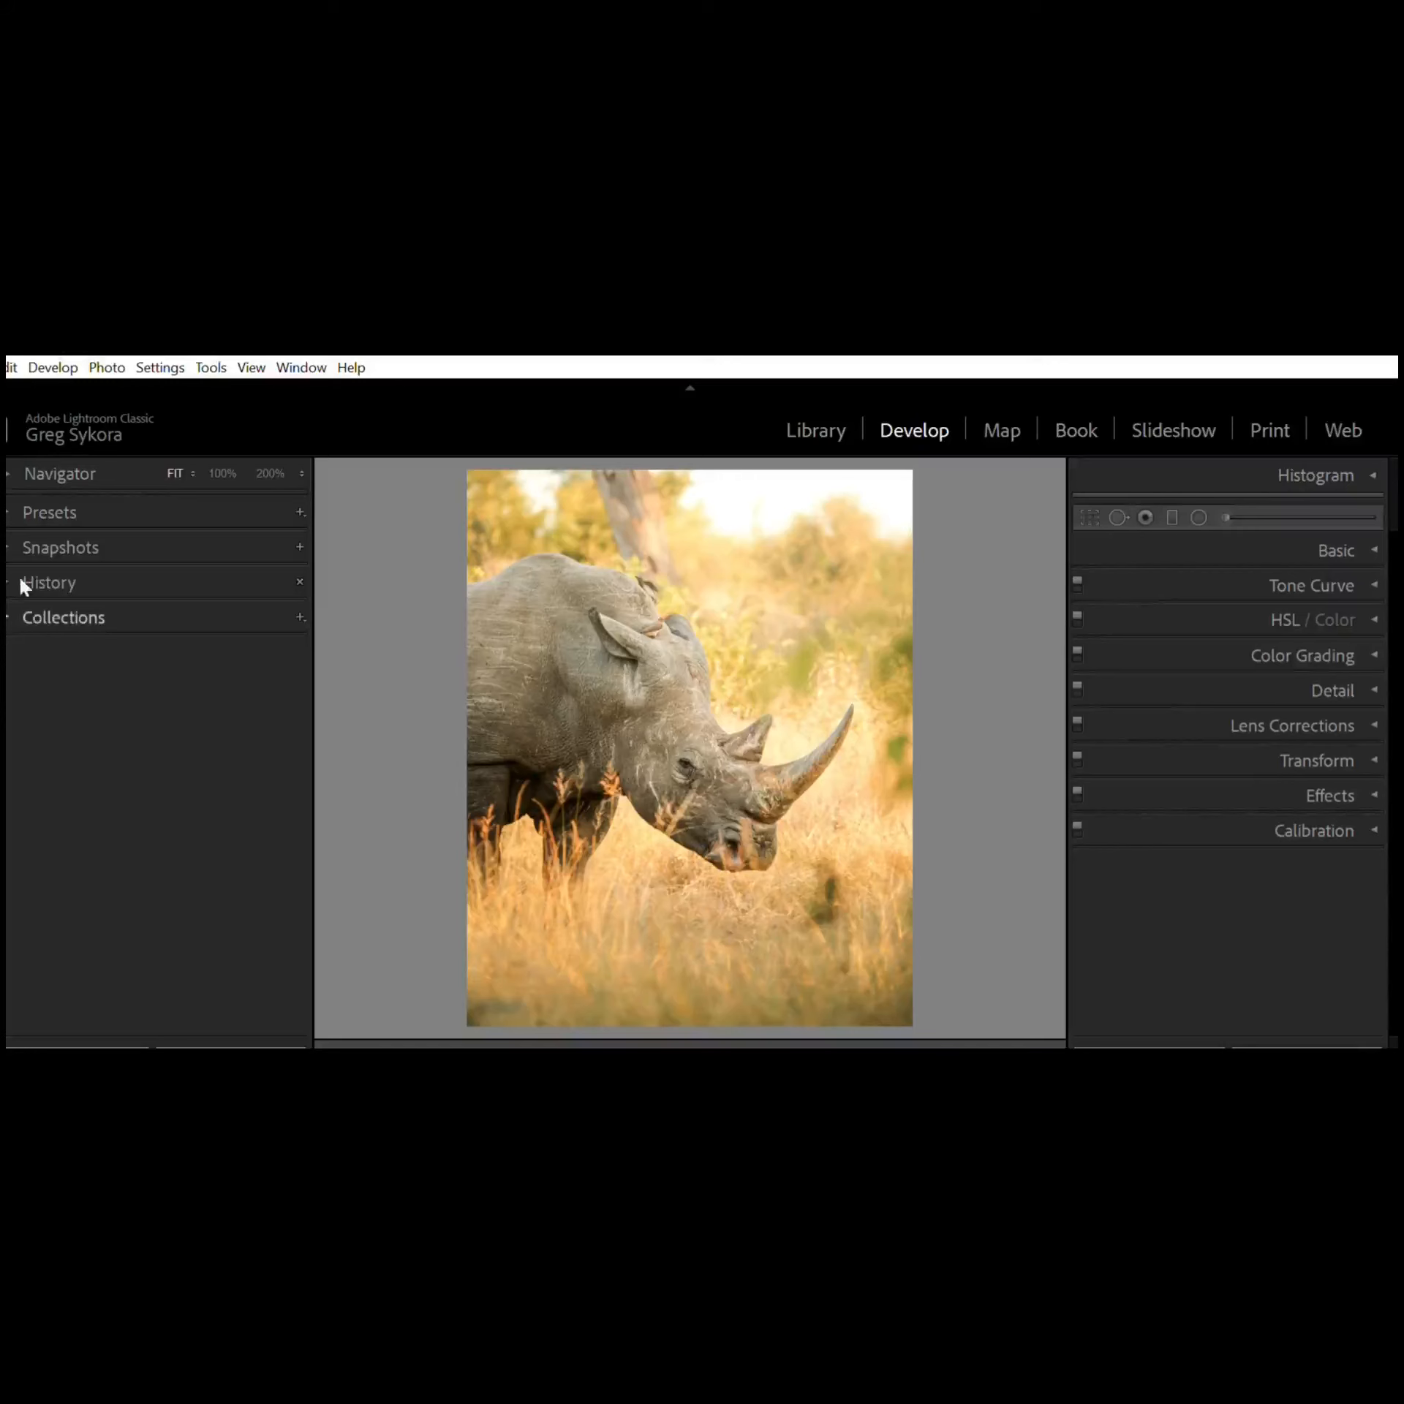
Step: Browse the Color and B&W preset groups in the Presets panel, then collapse it
left_click(7, 500)
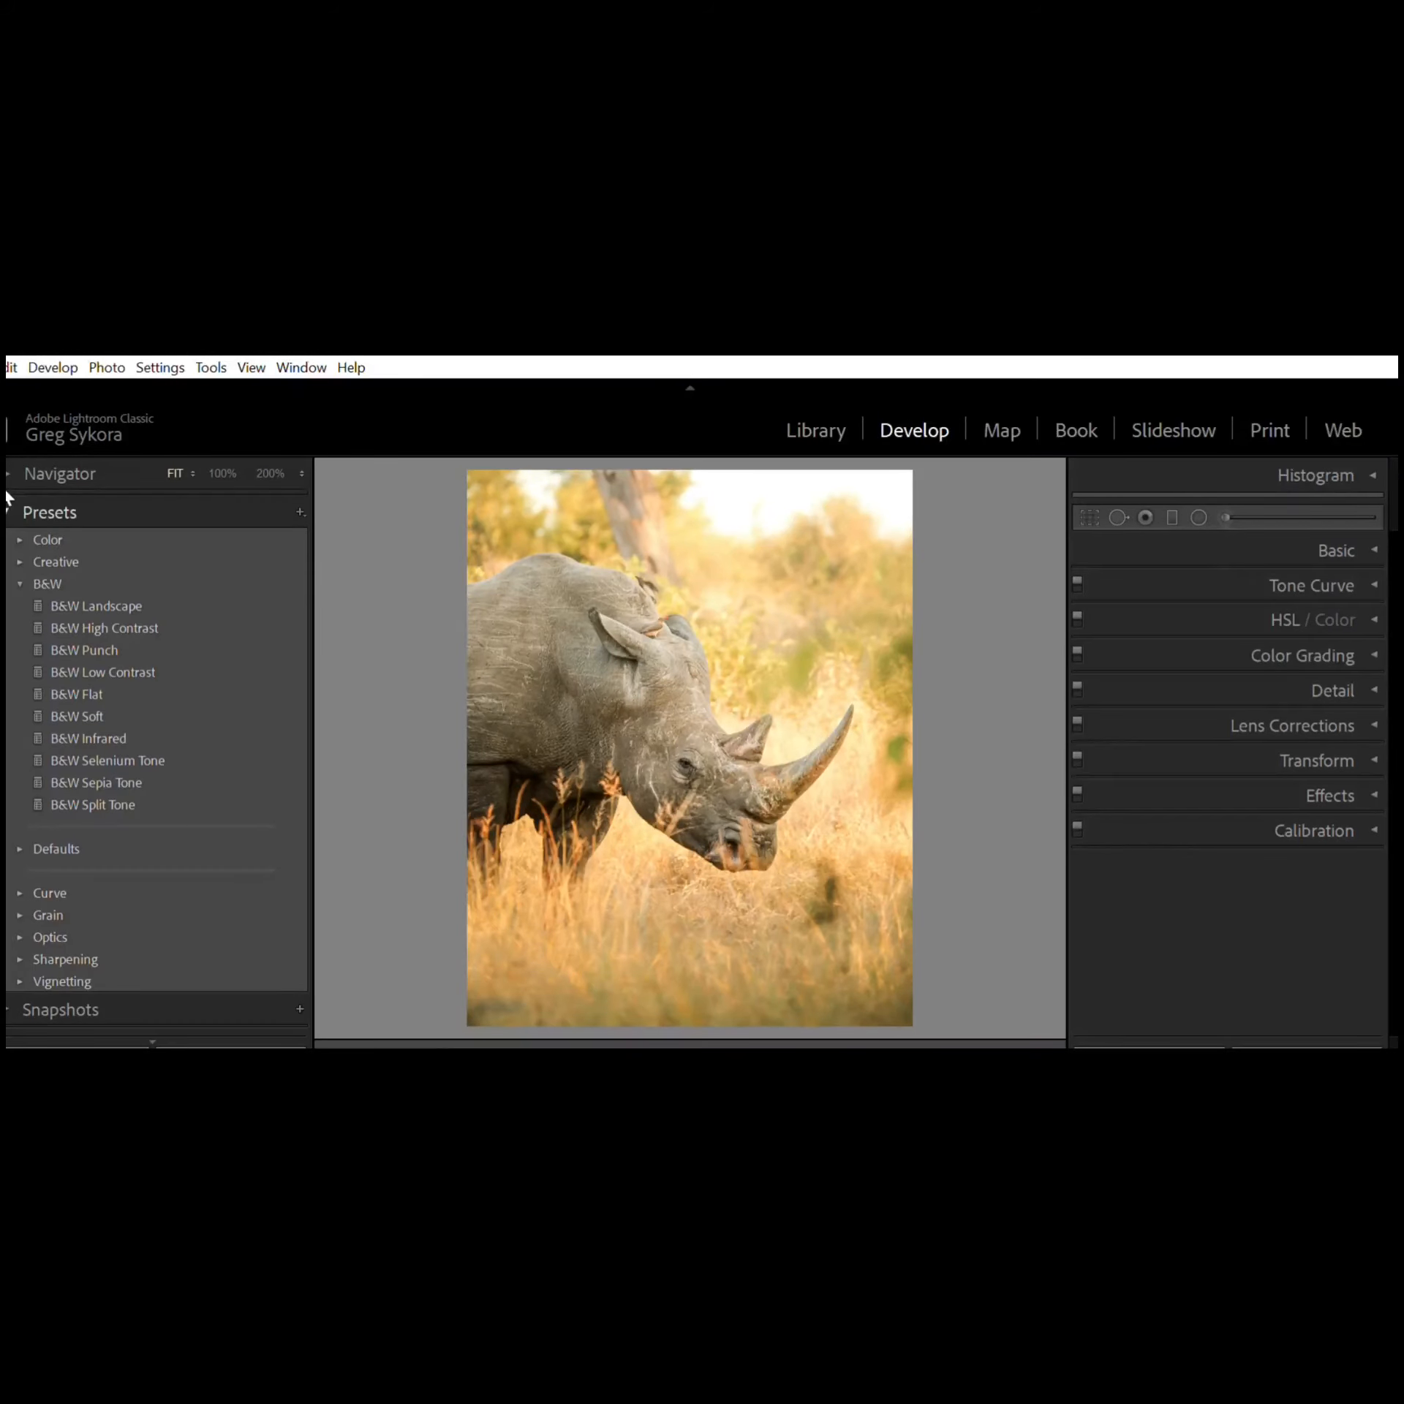
left_click(17, 530)
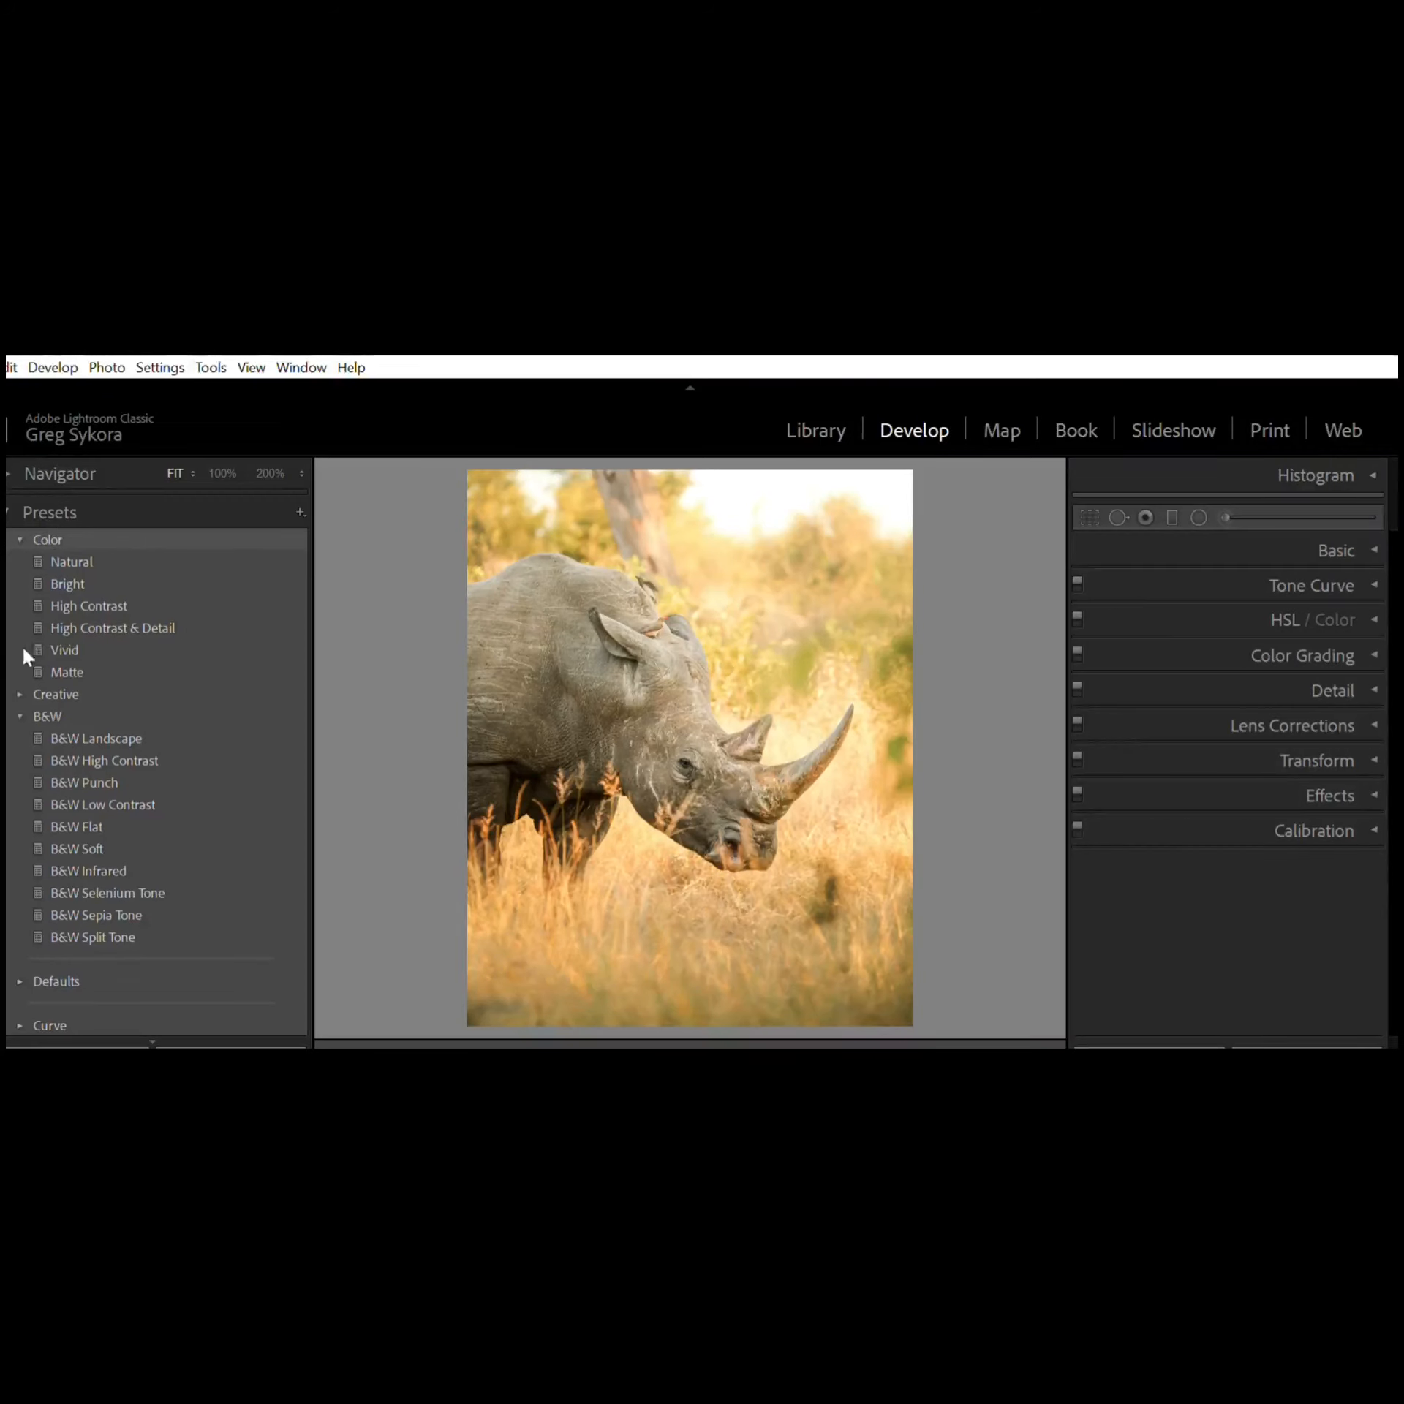
left_click(20, 697)
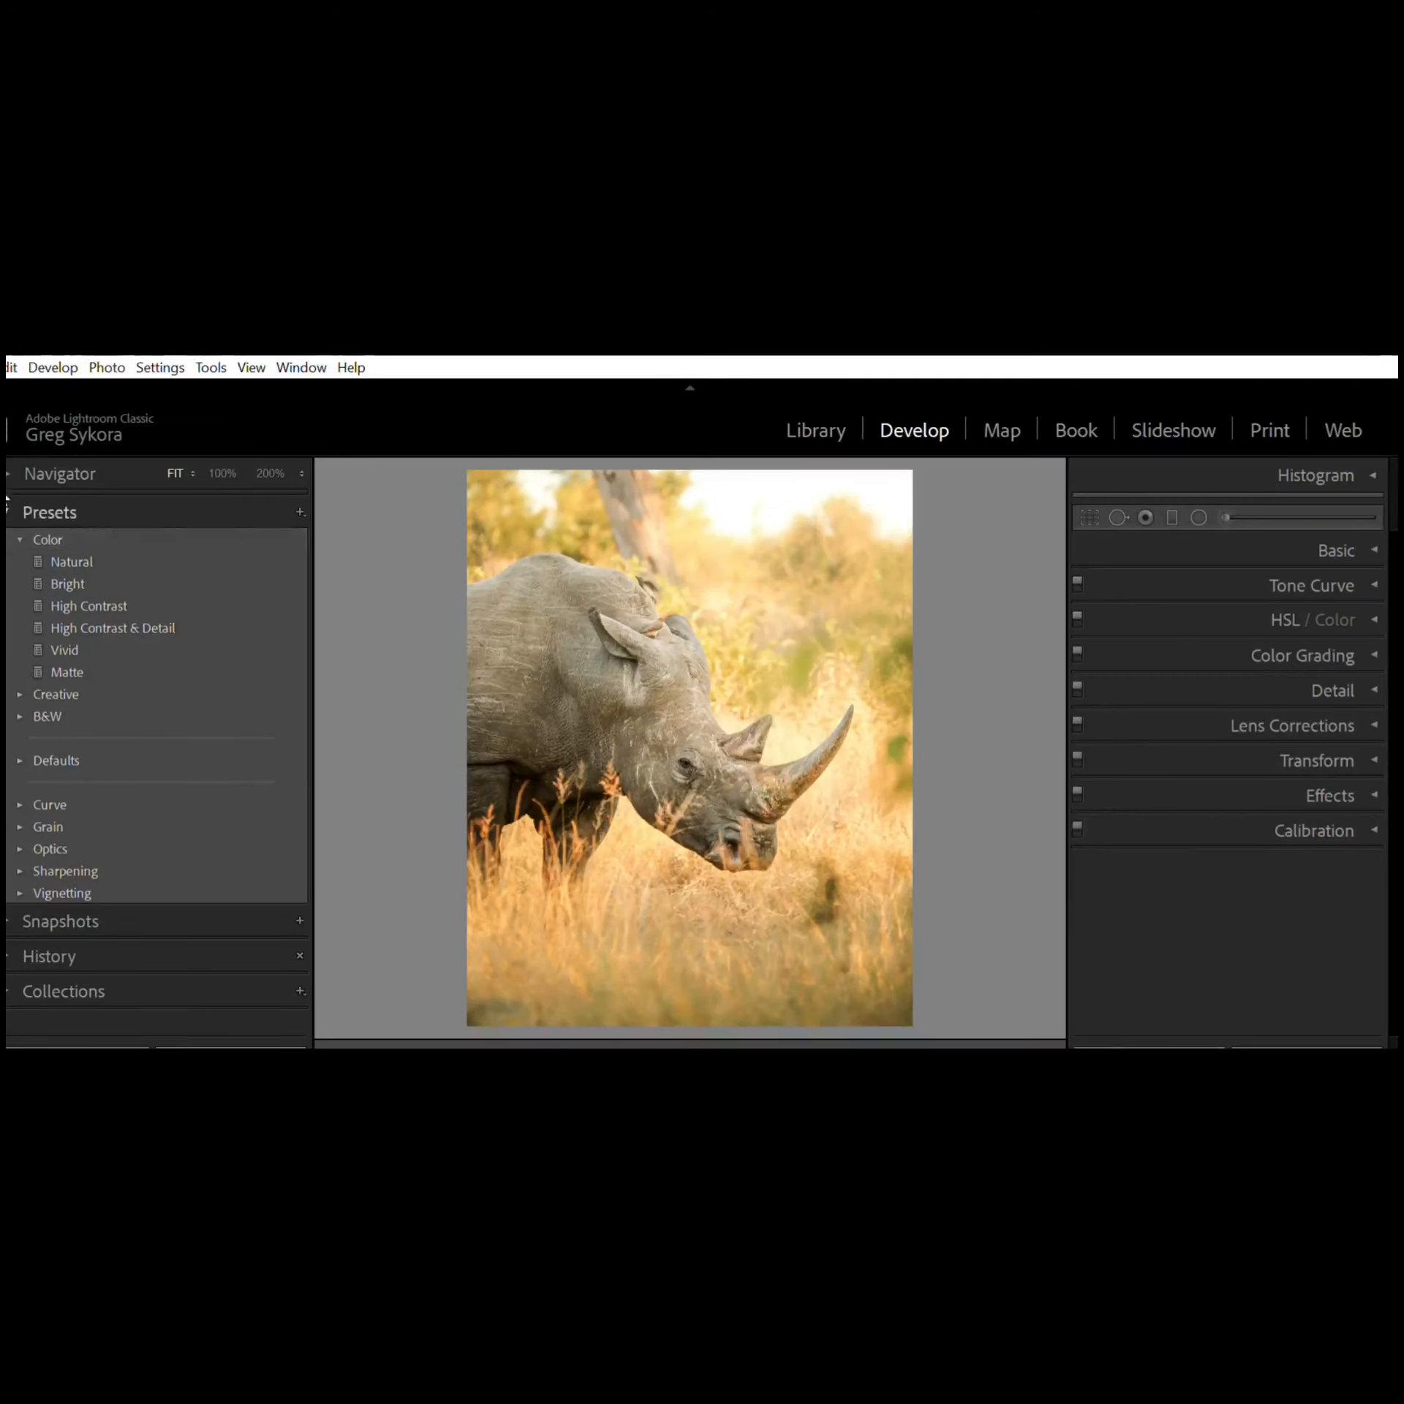
left_click(177, 511)
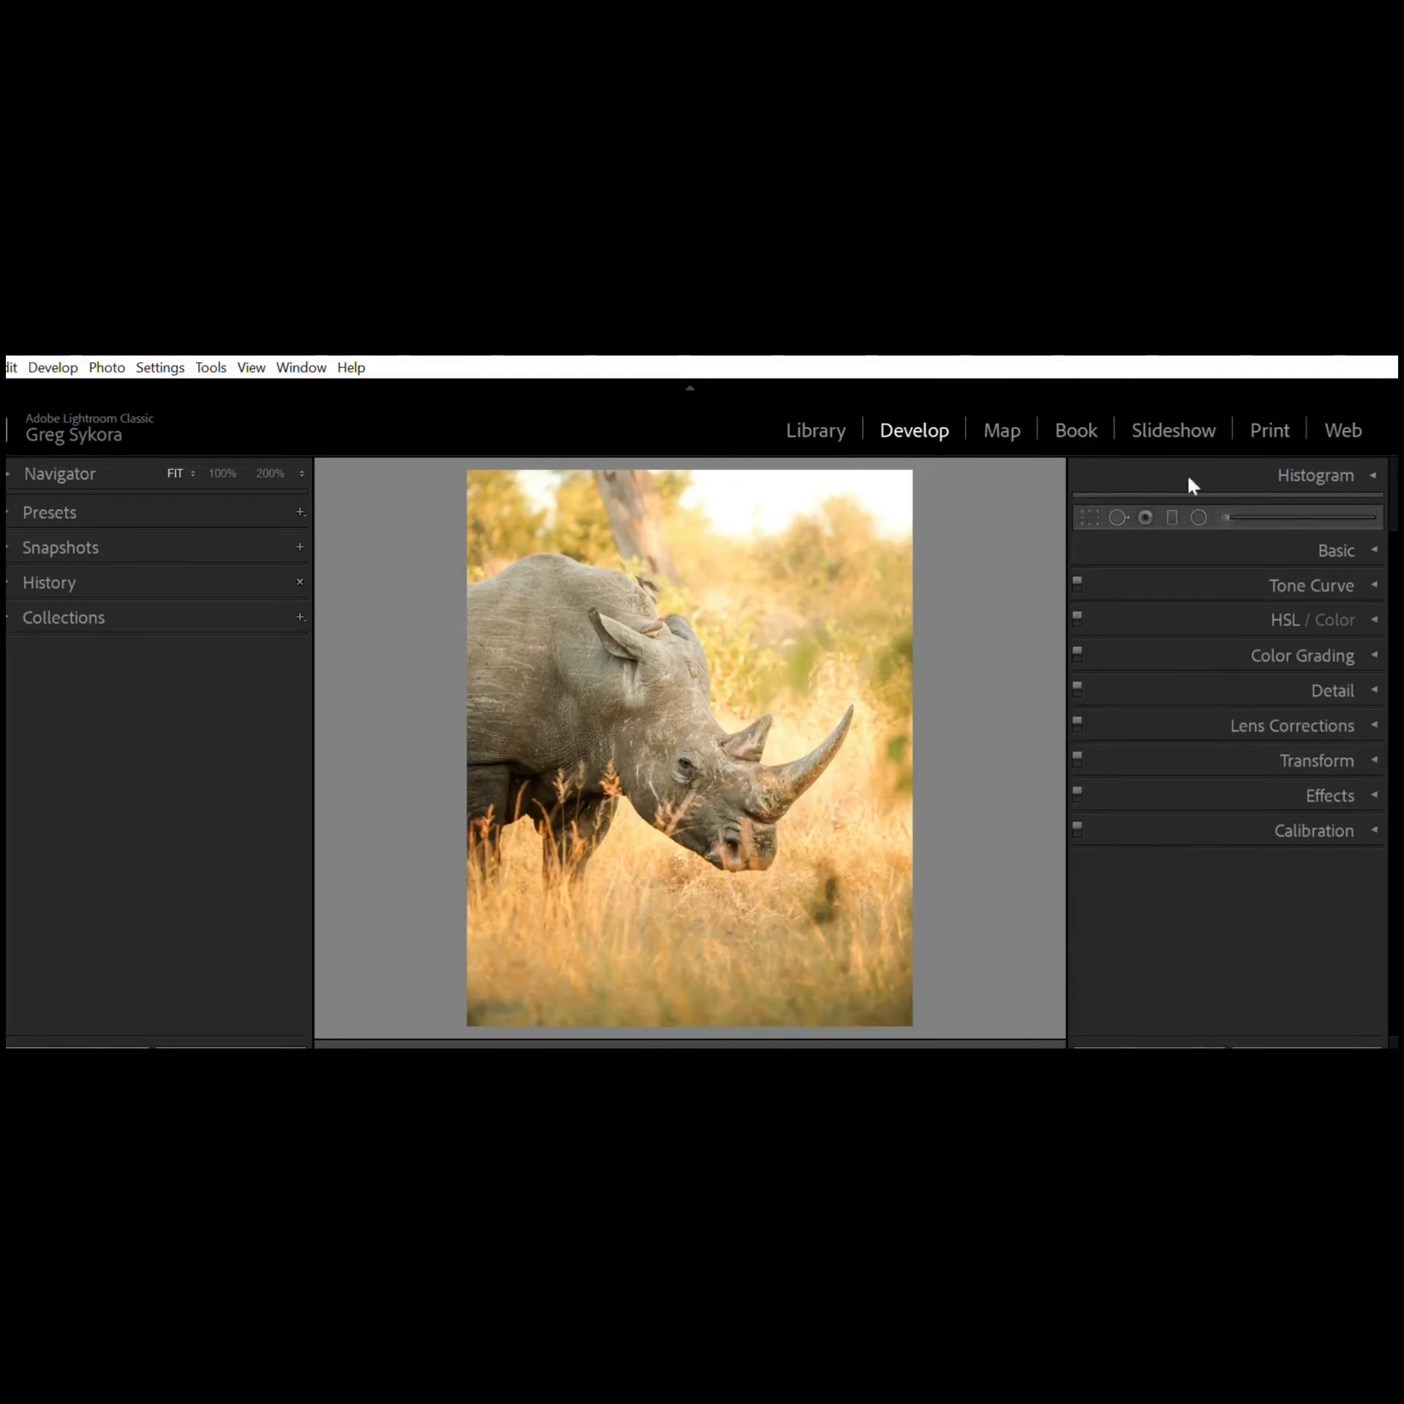
Step: Open the Basic panel and set Contrast to +2
left_click(1370, 536)
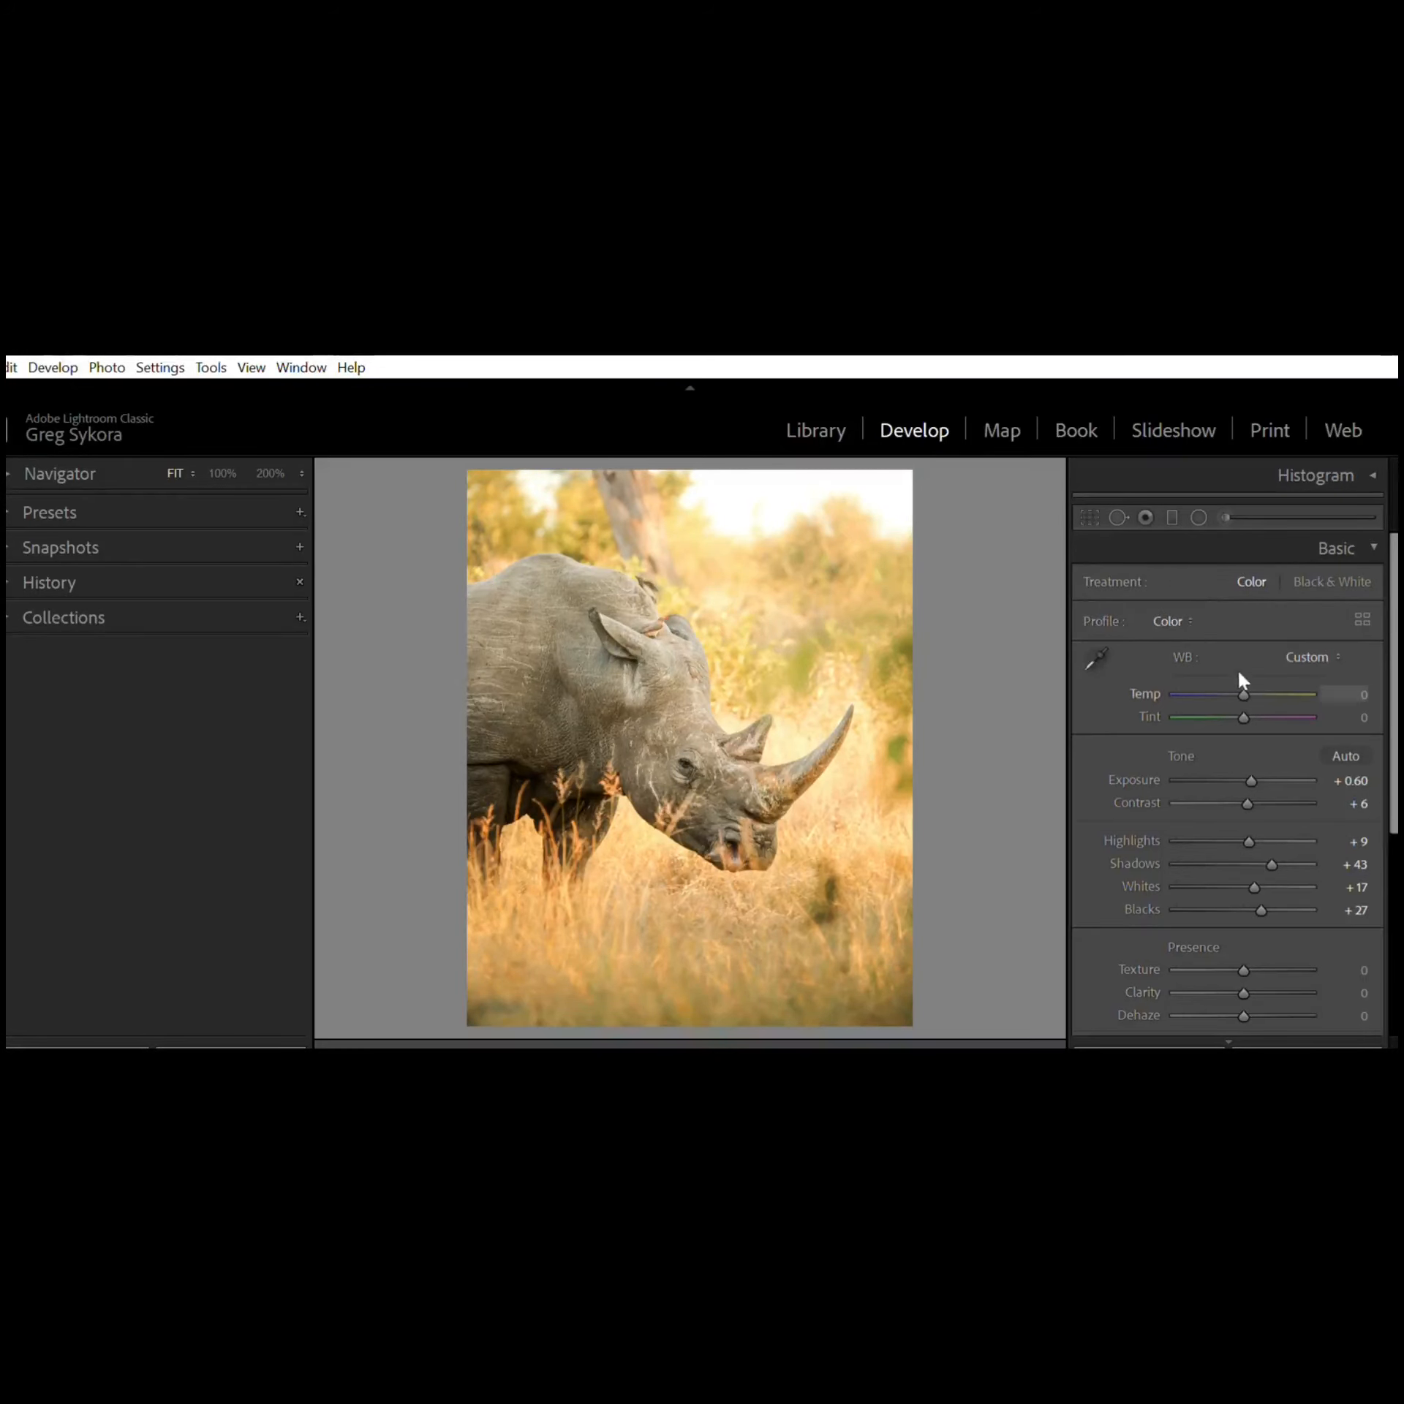
mouse_move(1245, 673)
left_mouse_down()
mouse_move(1145, 678)
mouse_move(1298, 665)
mouse_move(1246, 669)
left_mouse_up()
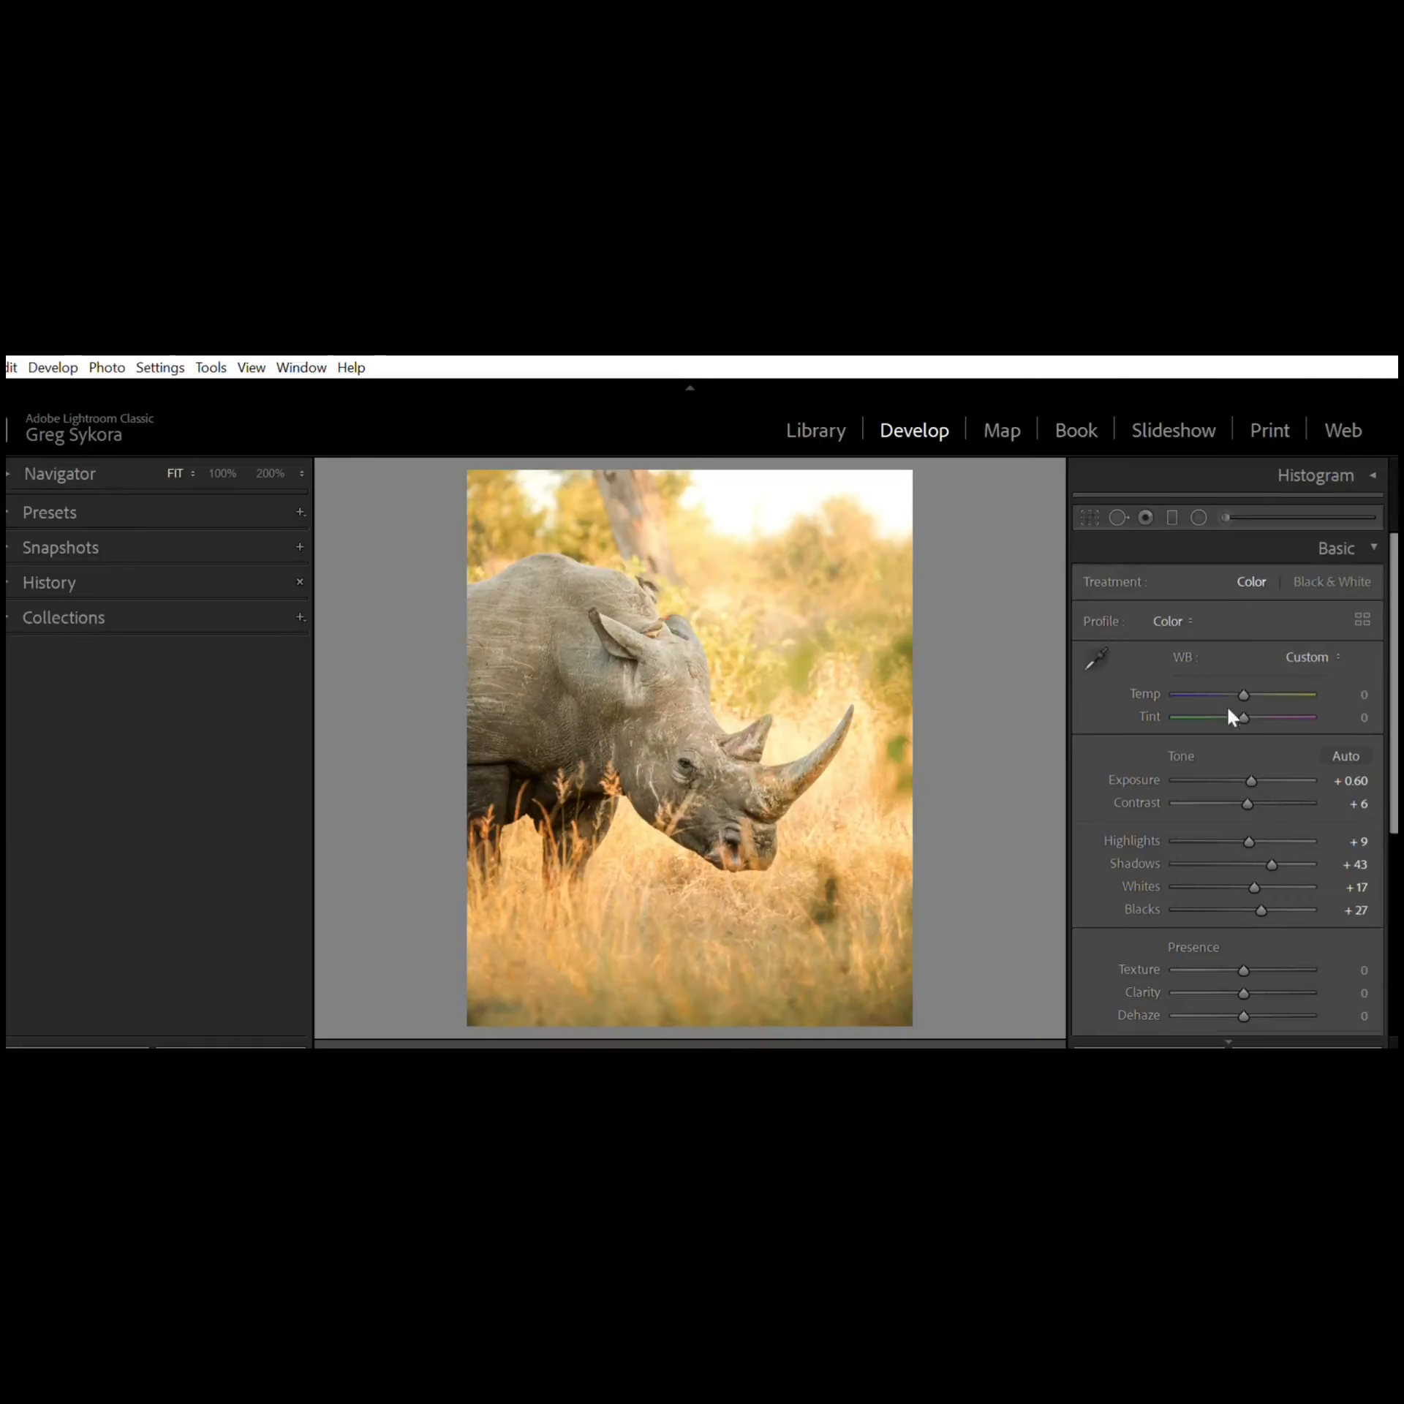
mouse_move(1243, 694)
left_mouse_down()
mouse_move(1212, 713)
mouse_move(1297, 690)
mouse_move(1279, 710)
mouse_move(1242, 704)
left_mouse_up()
scroll(1239, 718, "down", 1)
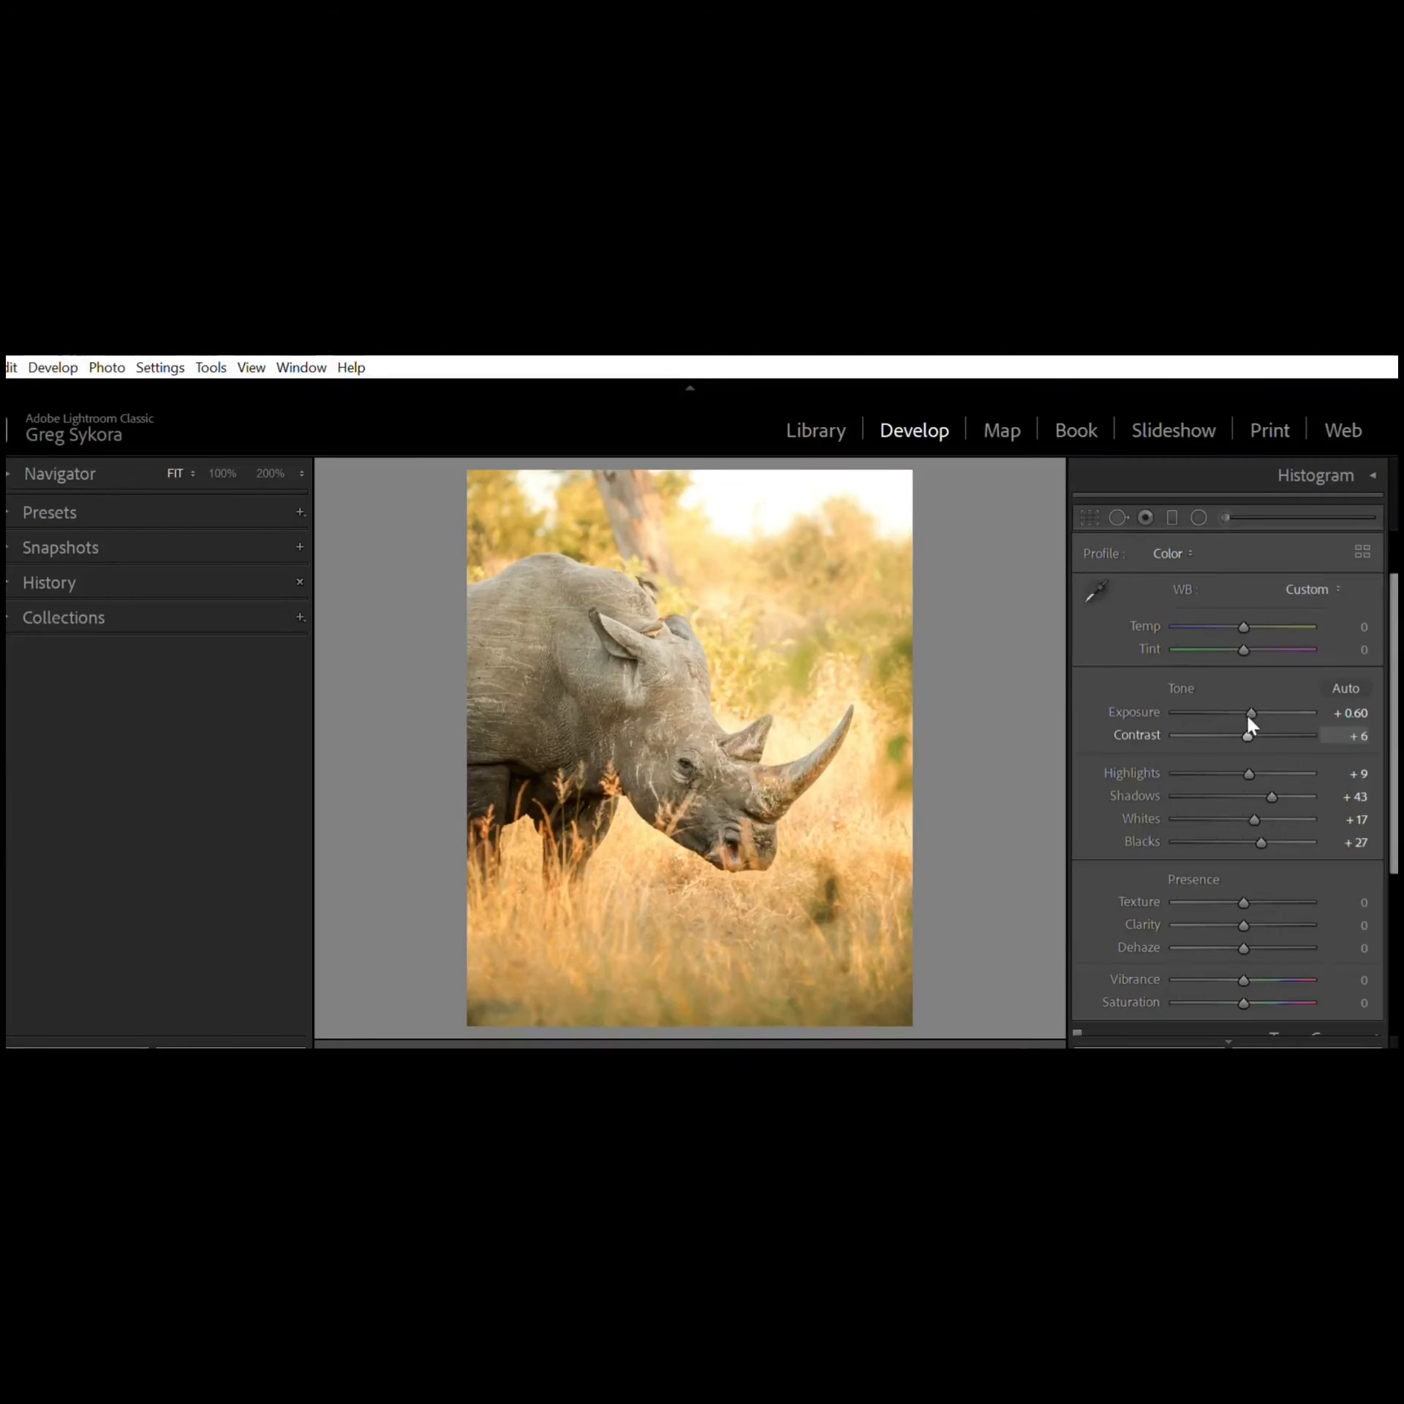
left_click_drag(1249, 720, 1172, 725)
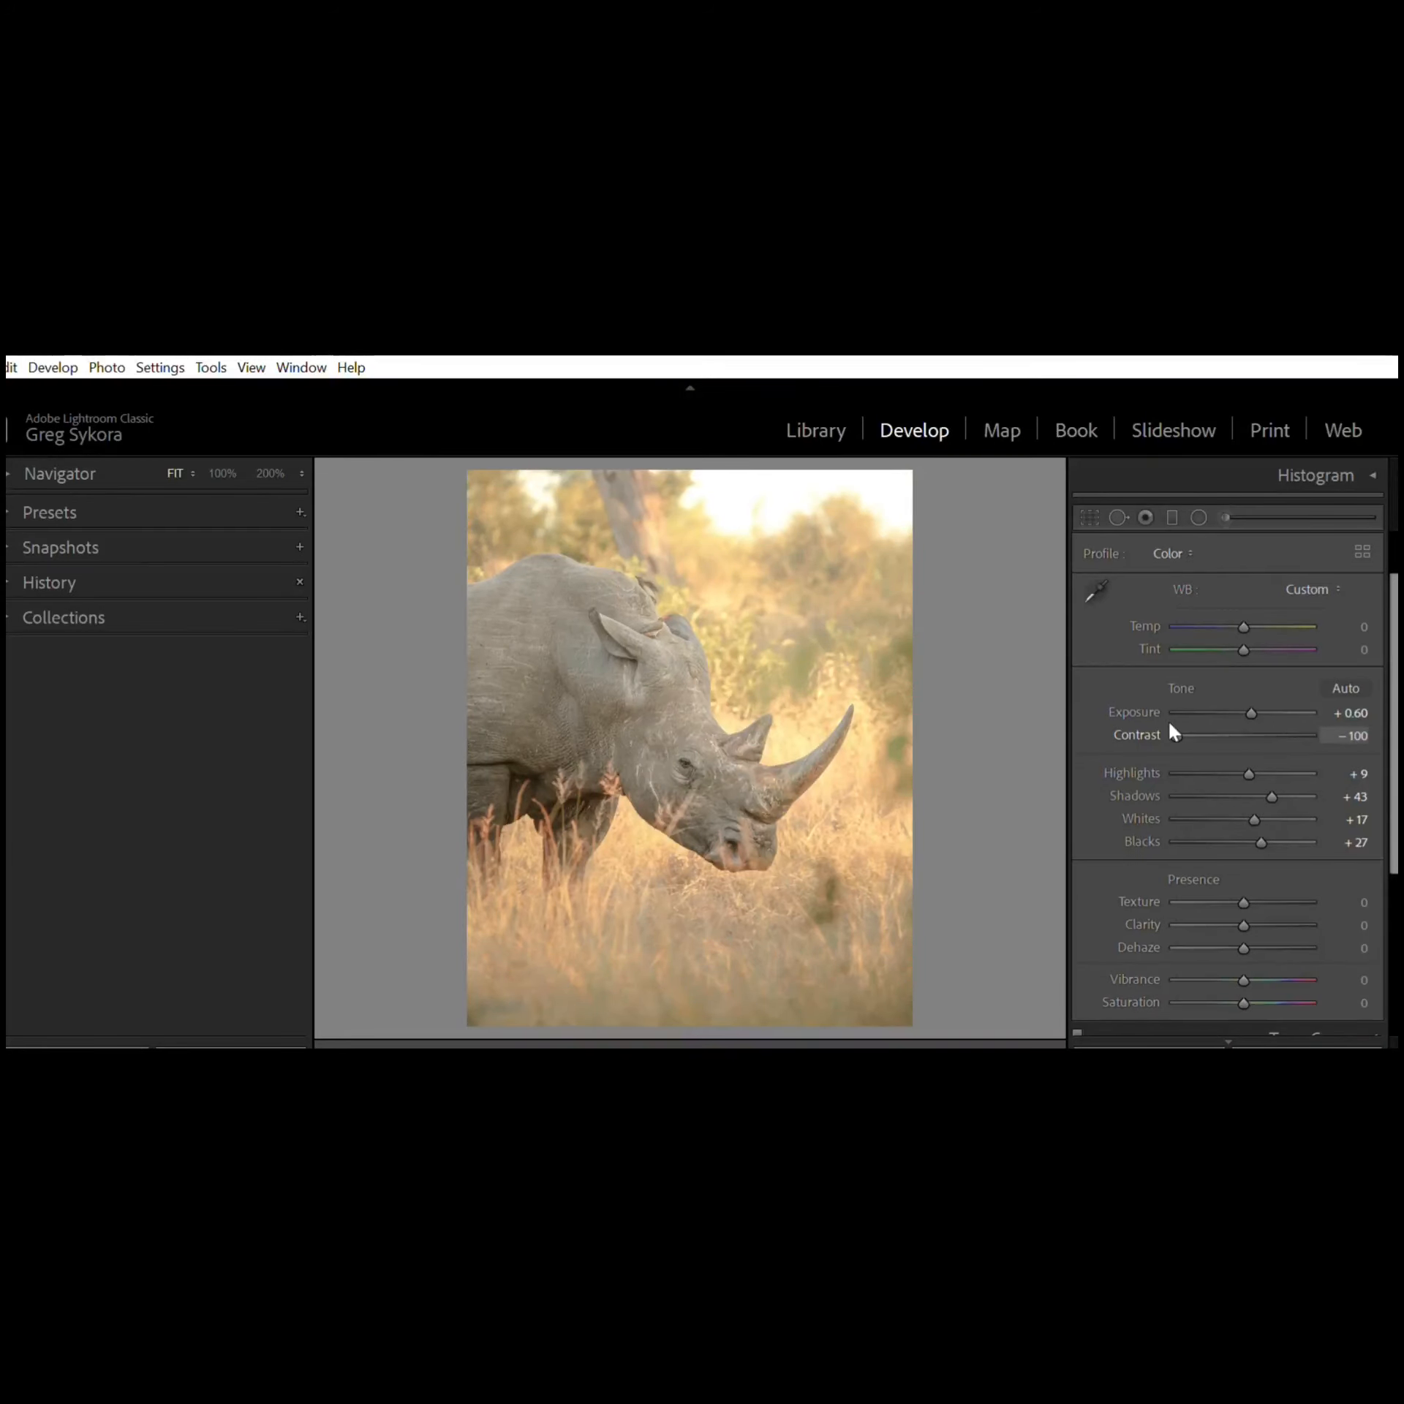
left_click_drag(1172, 727, 1246, 716)
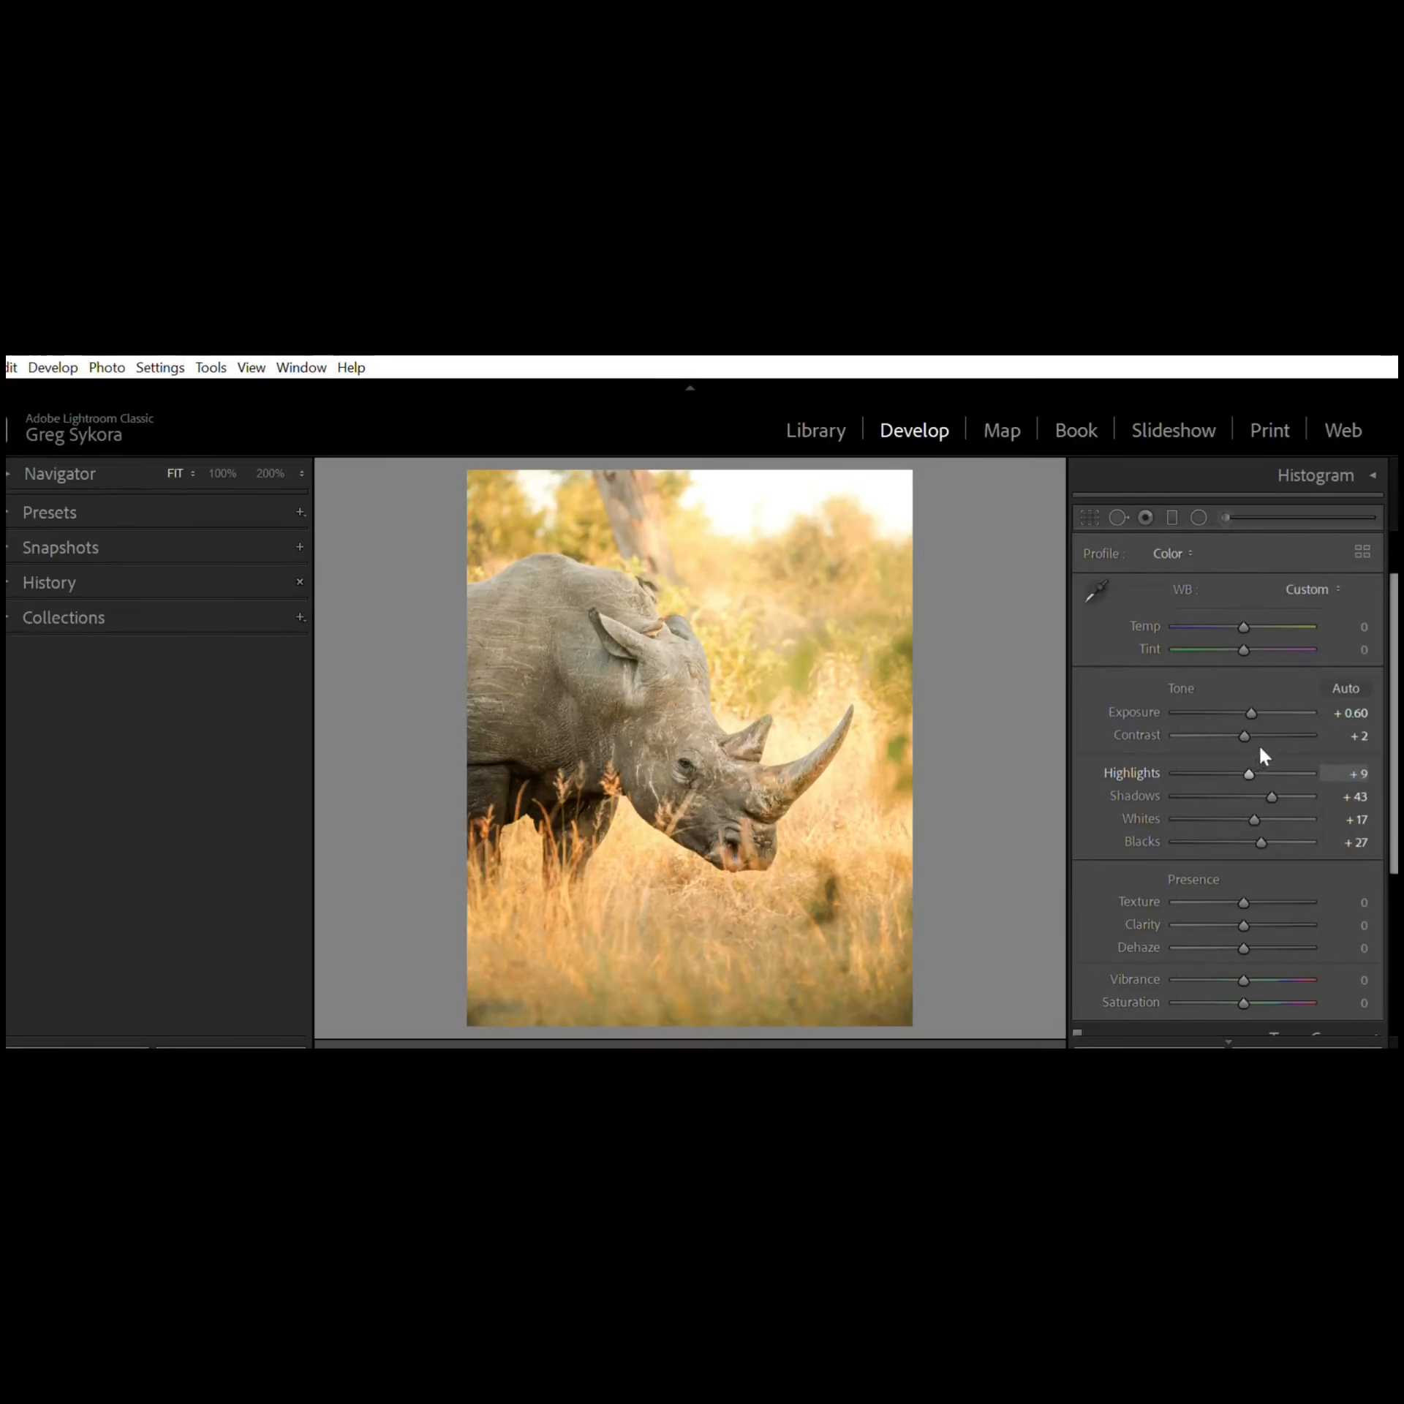
Step: Set Highlights to +18, Shadows to +44, Whites to +15 and Blacks to +34
mouse_move(1257, 757)
left_mouse_down()
mouse_move(1322, 754)
mouse_move(1262, 768)
left_mouse_up()
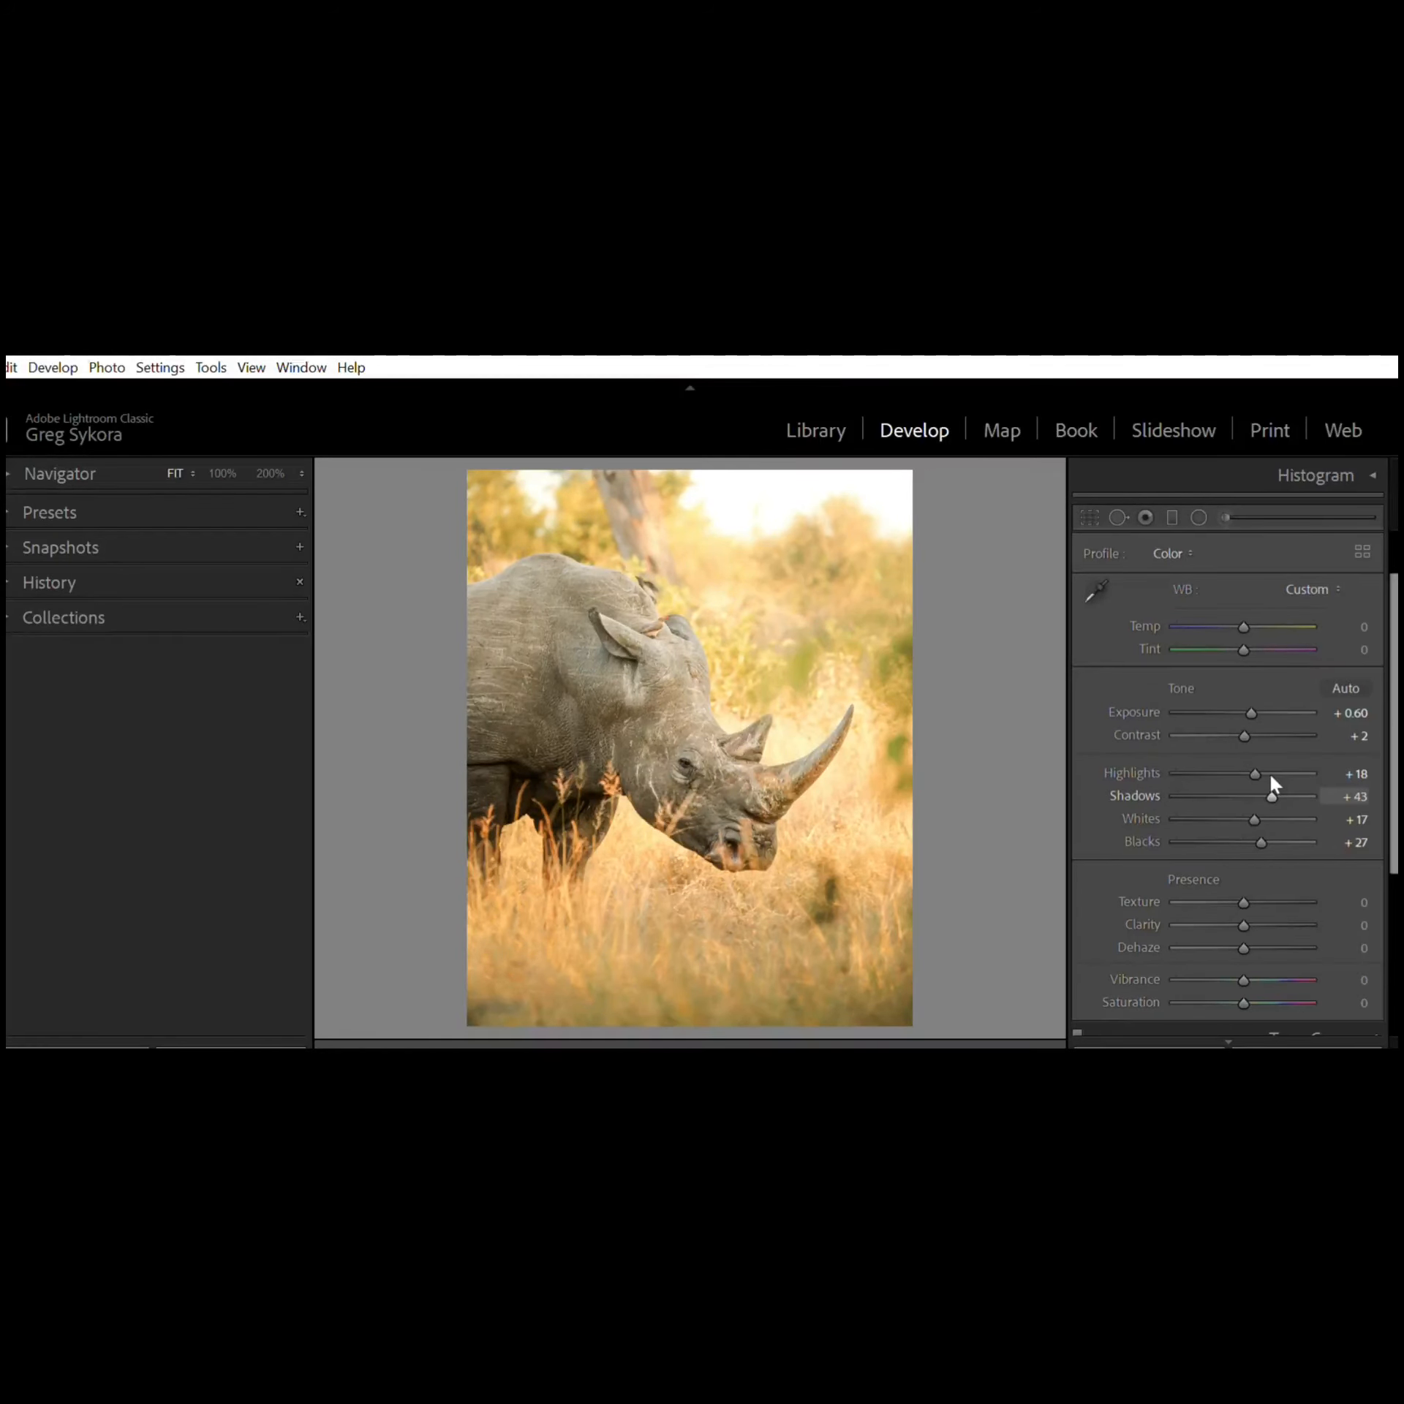
left_click_drag(1270, 774, 1272, 775)
mouse_move(1273, 776)
left_mouse_down()
mouse_move(1306, 776)
mouse_move(1202, 773)
mouse_move(1270, 767)
left_mouse_up()
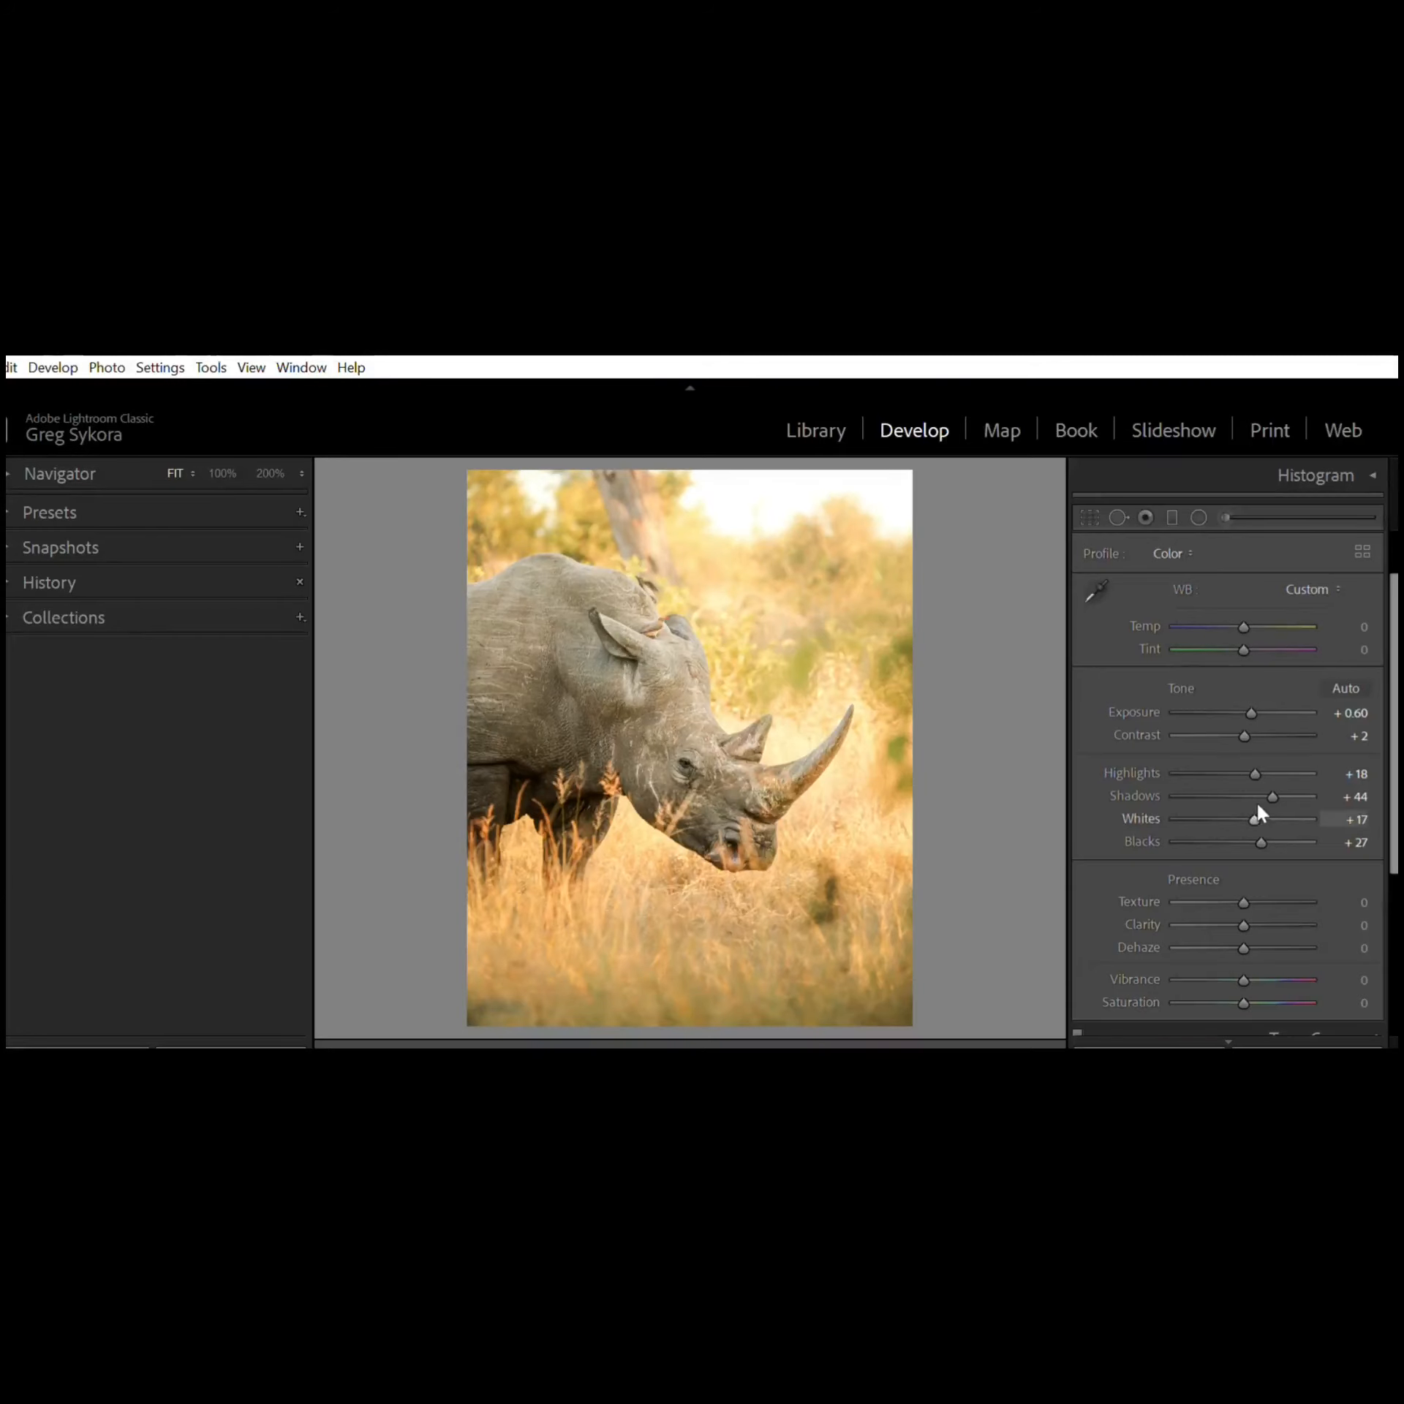
mouse_move(1262, 808)
left_mouse_down()
mouse_move(1327, 790)
mouse_move(1260, 787)
left_mouse_up()
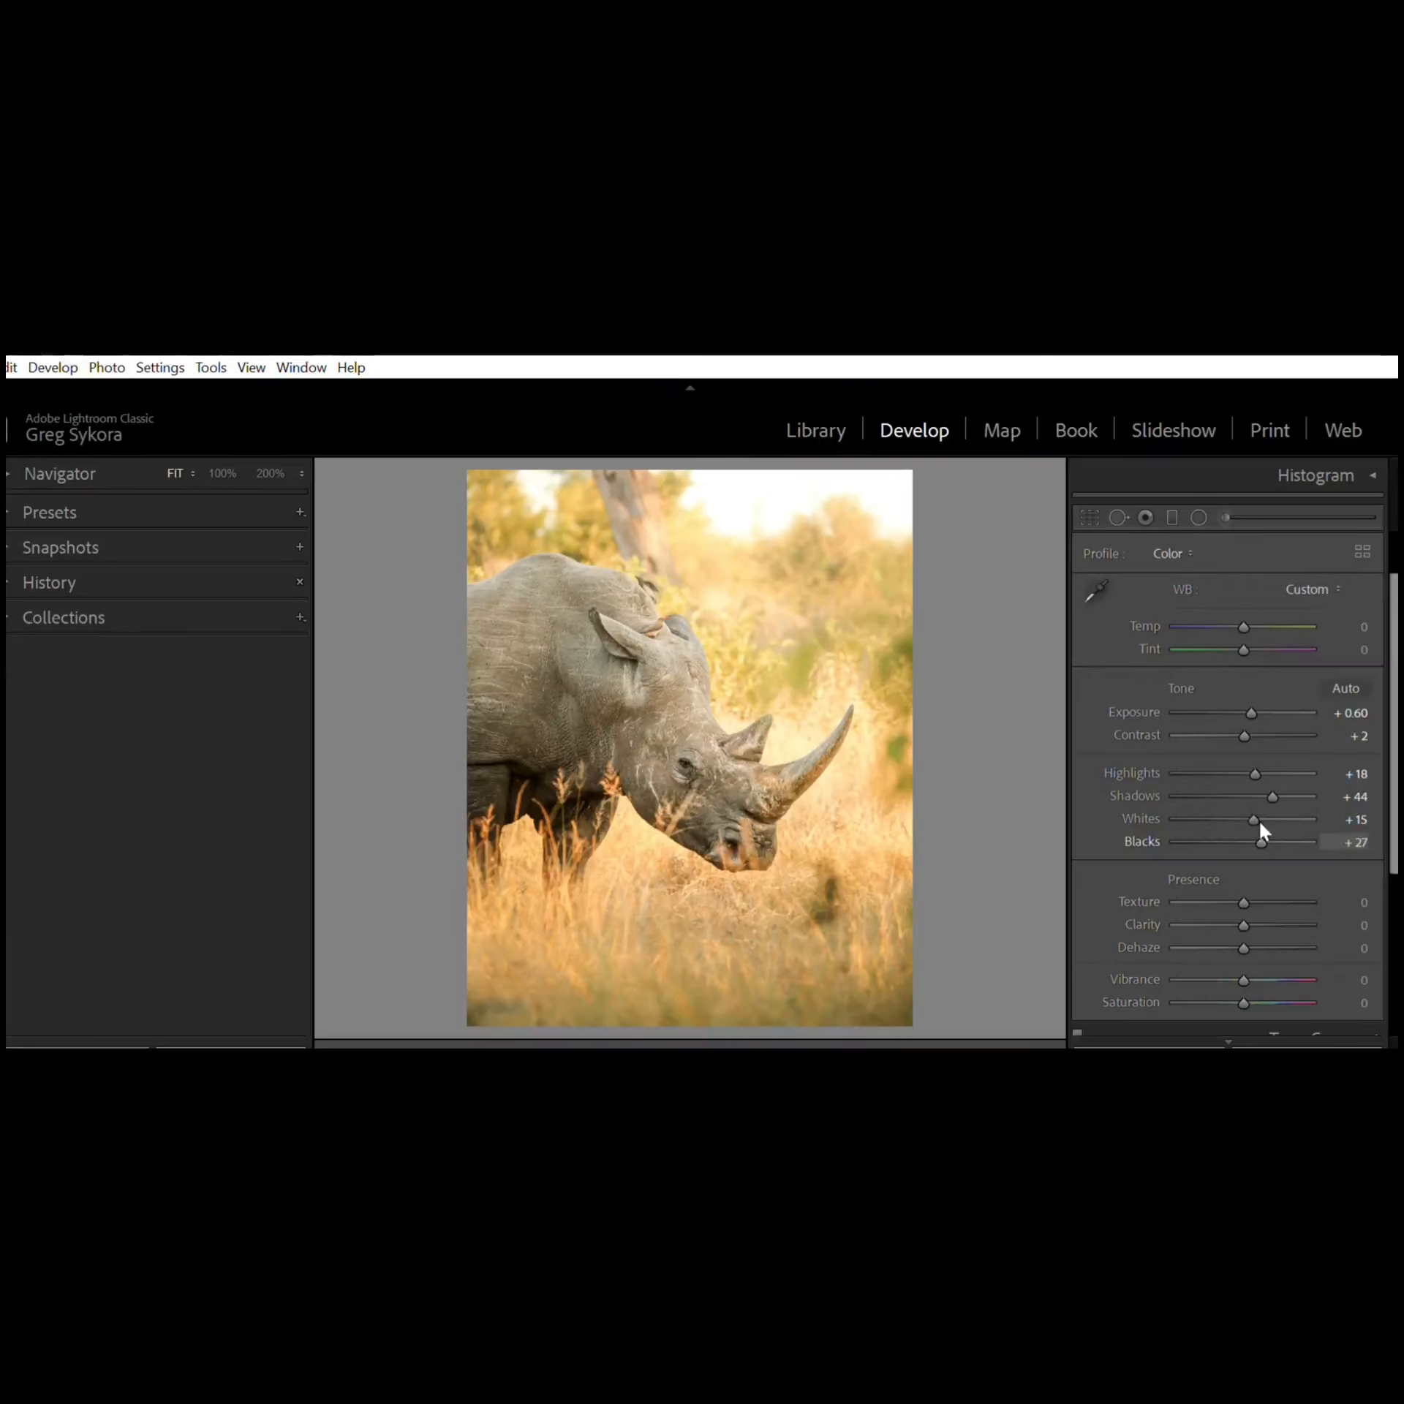
left_click_drag(1263, 824, 1316, 816)
left_click_drag(1265, 833, 1268, 834)
Step: Set Clarity to +1 and Vibrance to -1 in the Presence section
scroll(1264, 841, "down", 2)
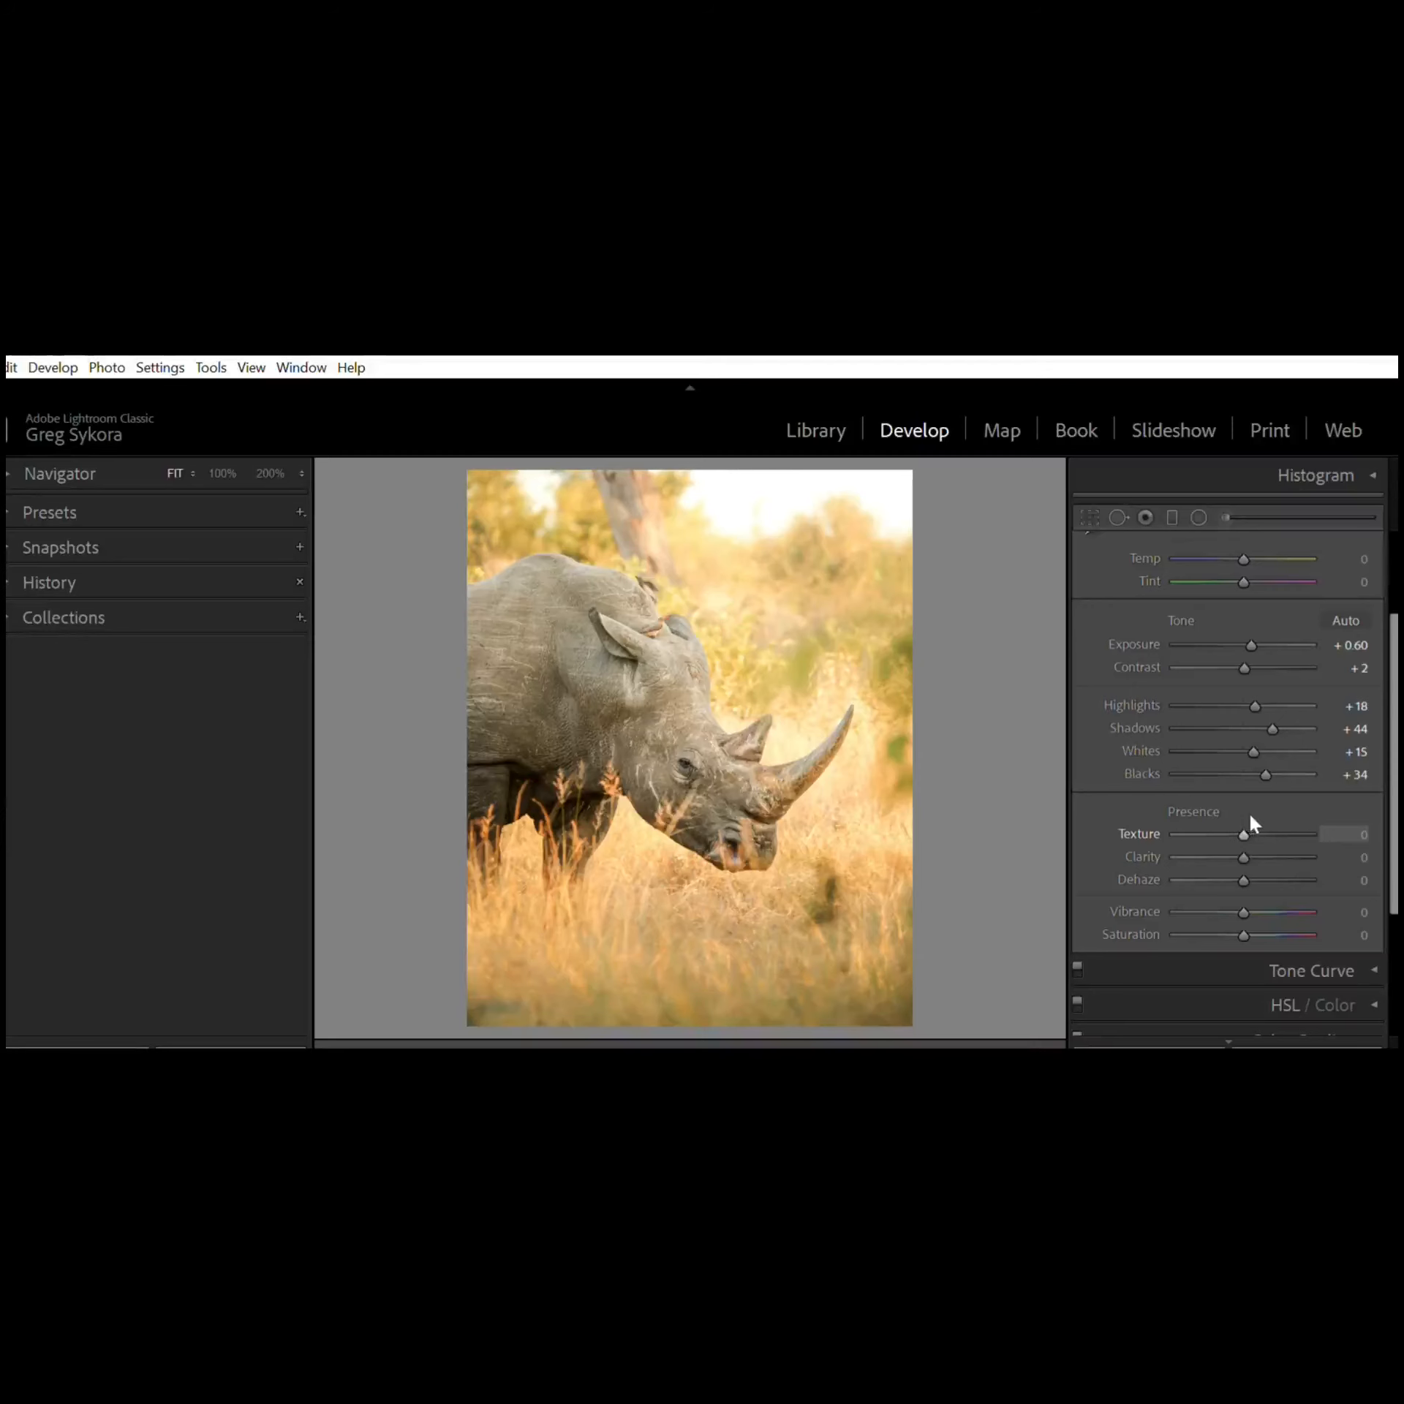
mouse_move(1245, 818)
left_mouse_down()
mouse_move(1308, 818)
mouse_move(1220, 833)
mouse_move(1244, 817)
mouse_move(1247, 832)
mouse_move(1280, 832)
mouse_move(1248, 831)
left_mouse_up()
mouse_move(1244, 863)
left_mouse_down()
mouse_move(1271, 861)
mouse_move(1242, 876)
left_mouse_up()
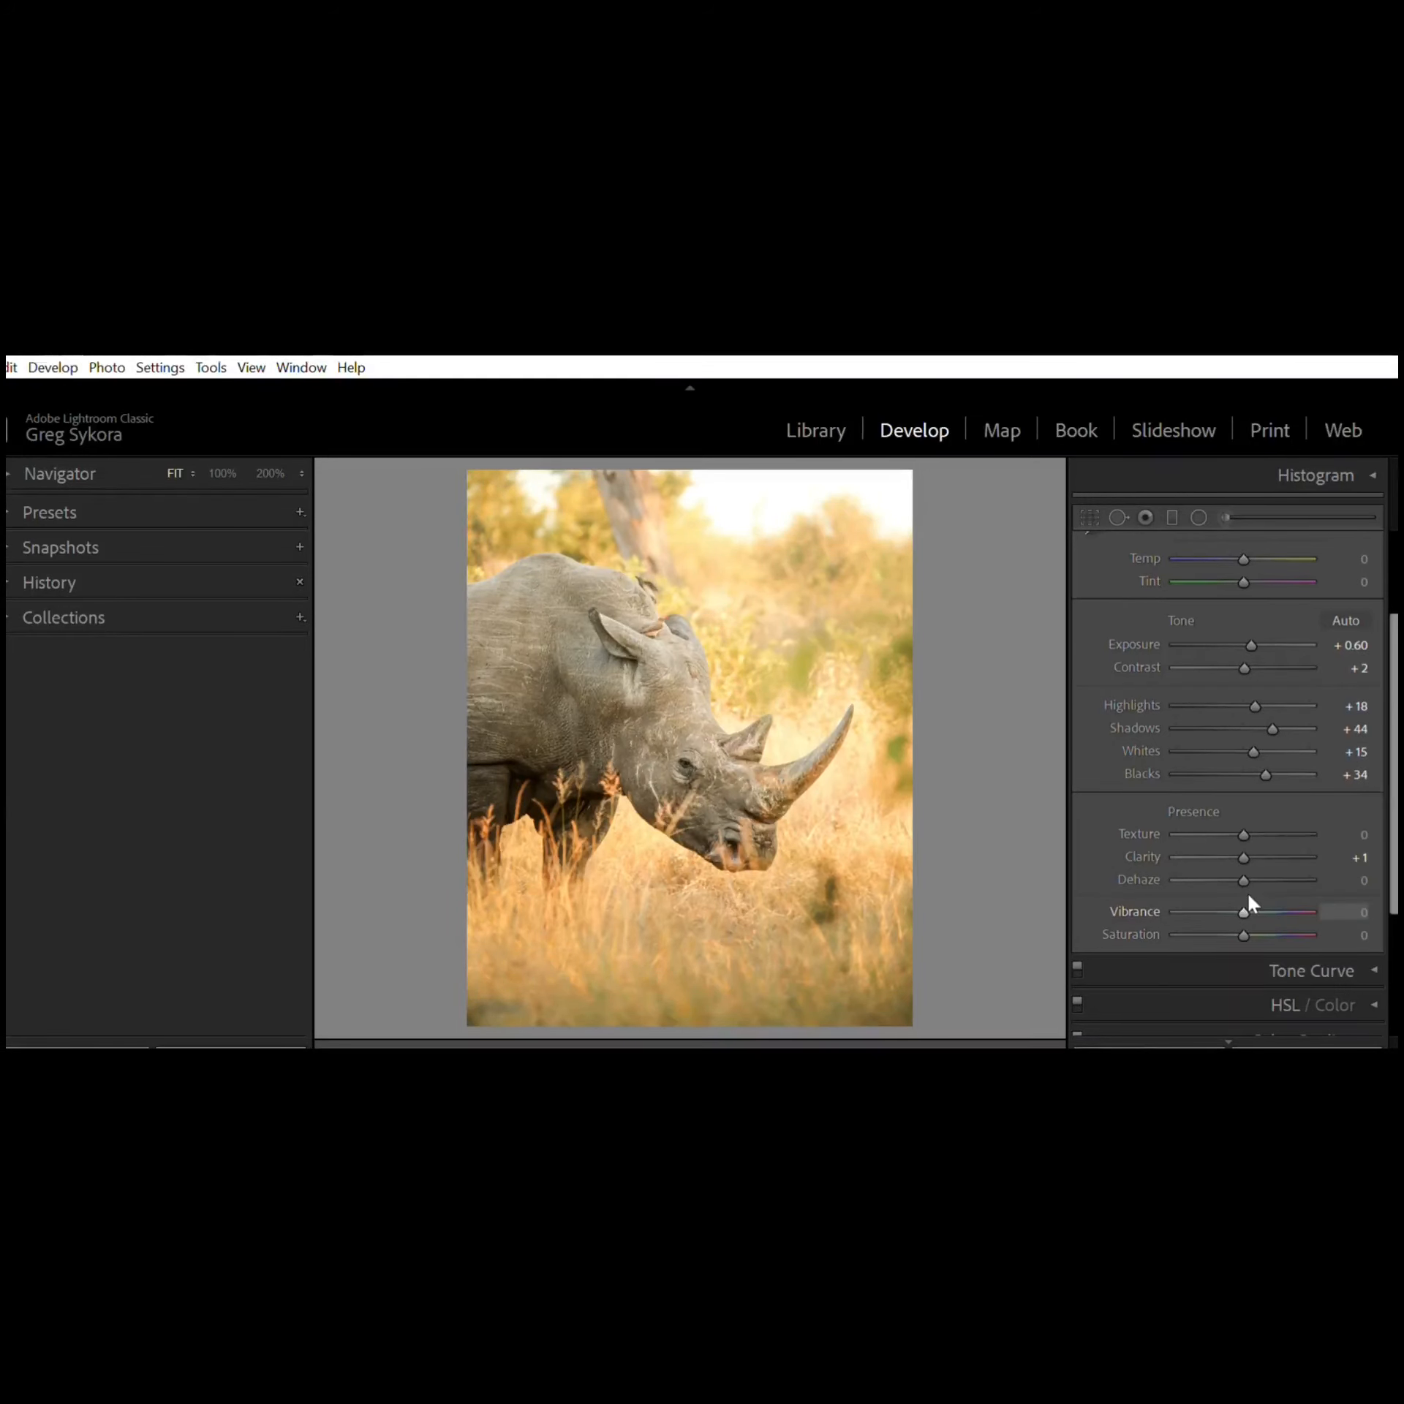
mouse_move(1246, 892)
left_mouse_down()
mouse_move(1288, 880)
mouse_move(1247, 886)
left_mouse_up()
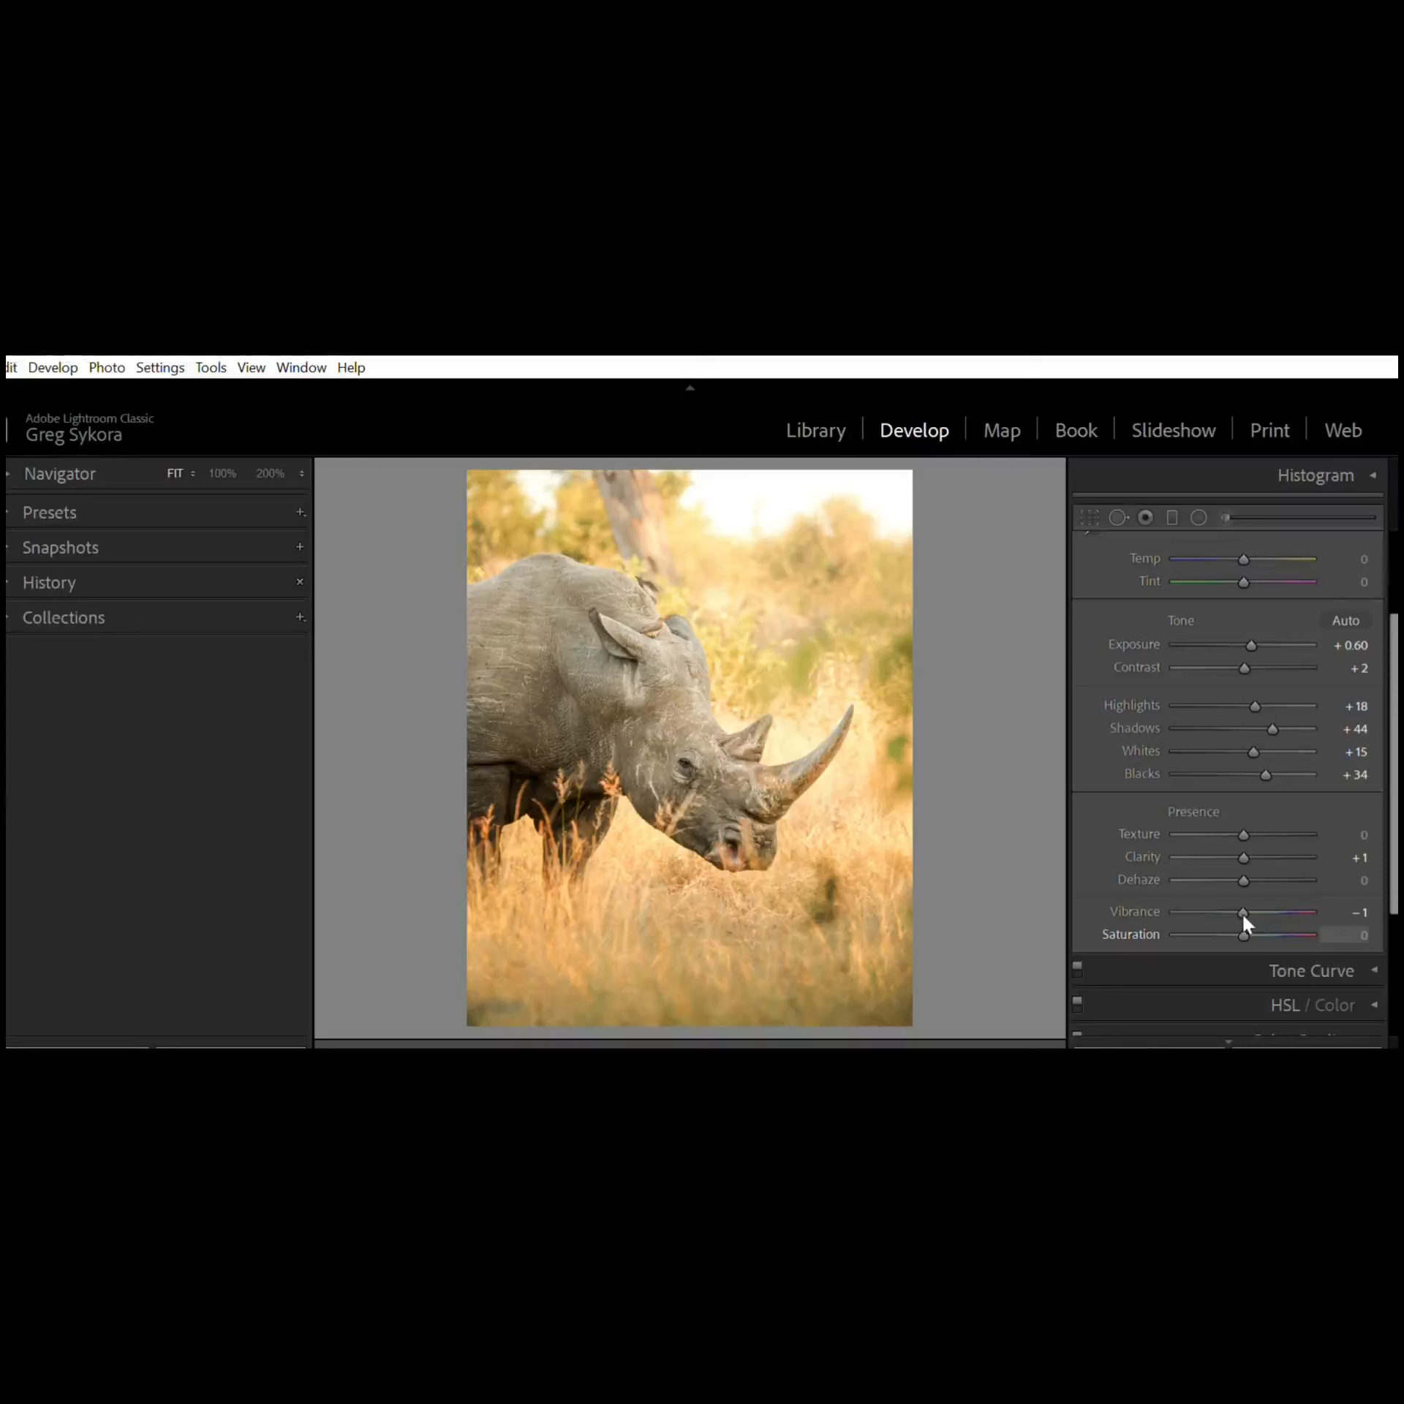
mouse_move(1244, 920)
left_mouse_down()
mouse_move(1276, 918)
mouse_move(1242, 917)
left_mouse_up()
Step: Switch the treatment to Black & White and back to Color
scroll(1352, 581, "up", 3)
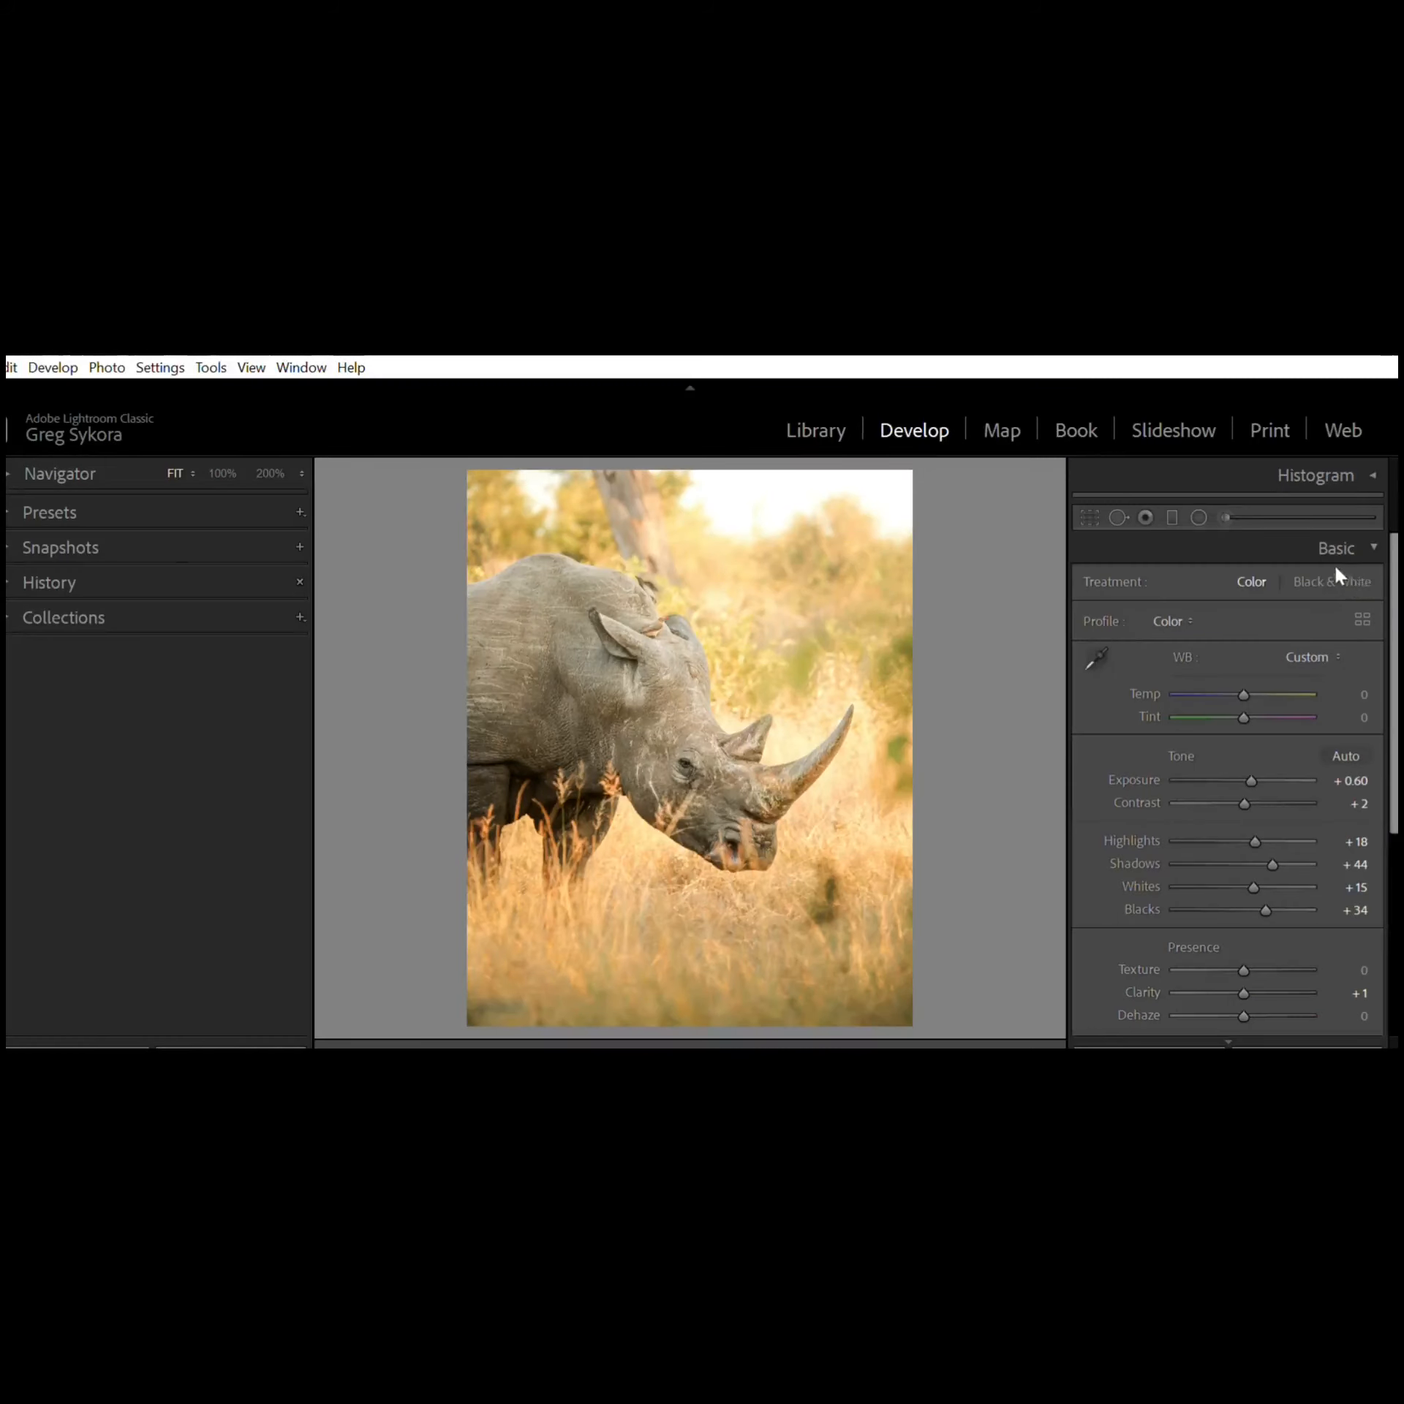
key("v")
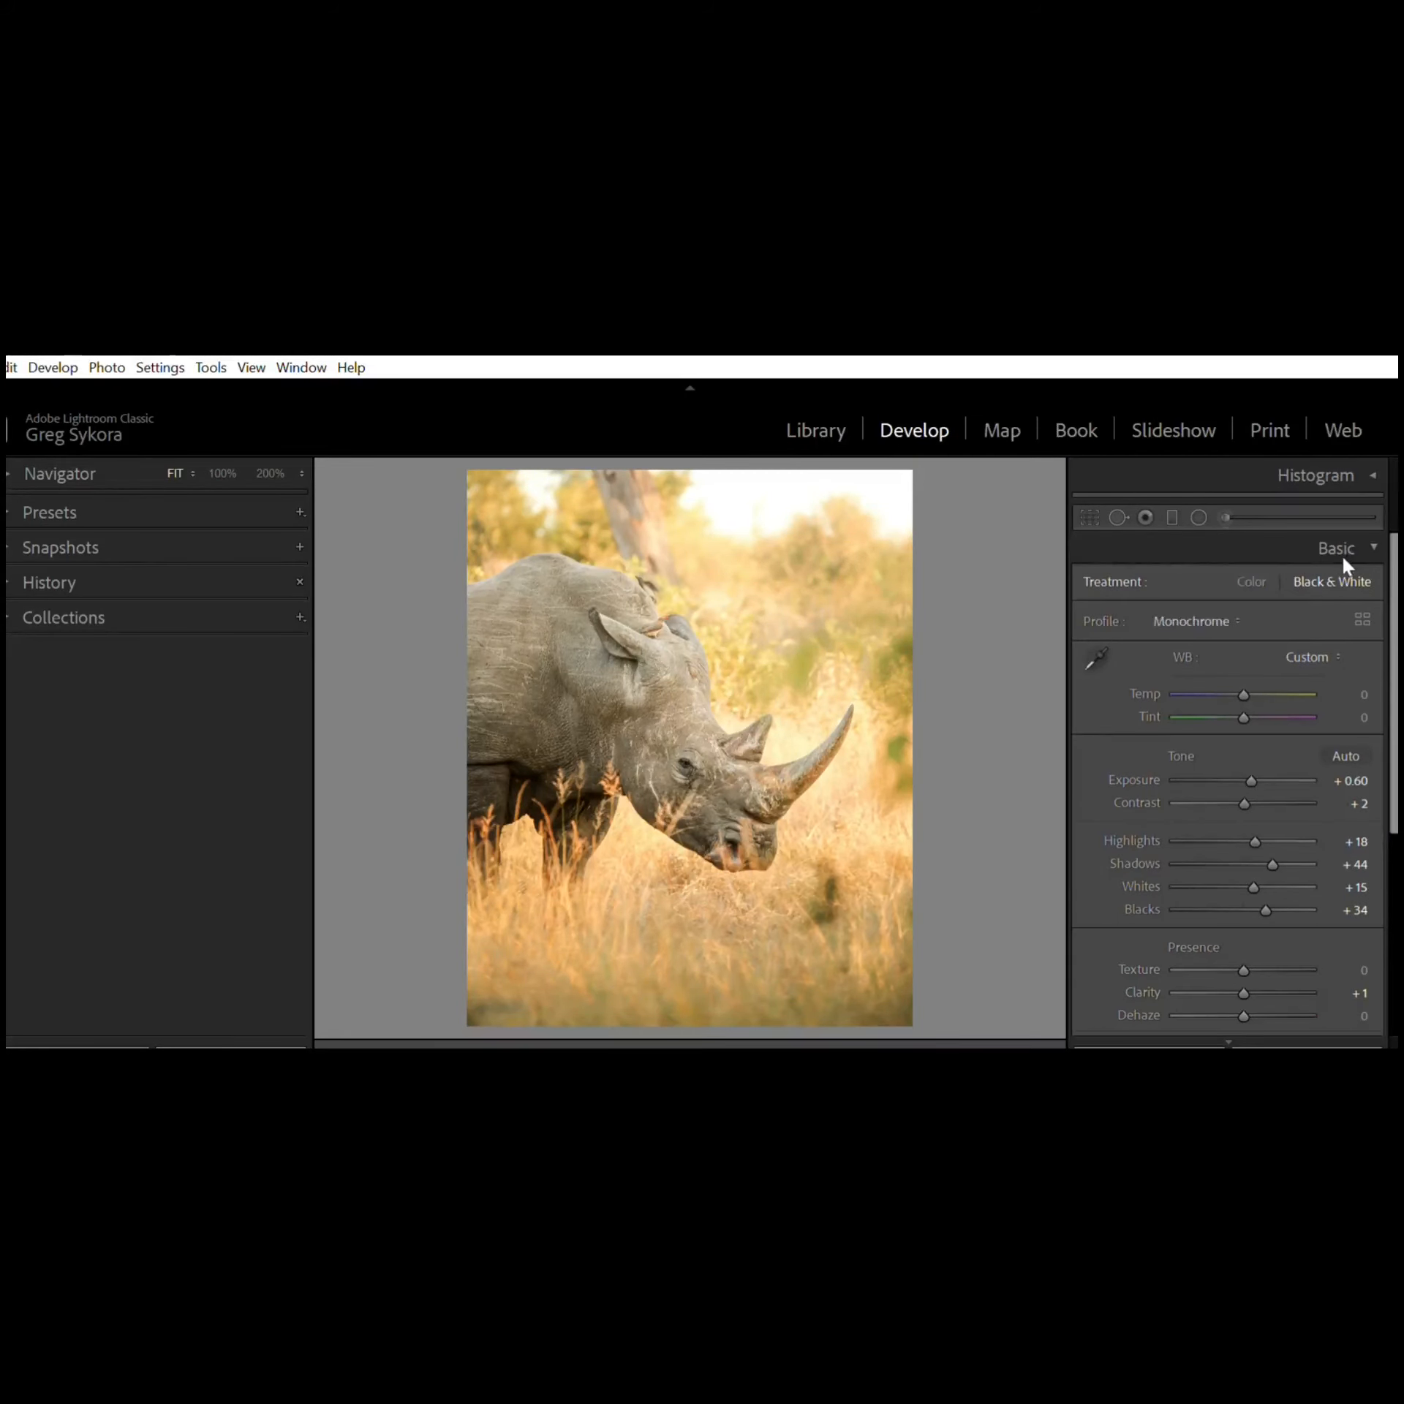
left_click(1252, 568)
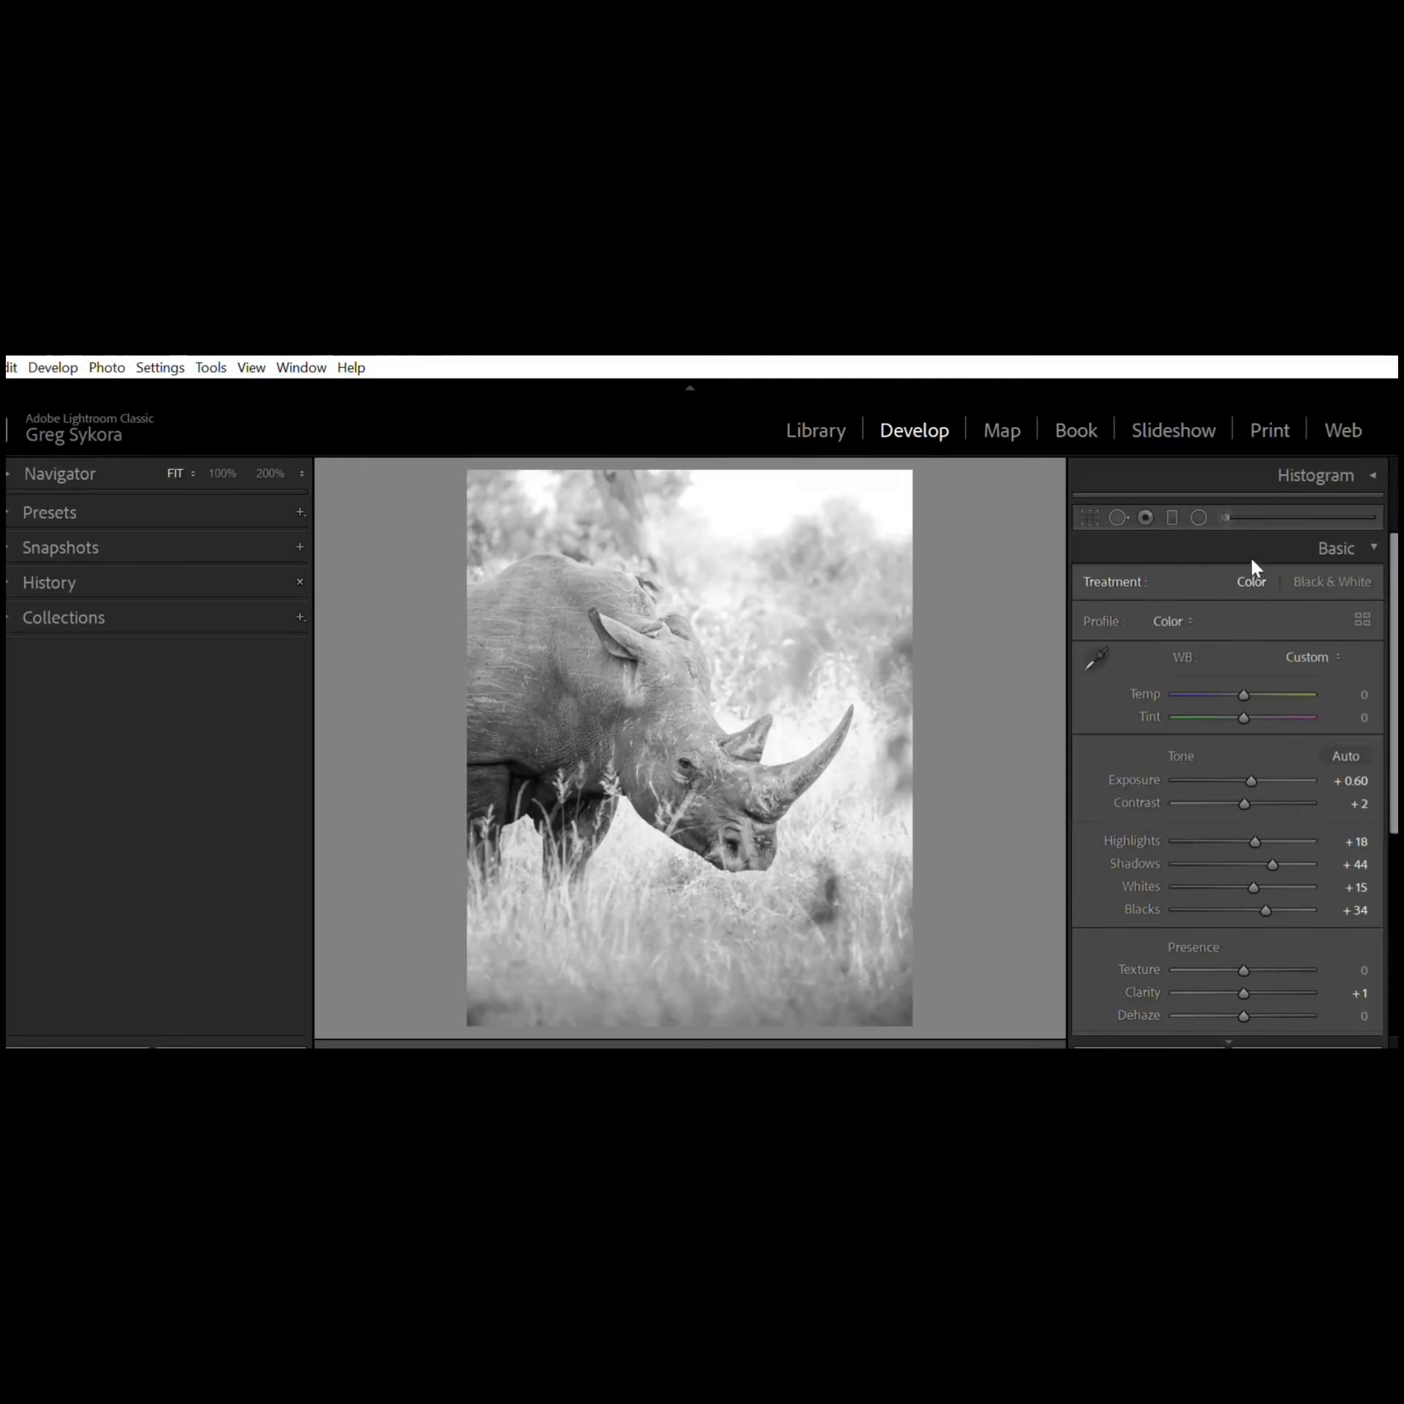
Step: Open the Tone Curve panel and delete the existing curve points to reset it to linear
left_click(1376, 547)
left_click(1373, 582)
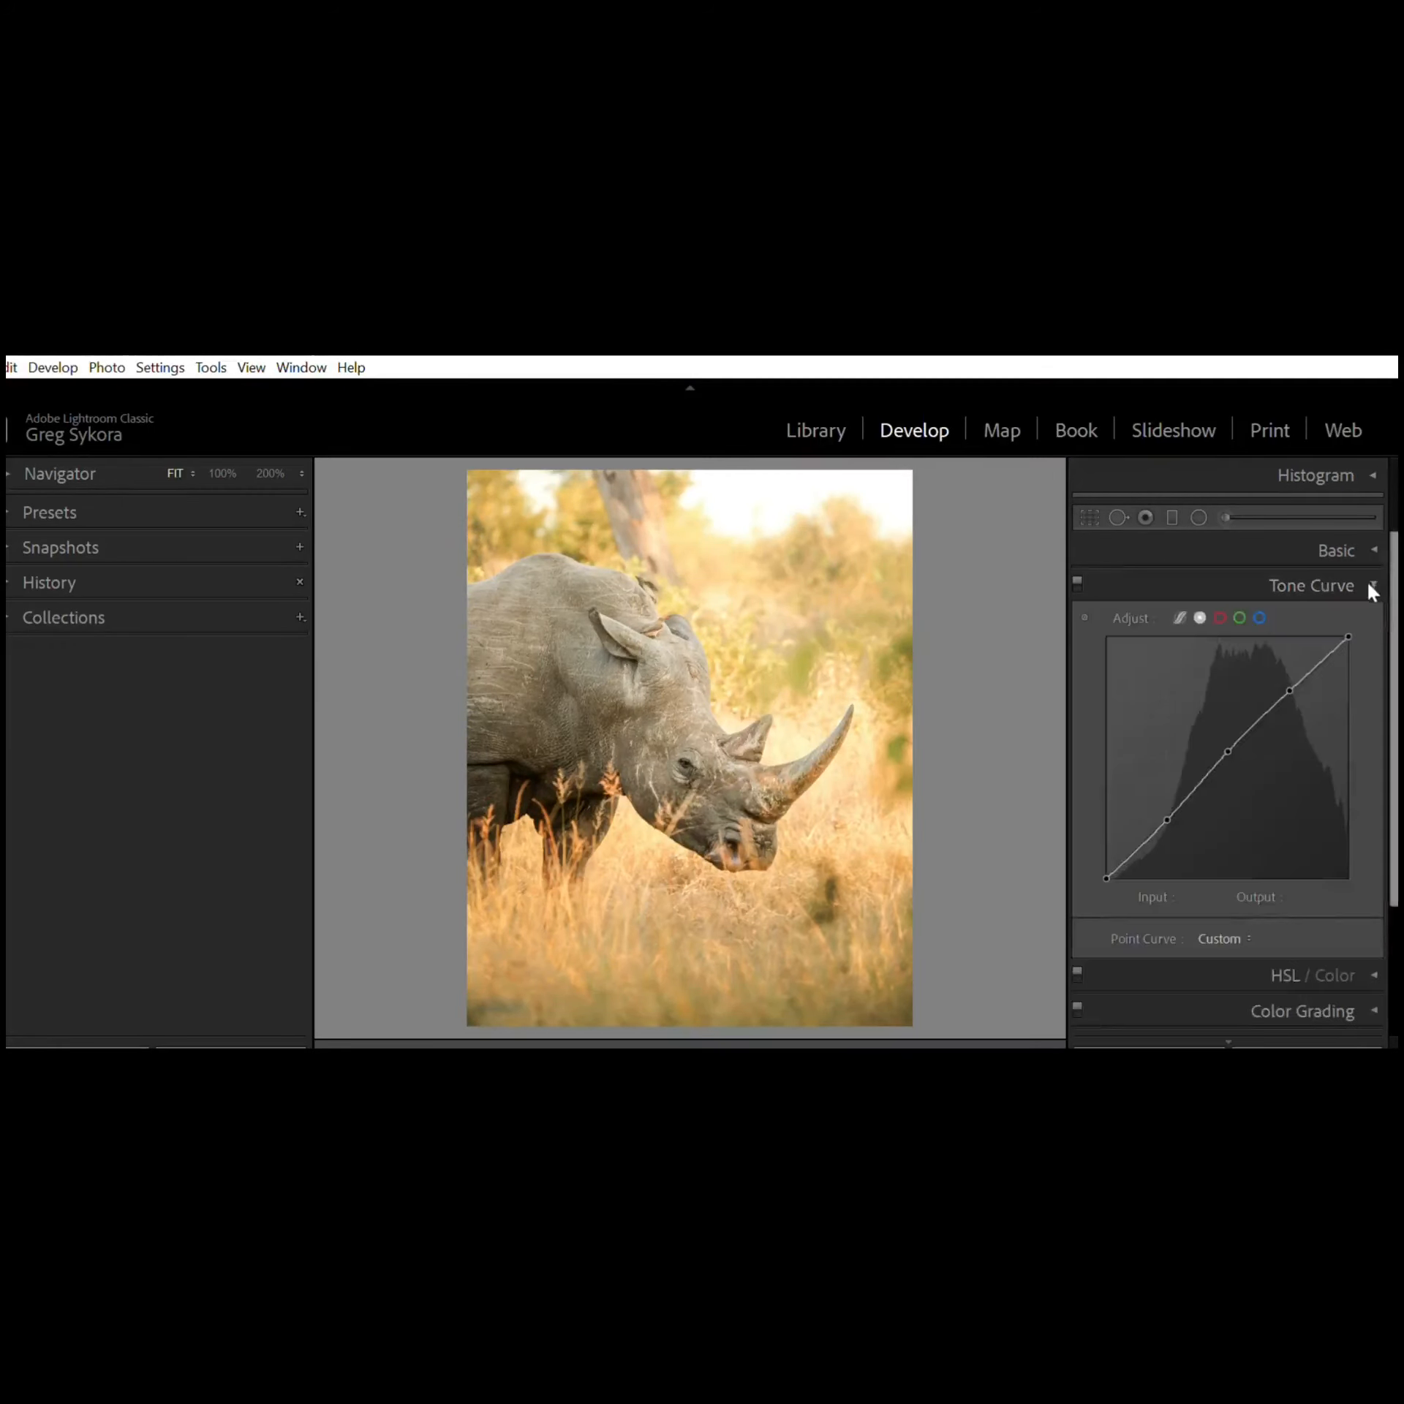
left_click_drag(1394, 582, 1395, 597)
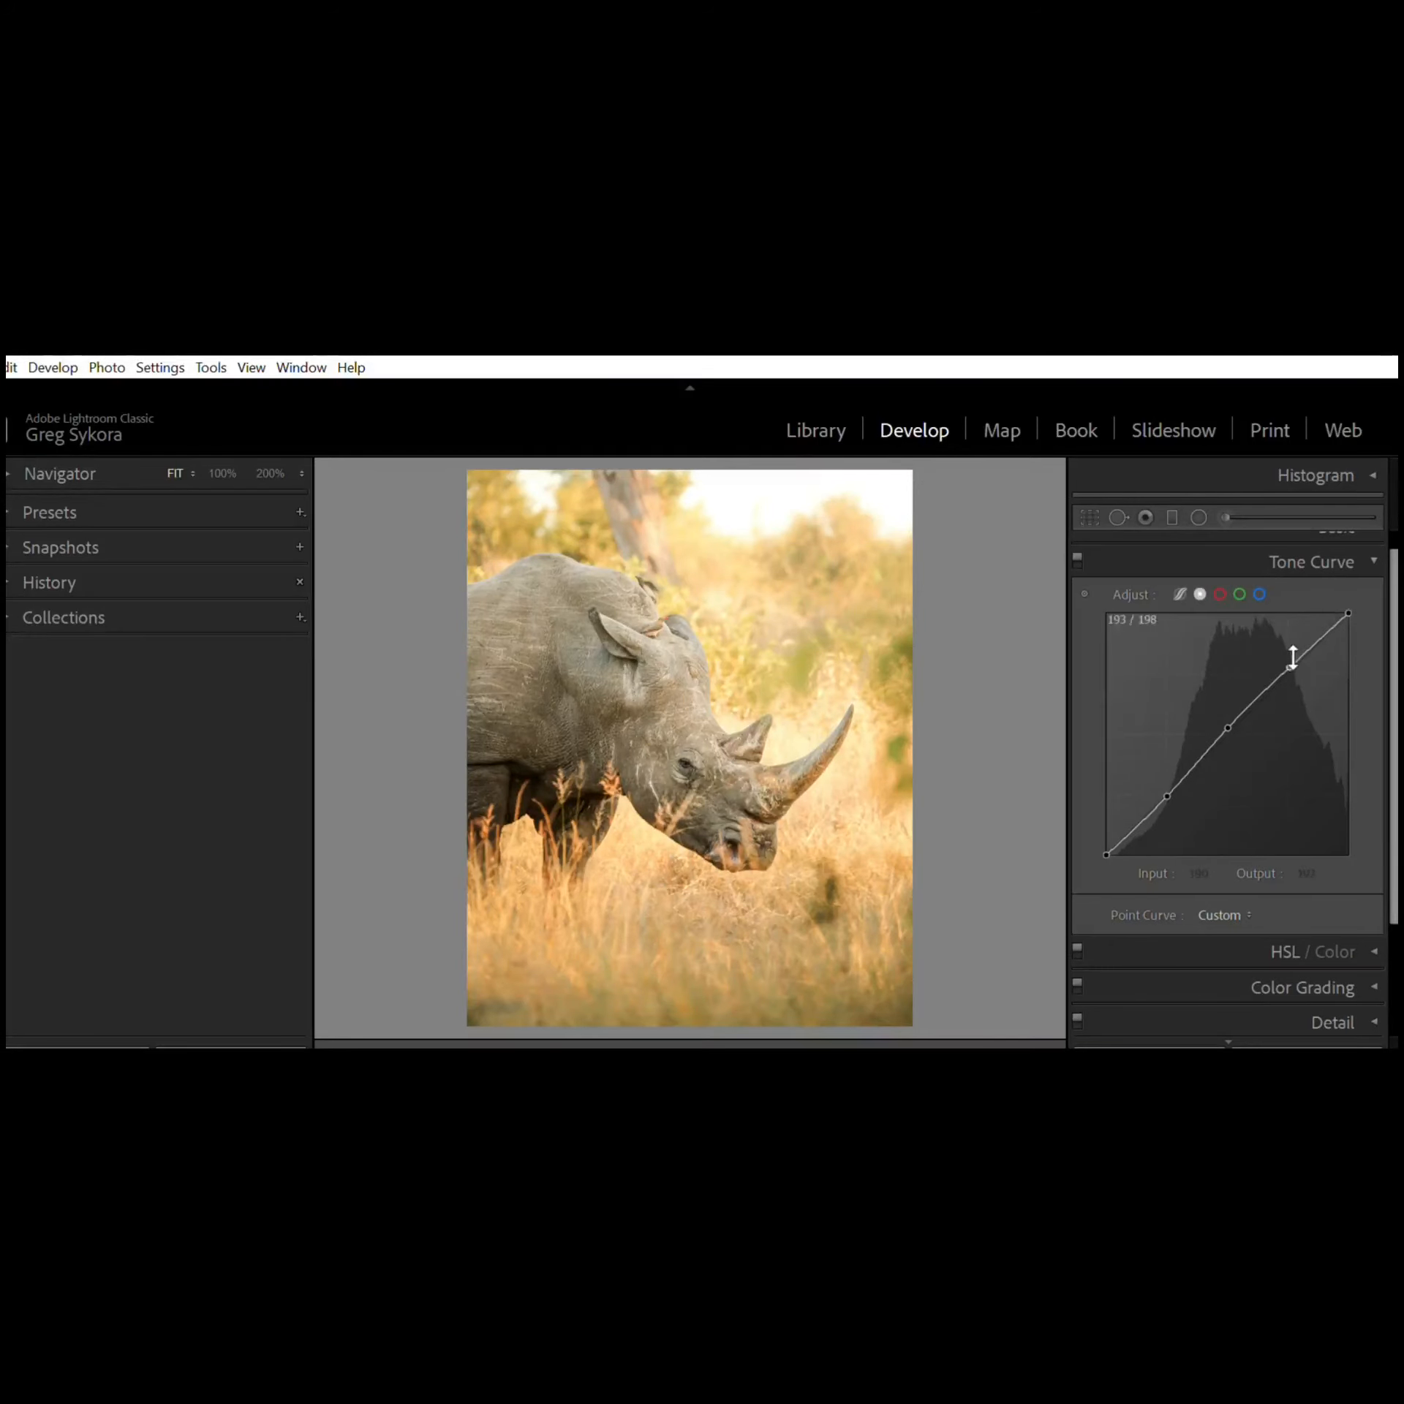
double_click(1227, 719)
double_click(1173, 784)
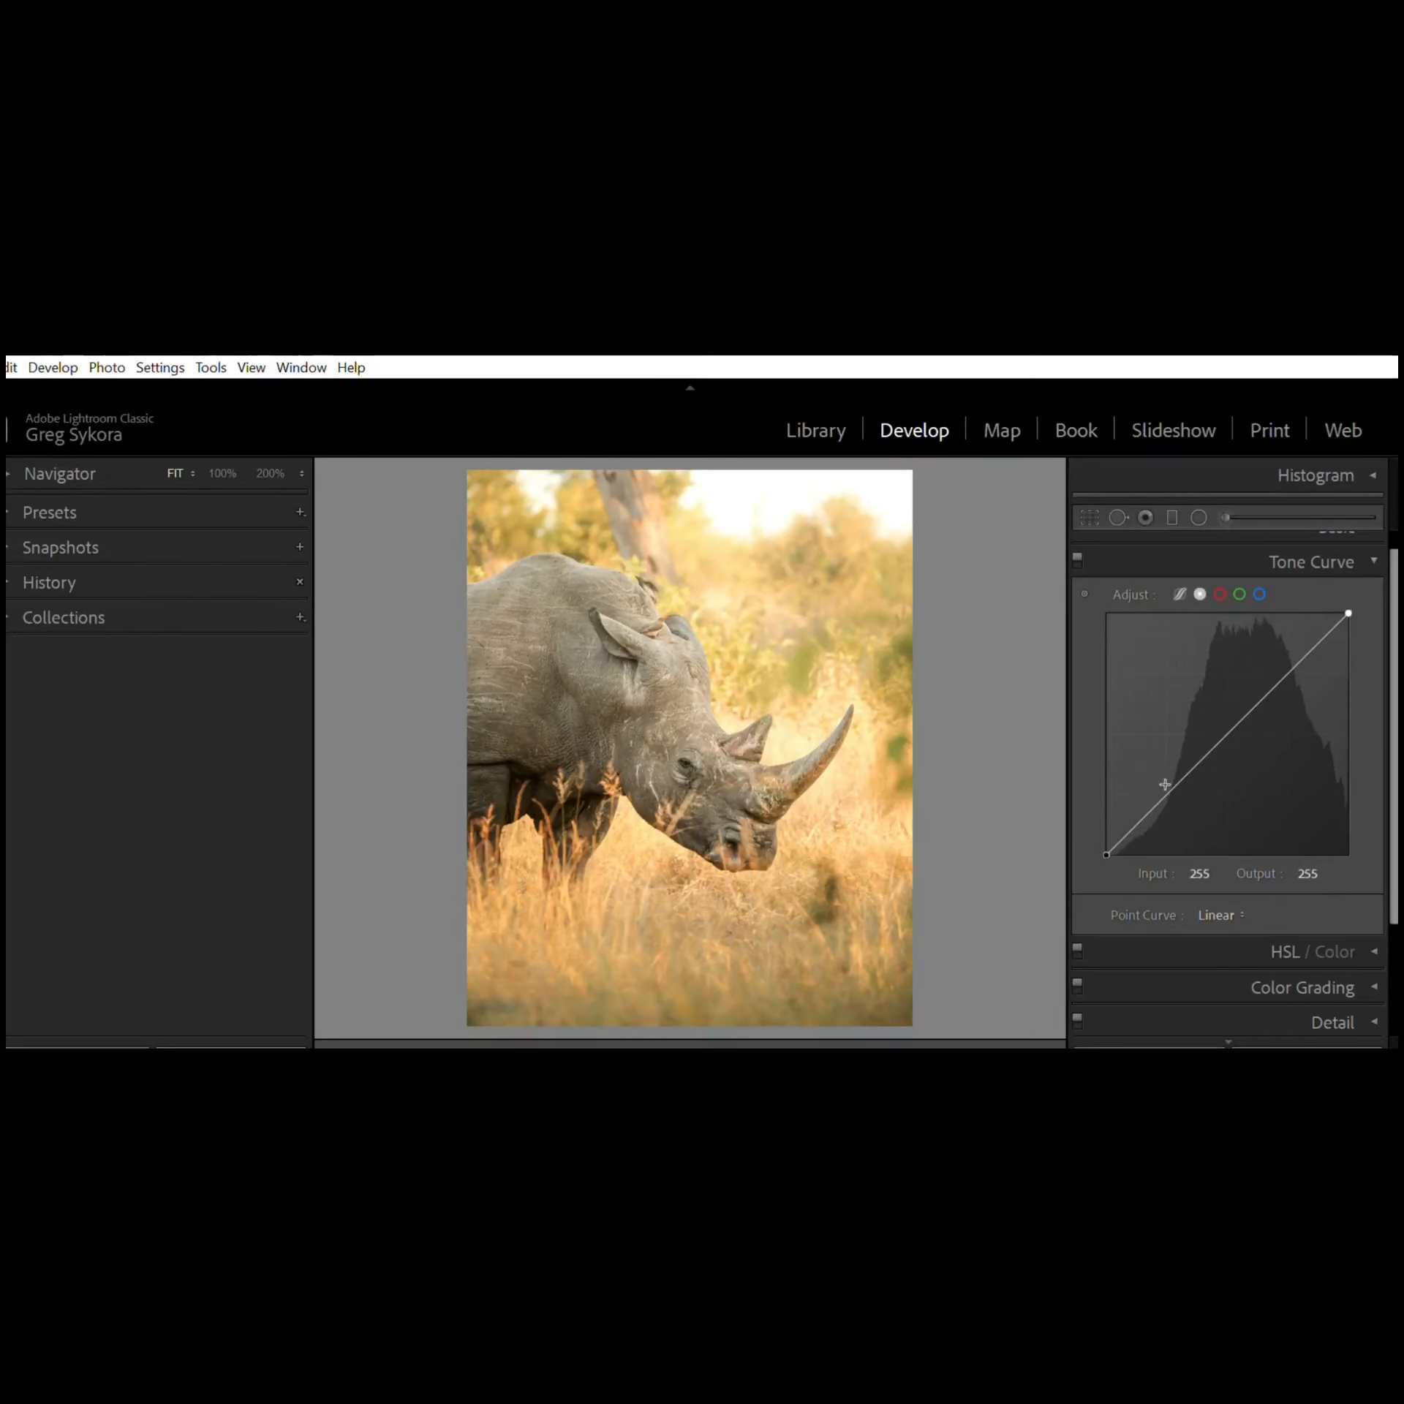
Step: Add curve points, placing a highlights point at about 191/200 and a shadows point at about 65/57
left_click(1229, 729)
left_click(1290, 661)
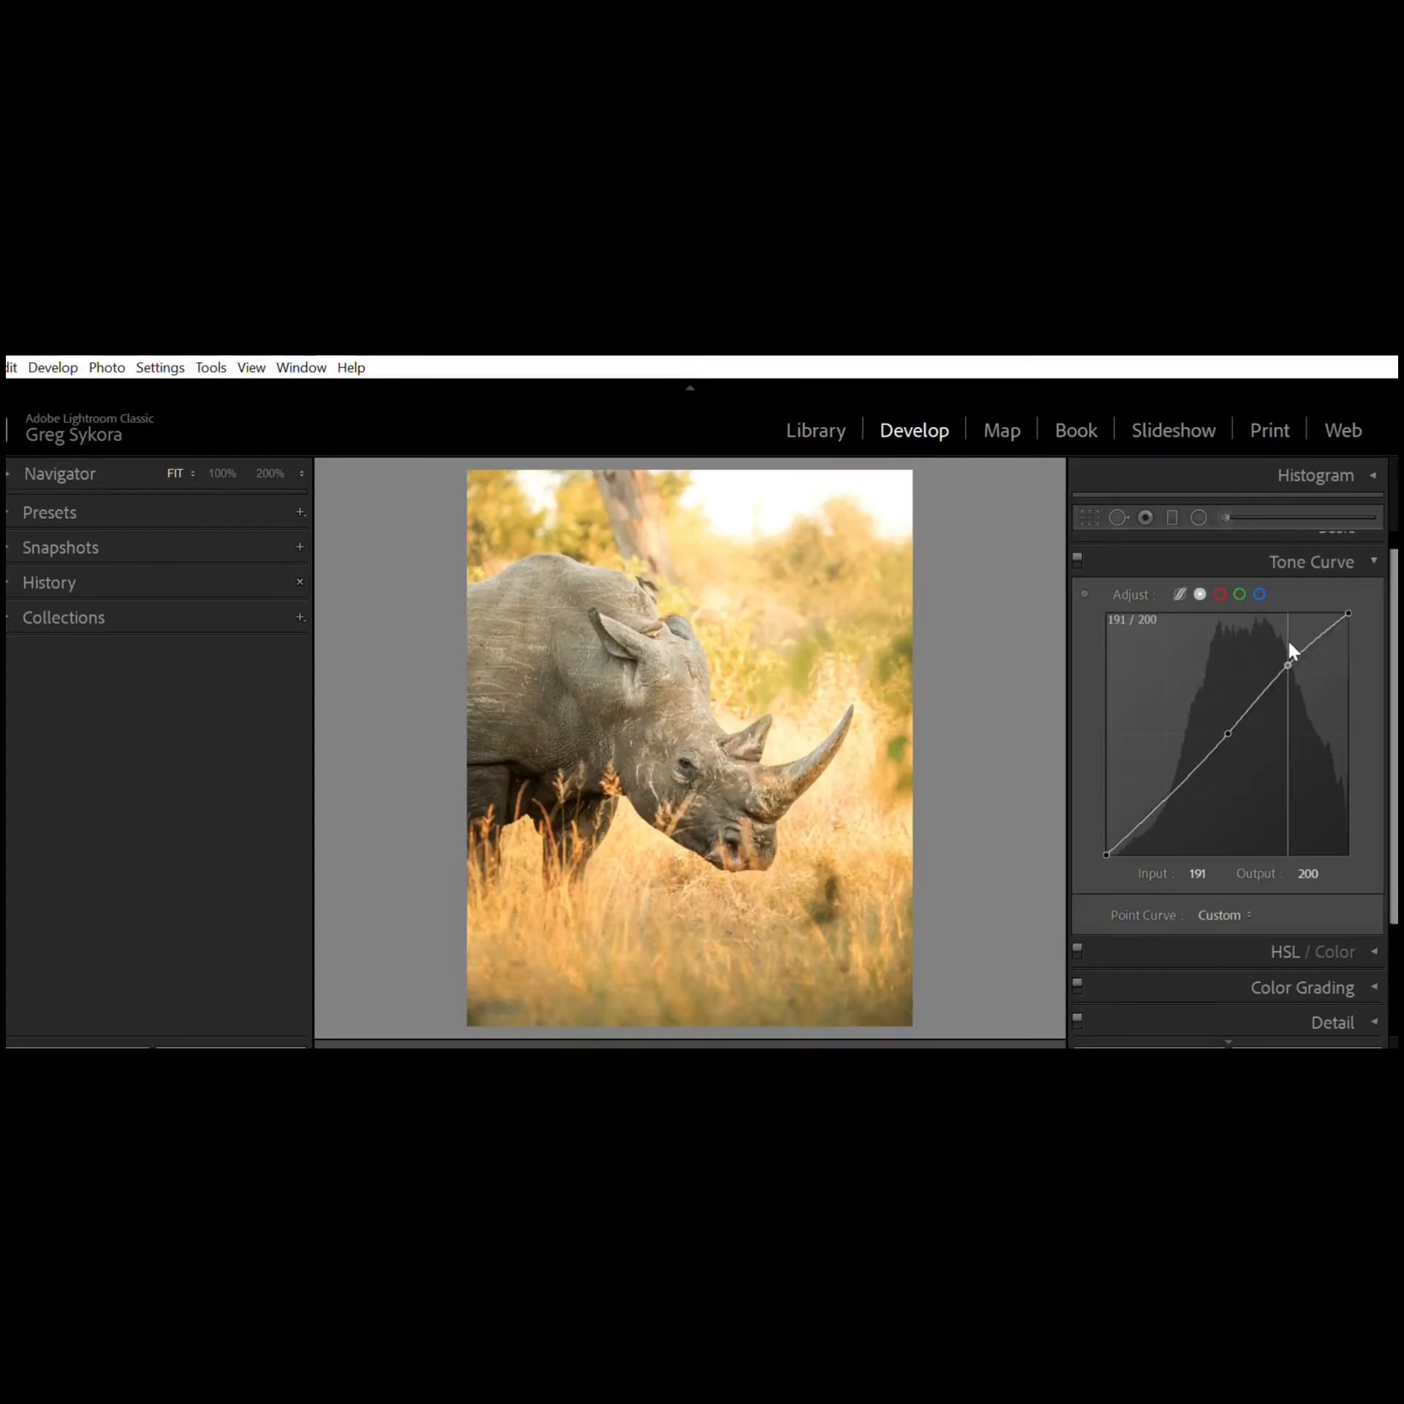
mouse_move(1288, 639)
left_mouse_down()
mouse_move(1297, 663)
mouse_move(1291, 645)
left_mouse_up()
left_click_drag(1167, 776, 1167, 778)
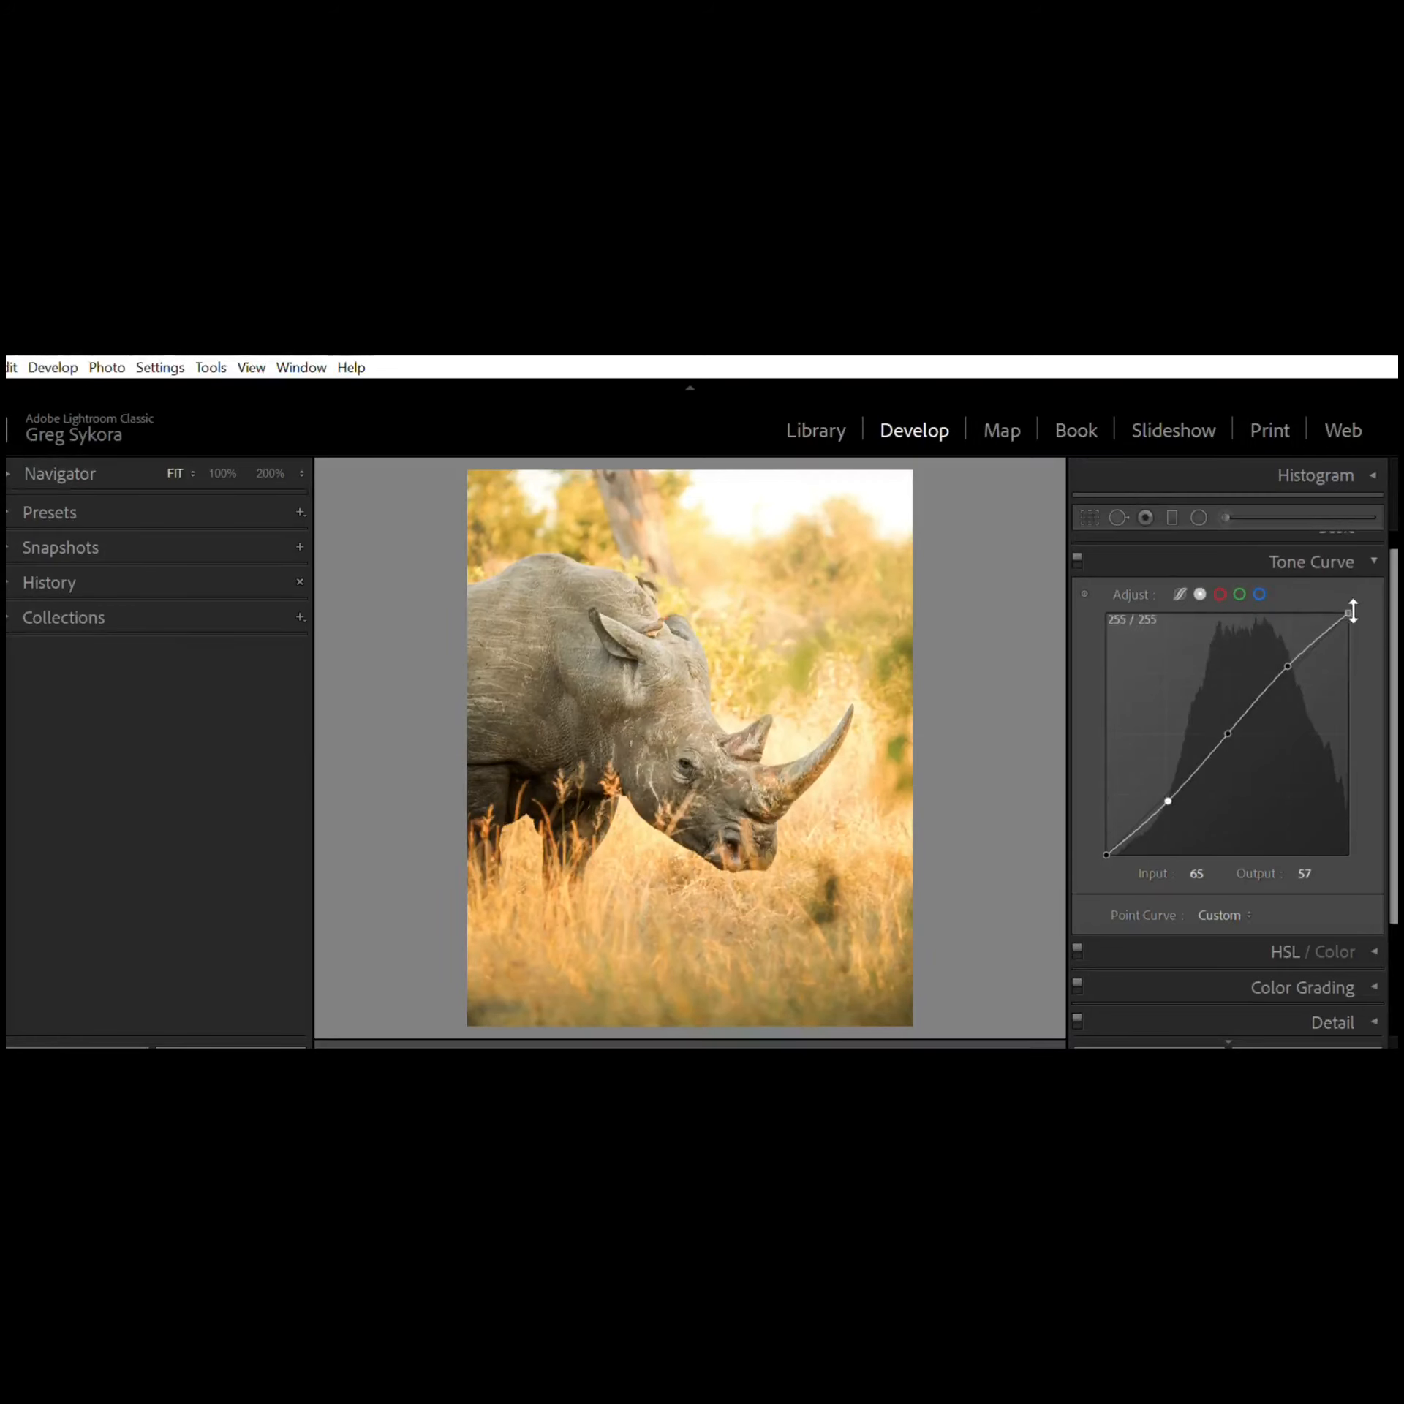
Step: Raise the midtone curve point to about 144/157, then undo that move
left_click_drag(1265, 689, 1243, 695)
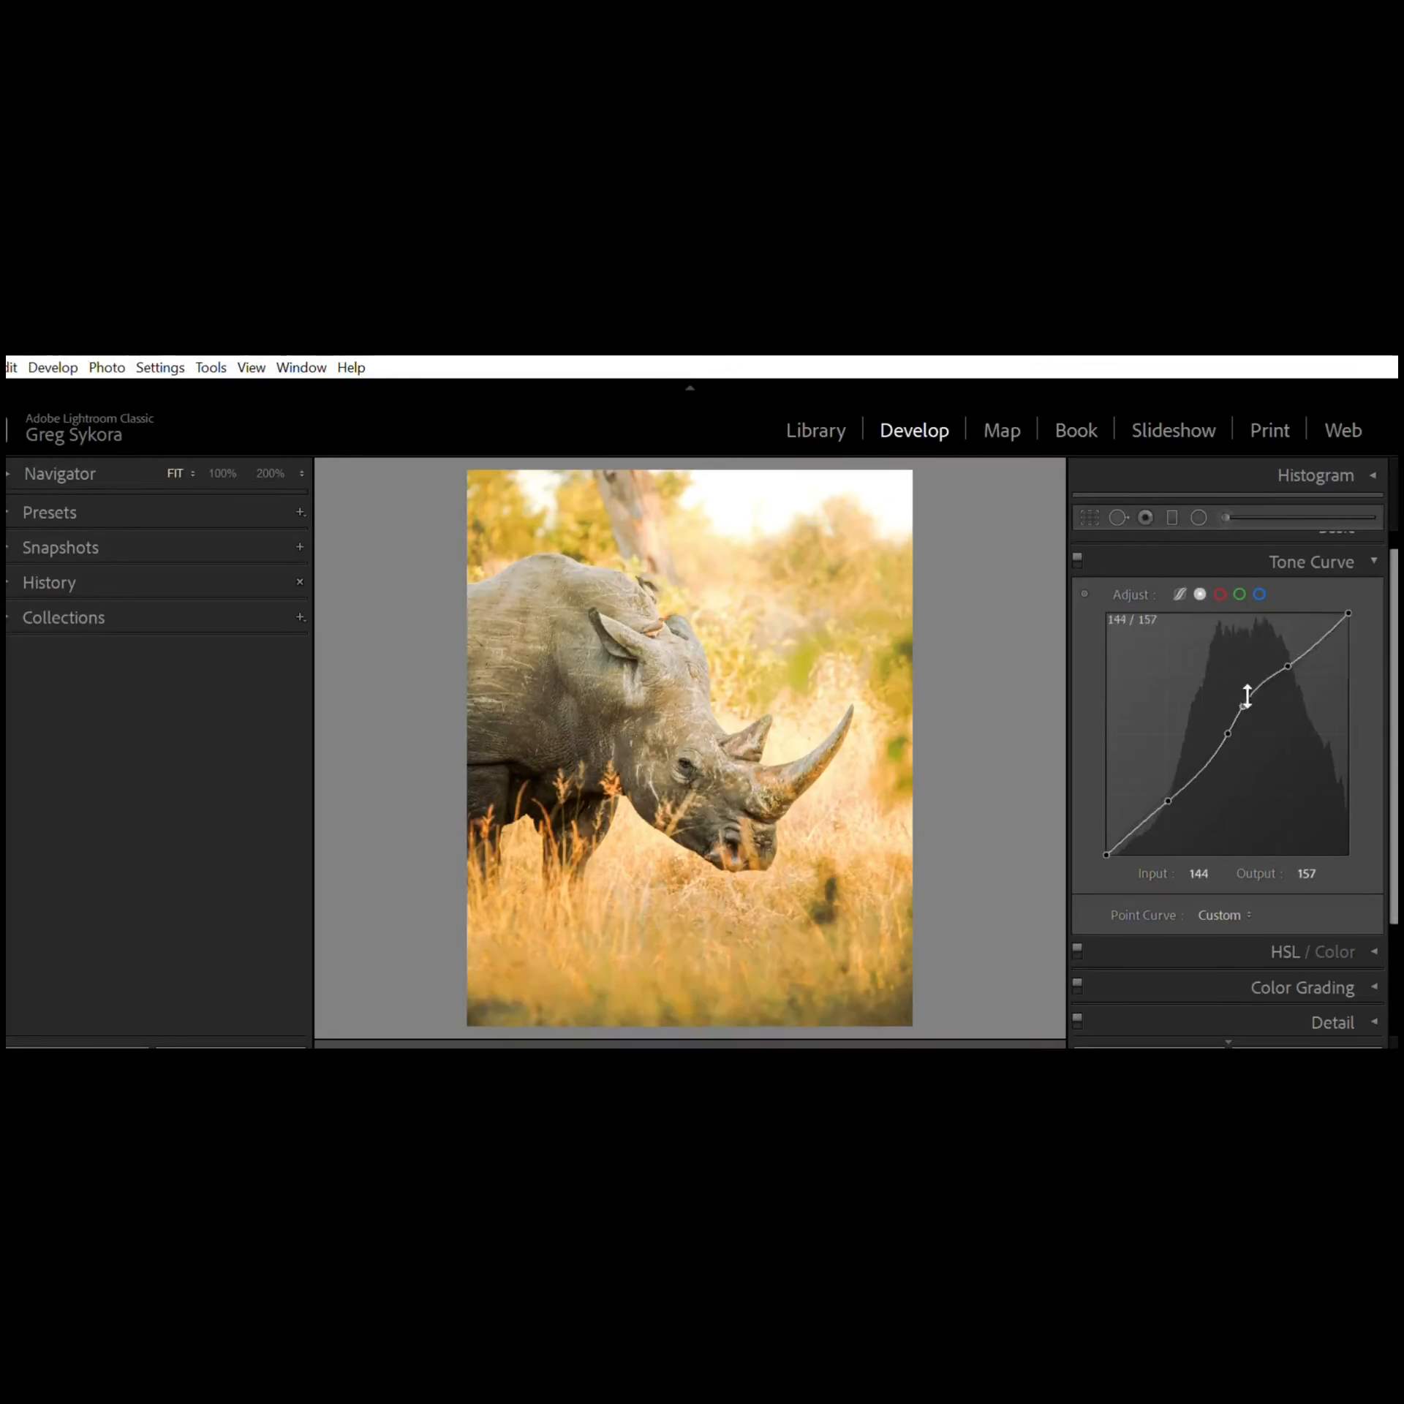
key("ctrl+z")
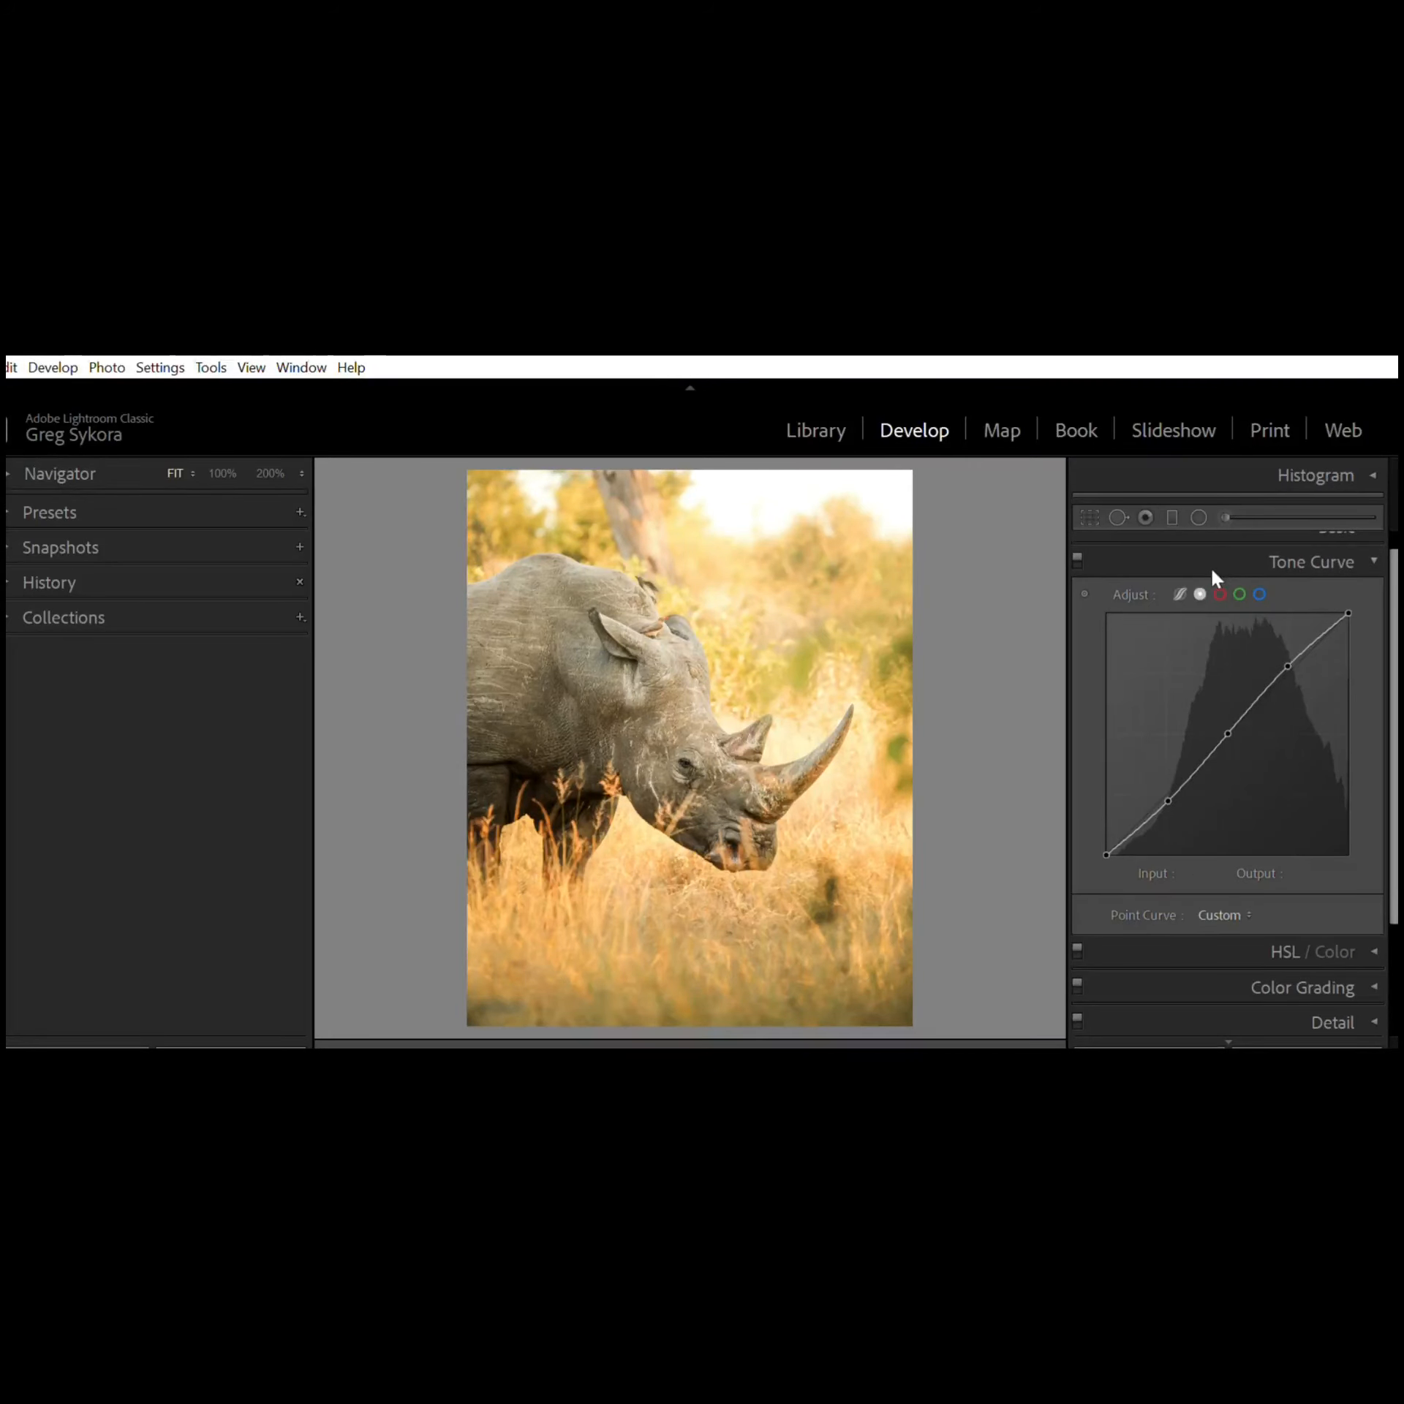
Step: Add a point to the Red channel curve at about 192/196, then remove it
left_click(1221, 593)
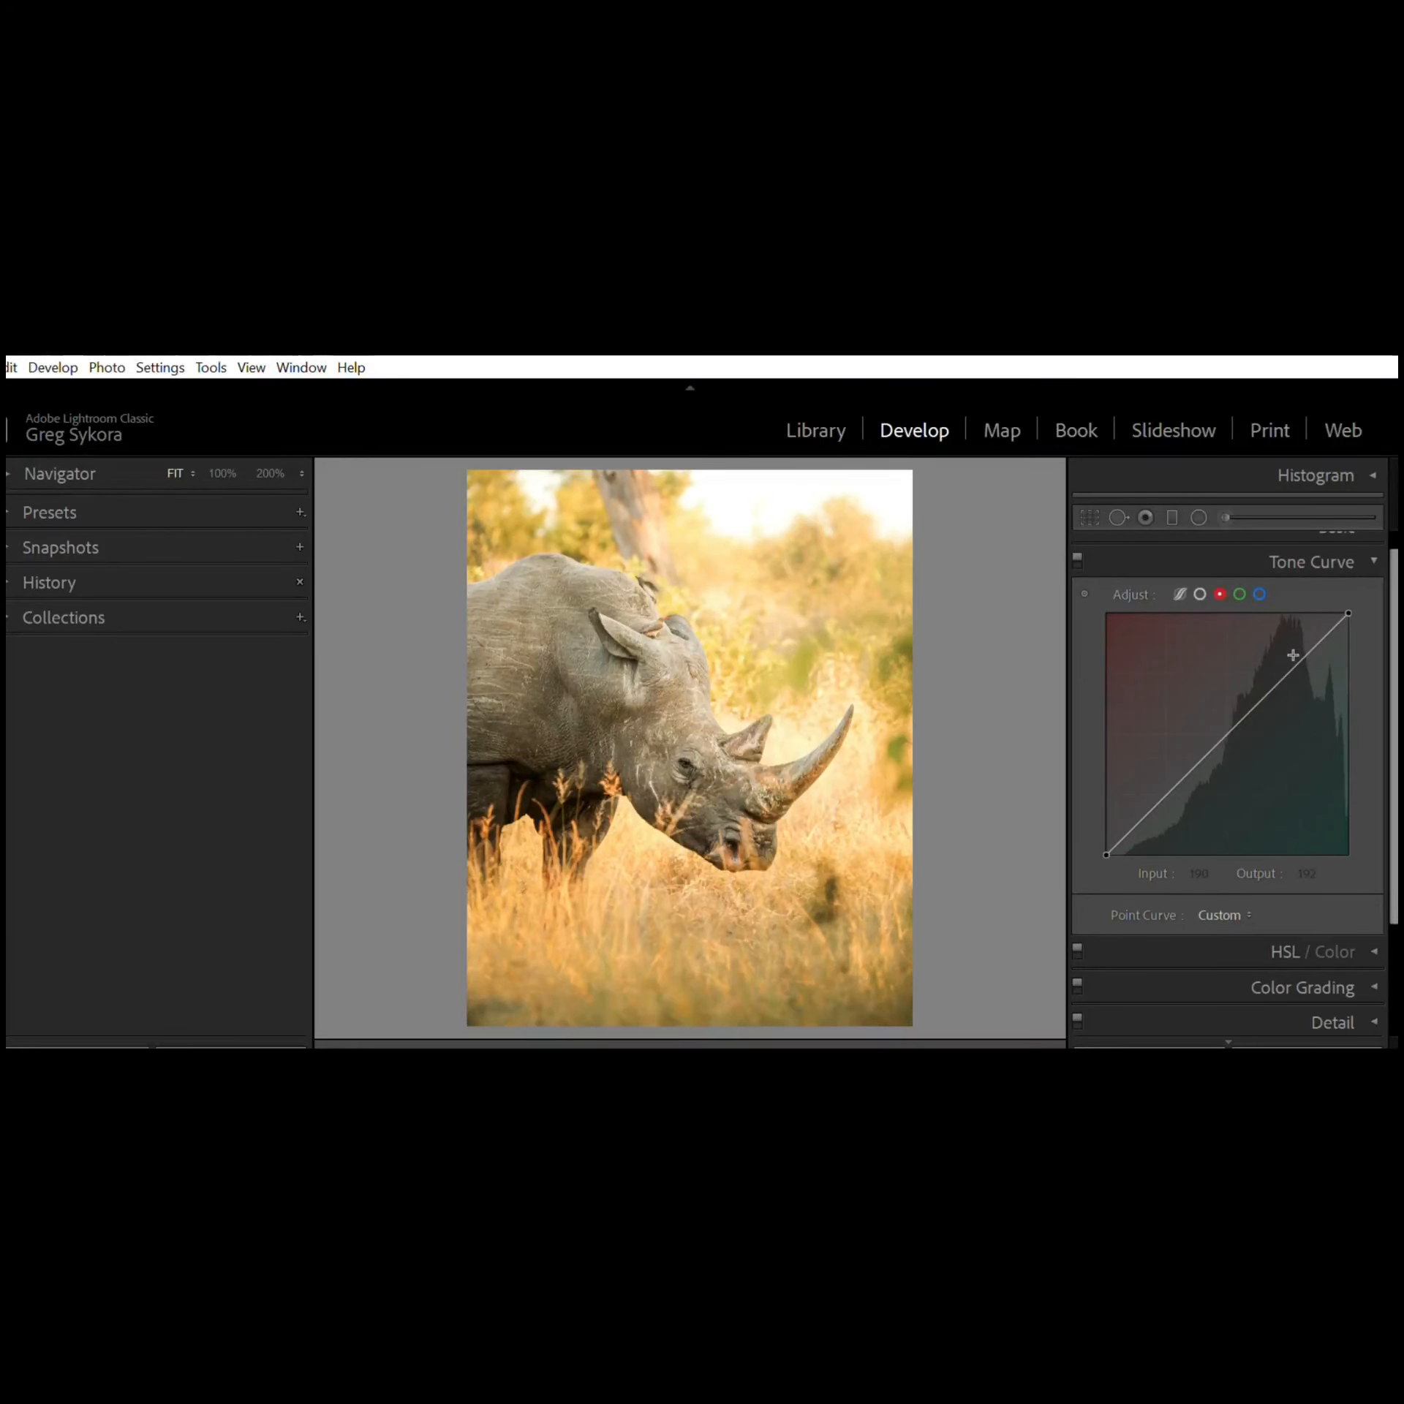
left_click_drag(1290, 653, 1285, 641)
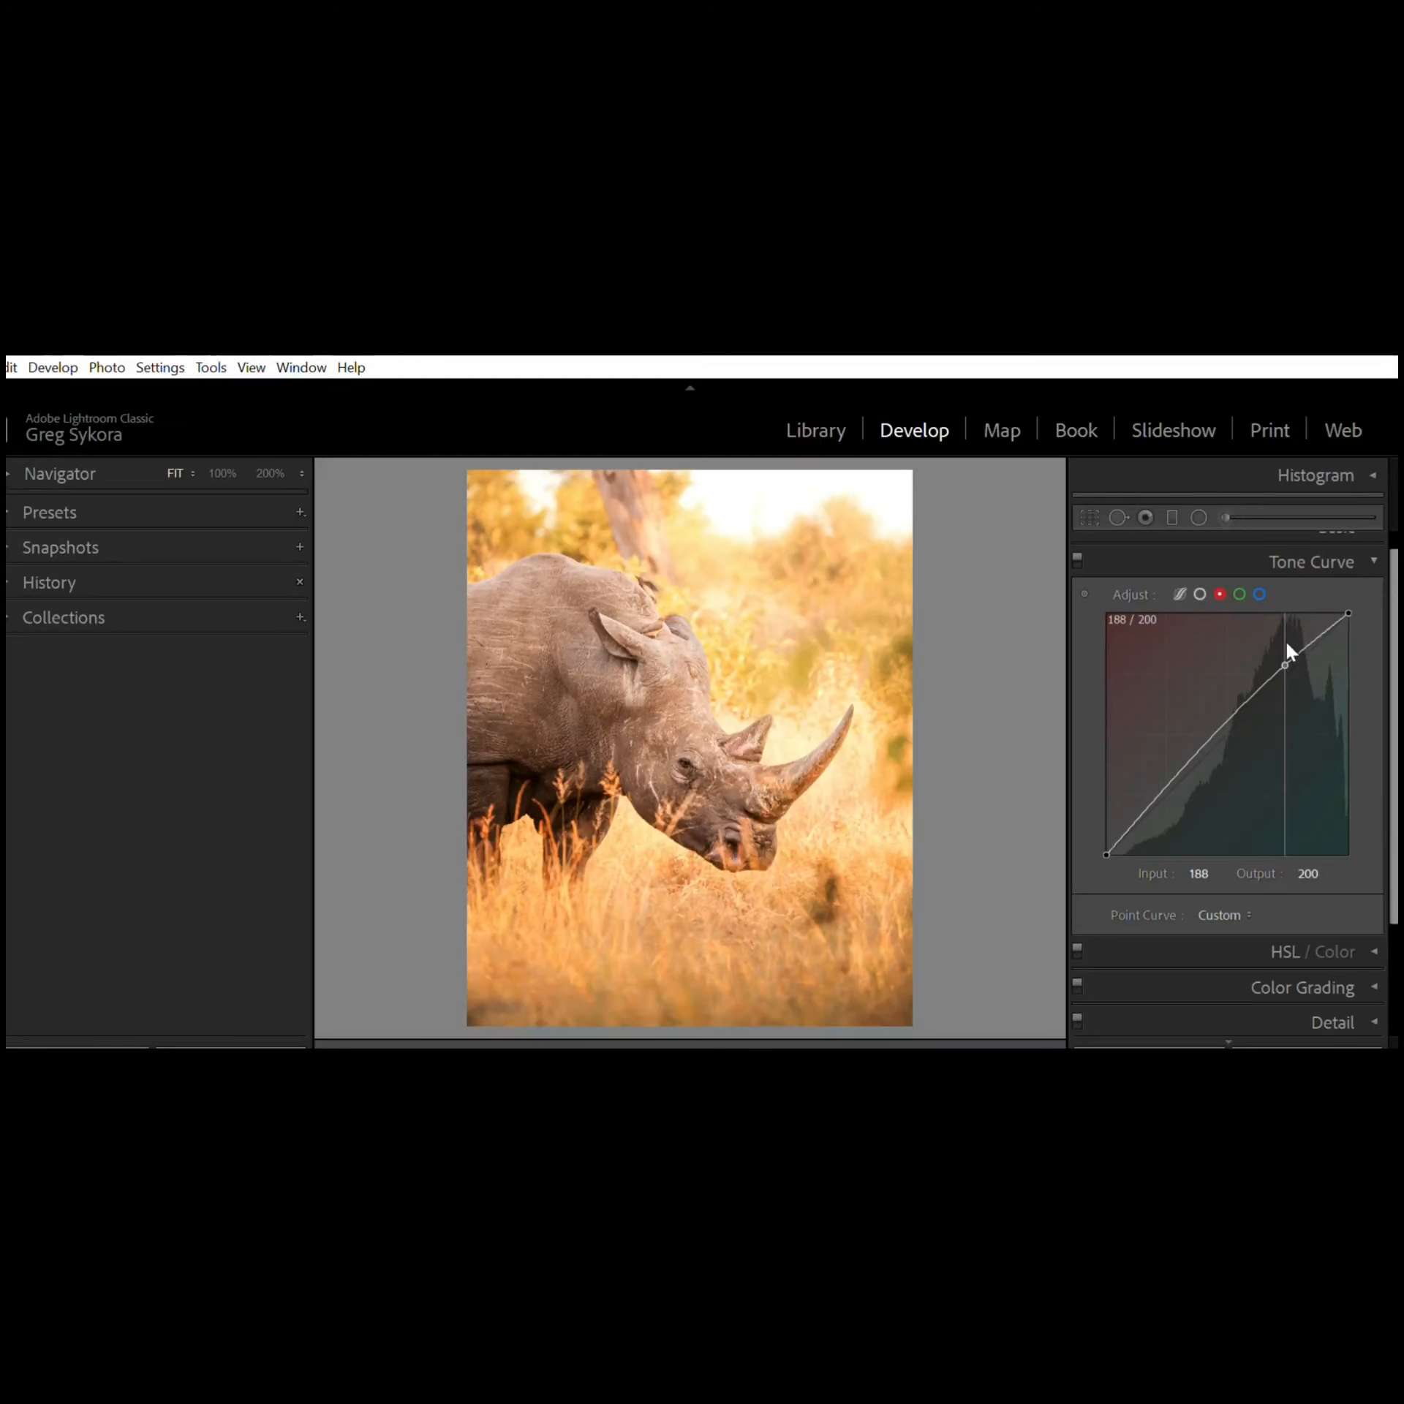
left_click_drag(1285, 641, 1290, 647)
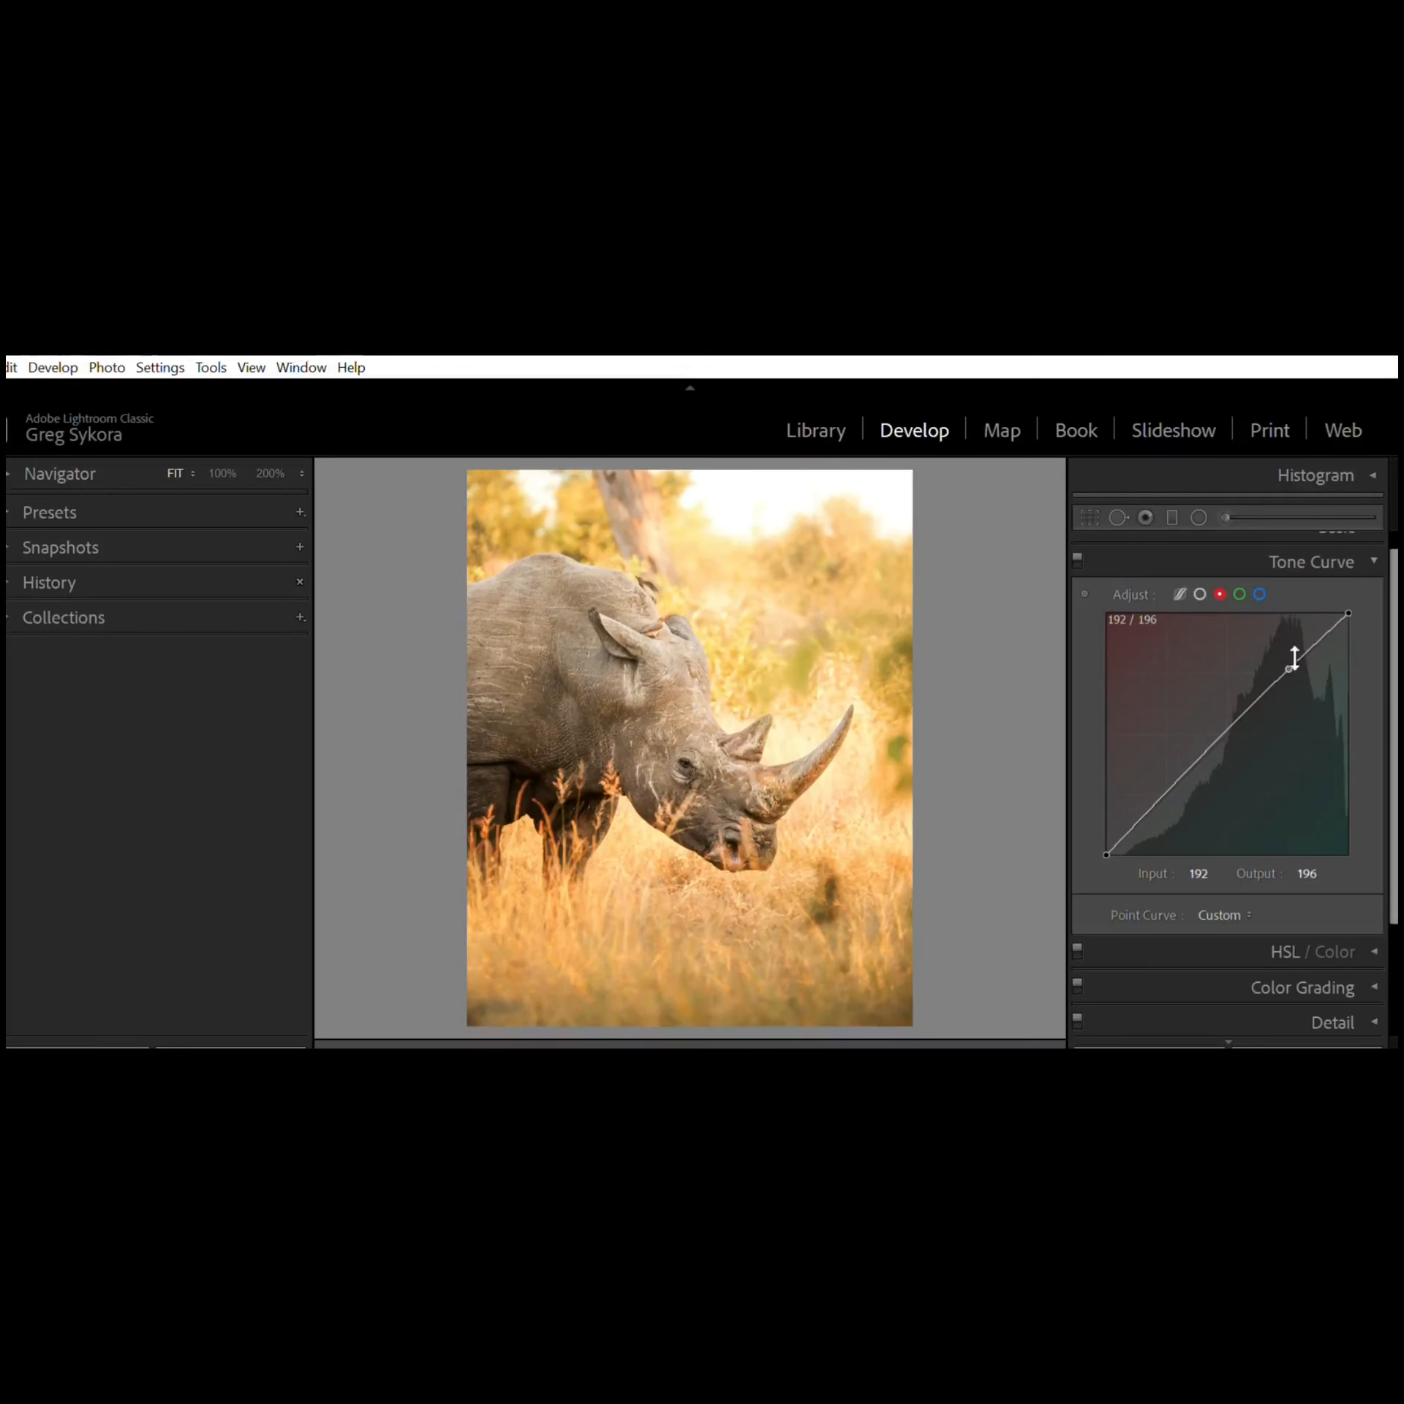
double_click(1294, 657)
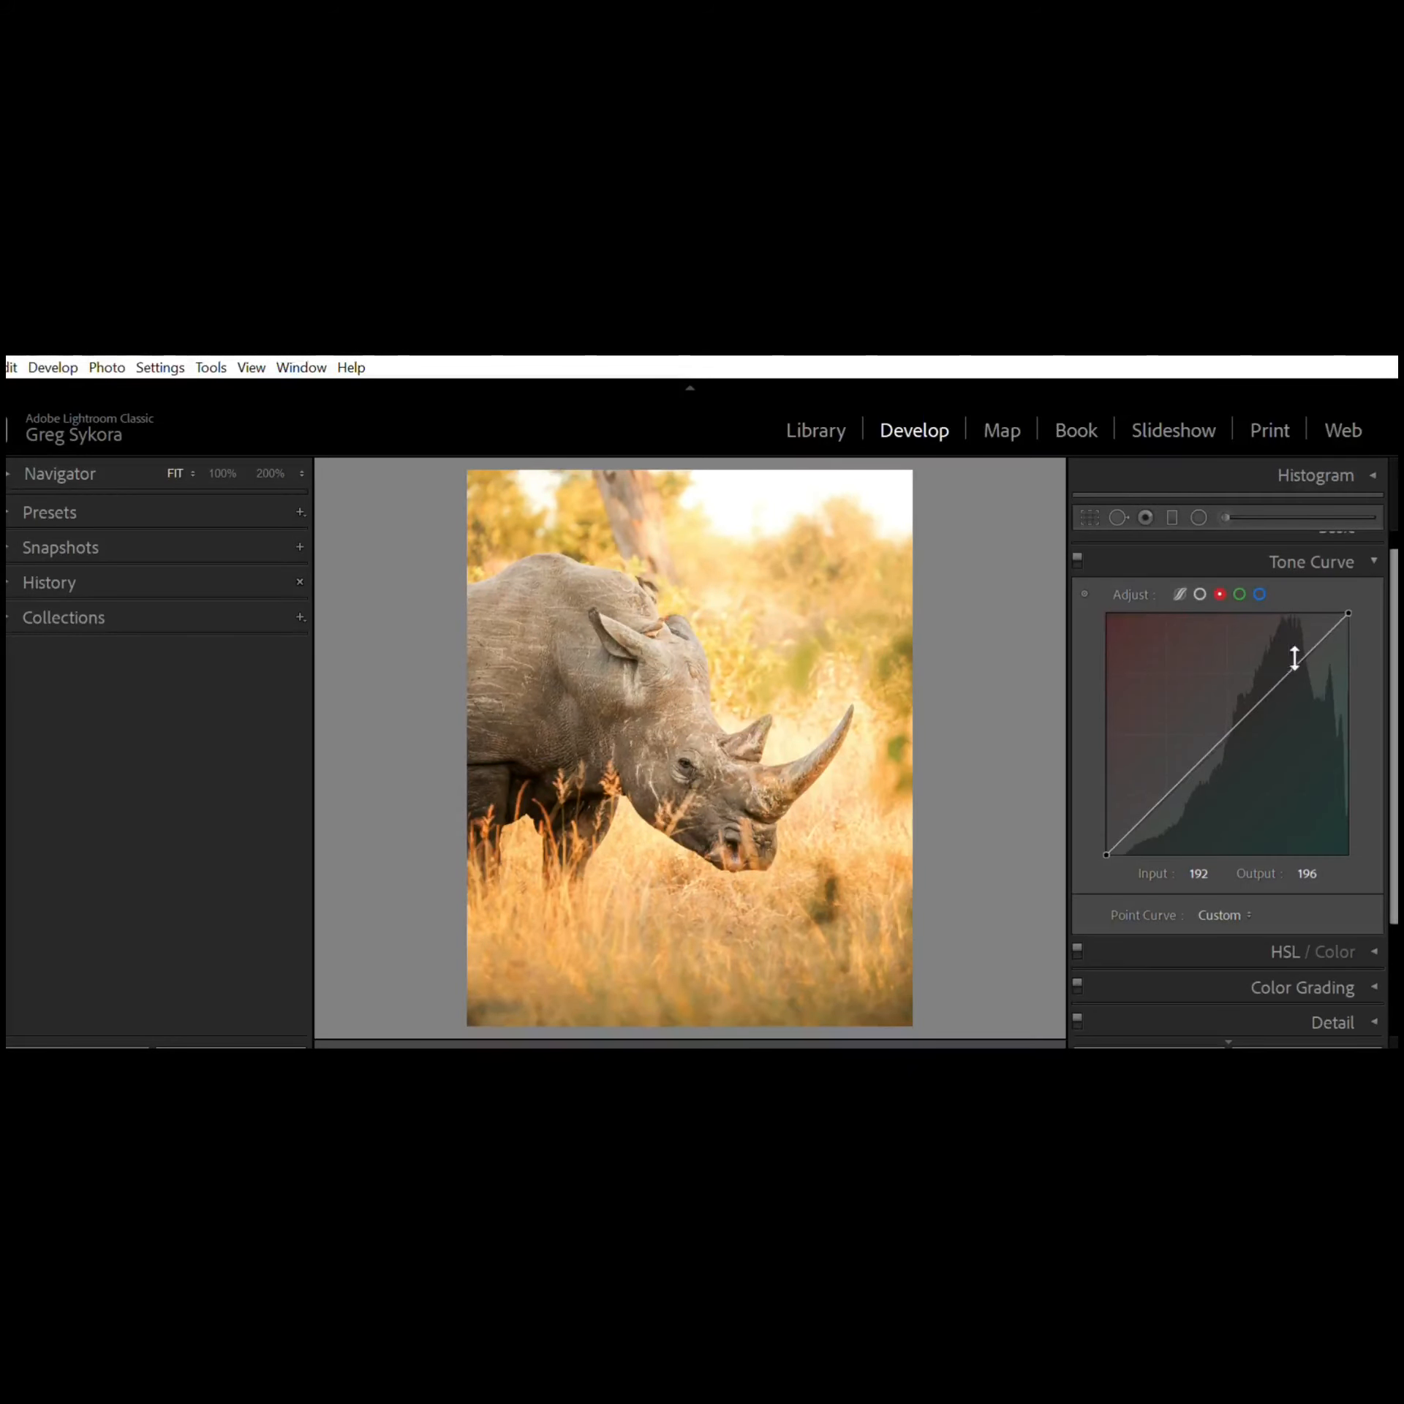
Step: Add a midtone point on the Red channel curve and pull it down to about 135/123
left_click(1229, 719)
left_click_drag(1229, 713, 1233, 720)
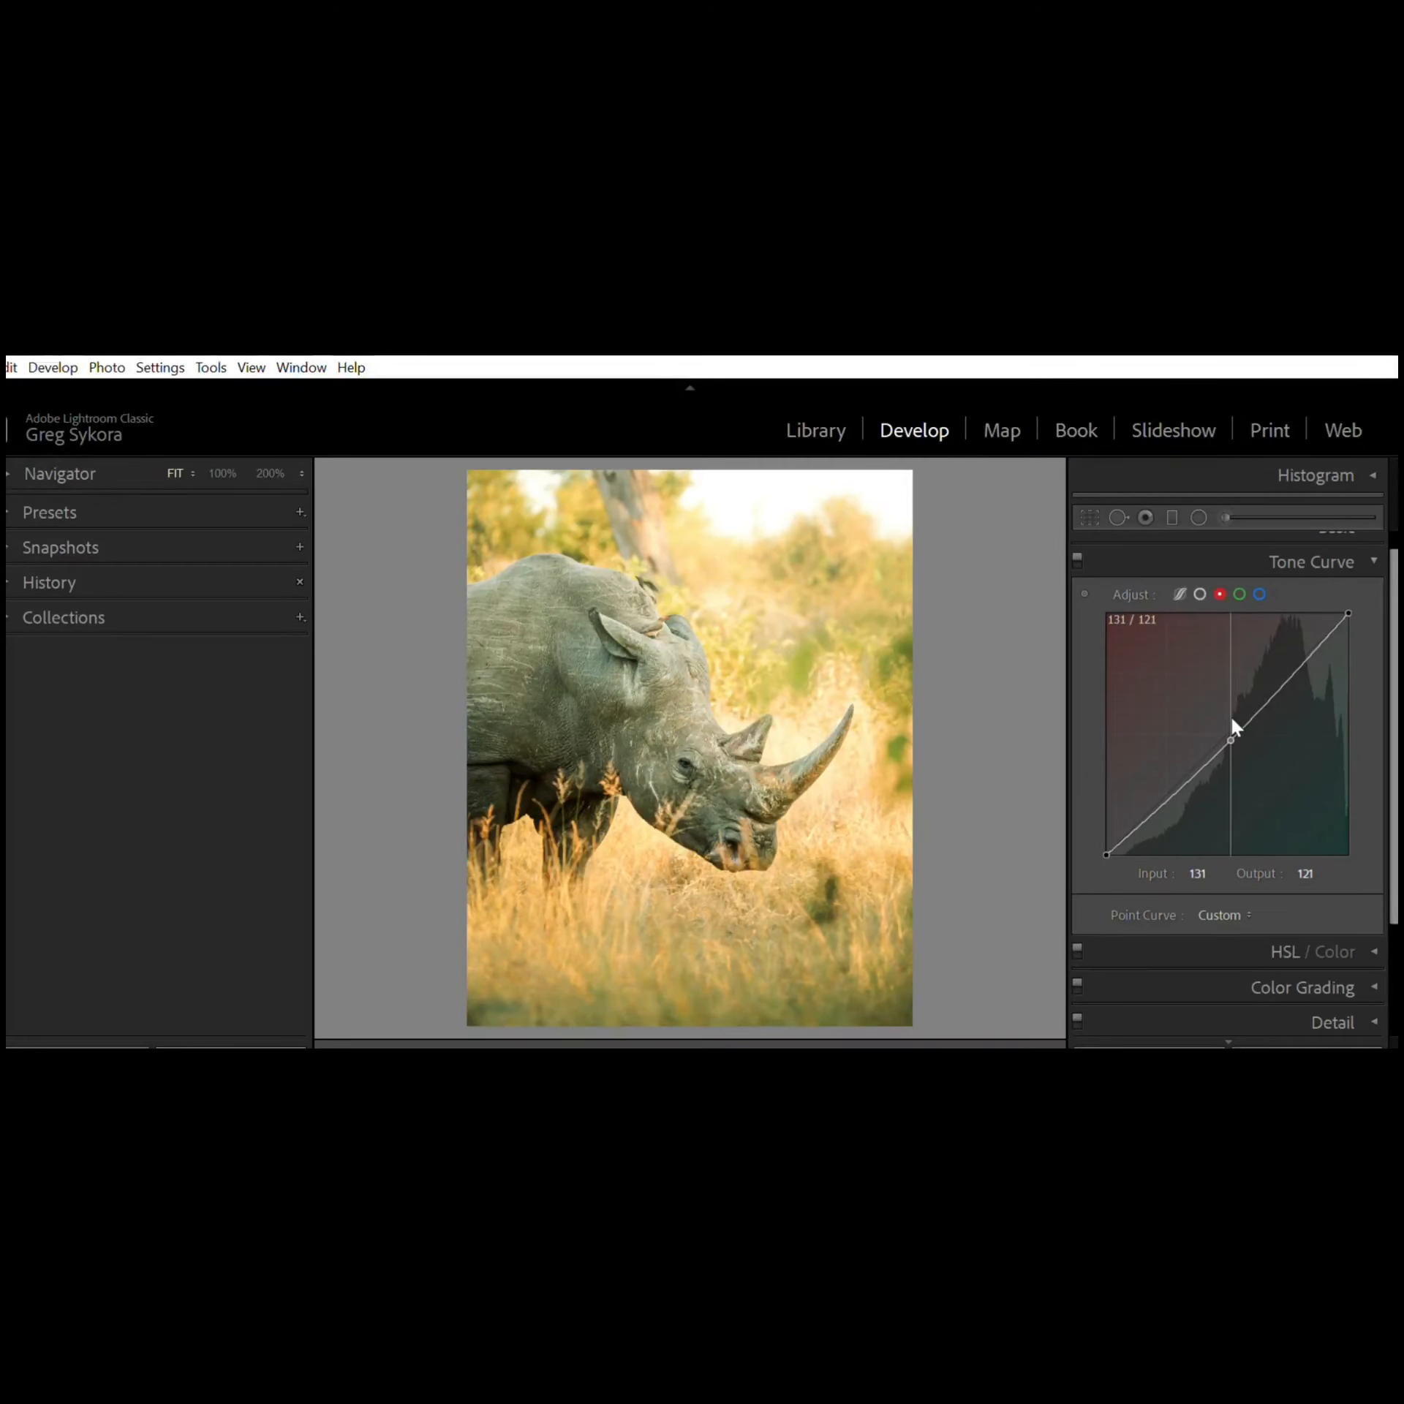
left_click_drag(1233, 720, 1240, 727)
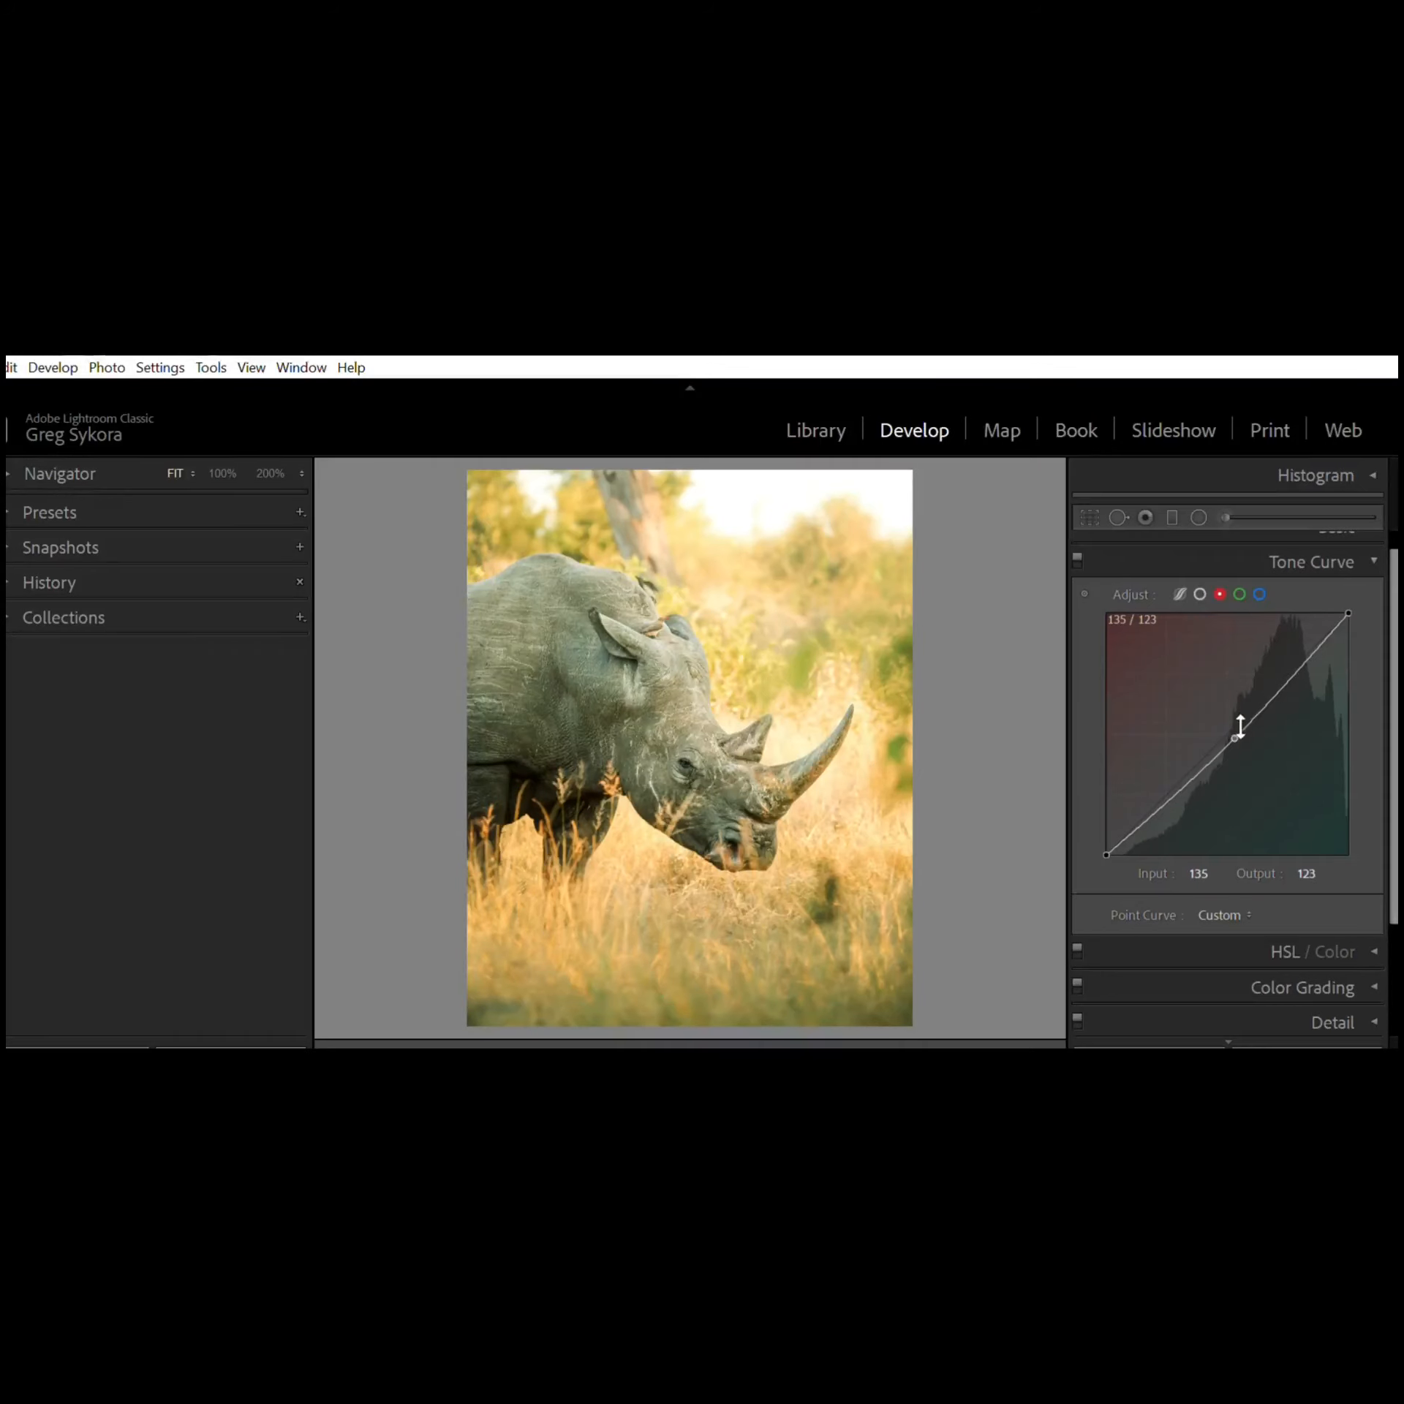
Step: Add a point to the Green channel curve at about 60/72, then remove it
left_click(1239, 592)
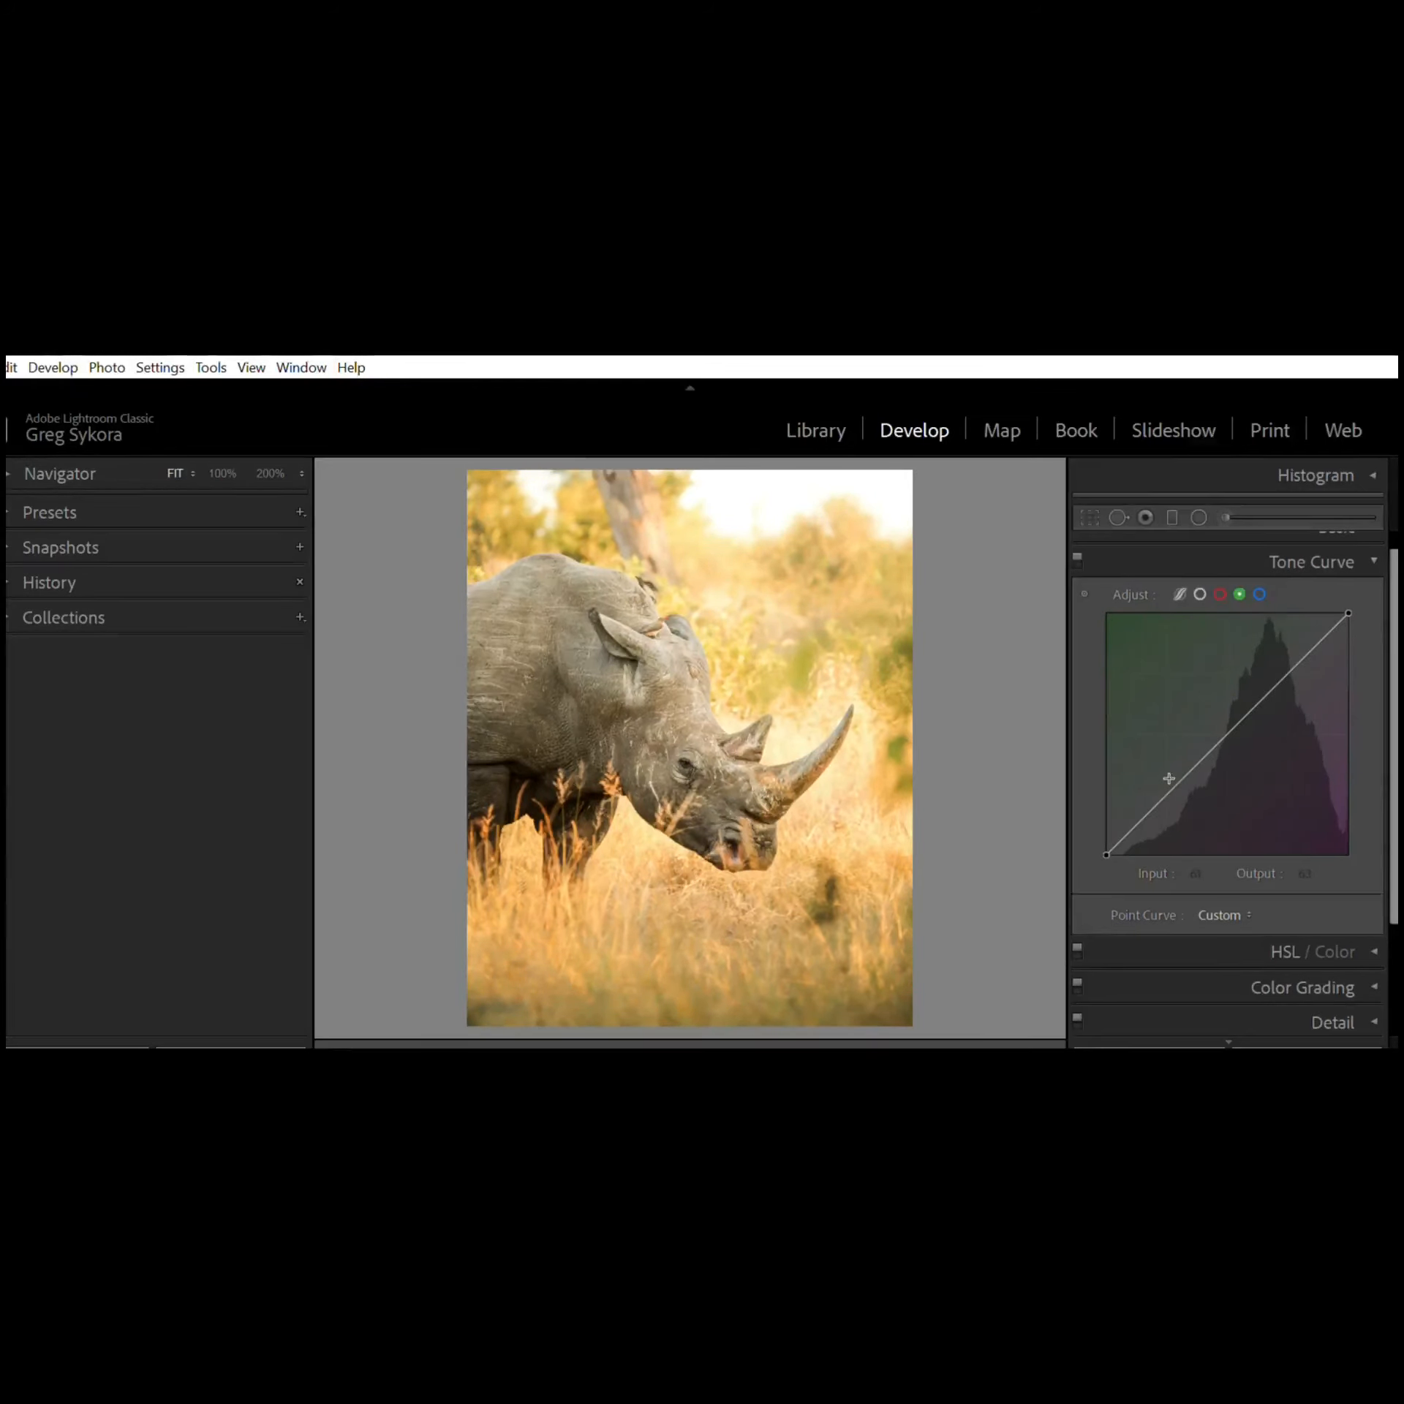
left_click_drag(1163, 767, 1163, 767)
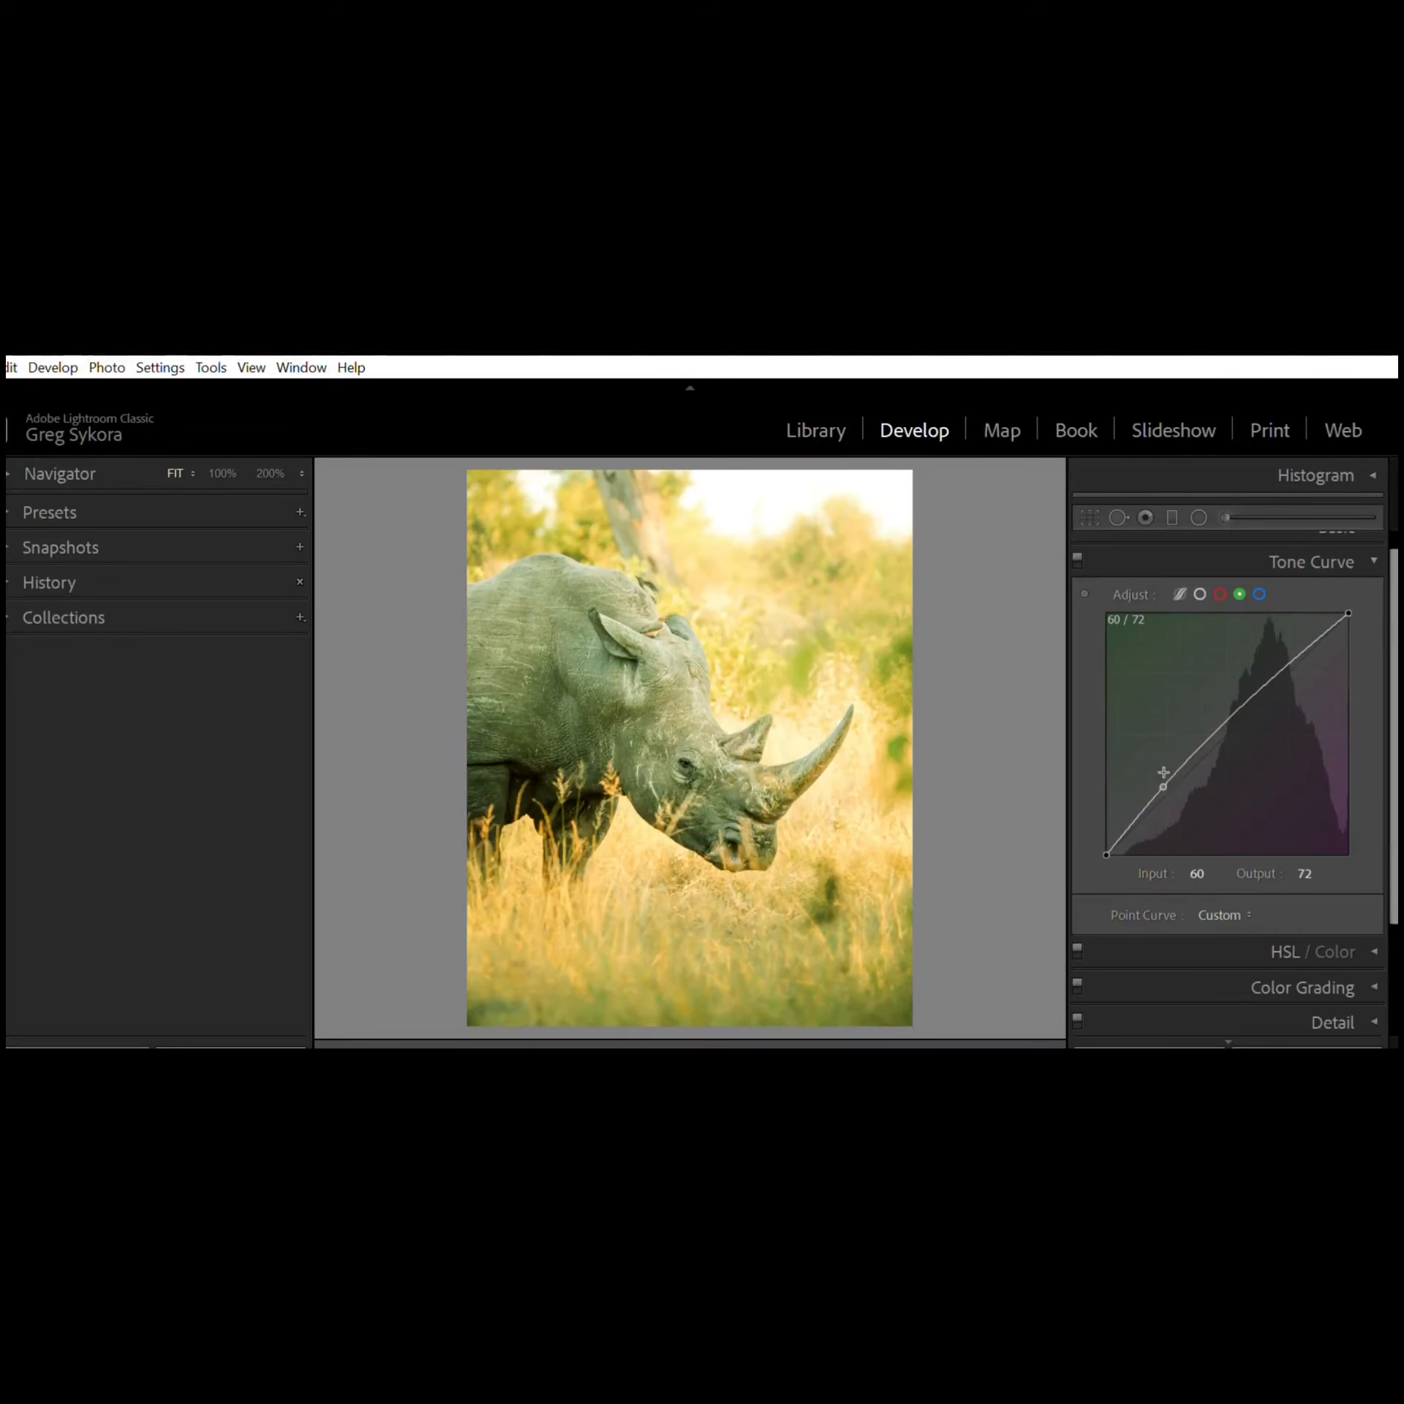
double_click(1166, 776)
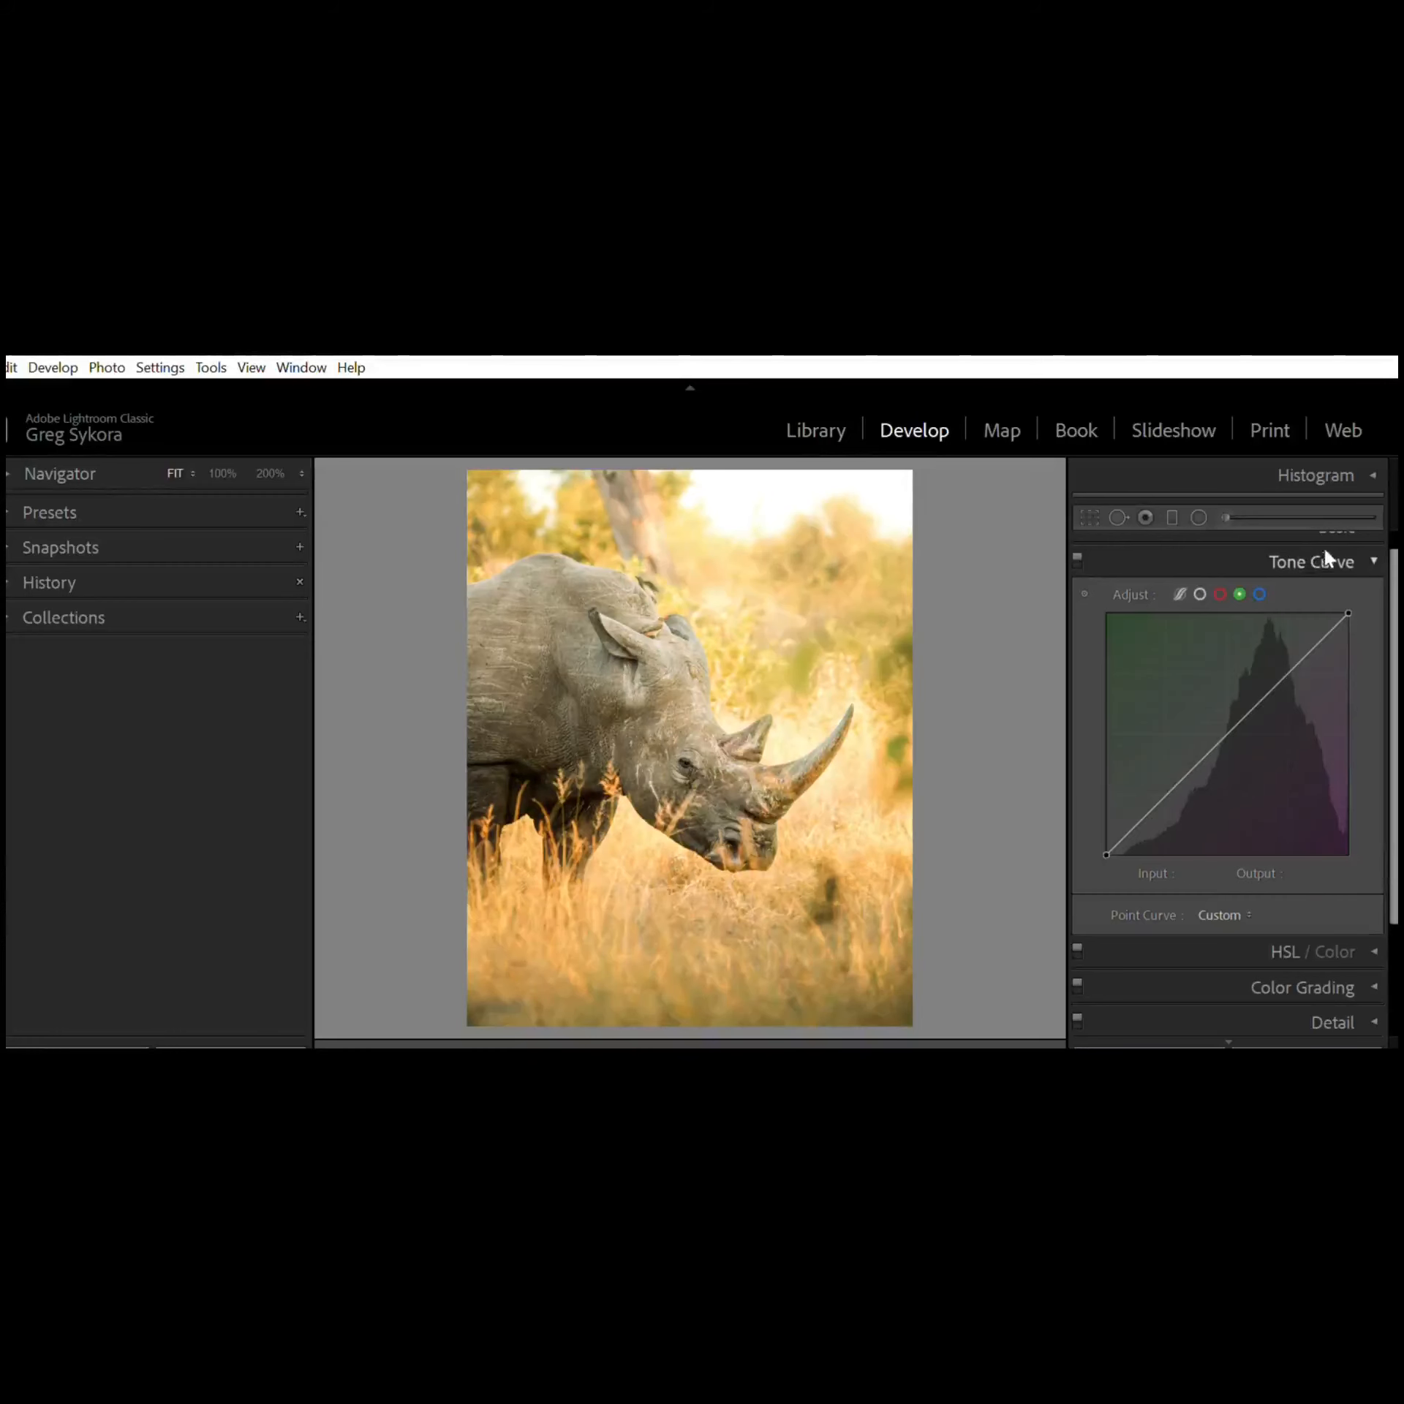
Step: Collapse the Tone Curve panel and open the HSL / Color panel
left_click(1364, 554)
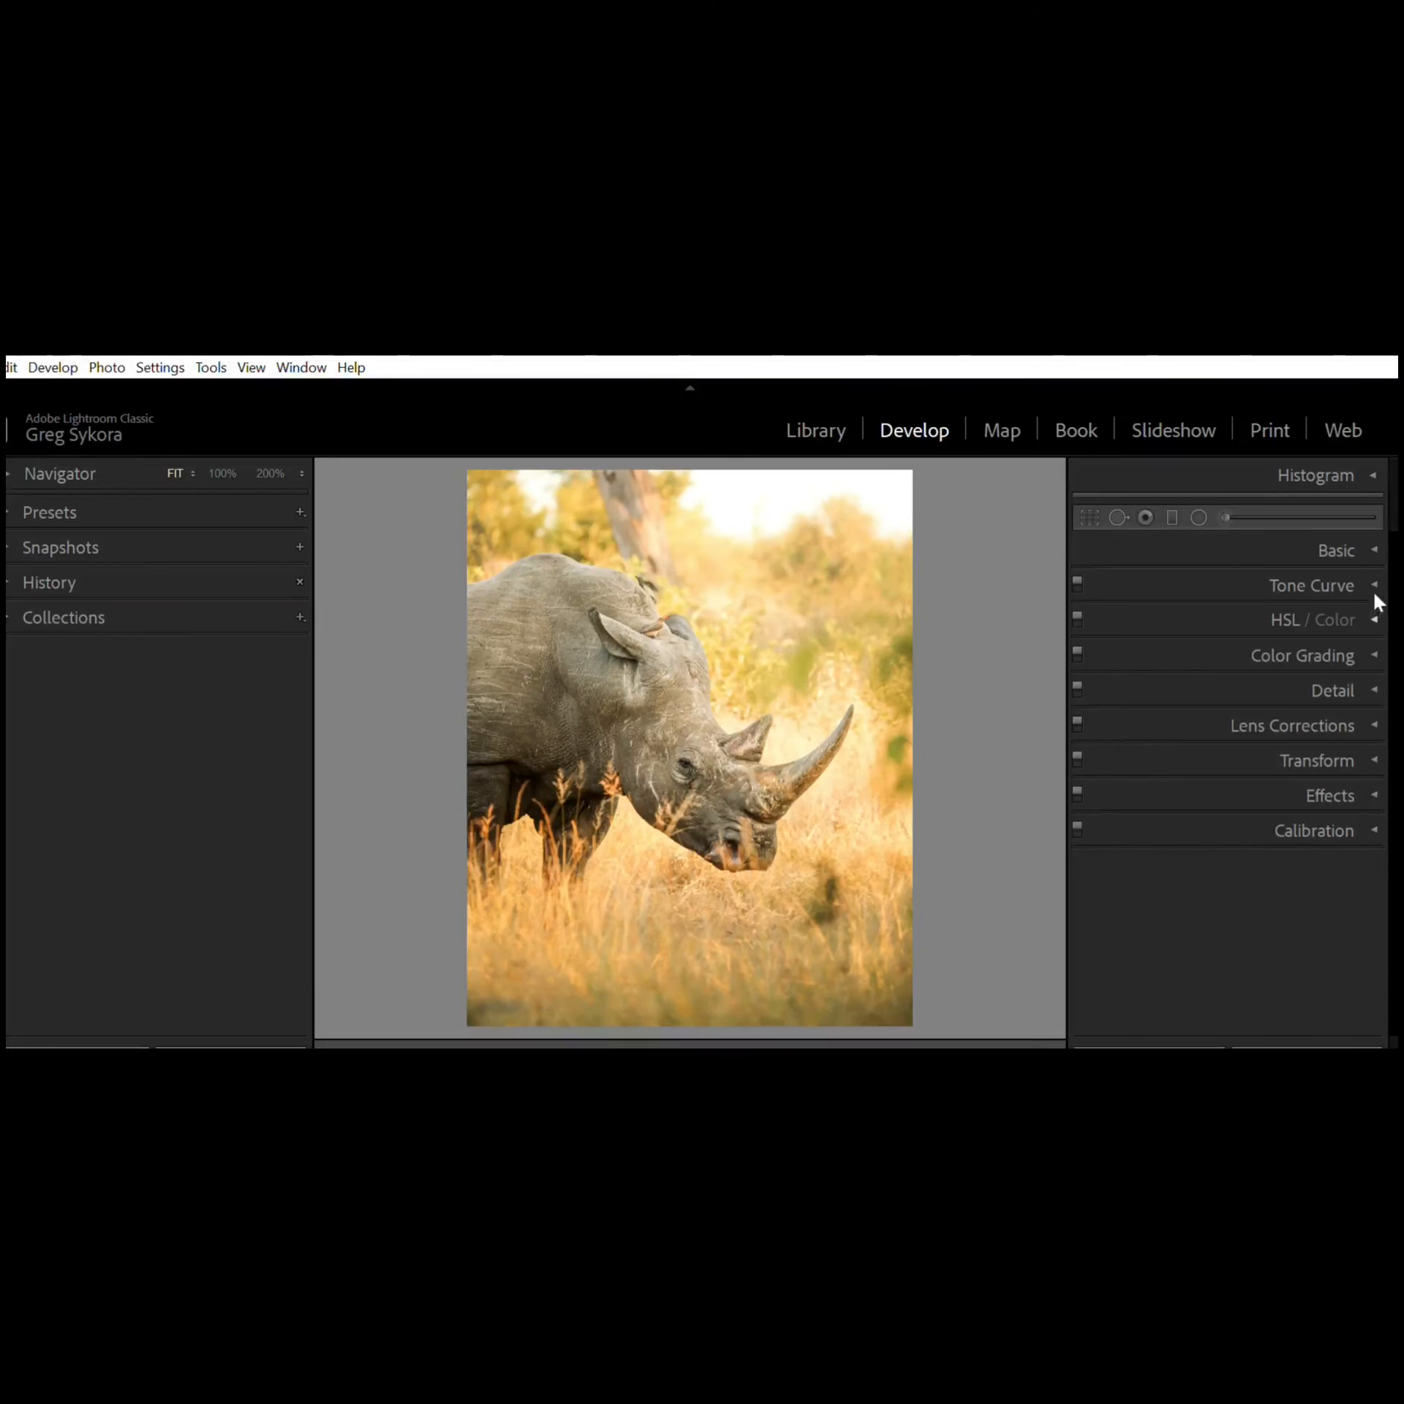
left_click(1363, 617)
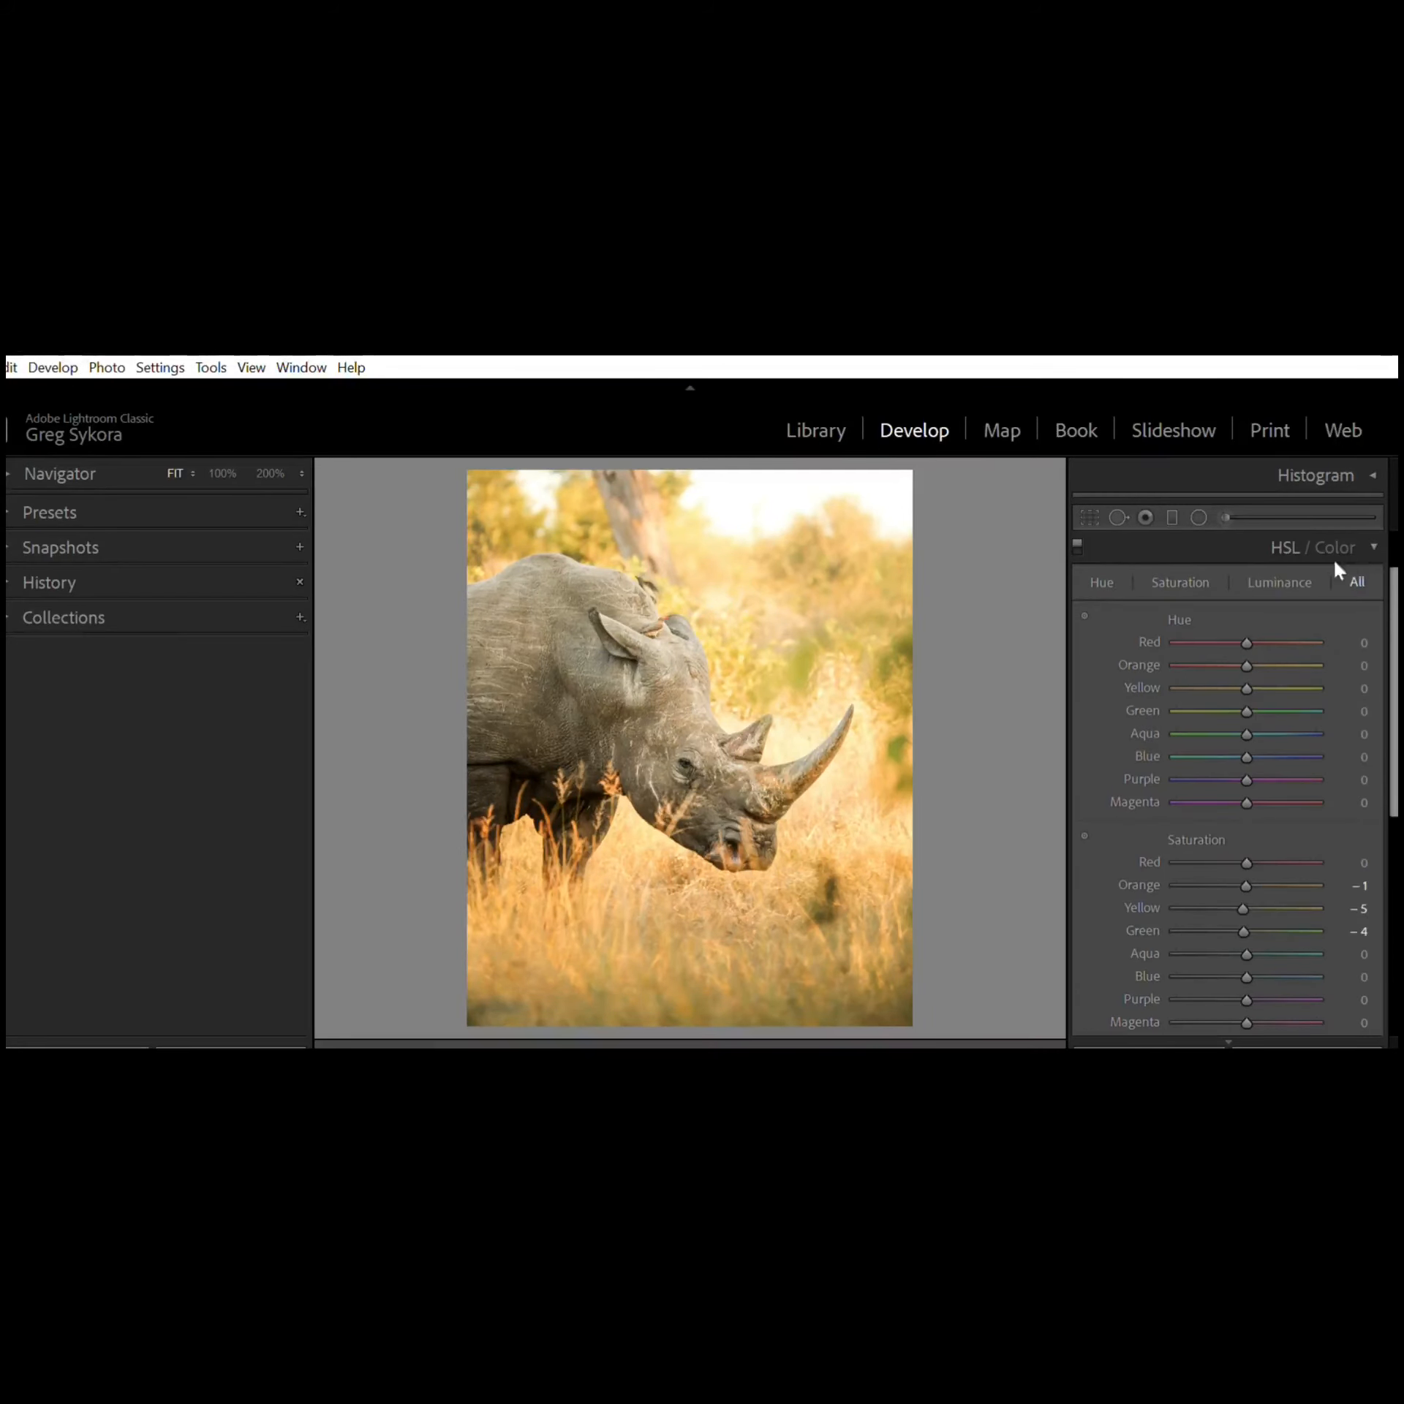
Step: Review the Luminance, Hue and Saturation slider groups of the HSL / Color panel
left_click(1281, 581)
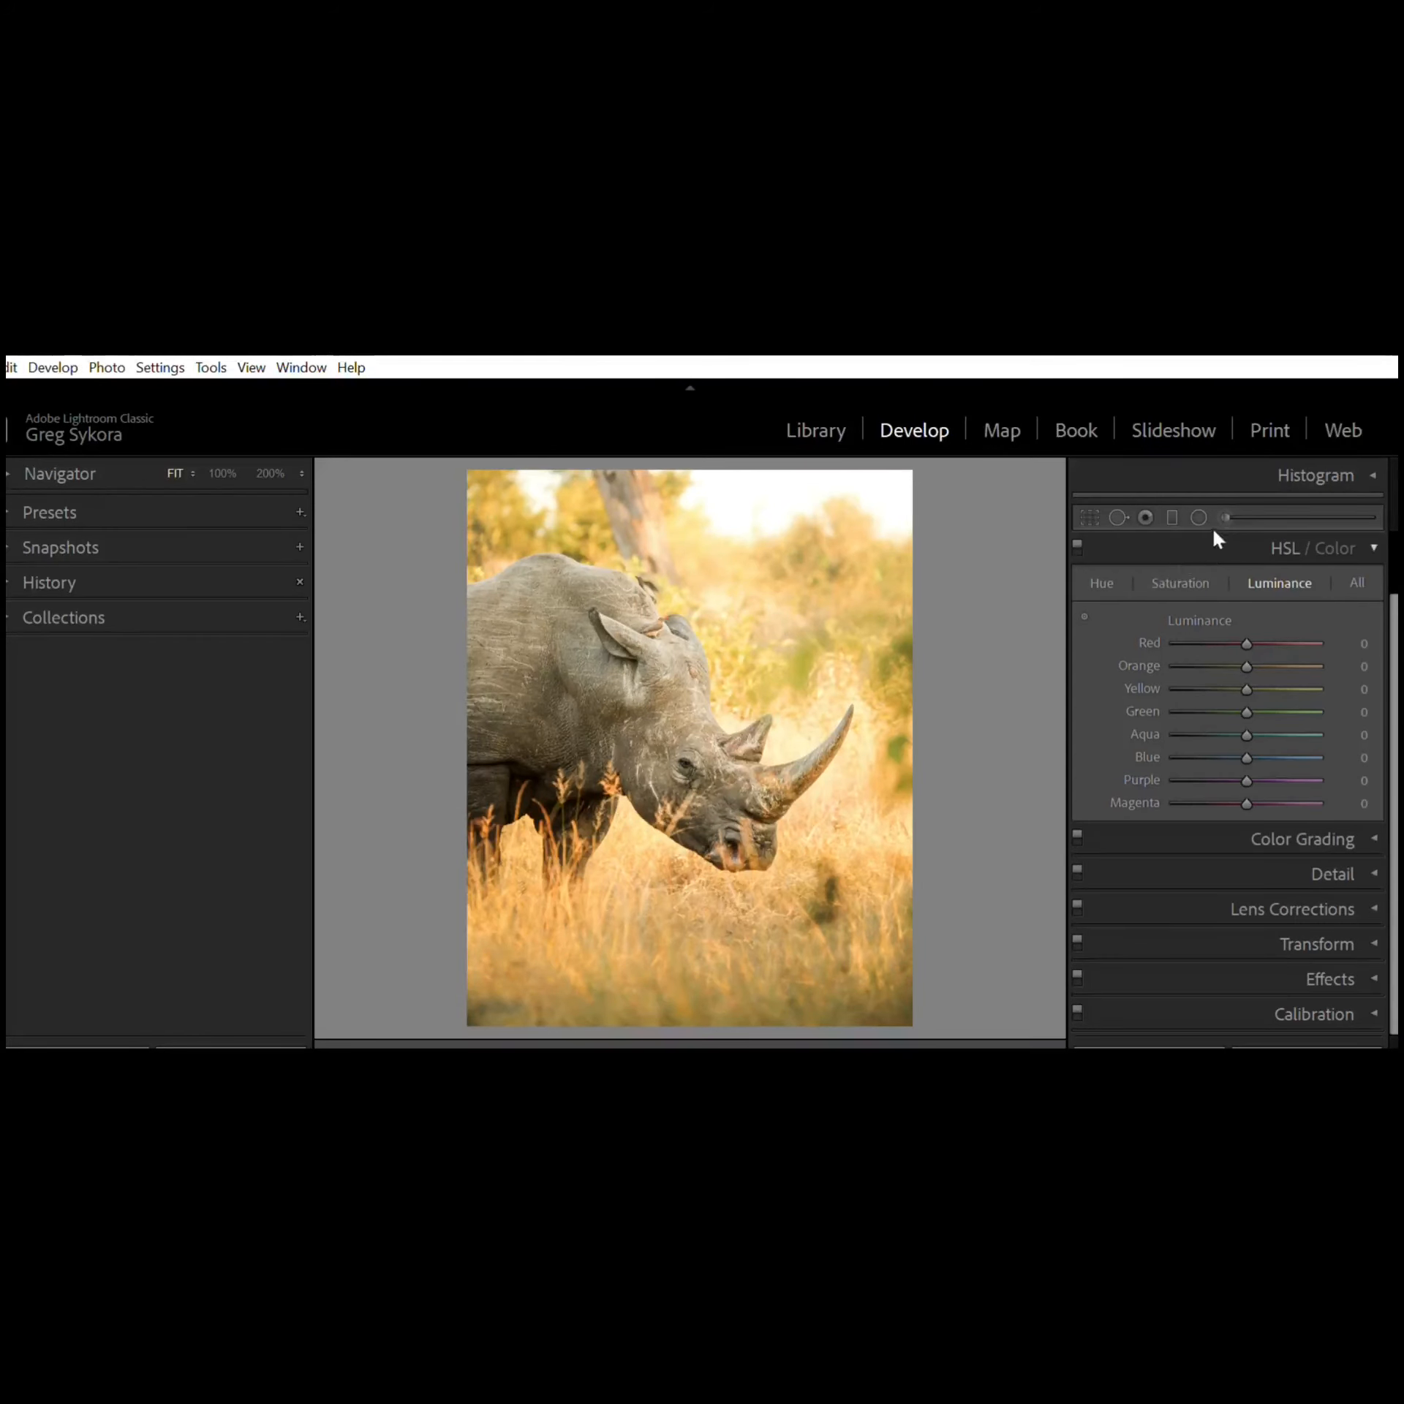
left_click(1103, 579)
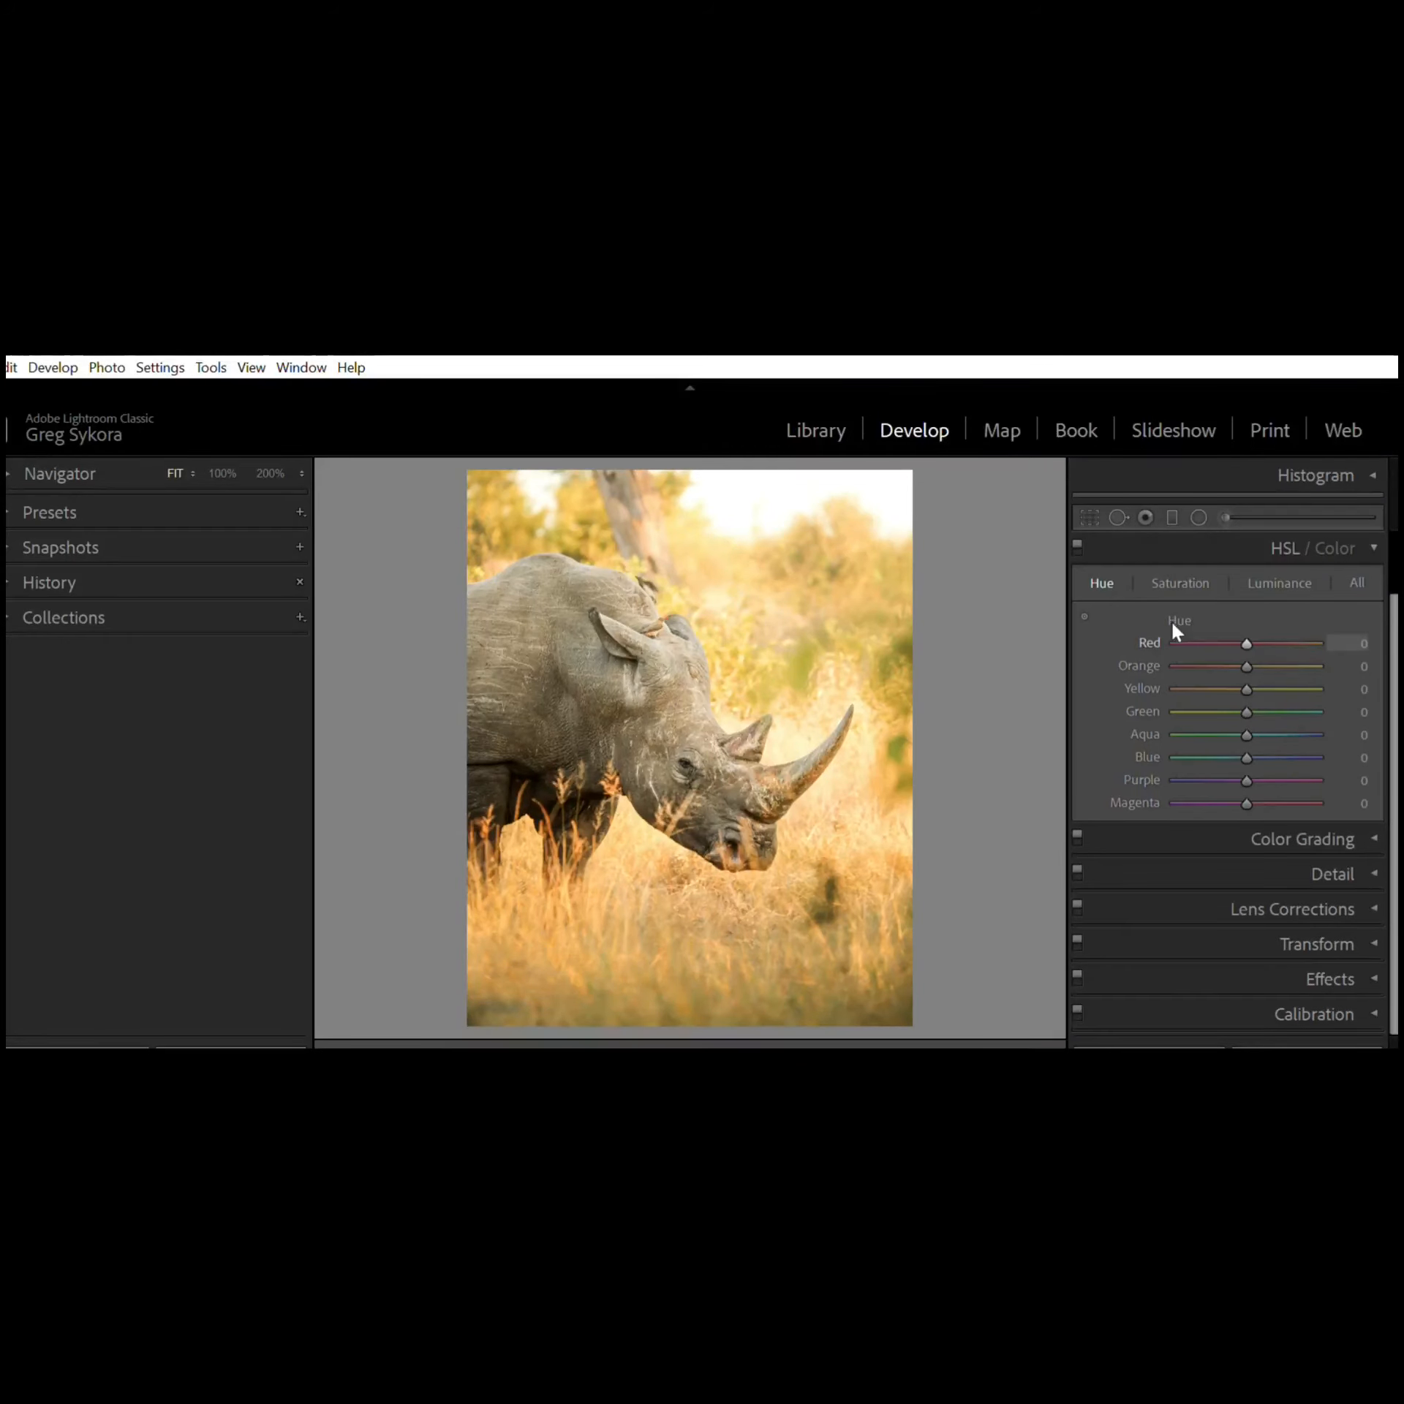
left_click_drag(1274, 631, 1246, 639)
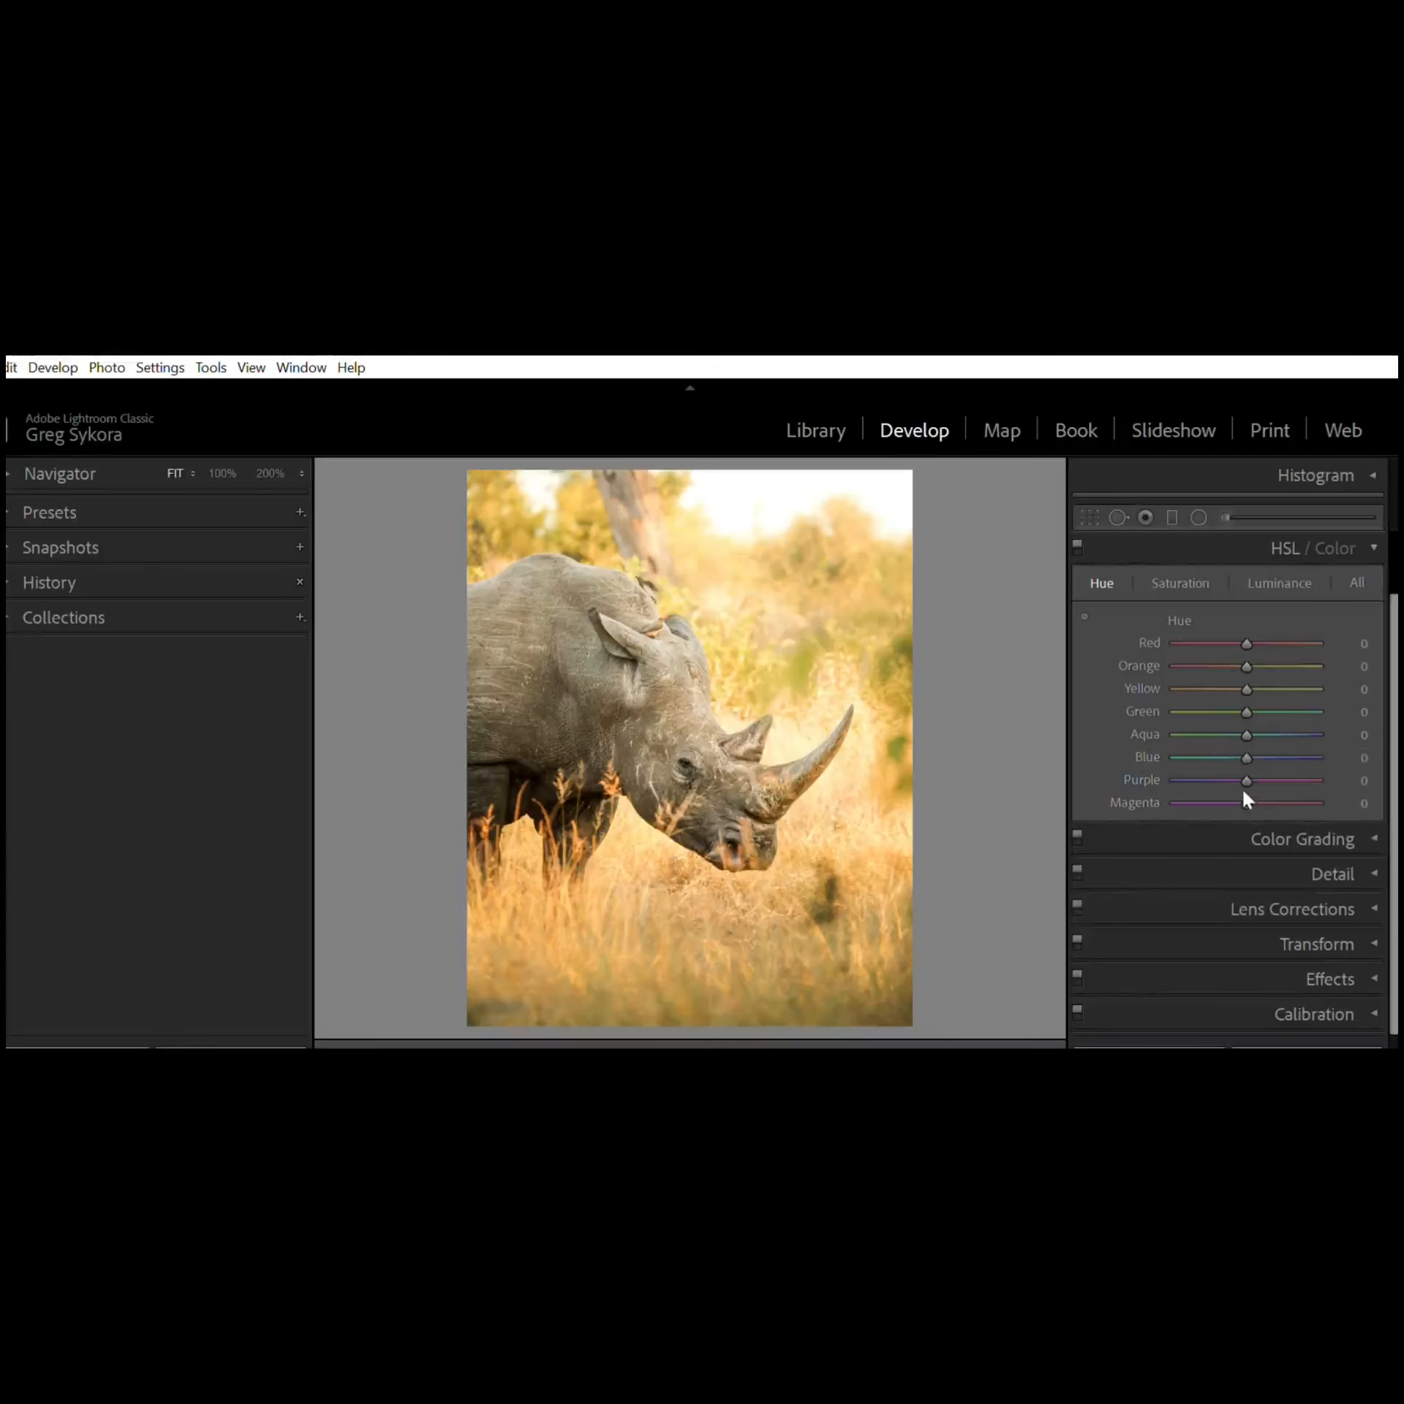
left_click(1198, 572)
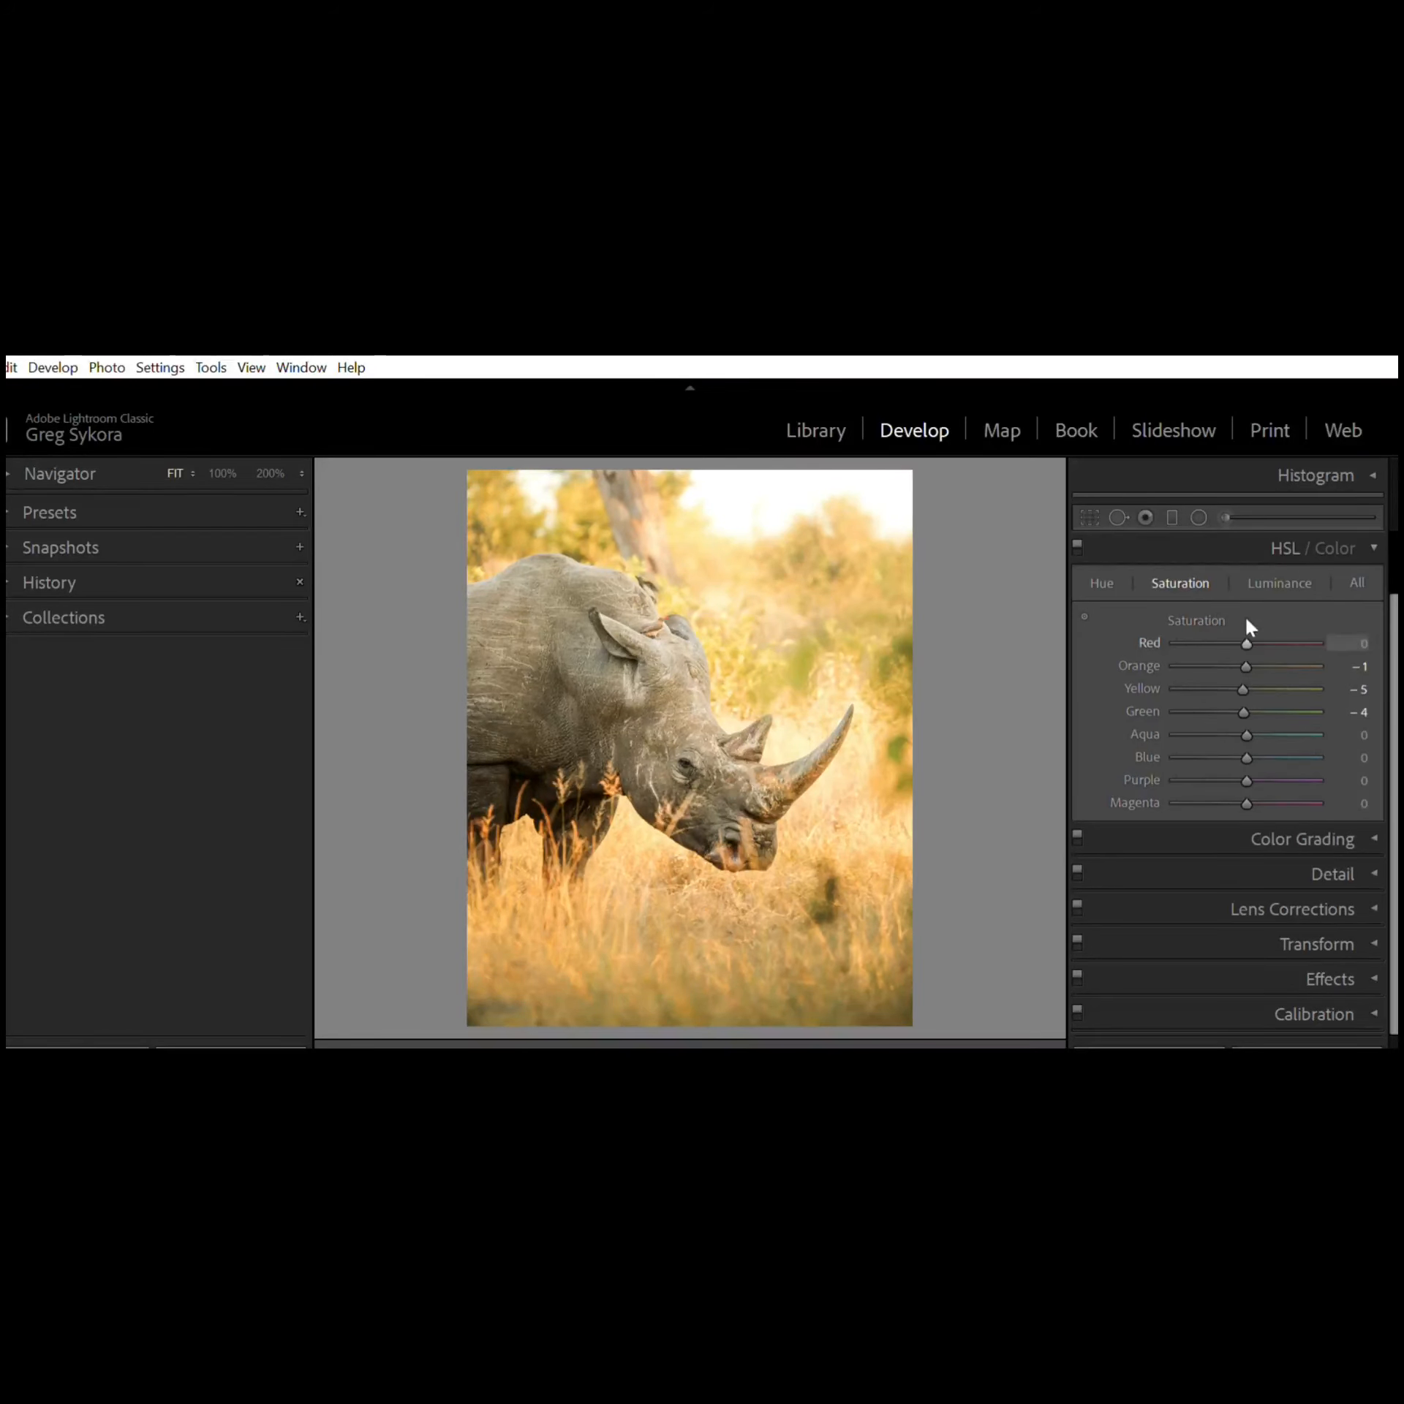
left_click(1283, 583)
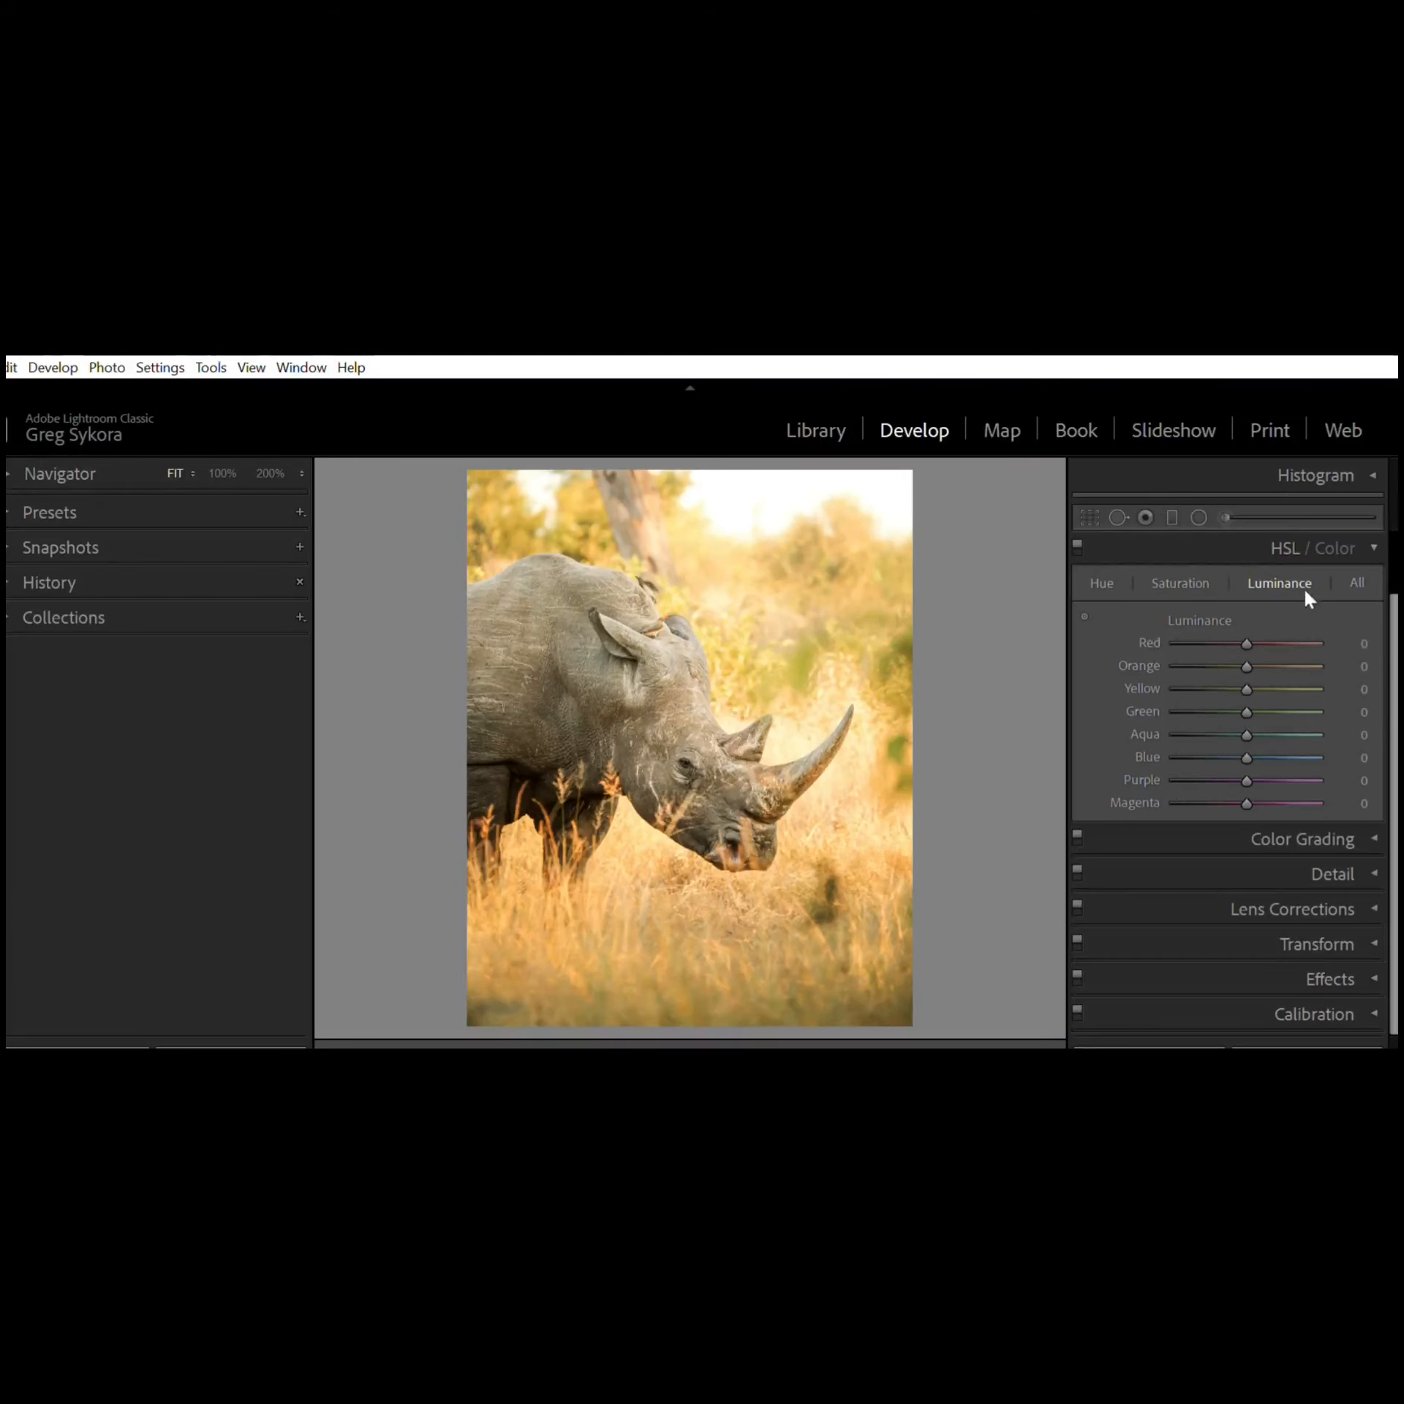
Step: Try tinting the Color Grading midtones toward hue 40, then return the midtone wheel to neutral
left_click(1372, 532)
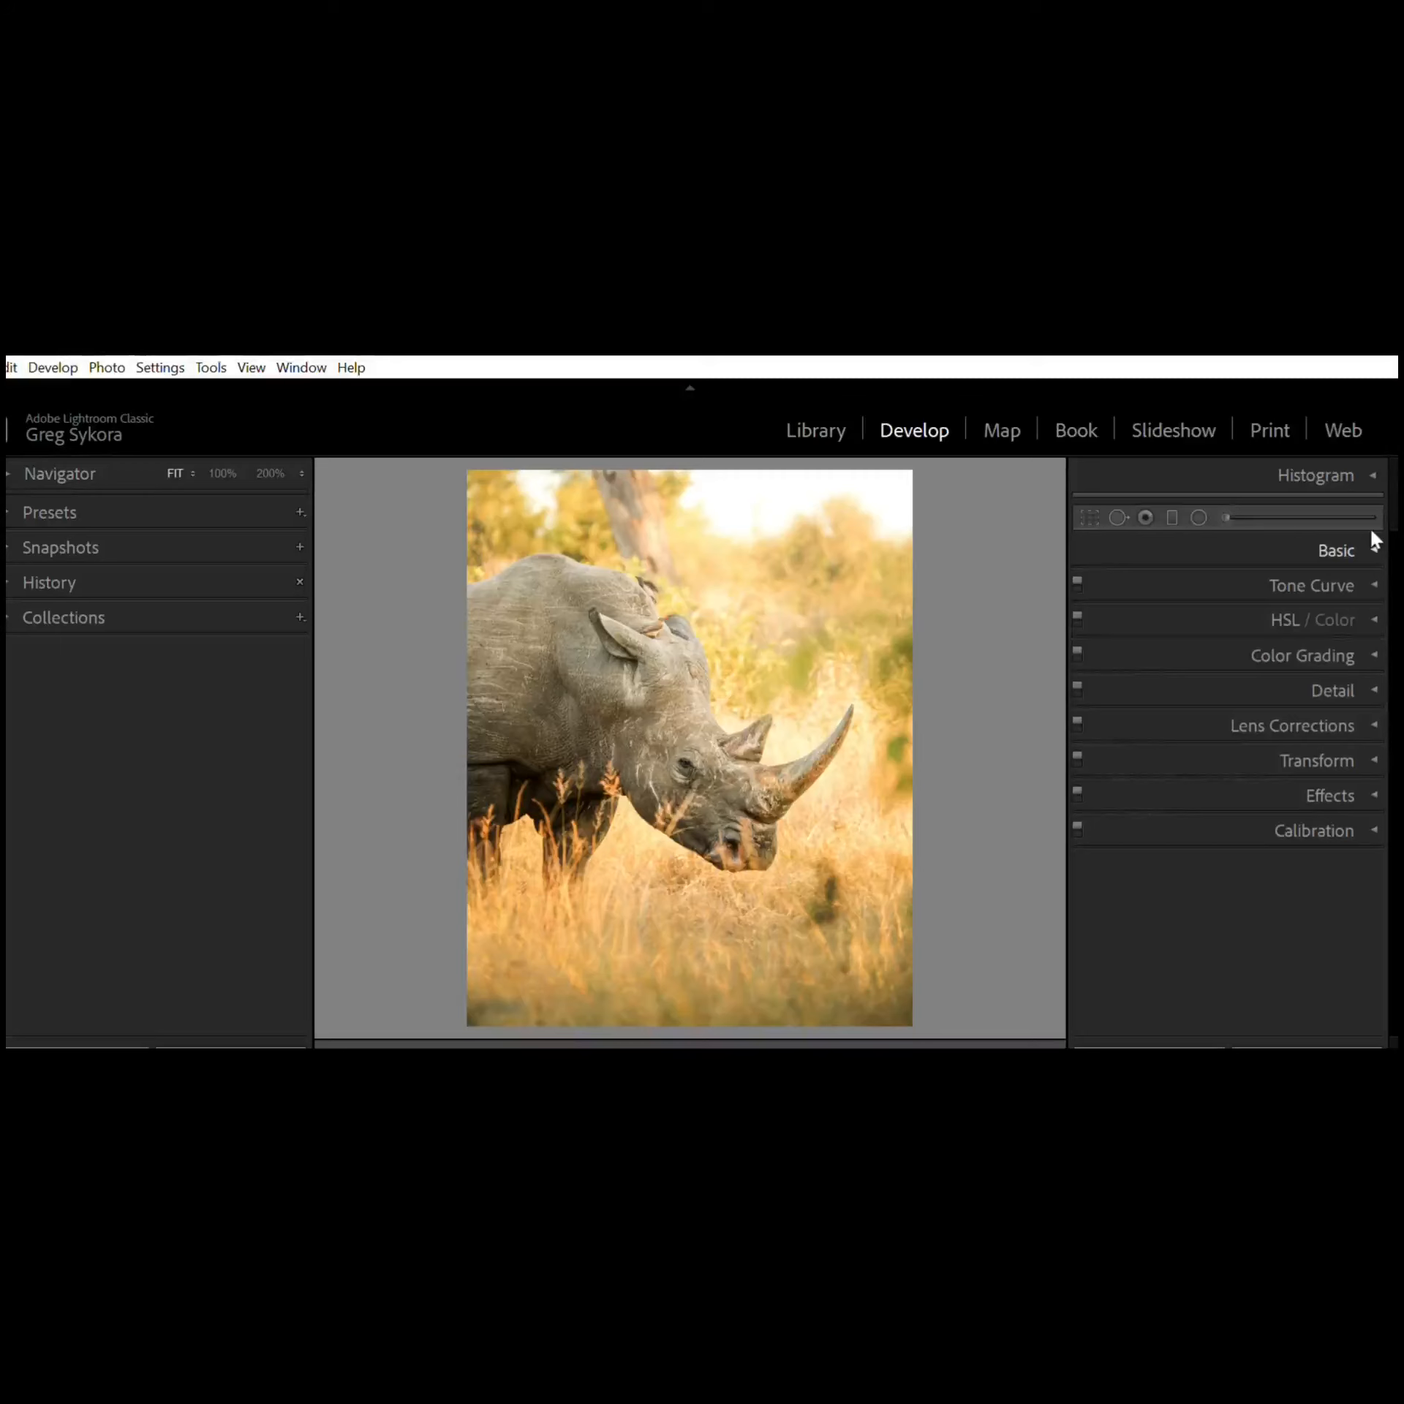
left_click(1372, 642)
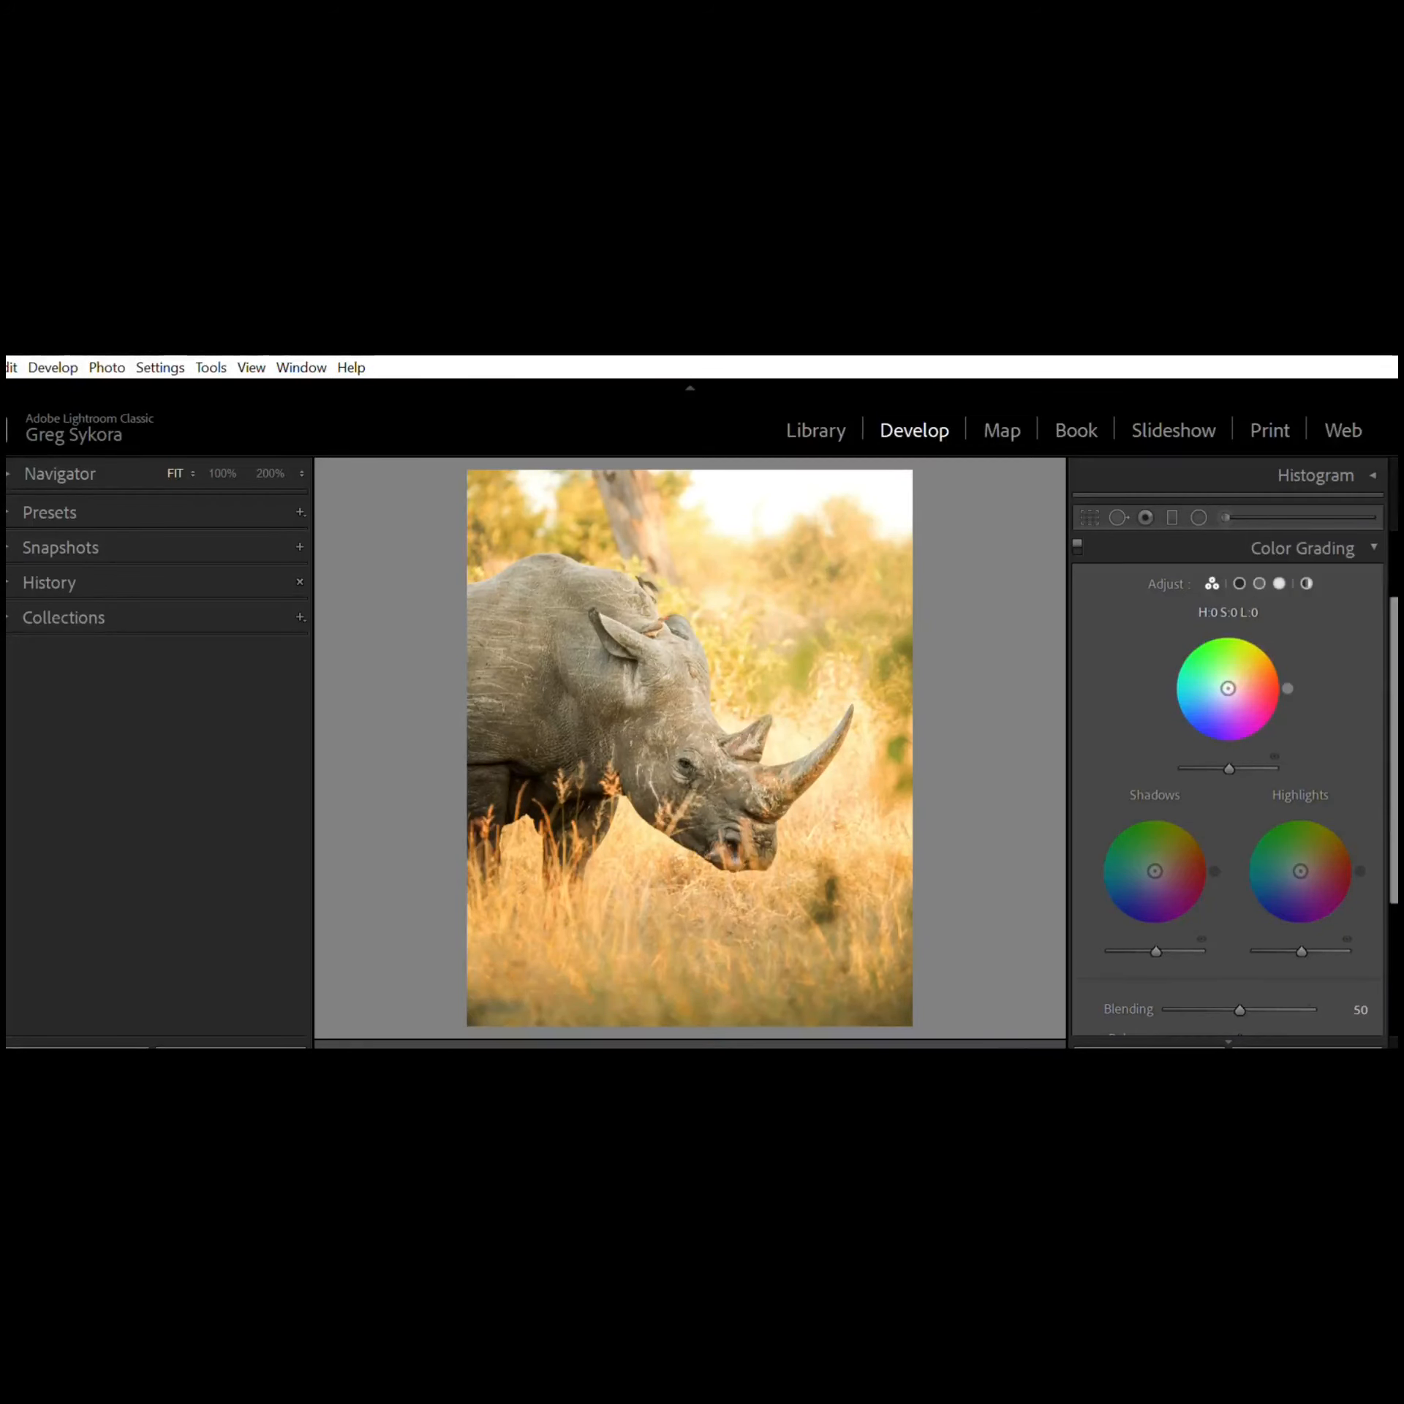
left_click(1232, 680)
mouse_move(1232, 680)
left_mouse_down()
mouse_move(1252, 641)
mouse_move(1197, 660)
mouse_move(1175, 699)
mouse_move(1177, 675)
mouse_move(1208, 650)
mouse_move(1241, 644)
mouse_move(1260, 661)
left_mouse_up()
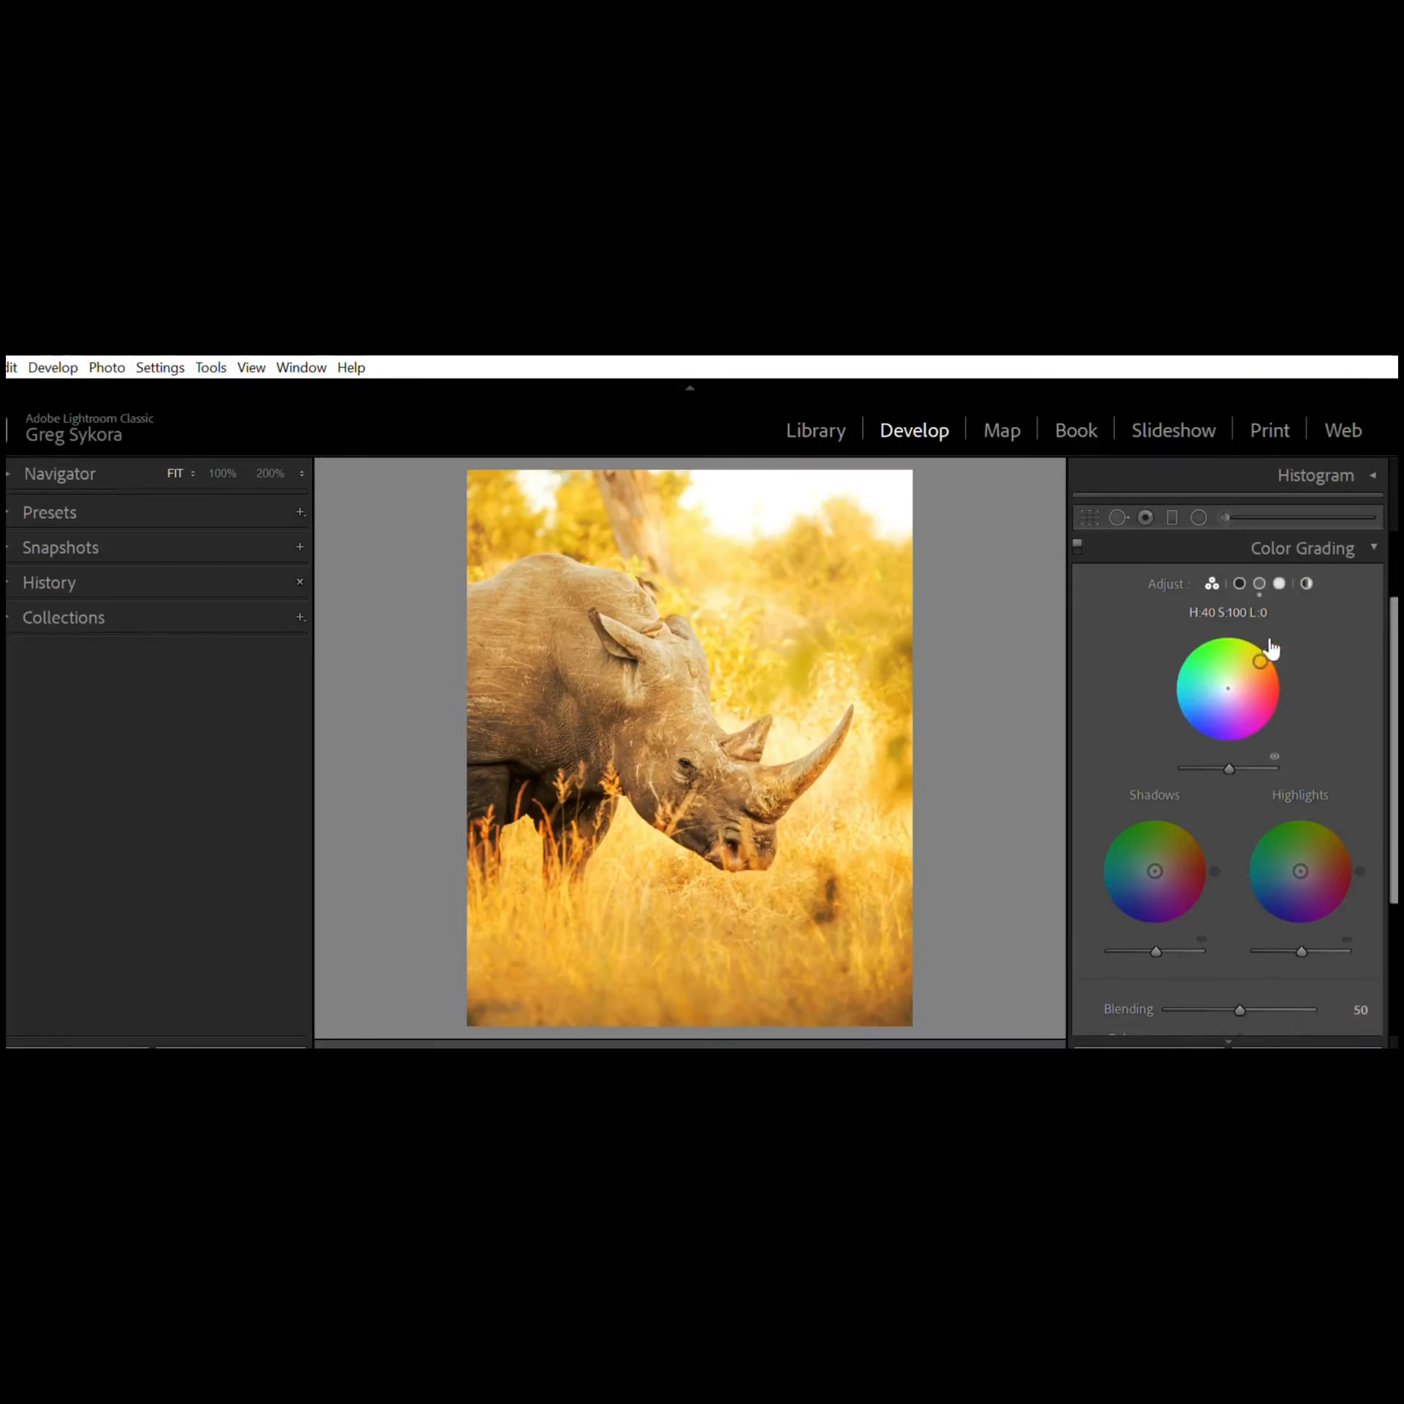
left_click_drag(1269, 647, 1237, 682)
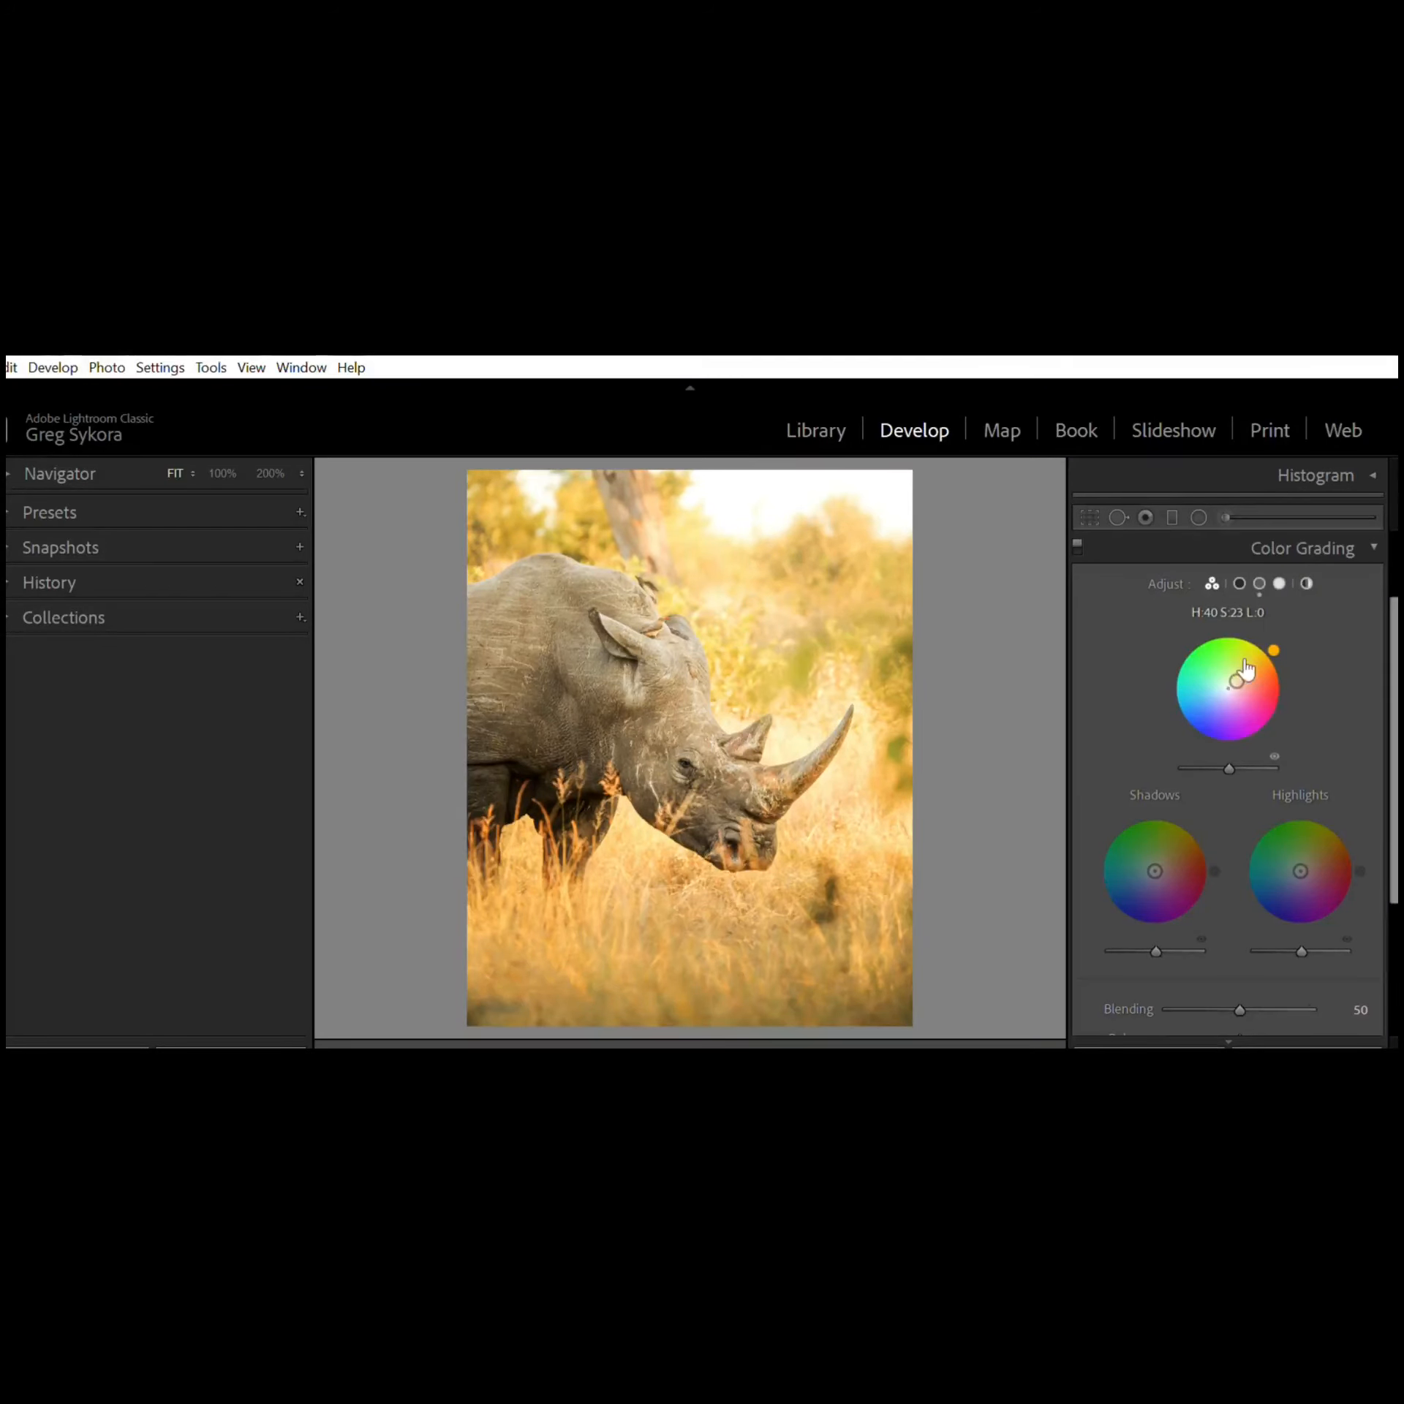
left_click_drag(1237, 682, 1228, 688)
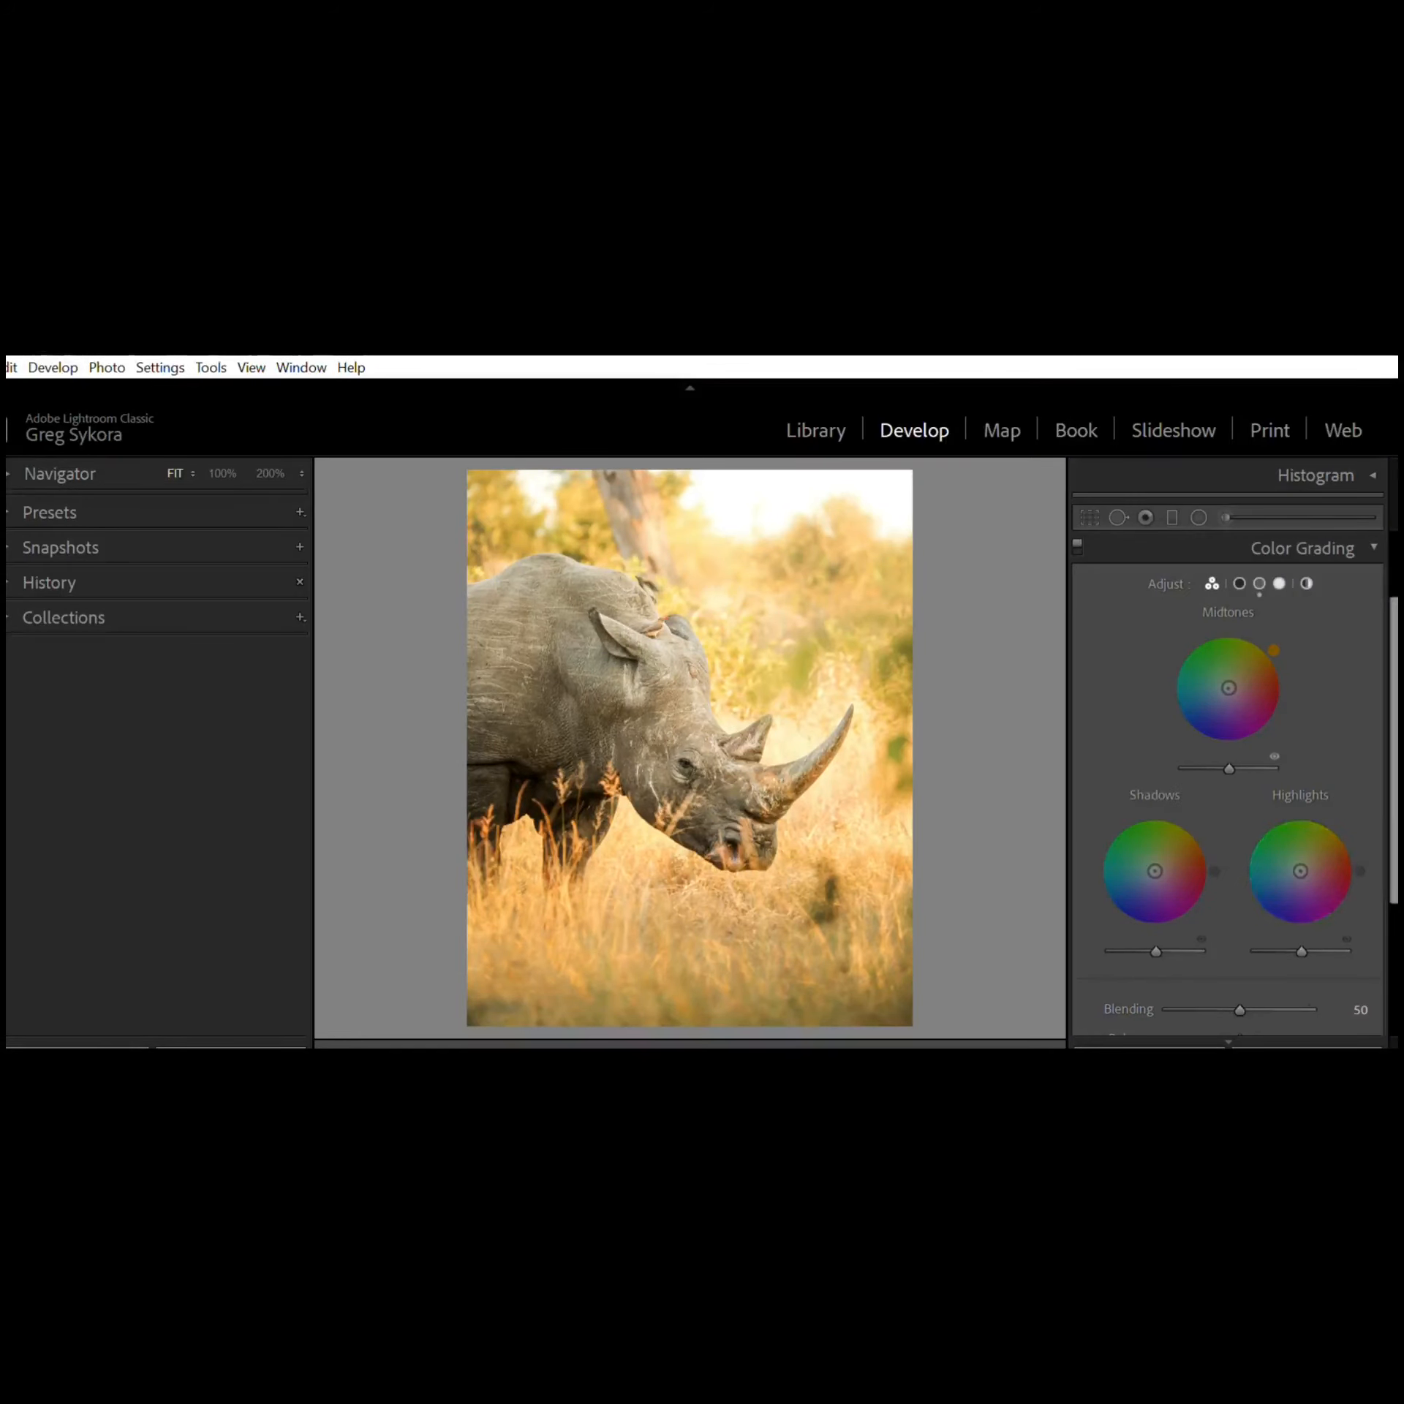
Step: Open the Detail panel and set the sharpening Masking to 41, previewing the mask while adjusting
mouse_move(1393, 684)
left_mouse_down()
mouse_move(1393, 698)
mouse_move(1393, 651)
left_mouse_up()
left_click(1375, 567, "ctrl")
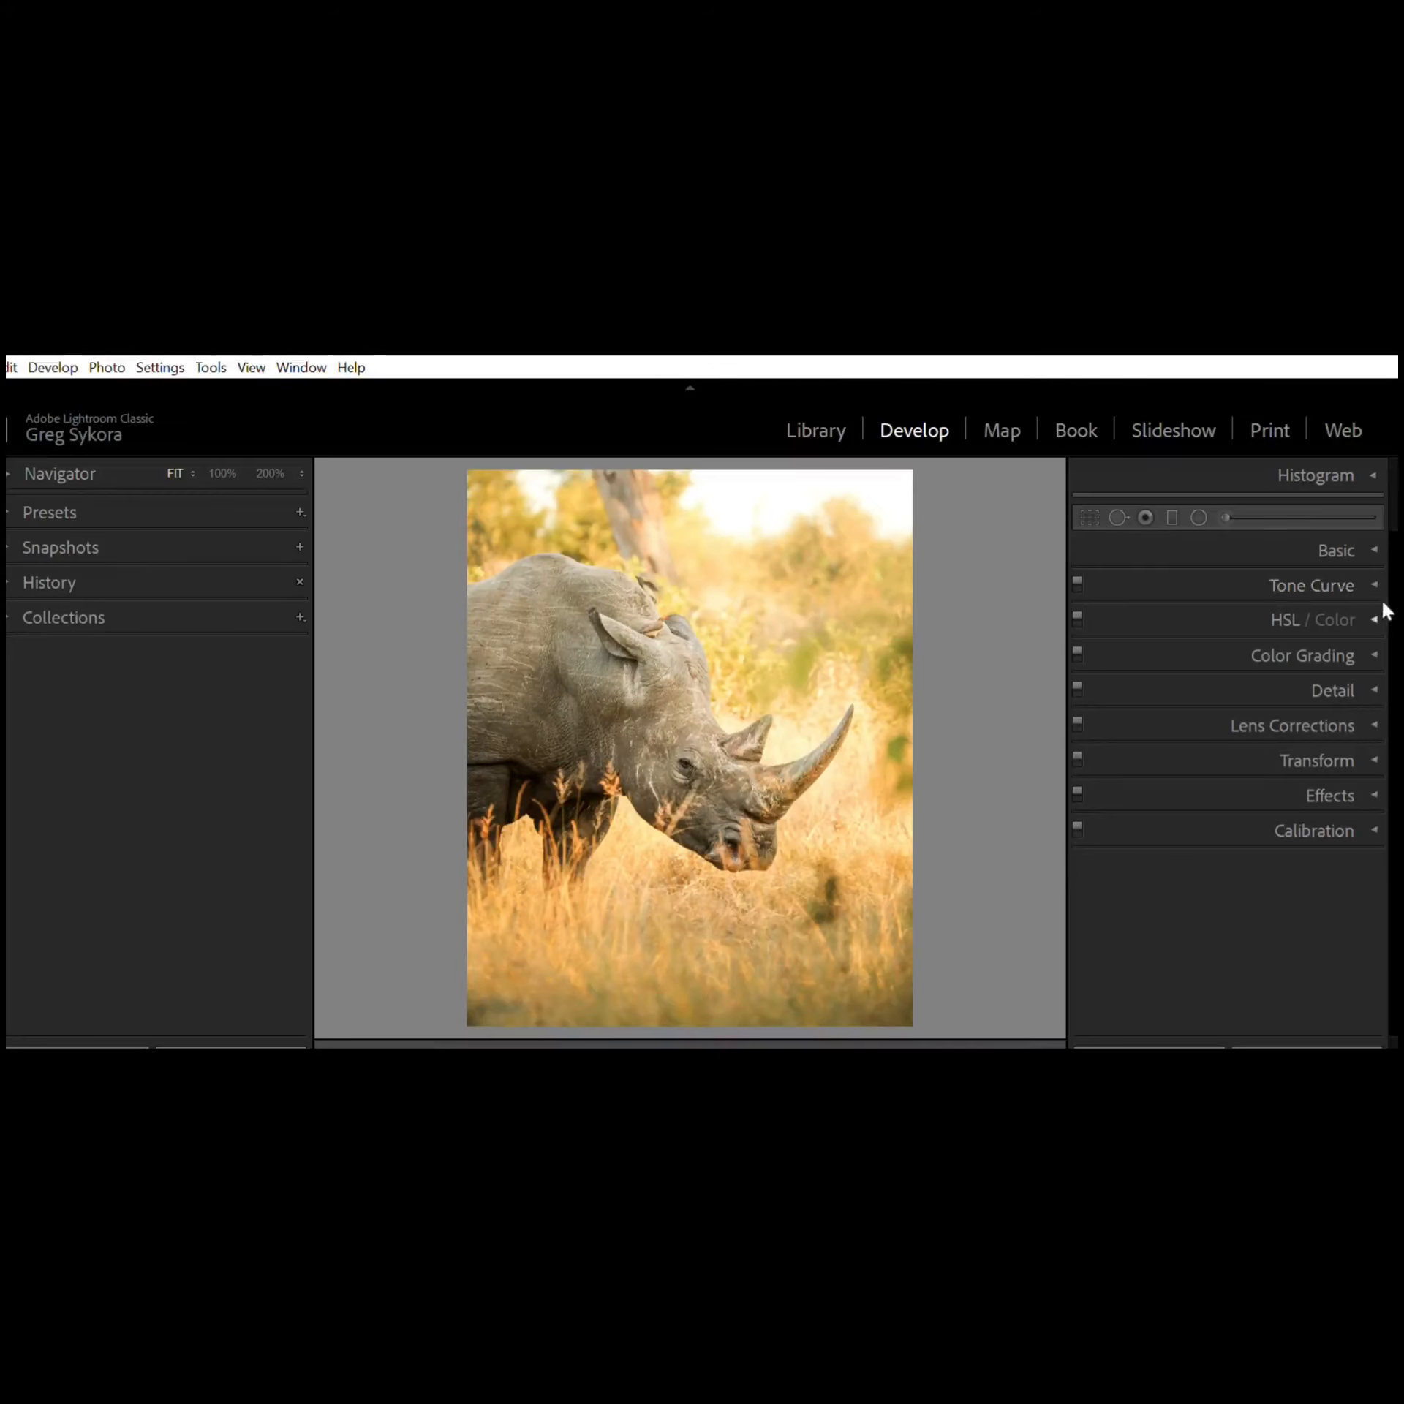
left_click(1372, 679)
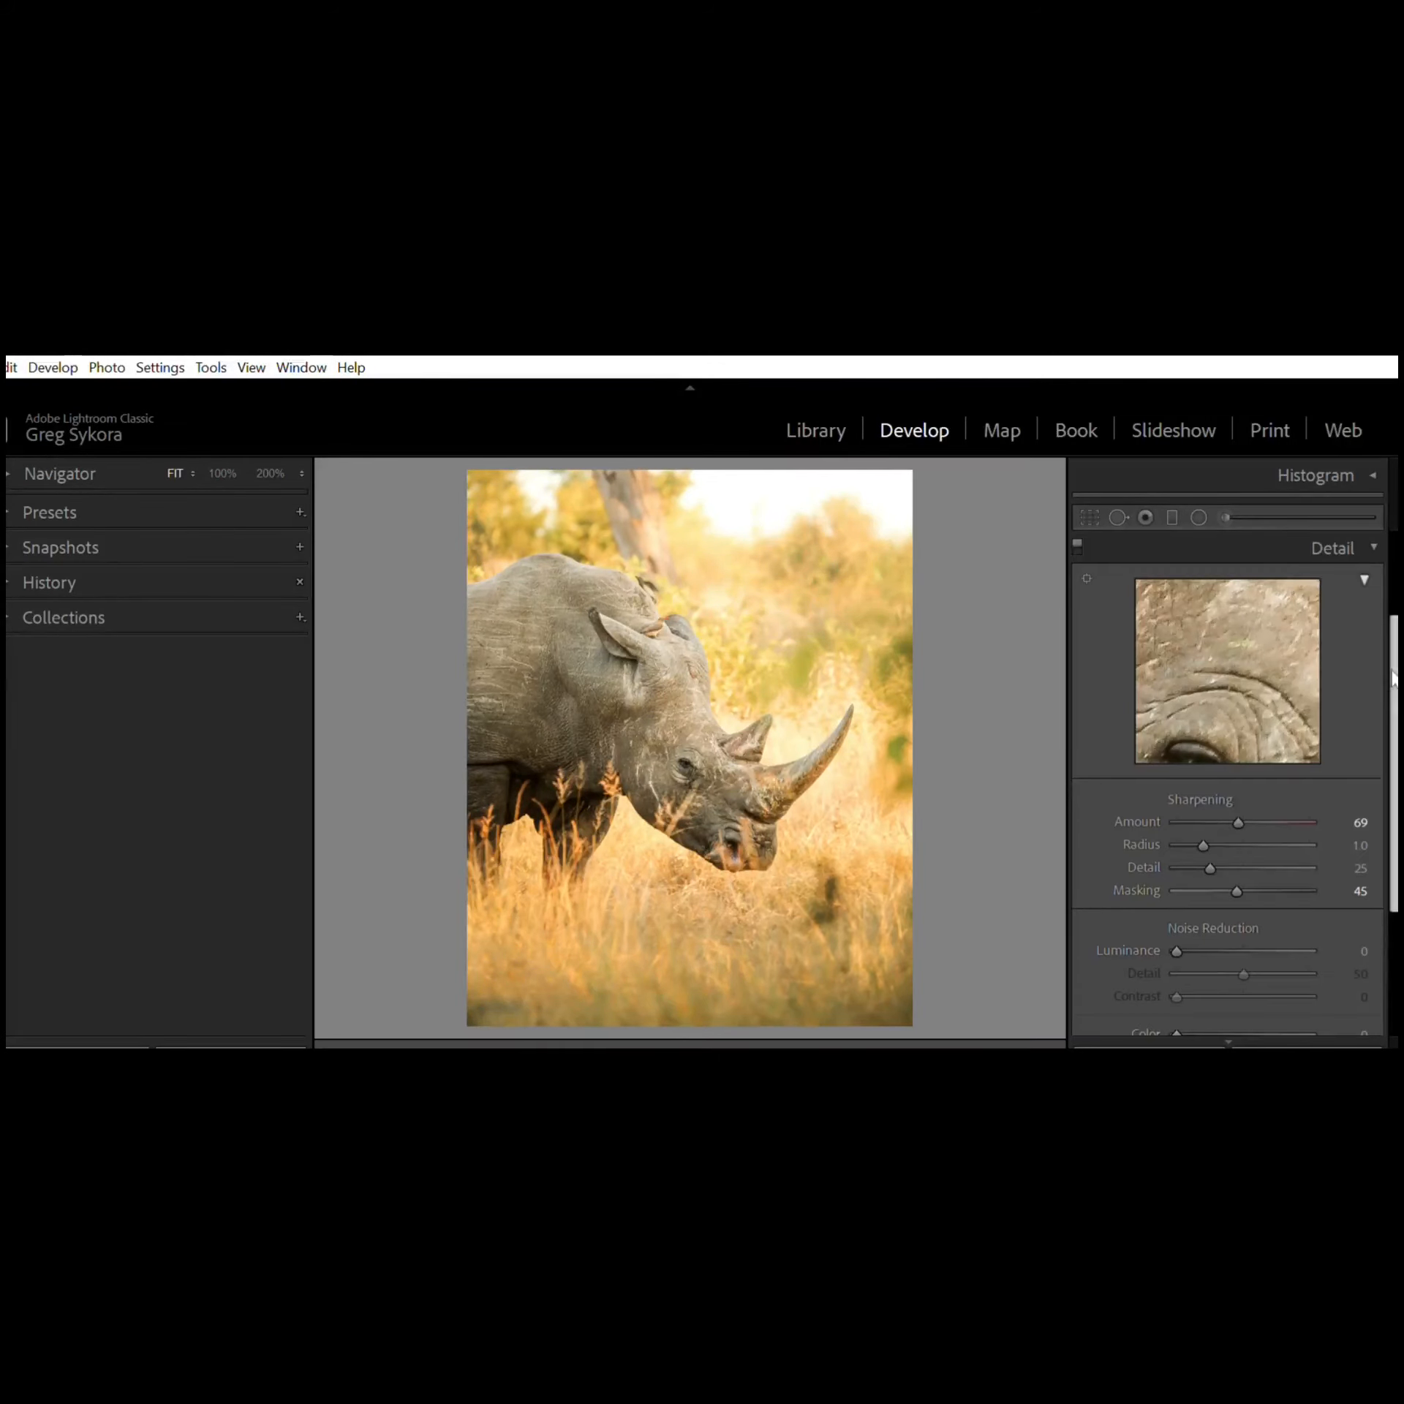
left_click_drag(1394, 688, 1381, 730)
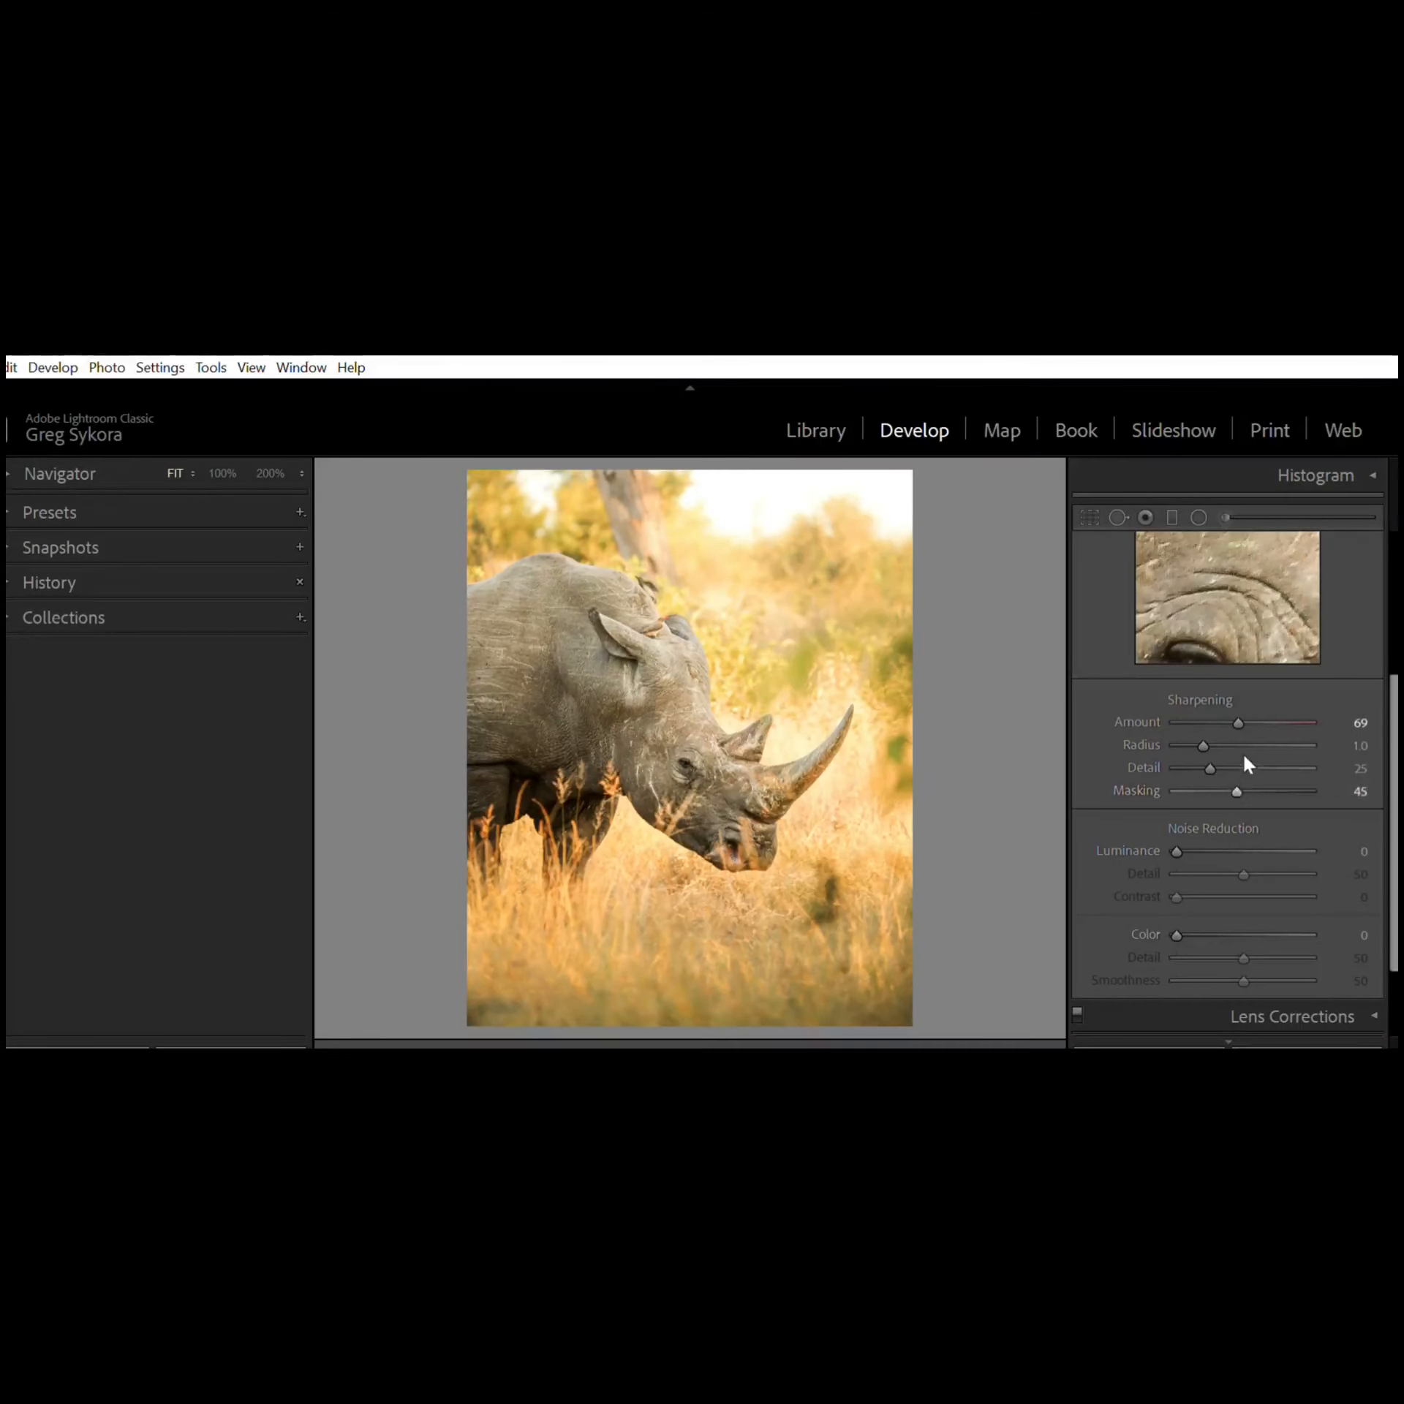
left_click_drag(1235, 787, 1228, 785)
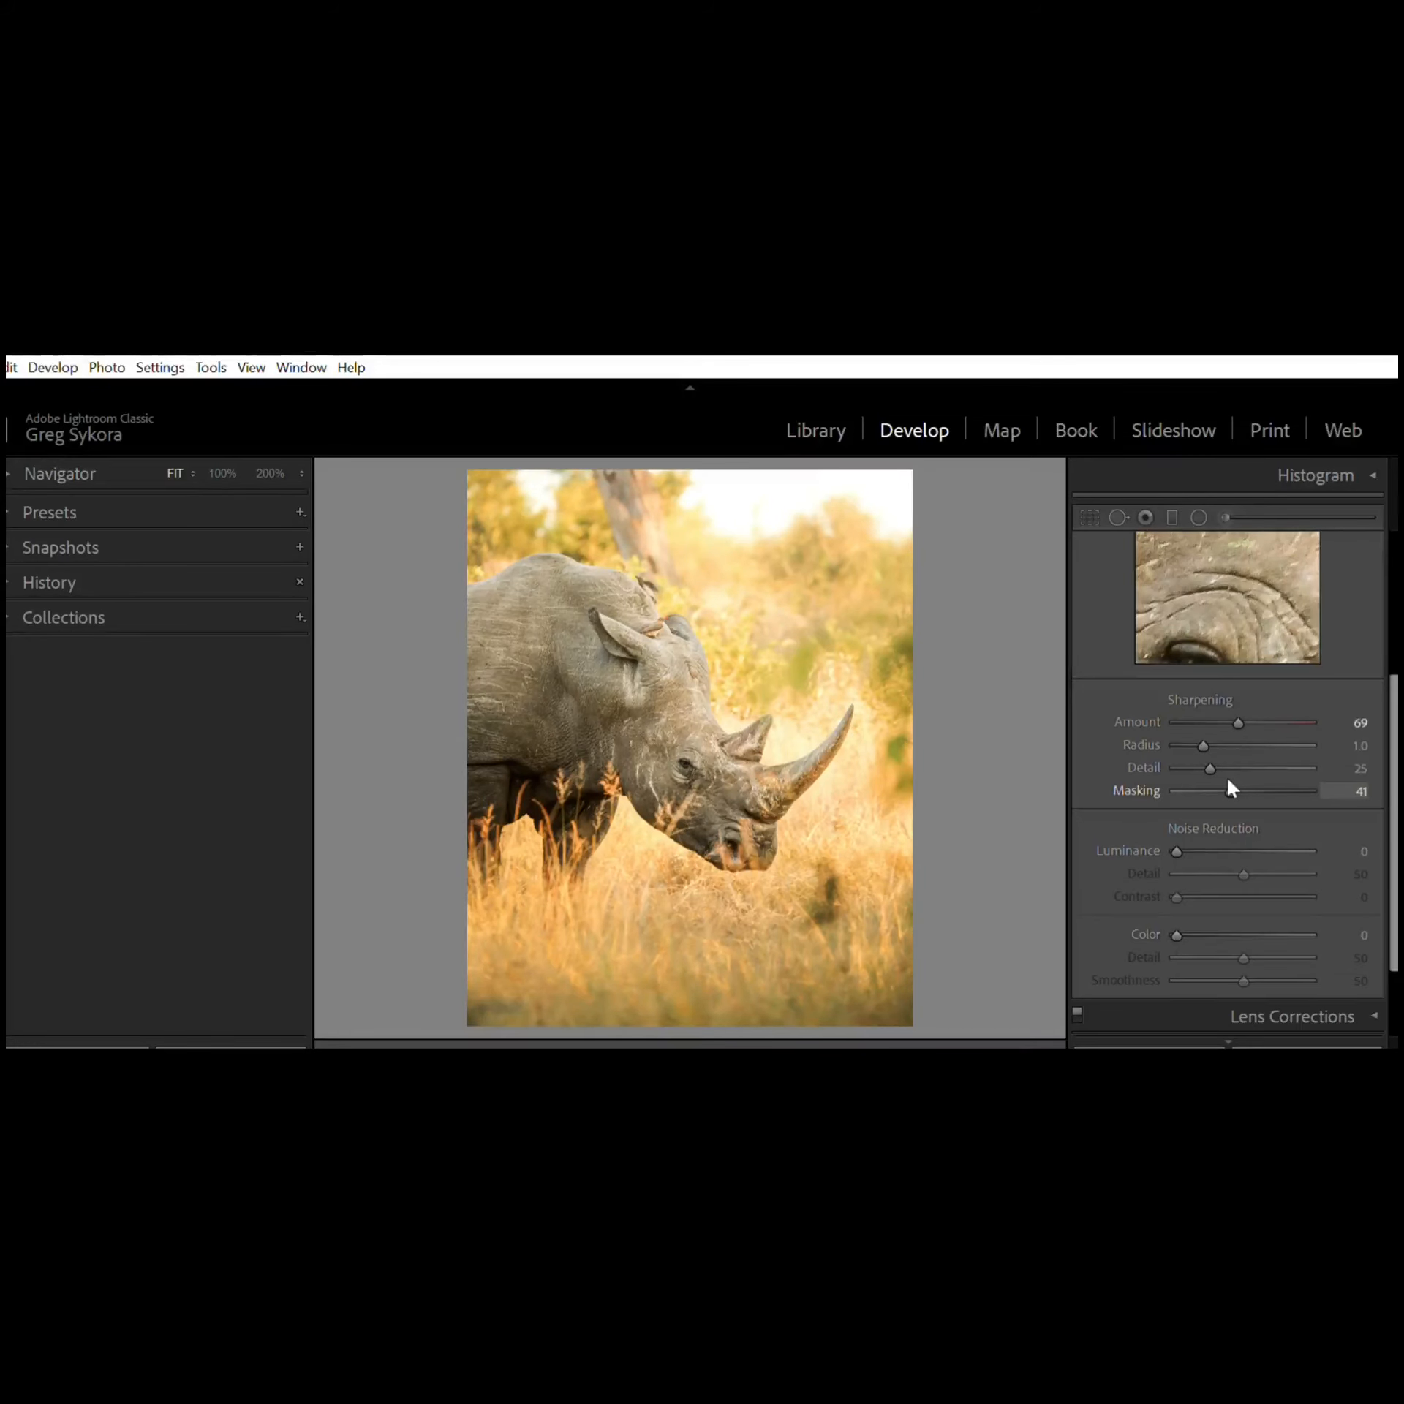
left_click(1229, 783, "alt")
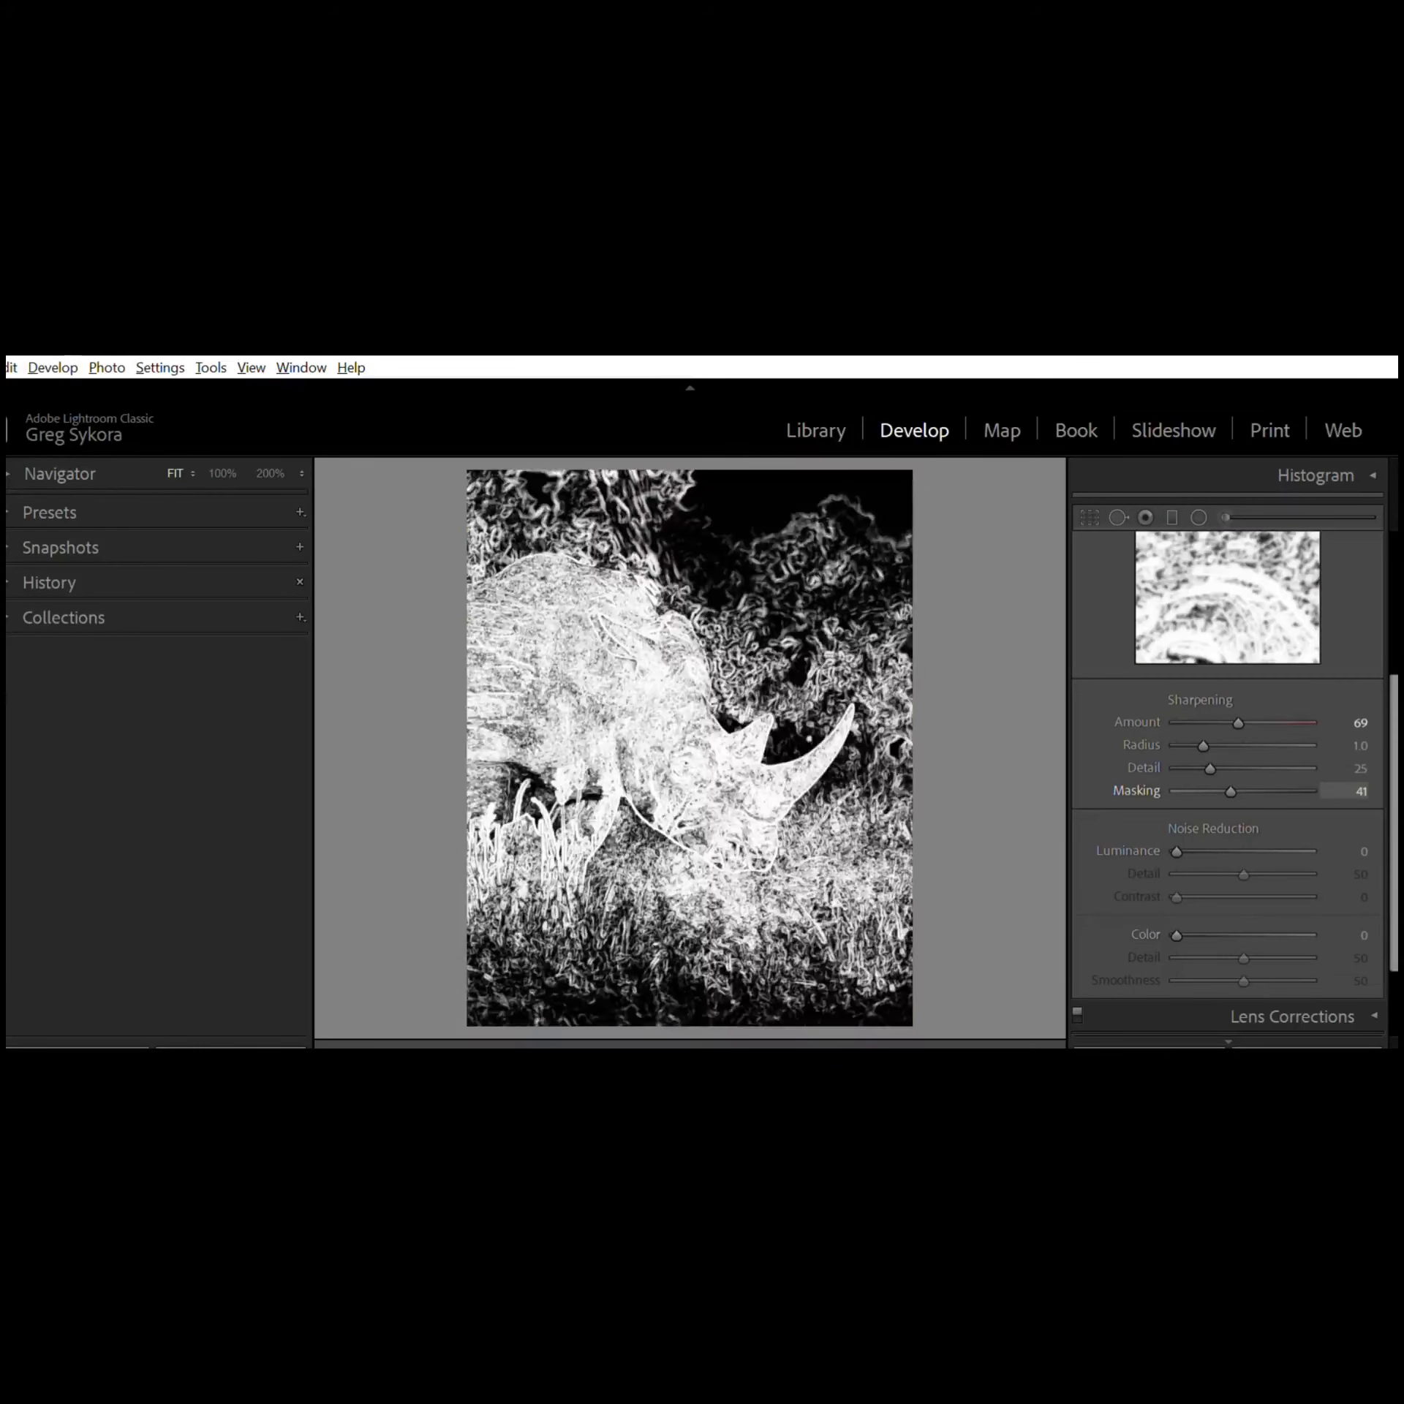
left_click_drag(1230, 791, 1249, 791)
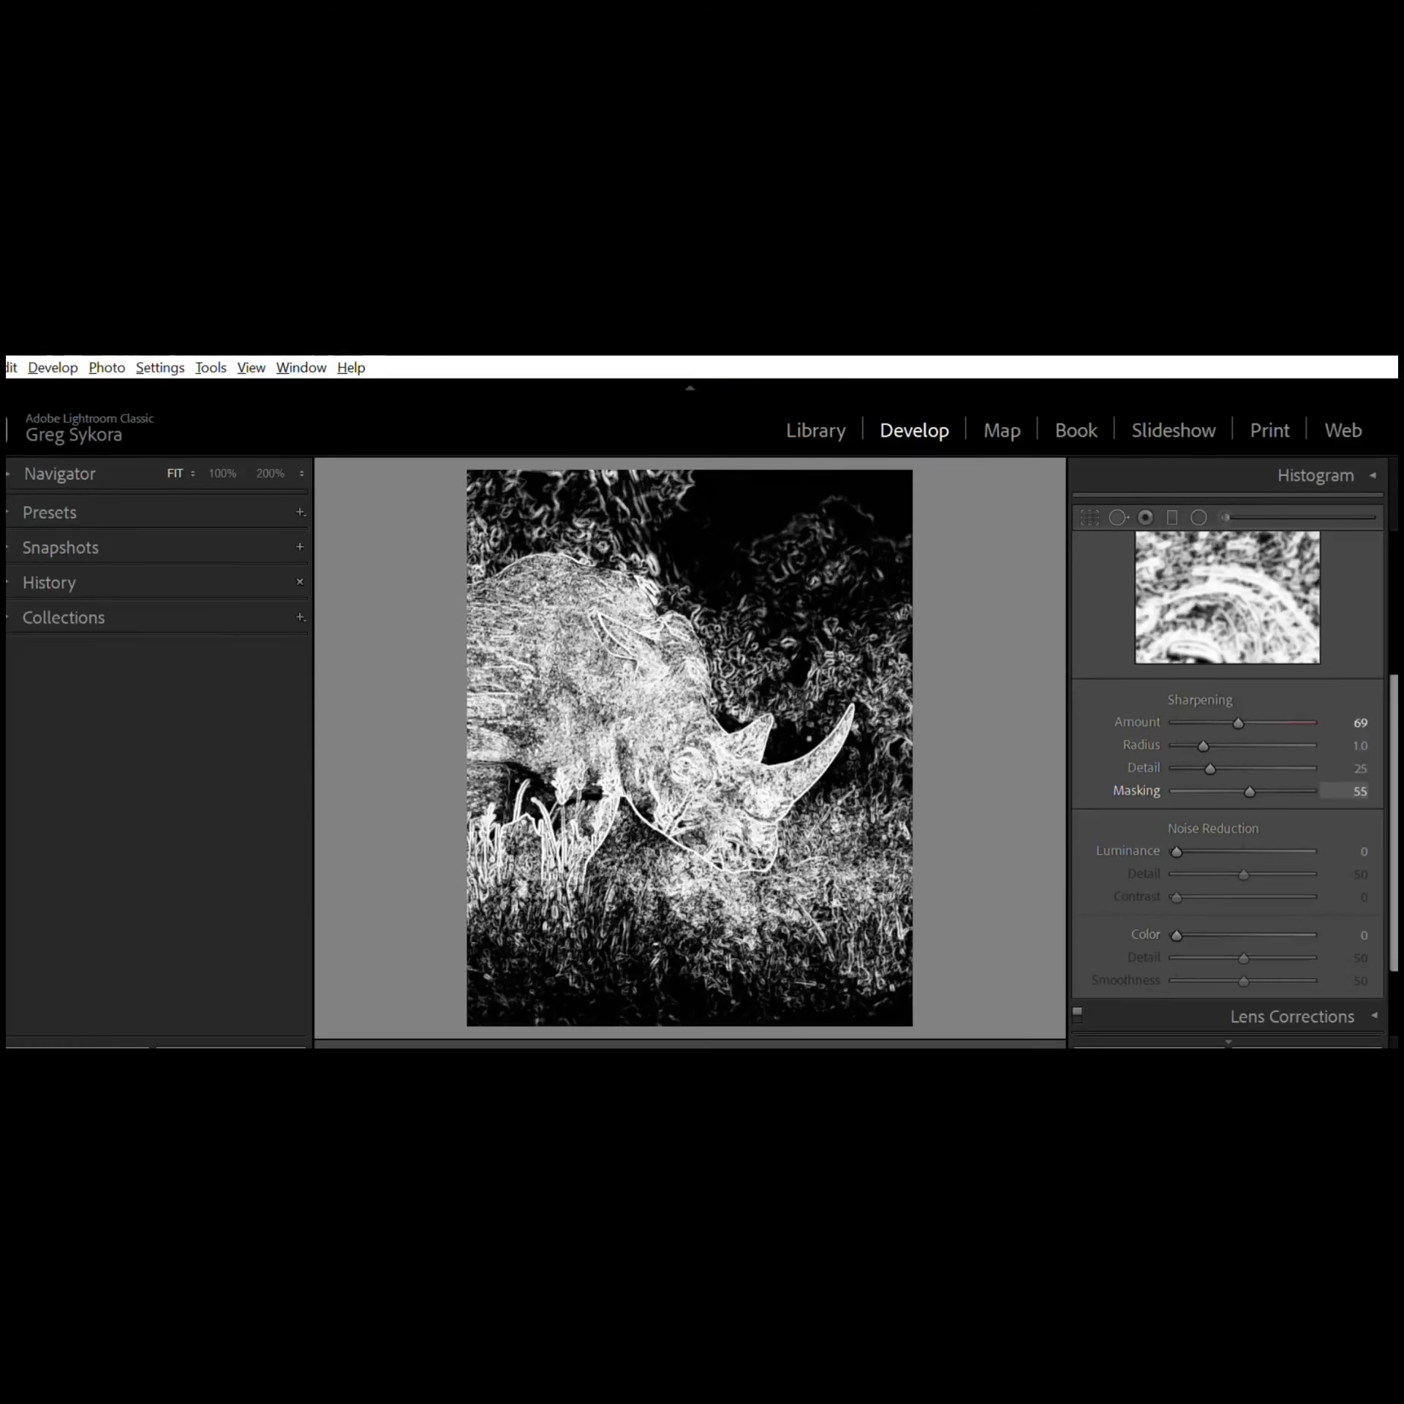
left_click_drag(1248, 791, 1228, 791)
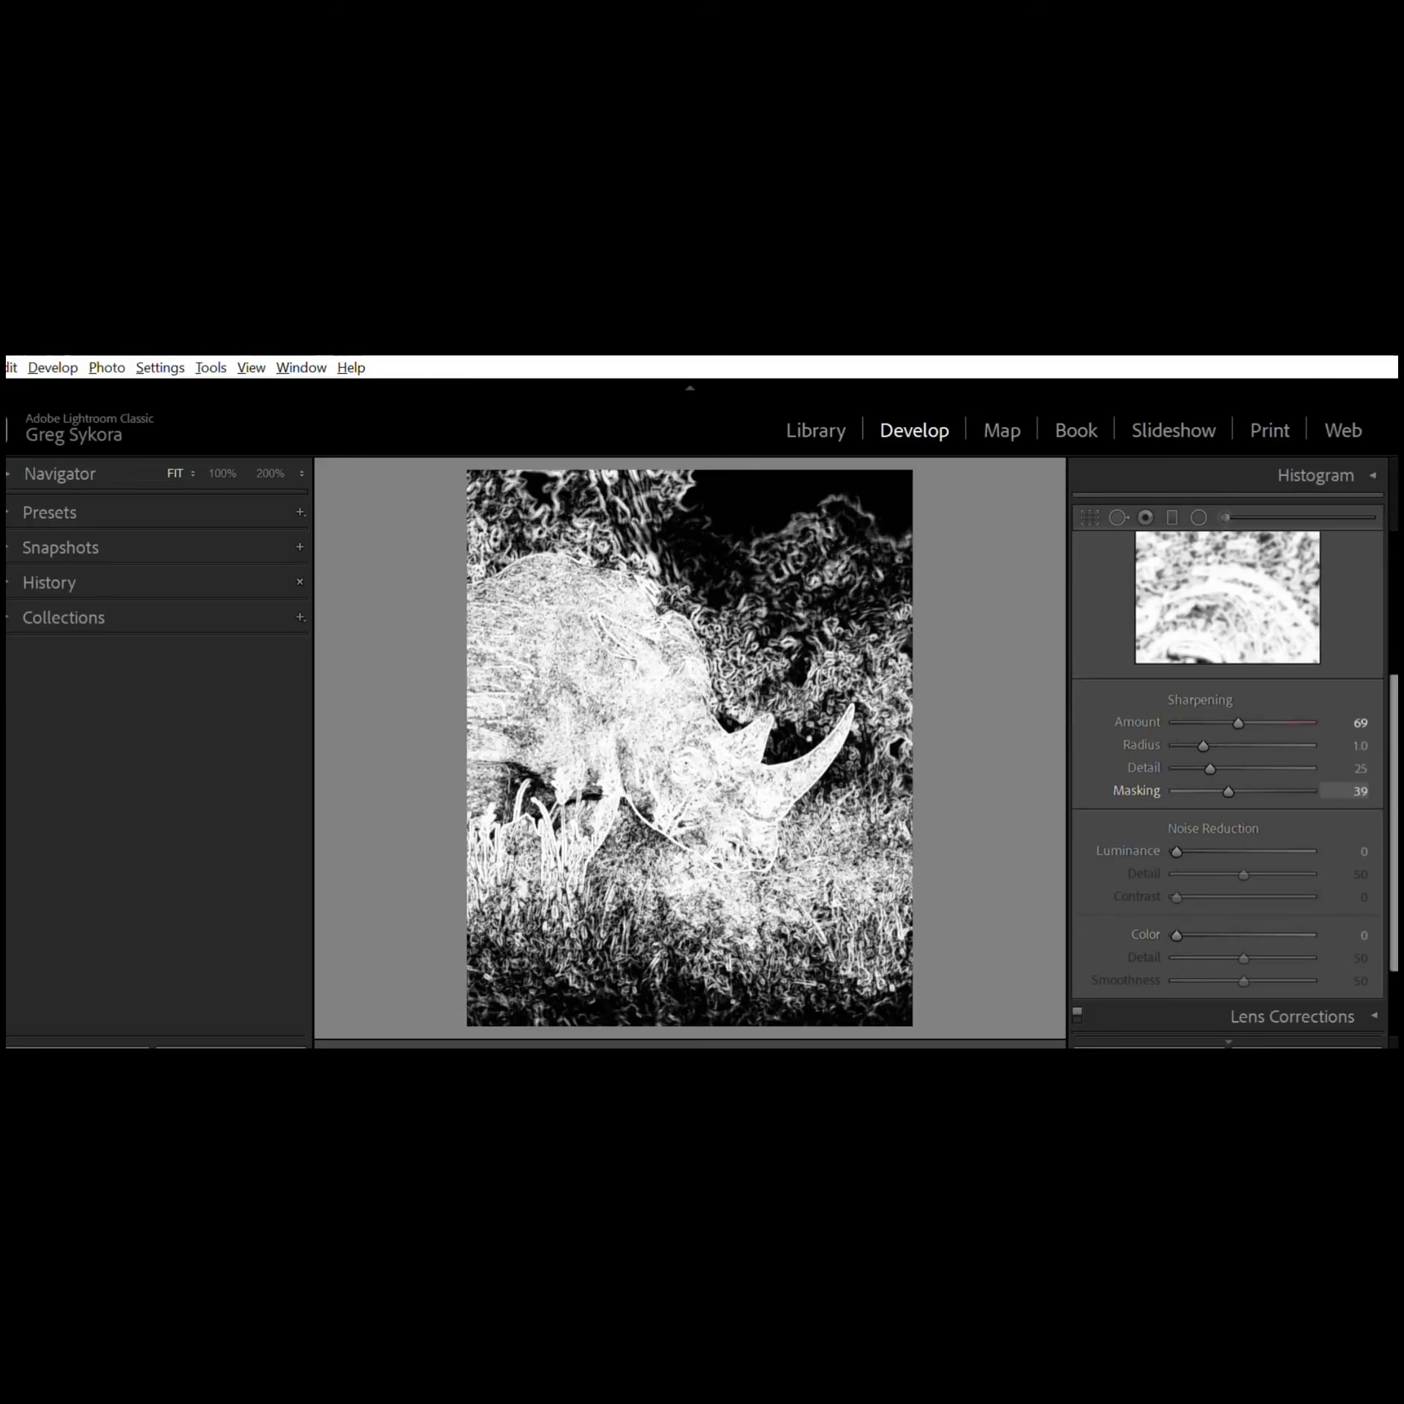
left_click_drag(1228, 791, 1230, 791)
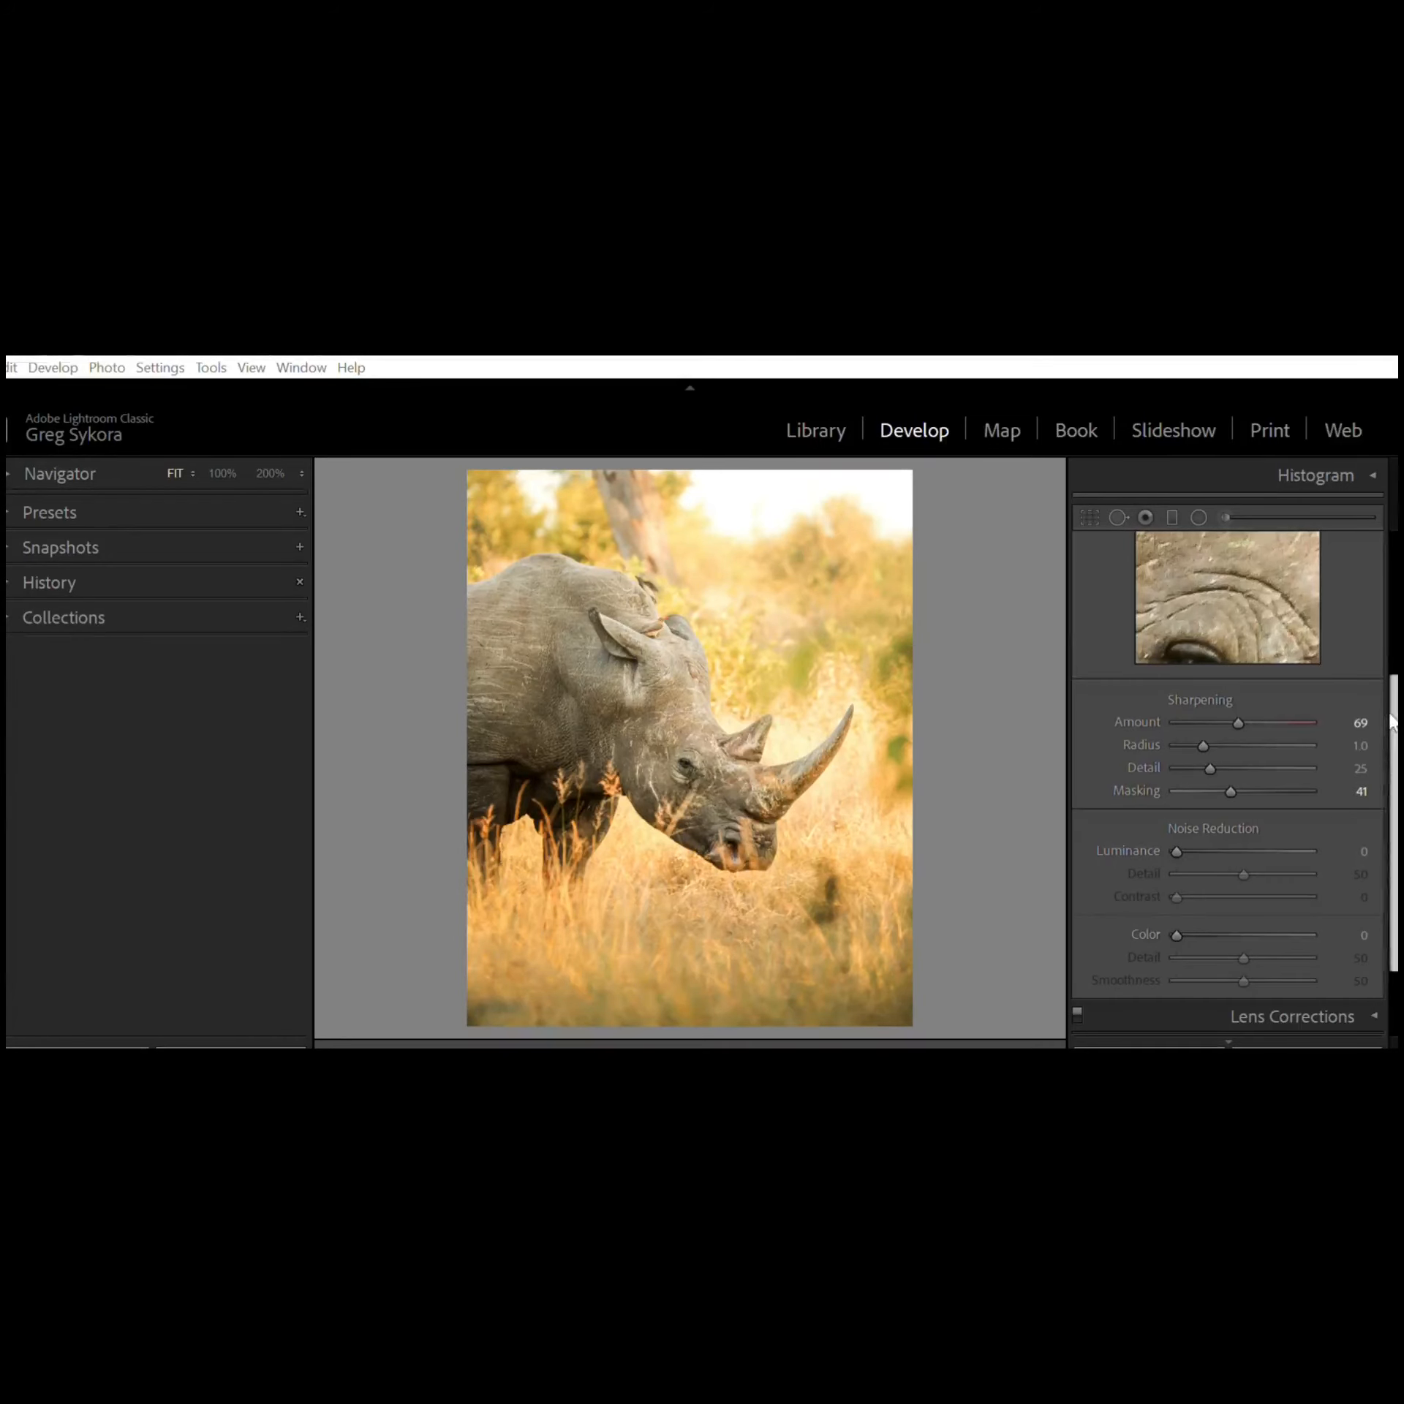
Step: Toggle Remove Chromatic Aberration and Enable Profile Corrections in the Lens Corrections panel, then collapse it
scroll(1393, 722, "down", 3)
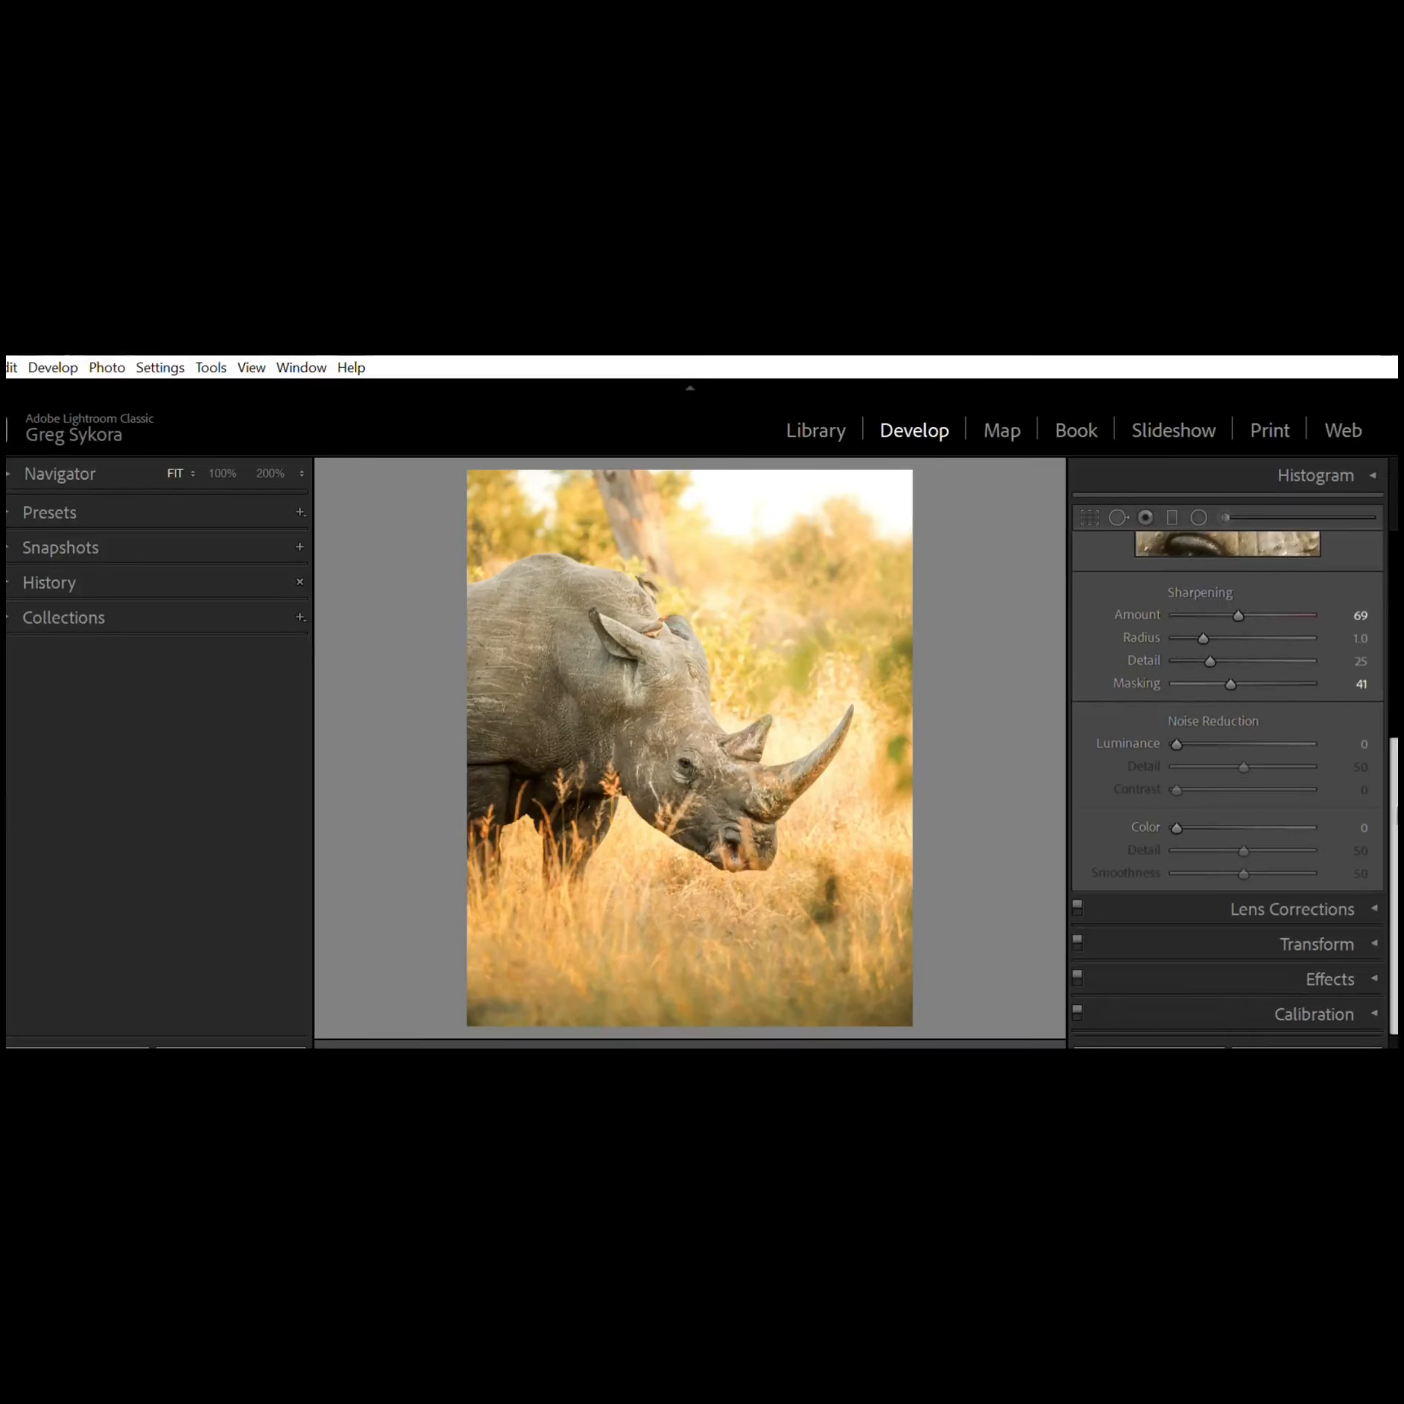
left_click_drag(1389, 752, 1385, 608)
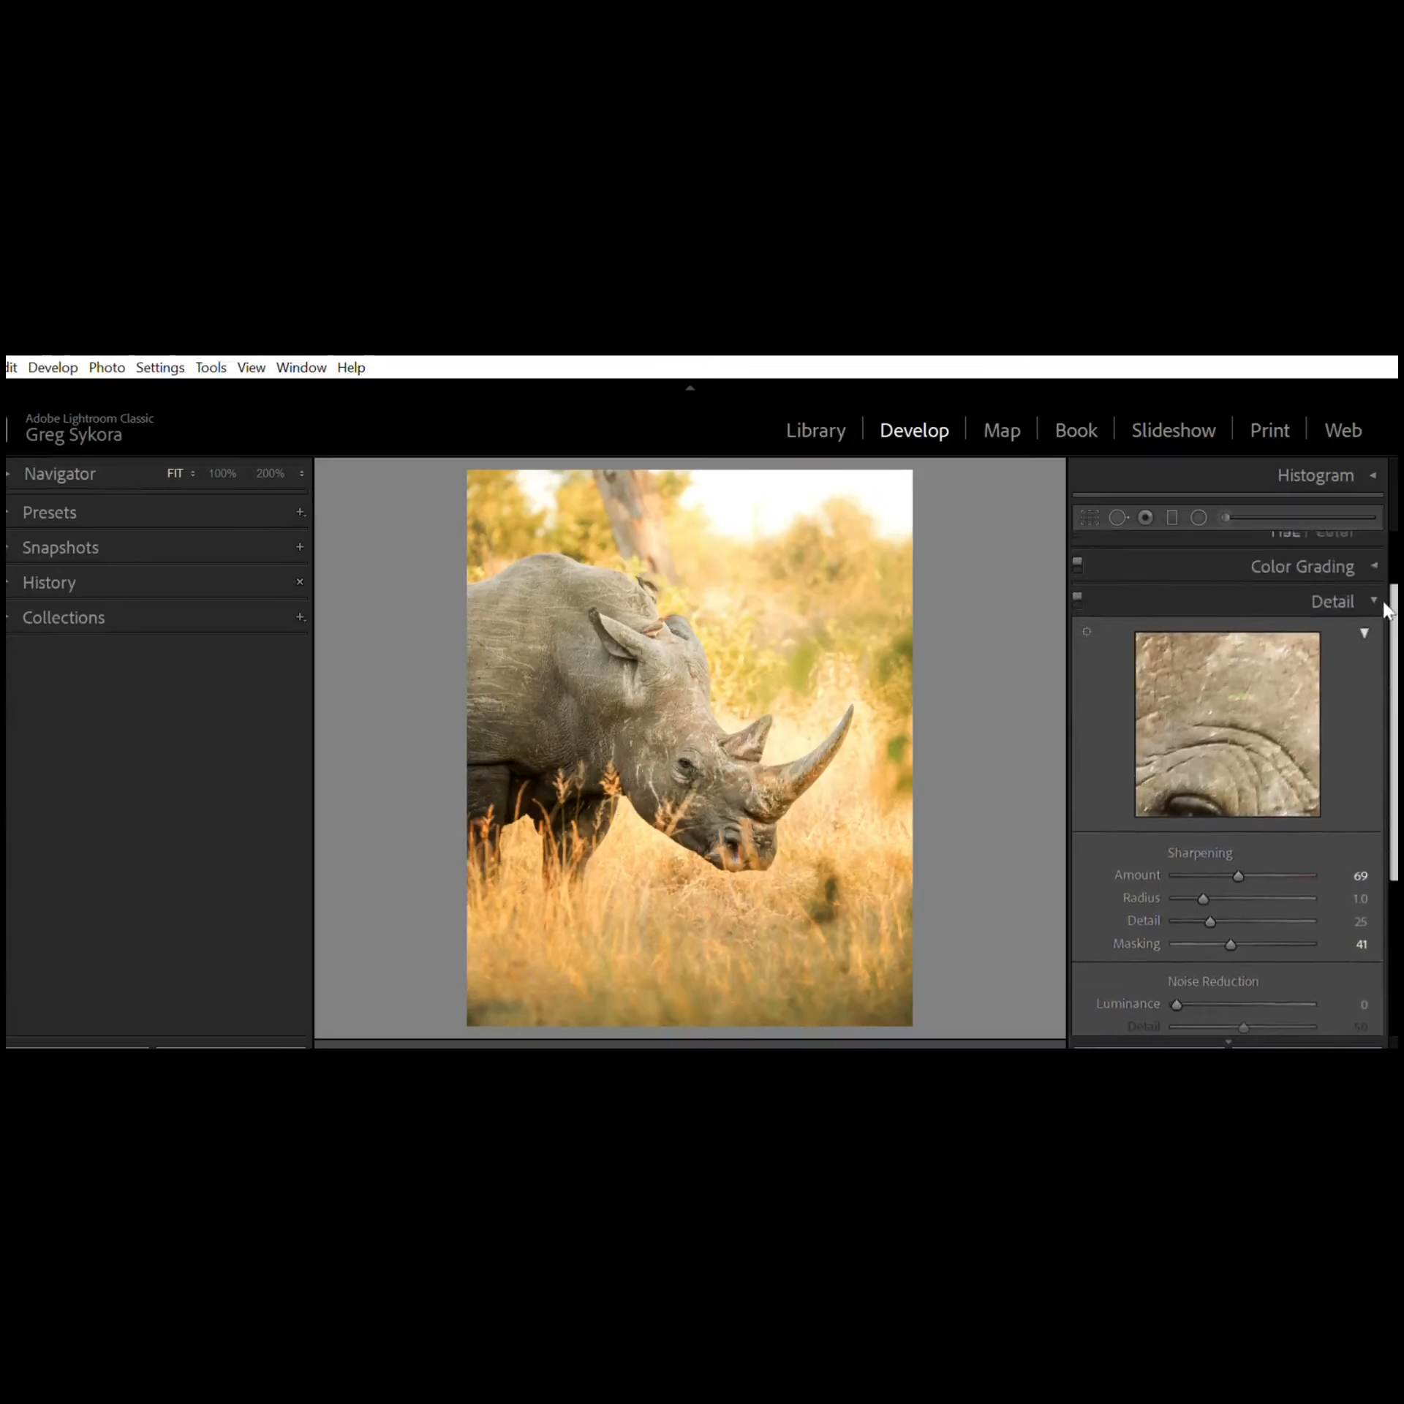
left_click(1376, 594)
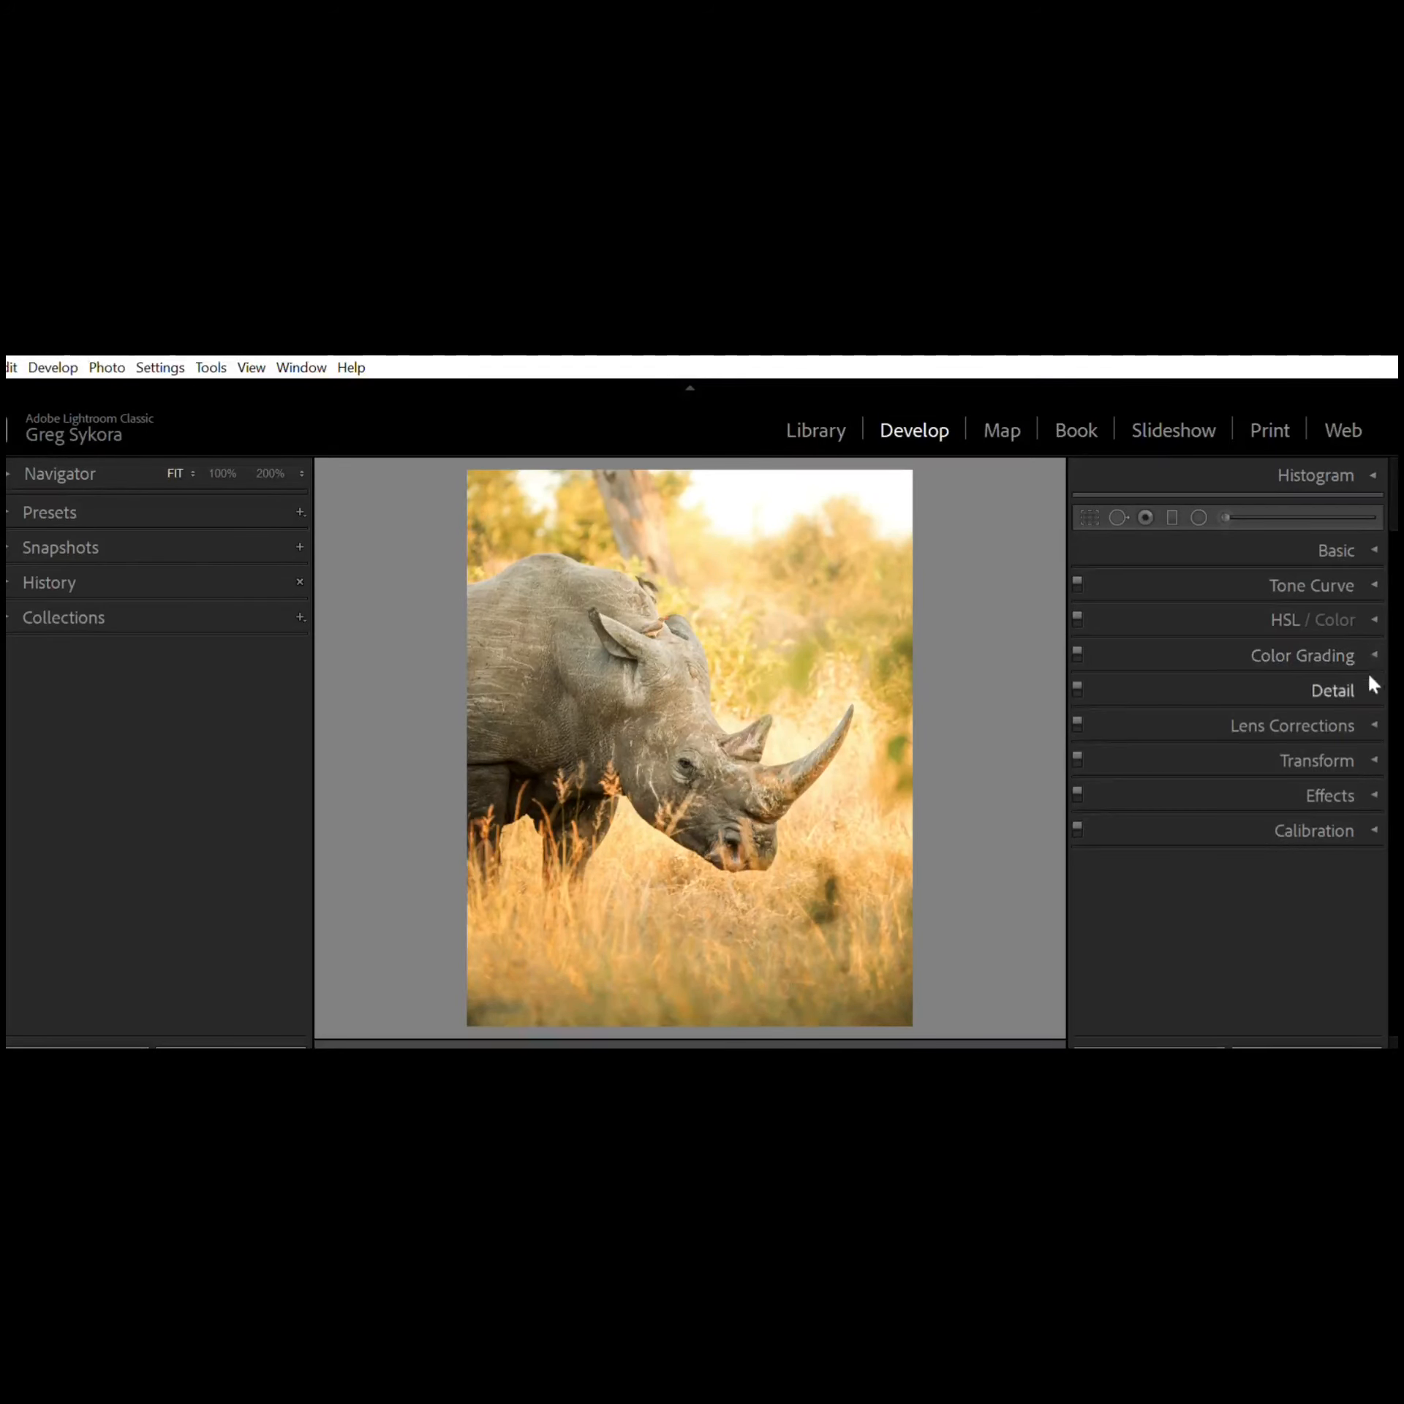
left_click(1370, 717)
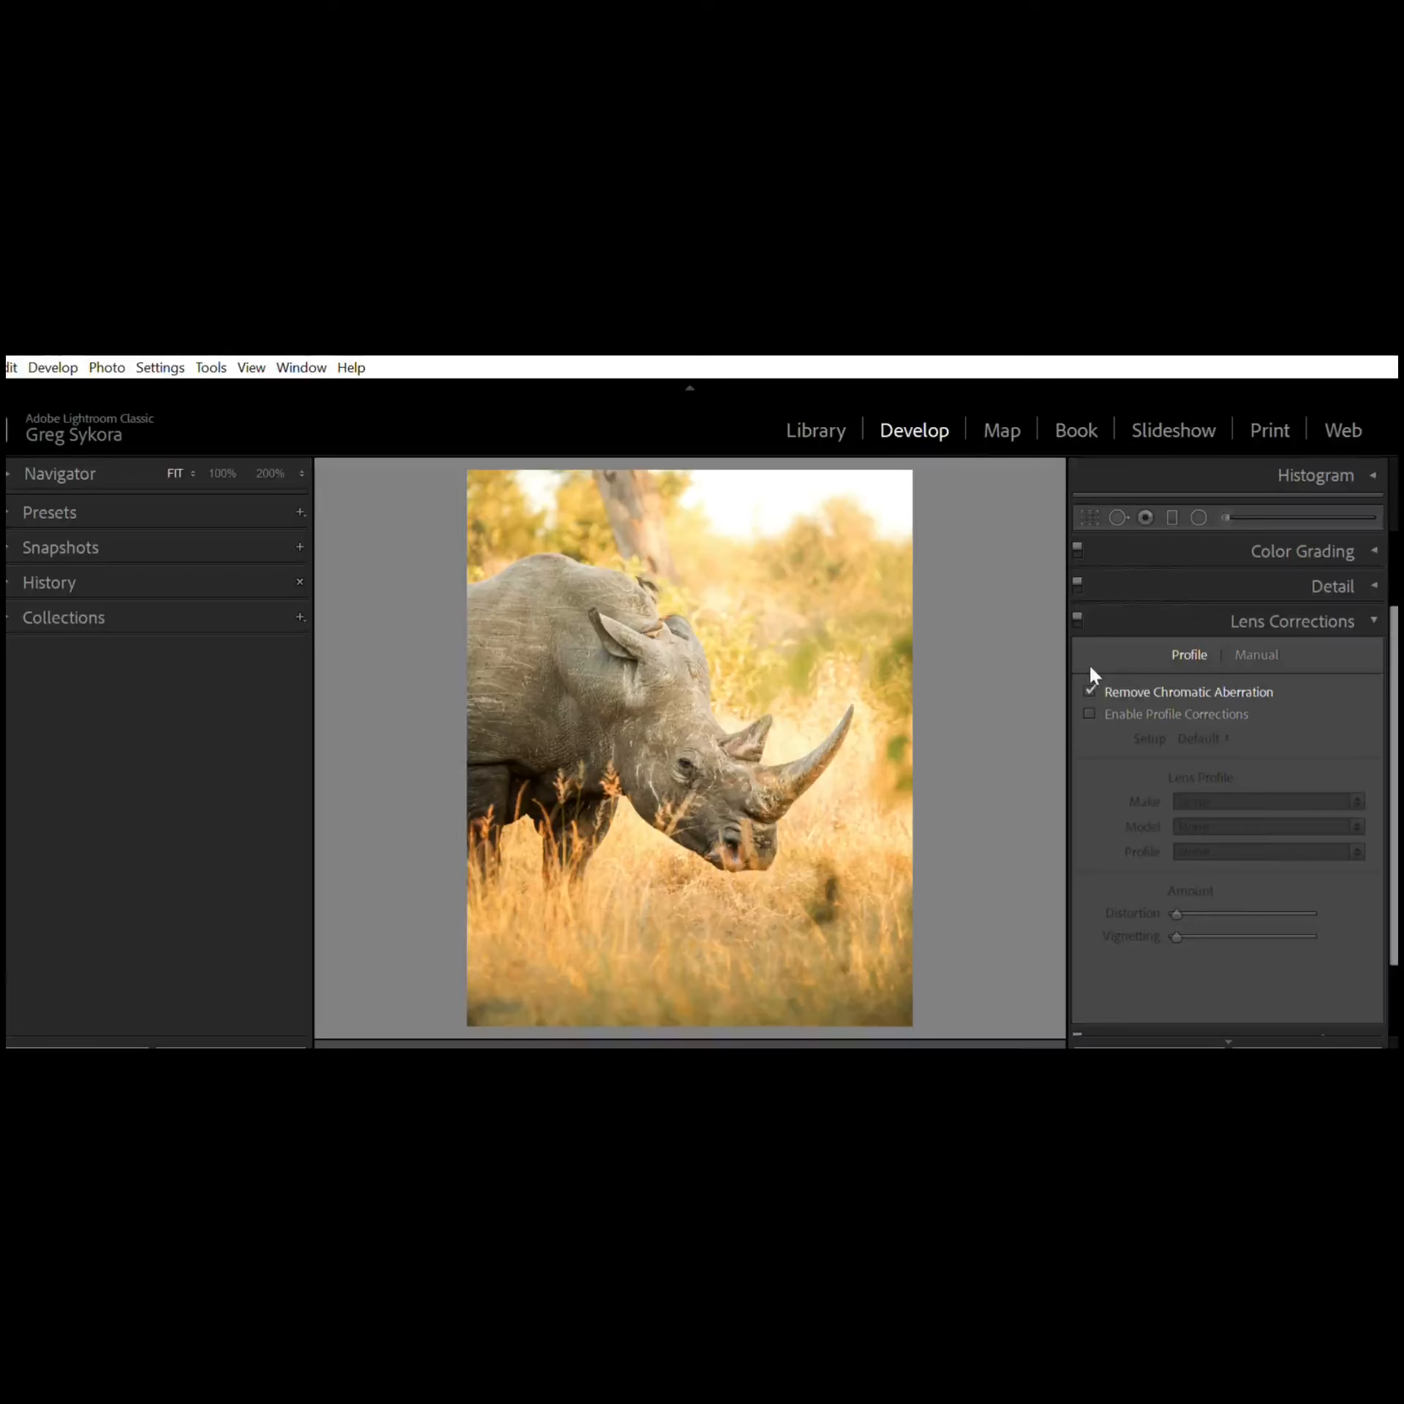
left_click(1089, 691)
left_click(1088, 688)
left_click(1089, 712)
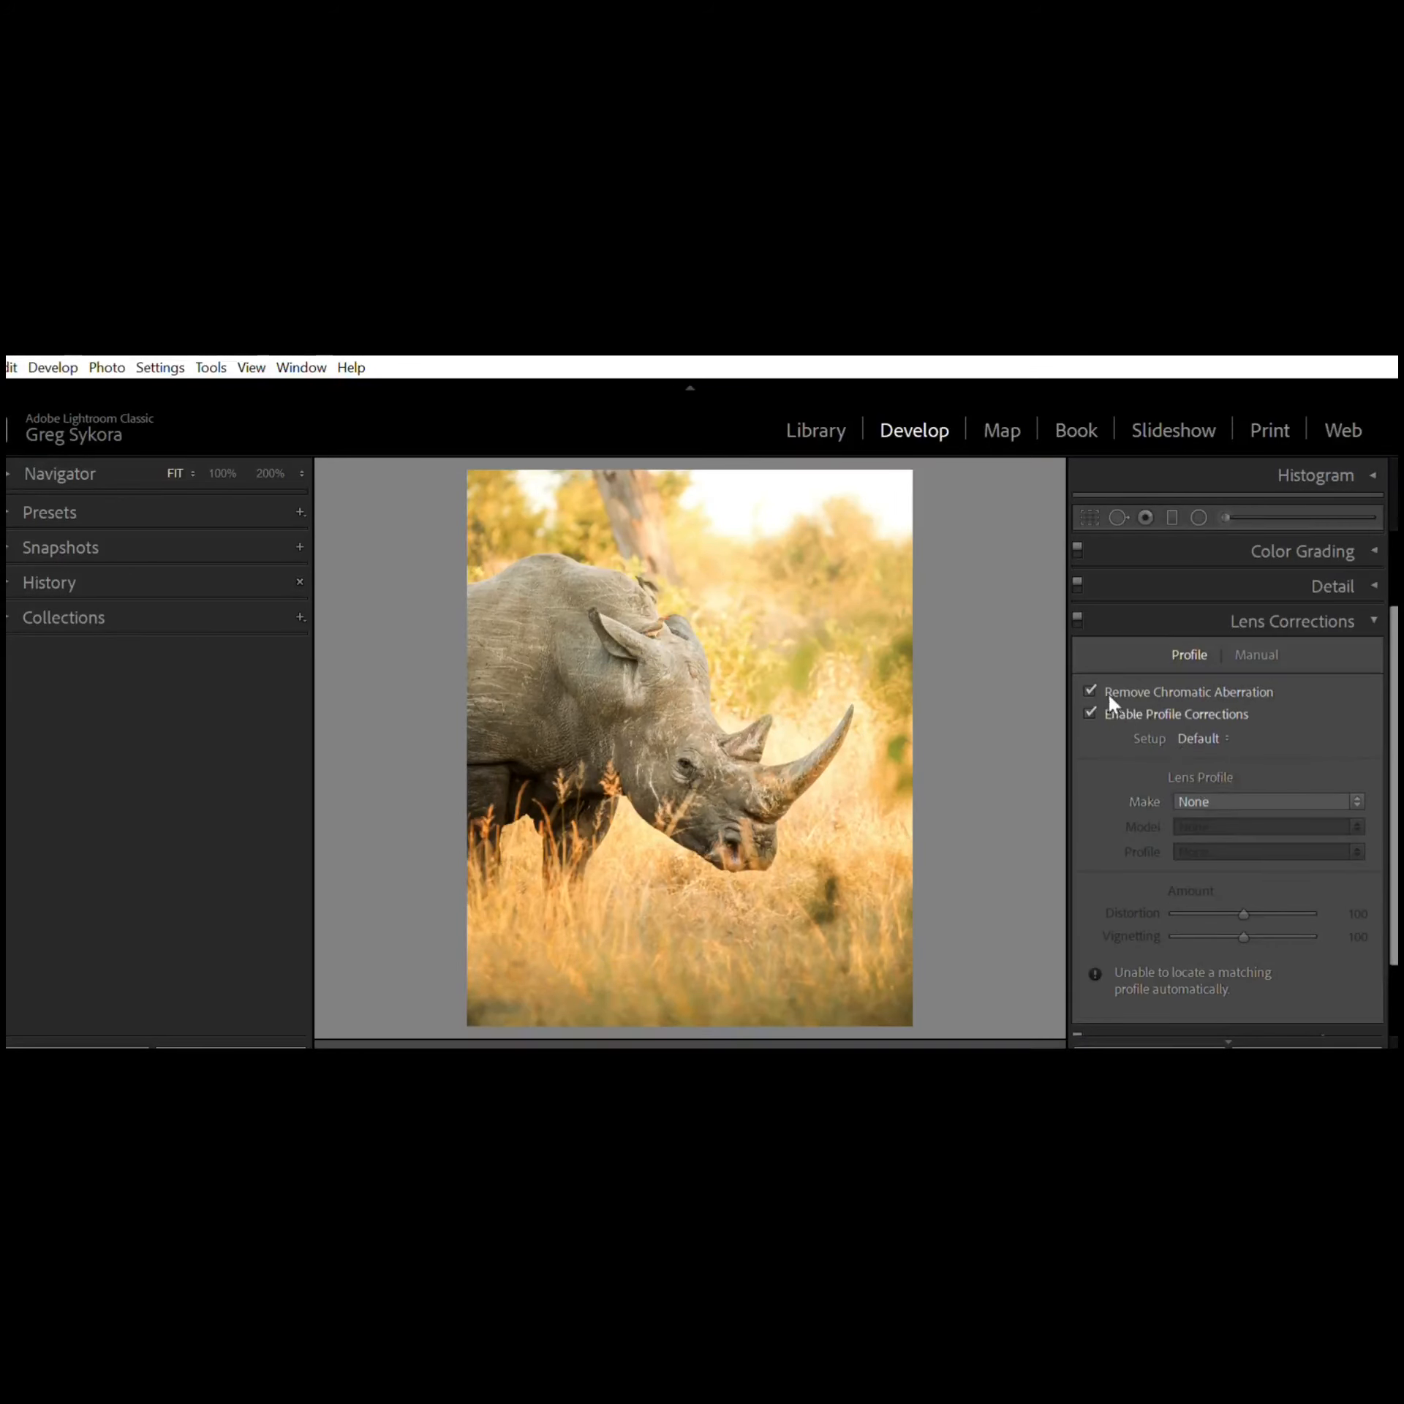
left_click(1089, 712)
left_click(1373, 610)
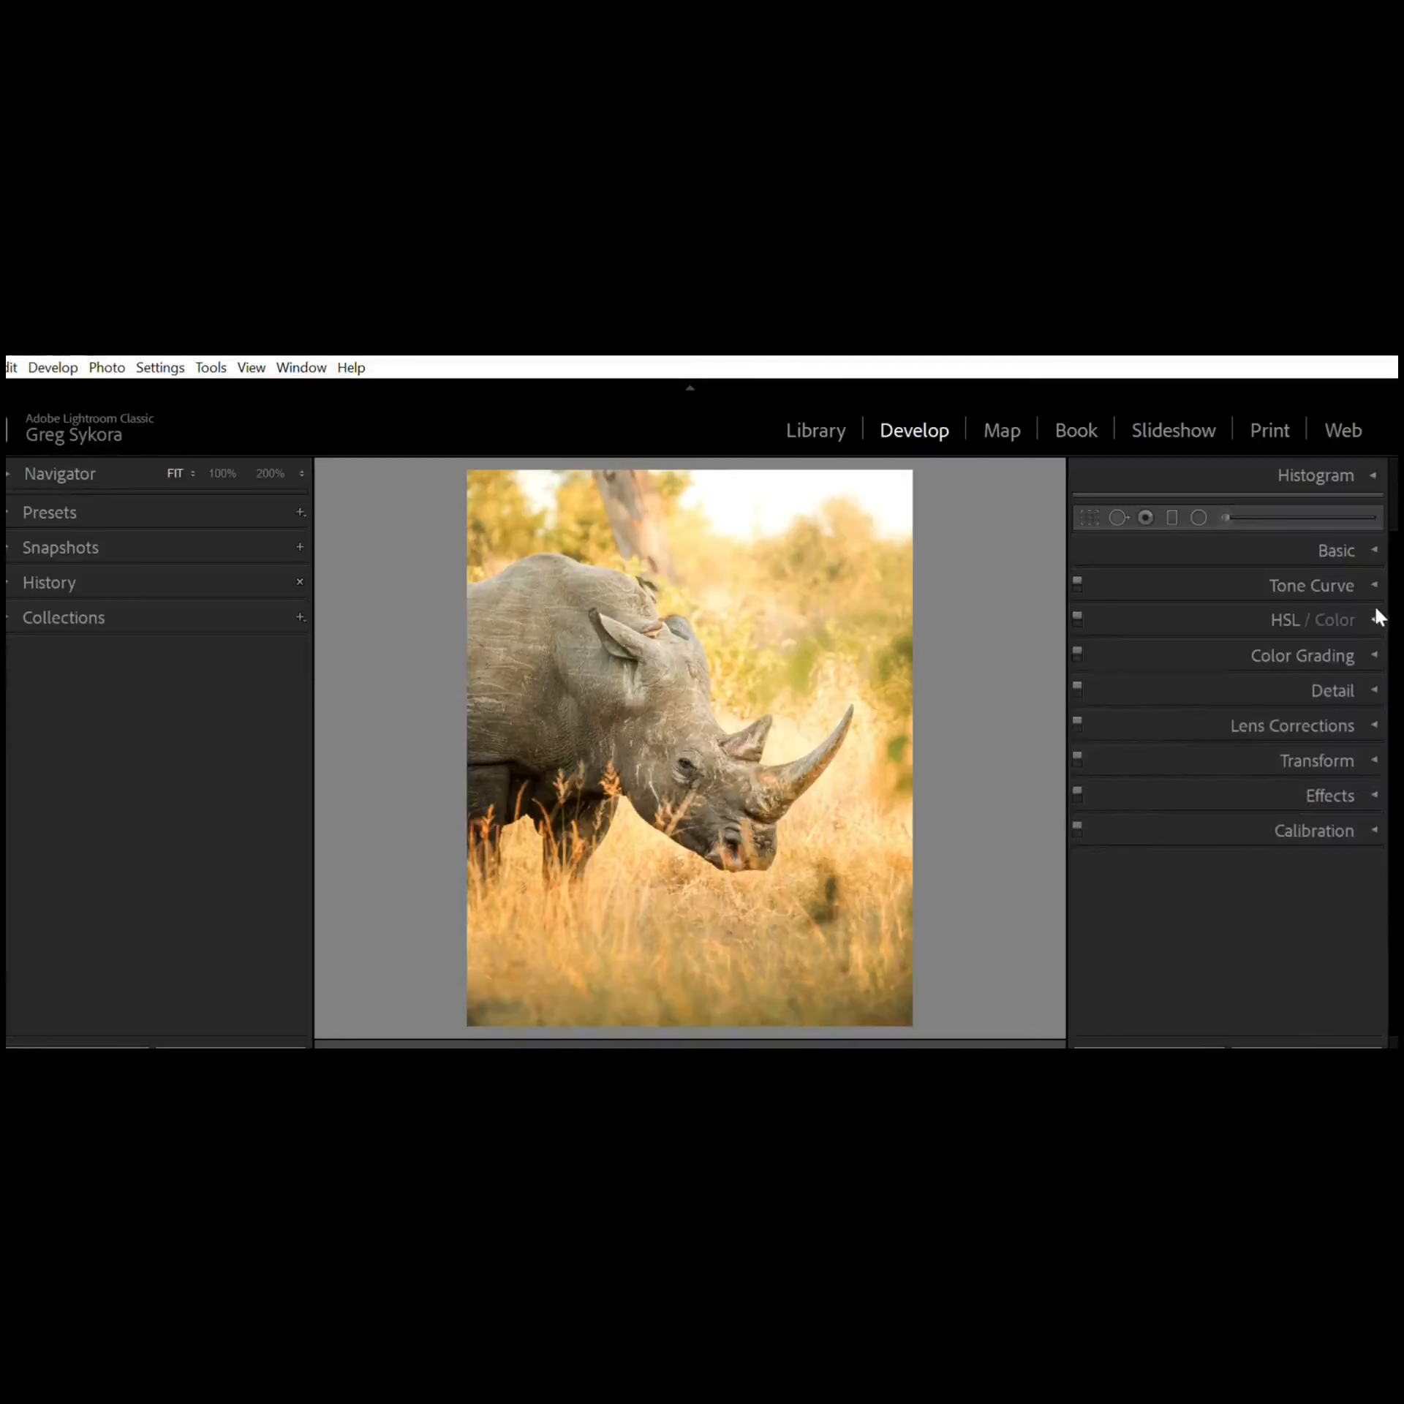
Step: Try rotating the photo to +7.0 with Constrain Crop in Transform, then reset the rotation and clear Constrain Crop
left_click(1373, 746)
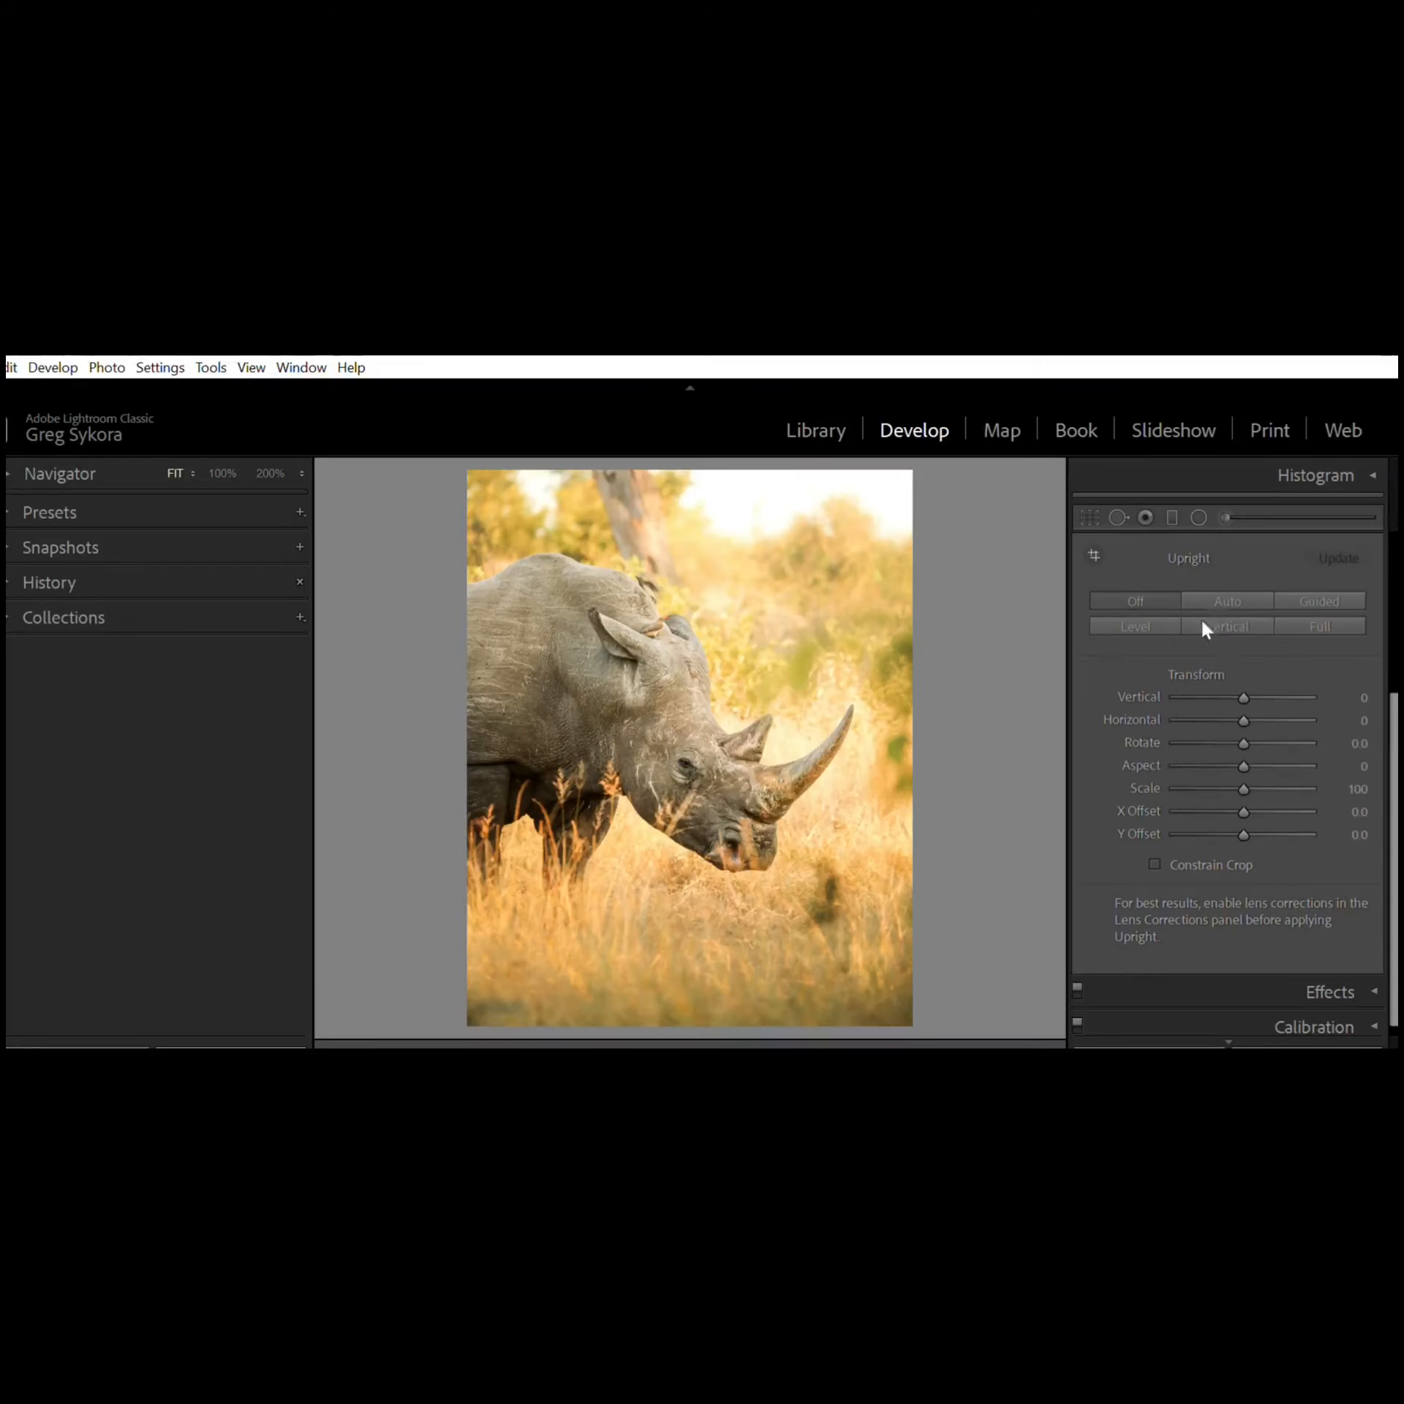
left_click_drag(1239, 676, 1289, 718)
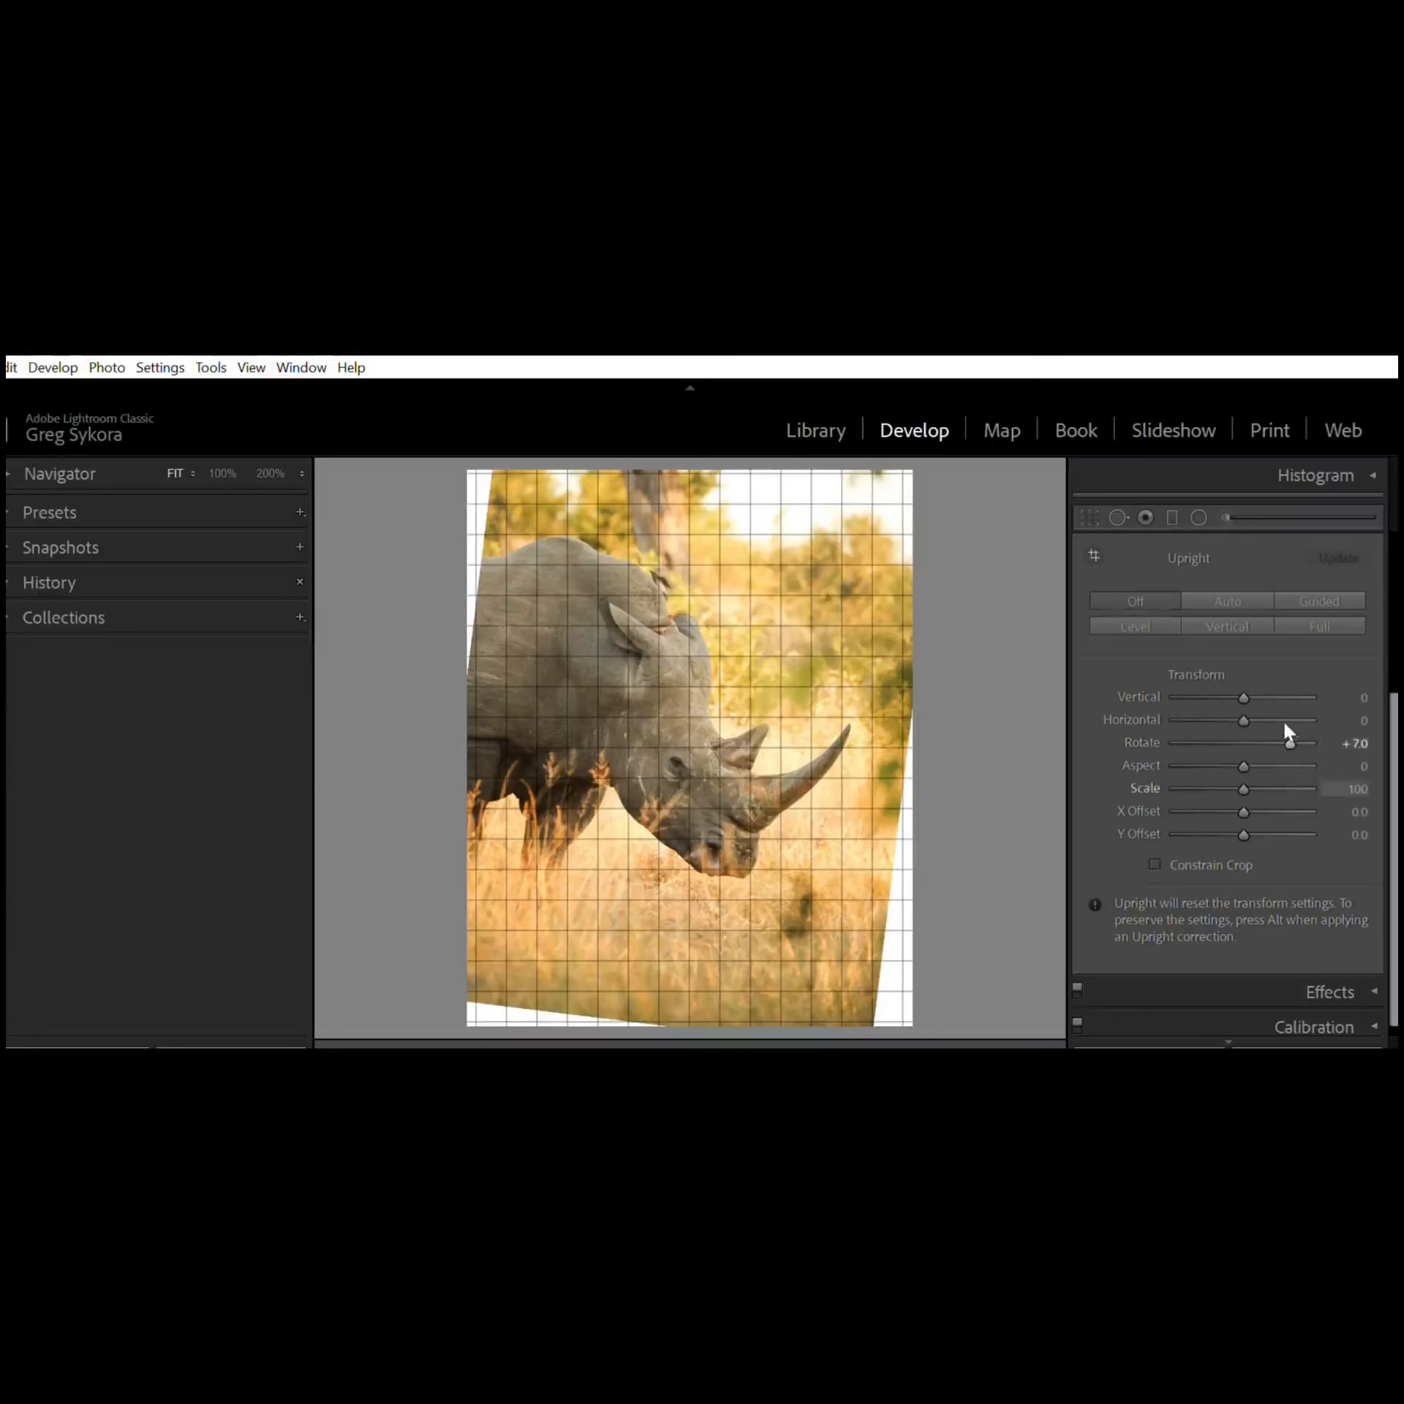
scroll(1311, 632, "up", 1)
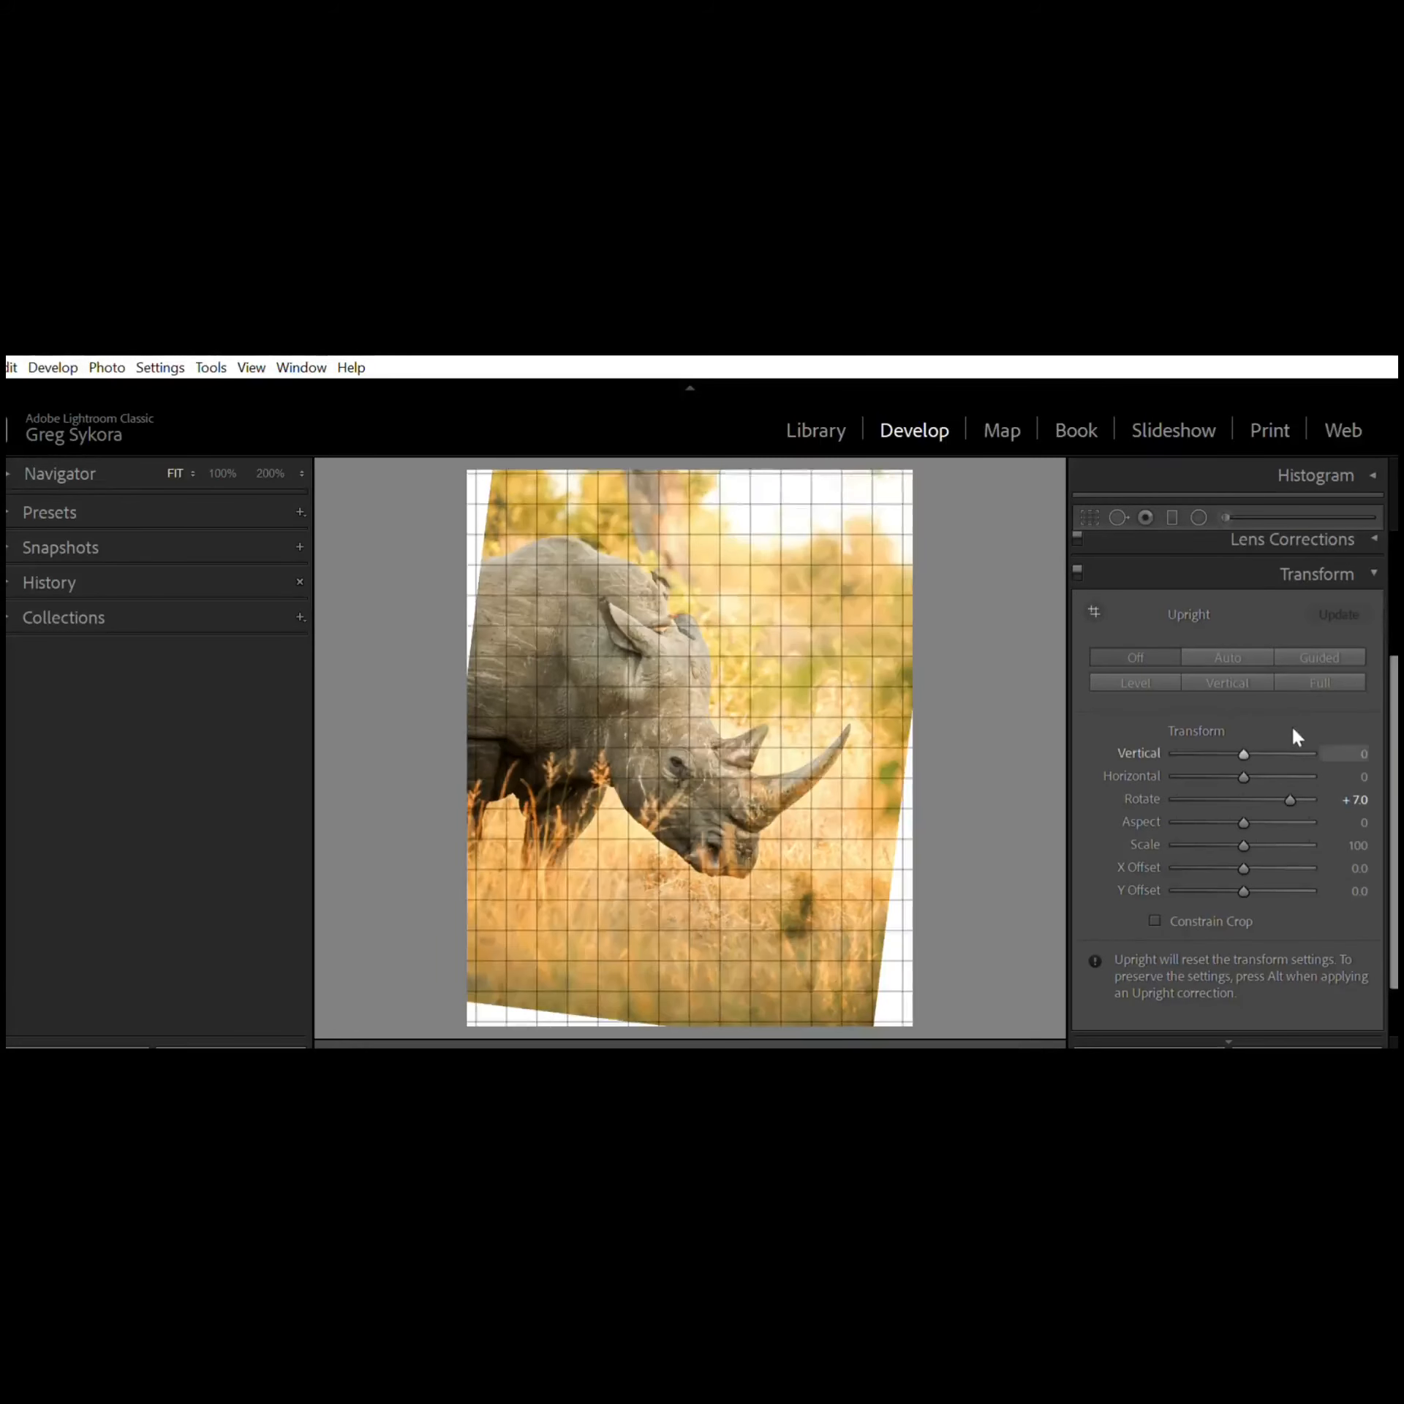
scroll(1289, 723, "down", 1)
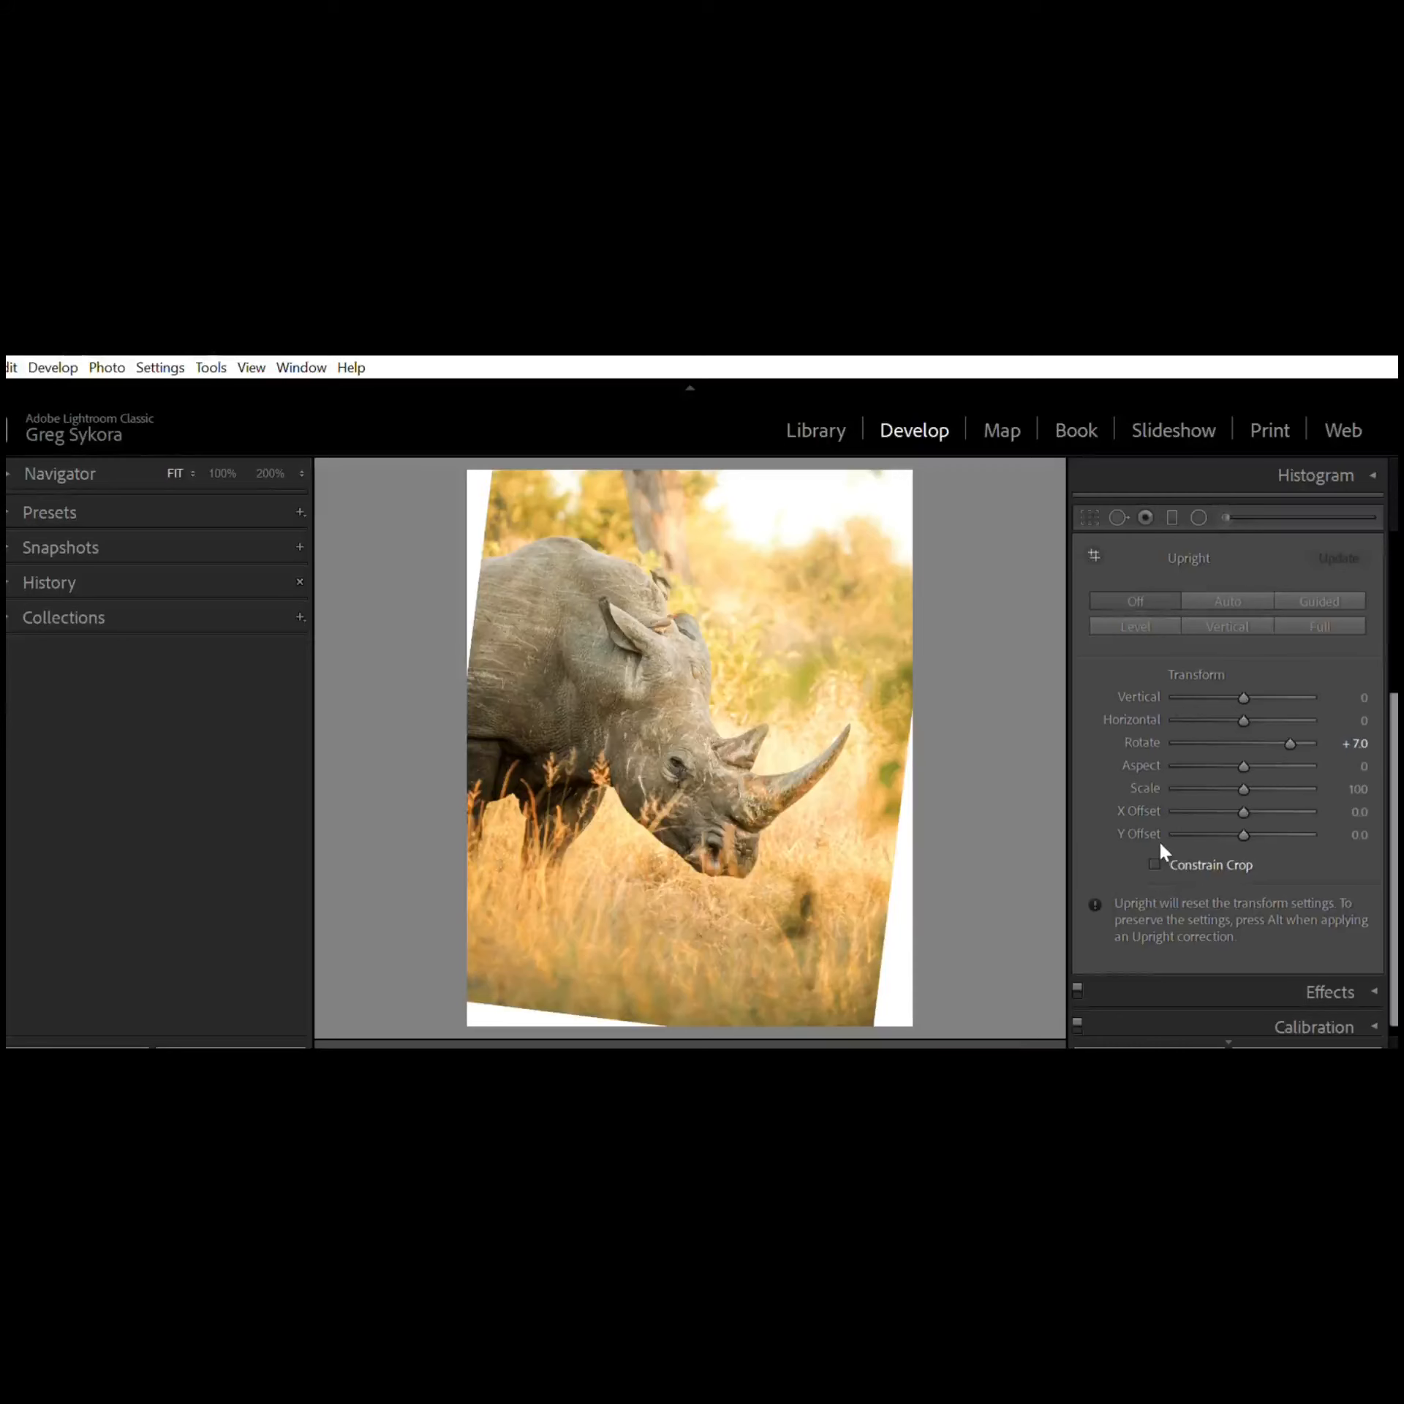
left_click(1154, 863)
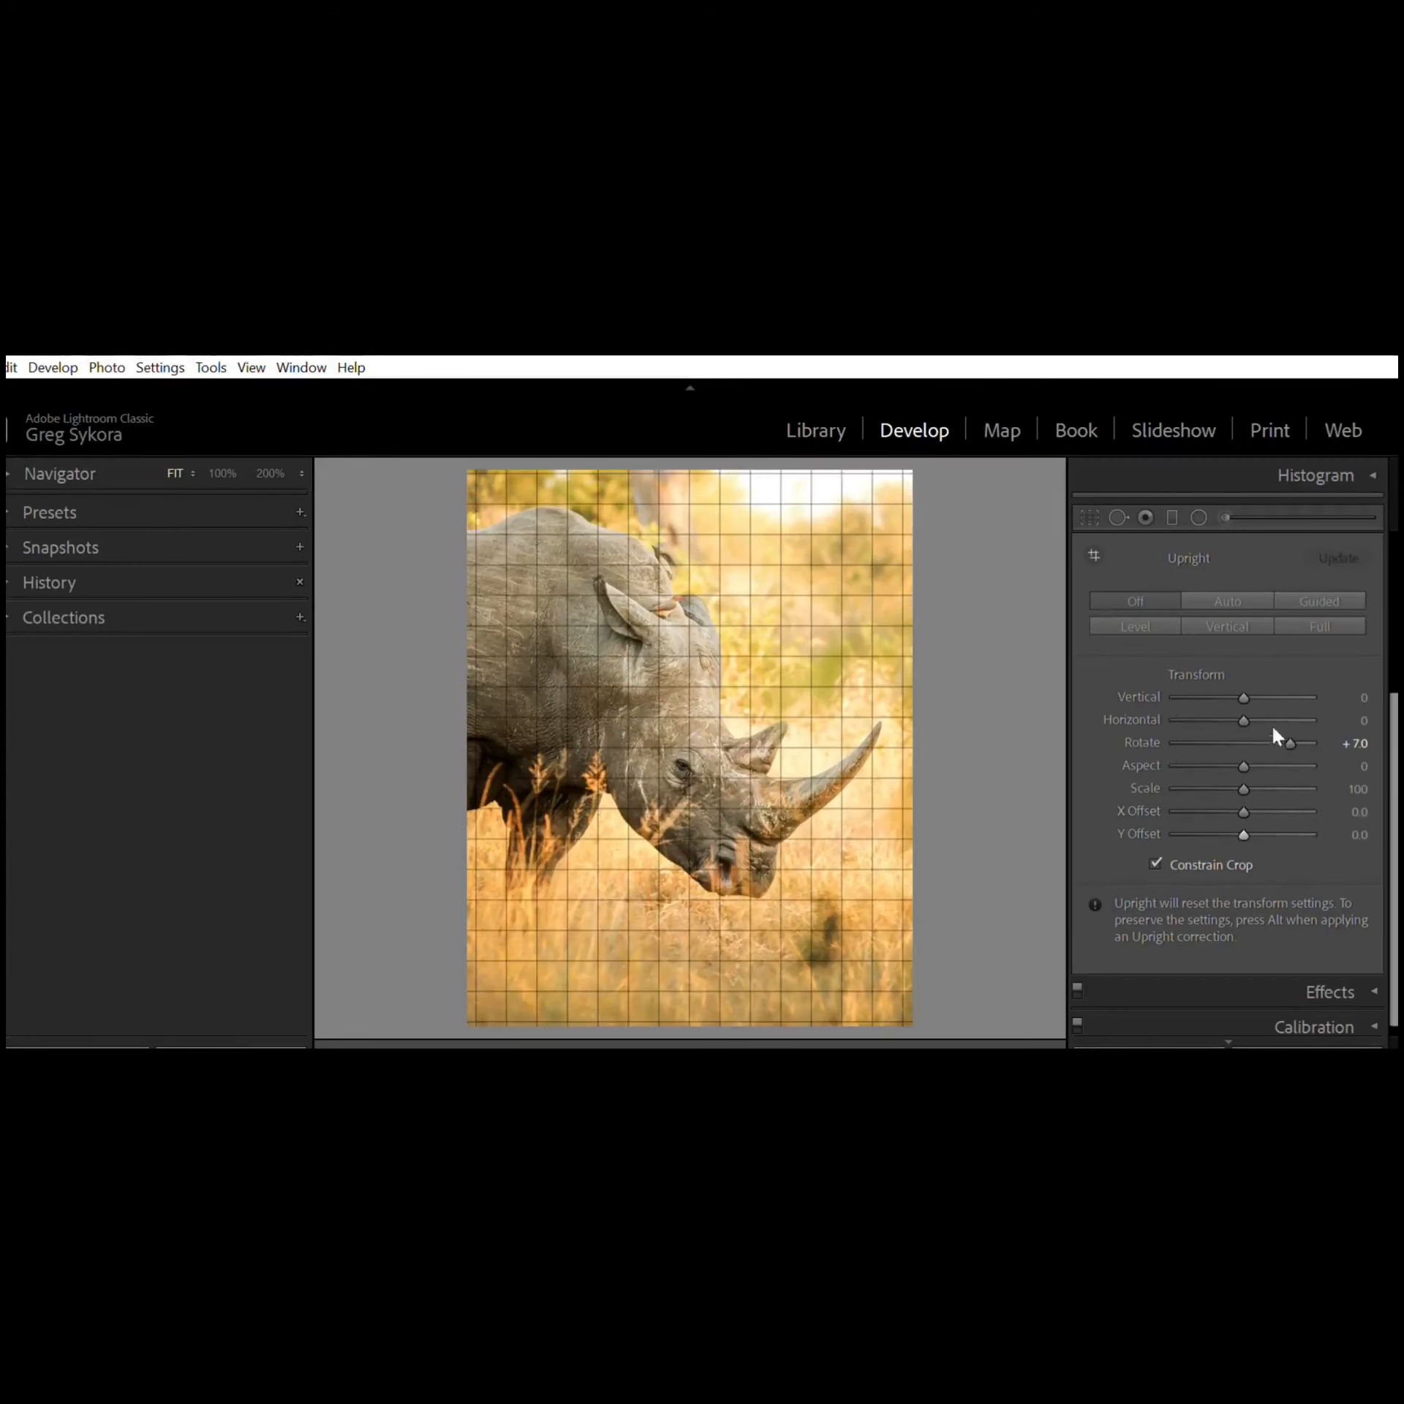
double_click(1290, 730)
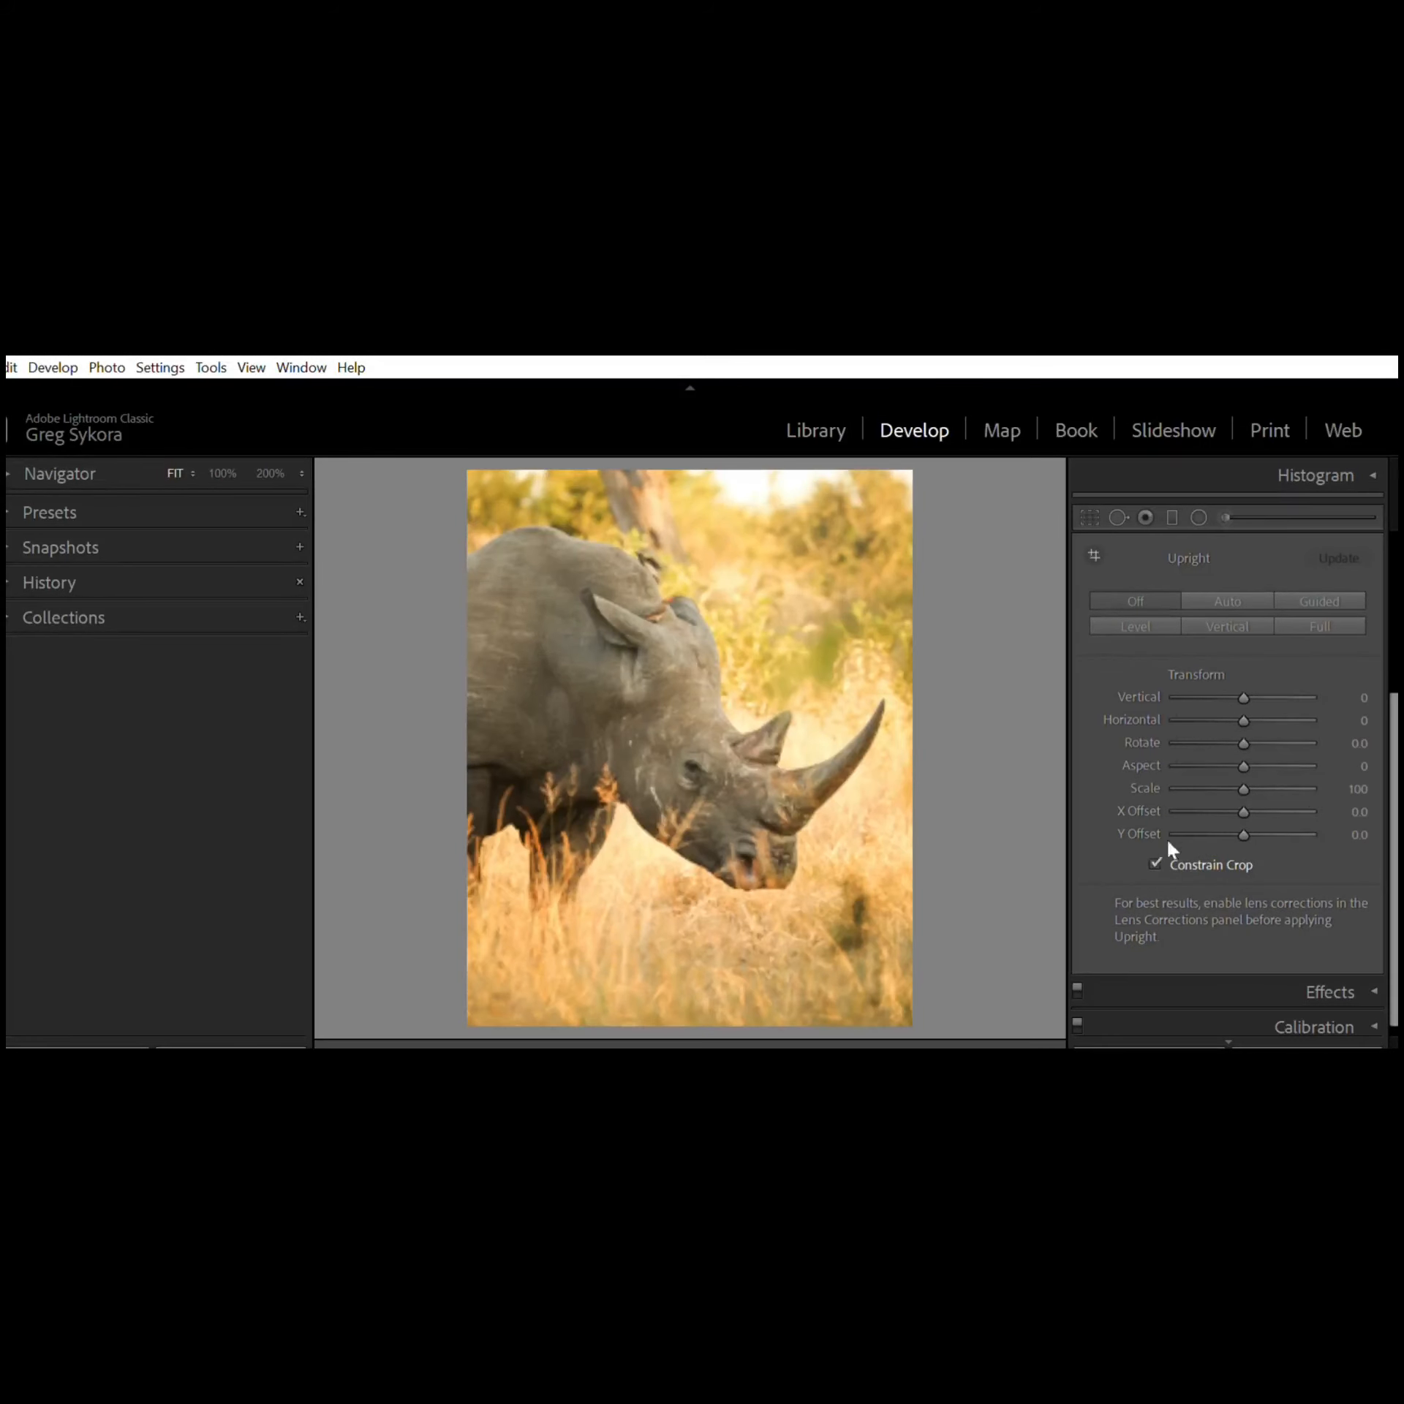
left_click(1155, 863)
mouse_move(1243, 788)
left_mouse_down()
mouse_move(1228, 780)
mouse_move(1246, 767)
mouse_move(1184, 786)
mouse_move(1238, 764)
left_mouse_up()
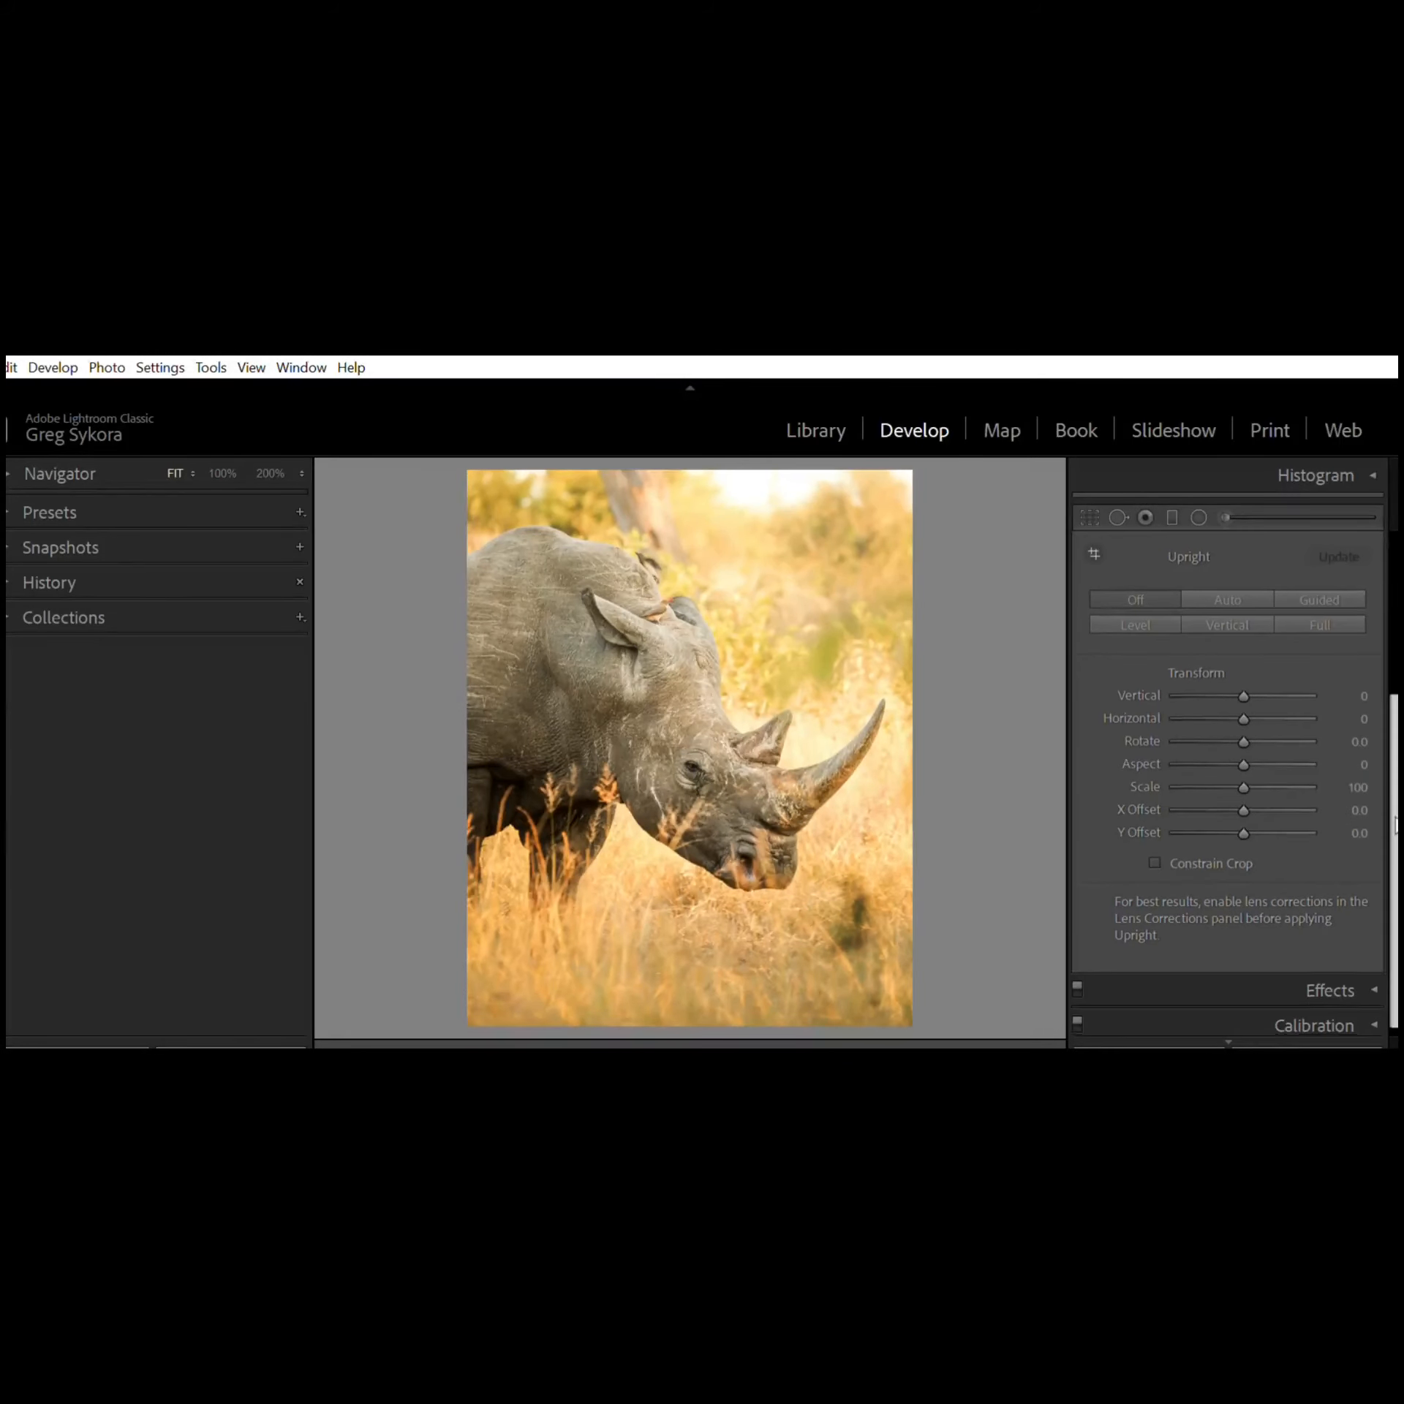
scroll(1379, 686, "down", 1)
scroll(1382, 675, "up", 5)
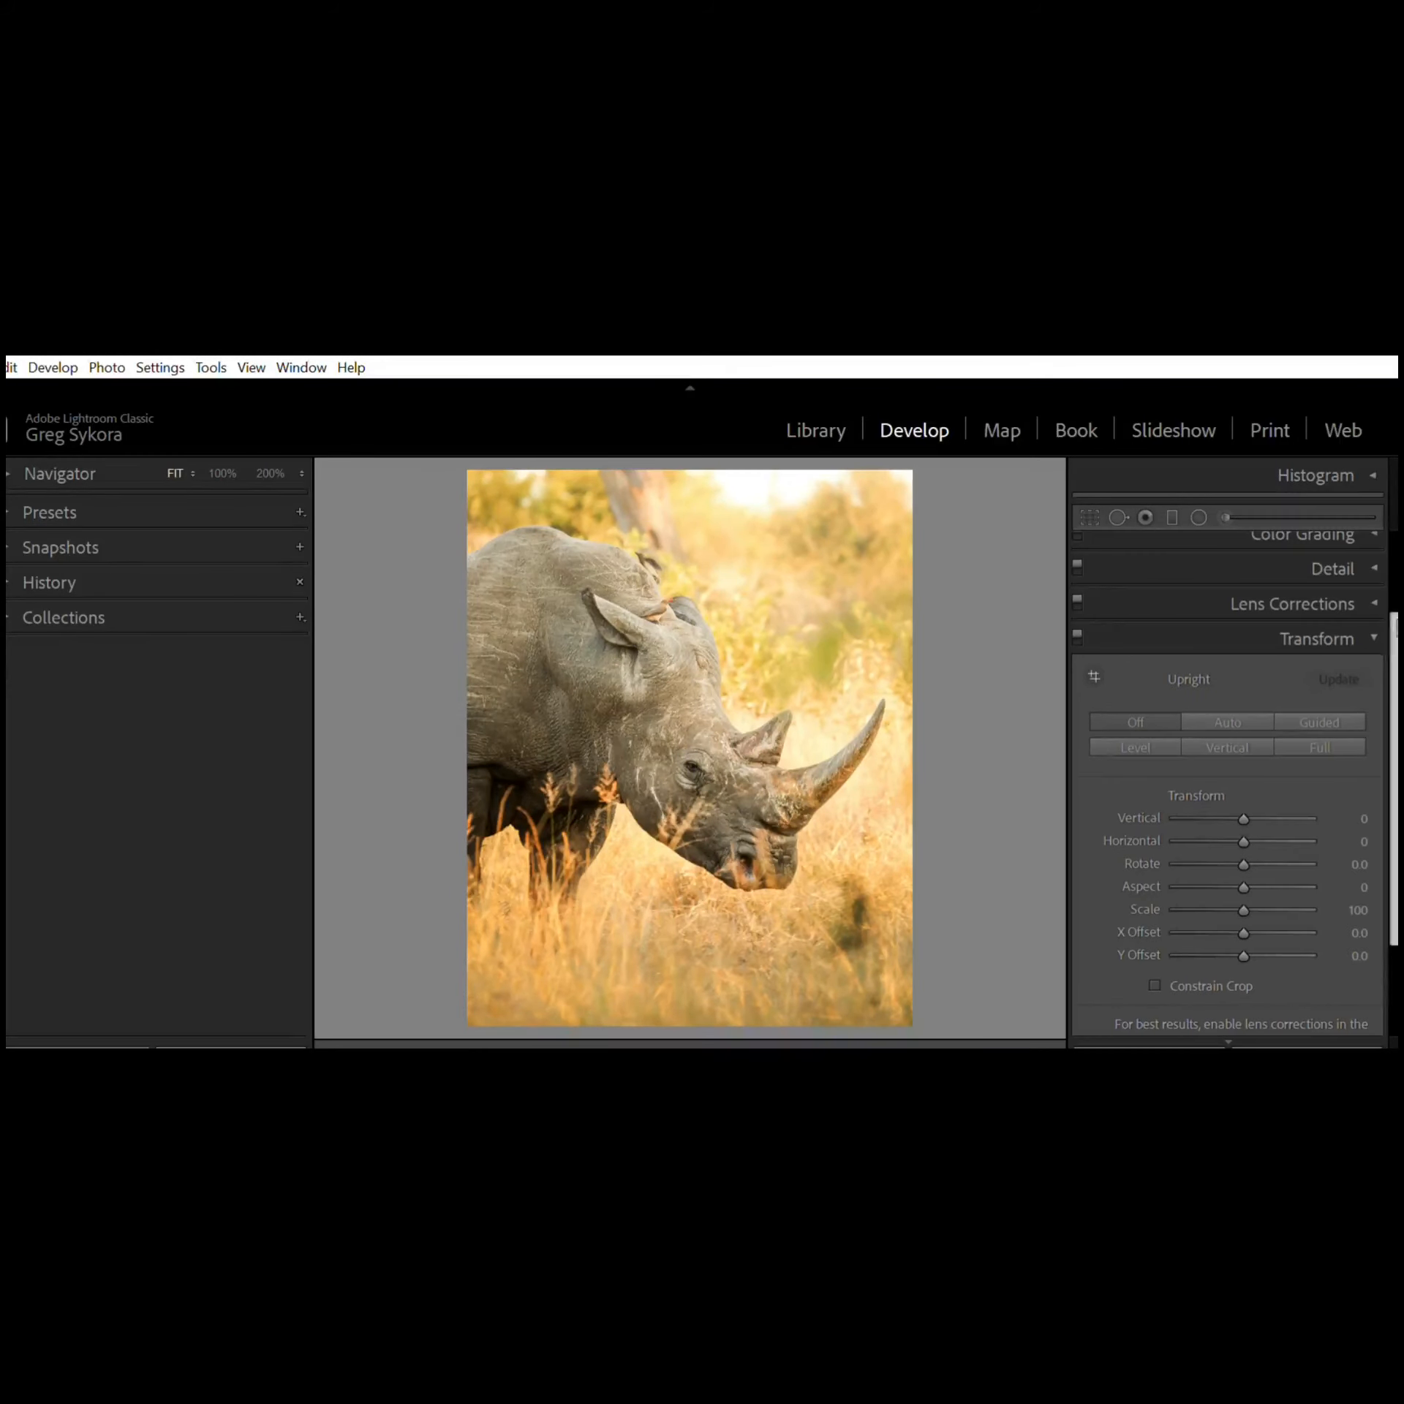
left_click(1386, 635)
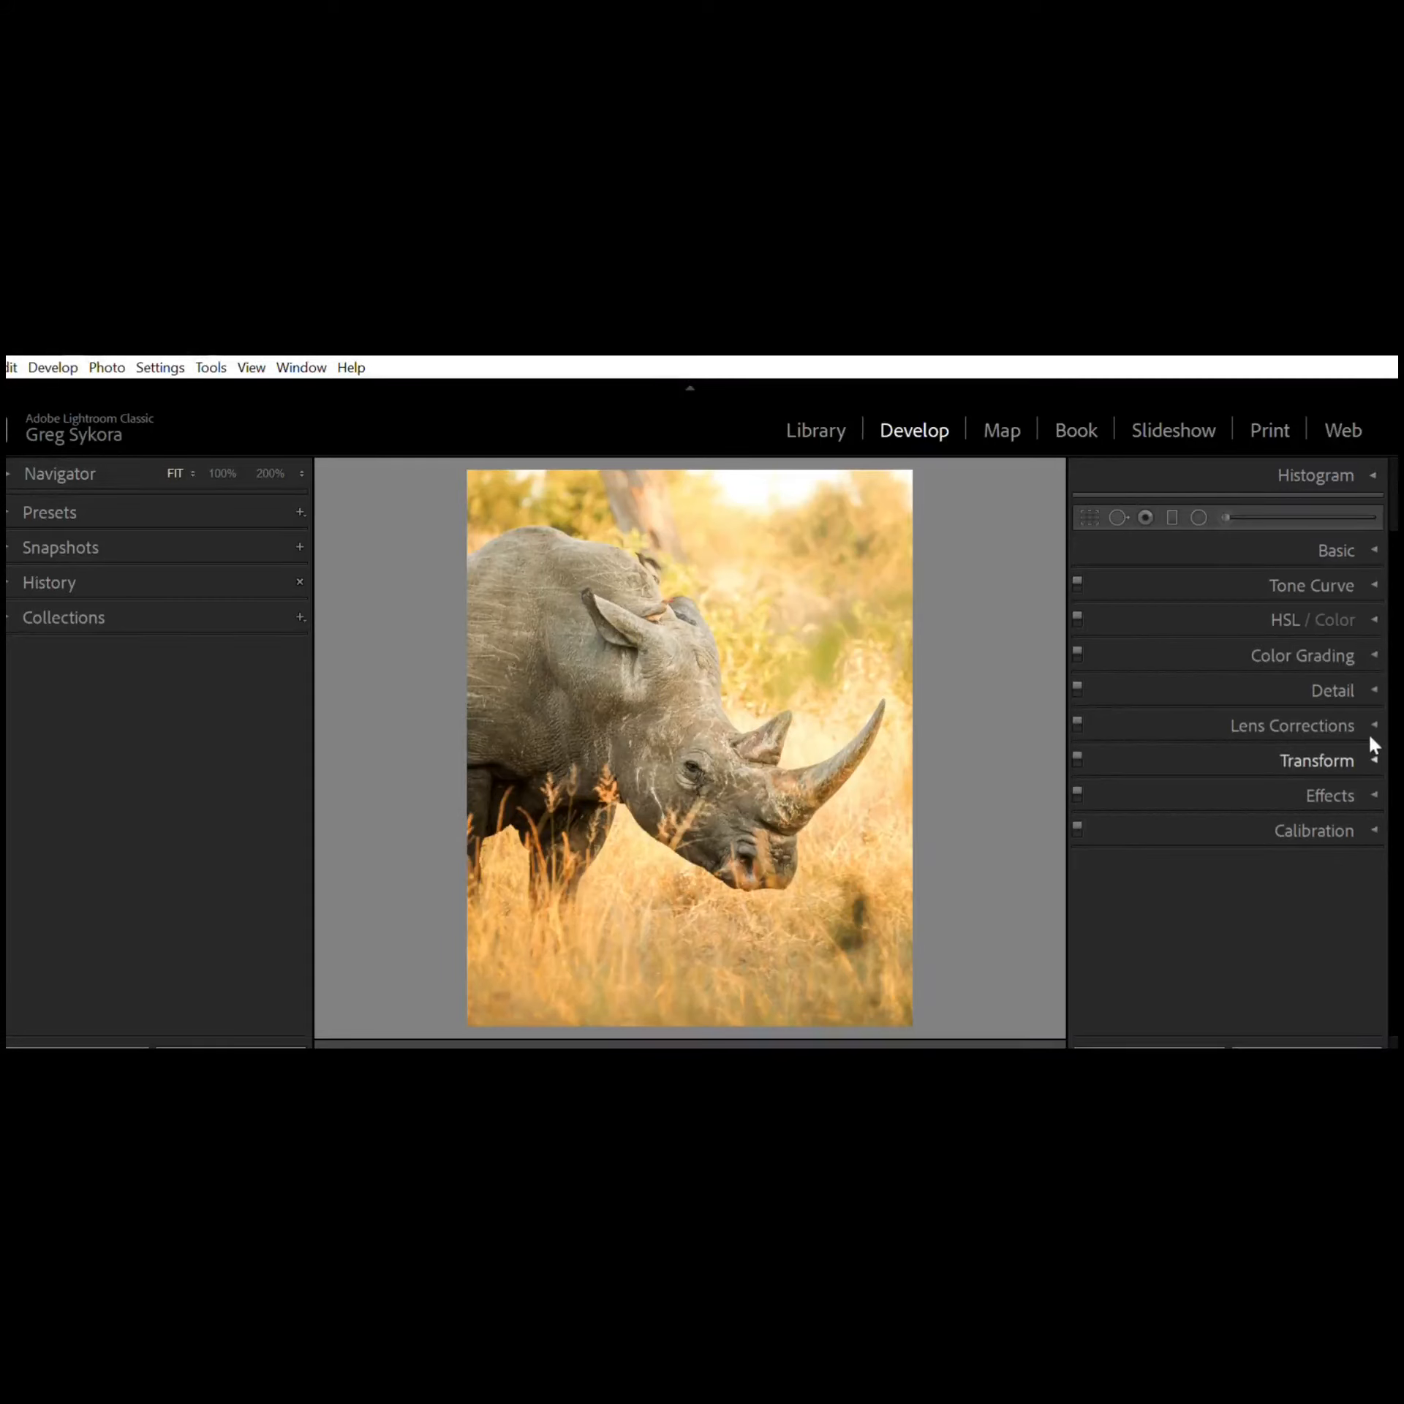
Step: Open the Effects panel and set the Post-Crop Vignetting Amount to -15 and Midpoint to 2
left_click(1373, 788)
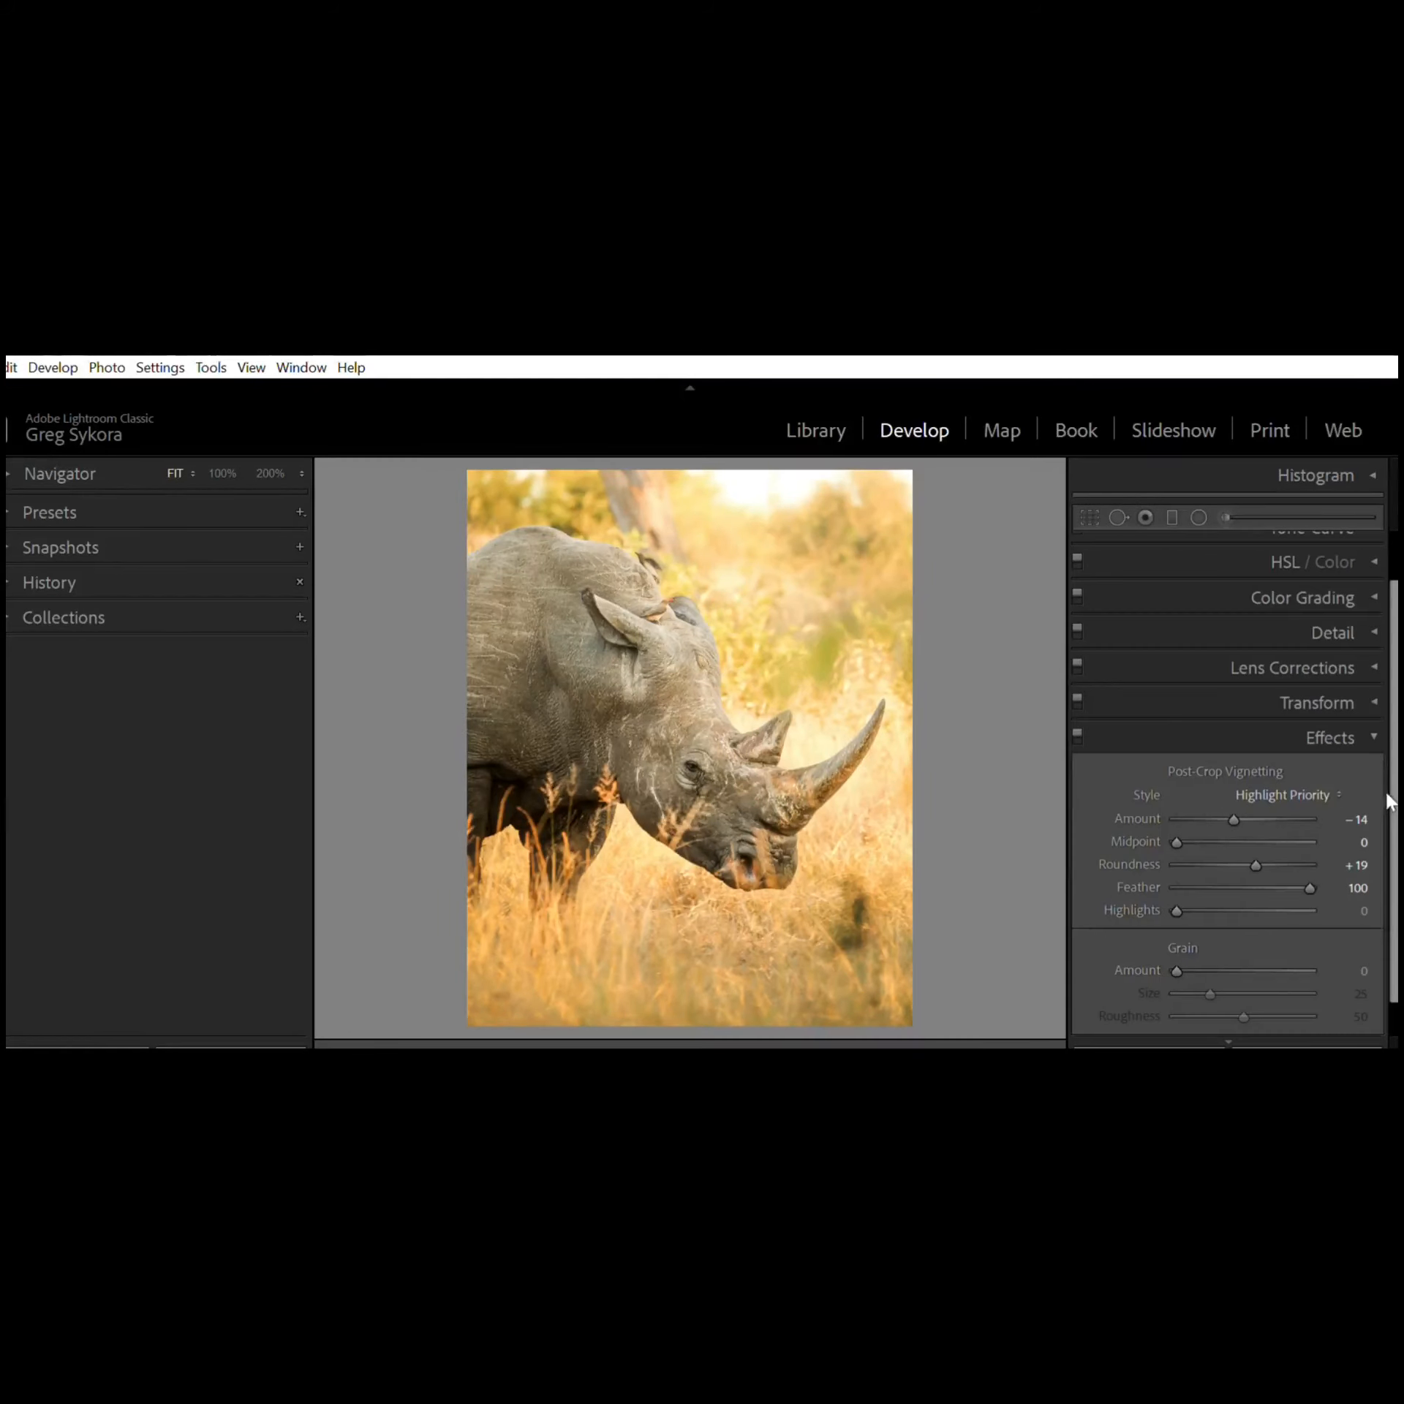
scroll(1390, 811, "down", 1)
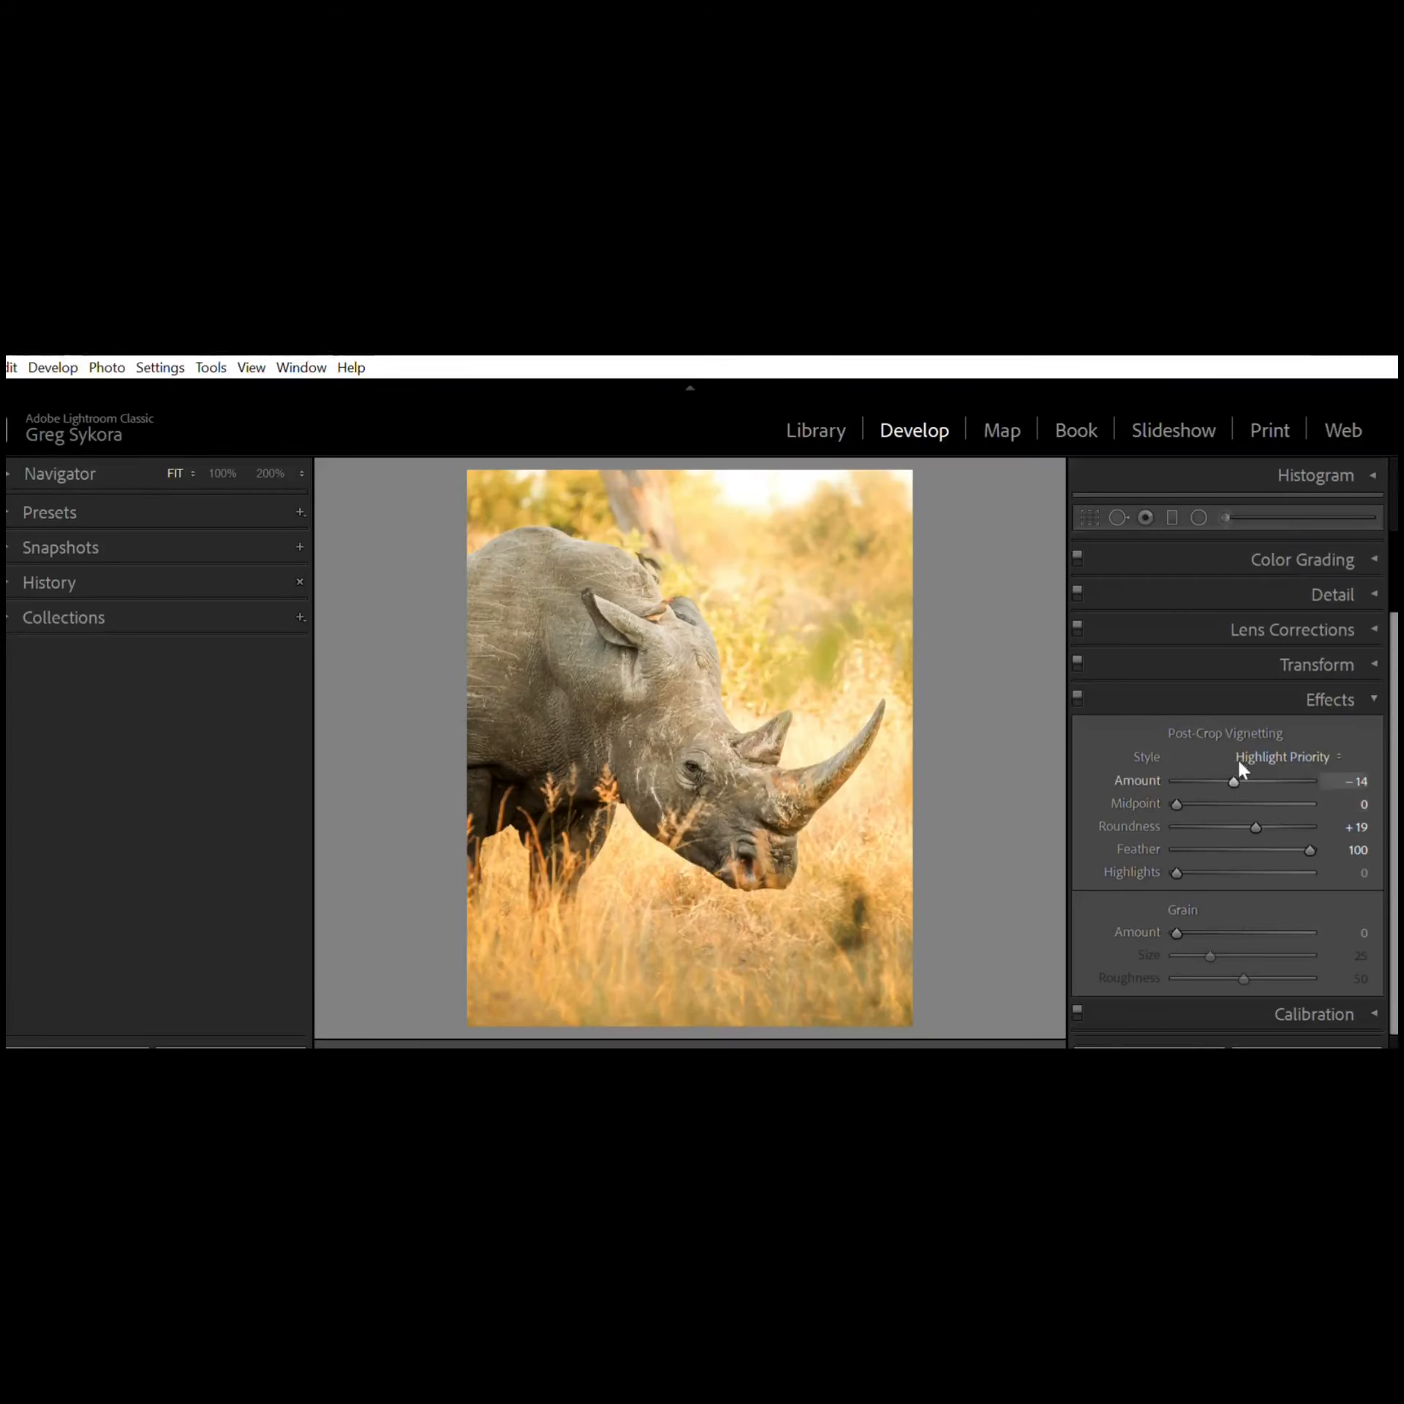
mouse_move(1238, 767)
left_mouse_down()
mouse_move(1225, 768)
mouse_move(1267, 763)
mouse_move(1243, 758)
mouse_move(1259, 761)
mouse_move(1186, 799)
mouse_move(1243, 789)
left_mouse_up()
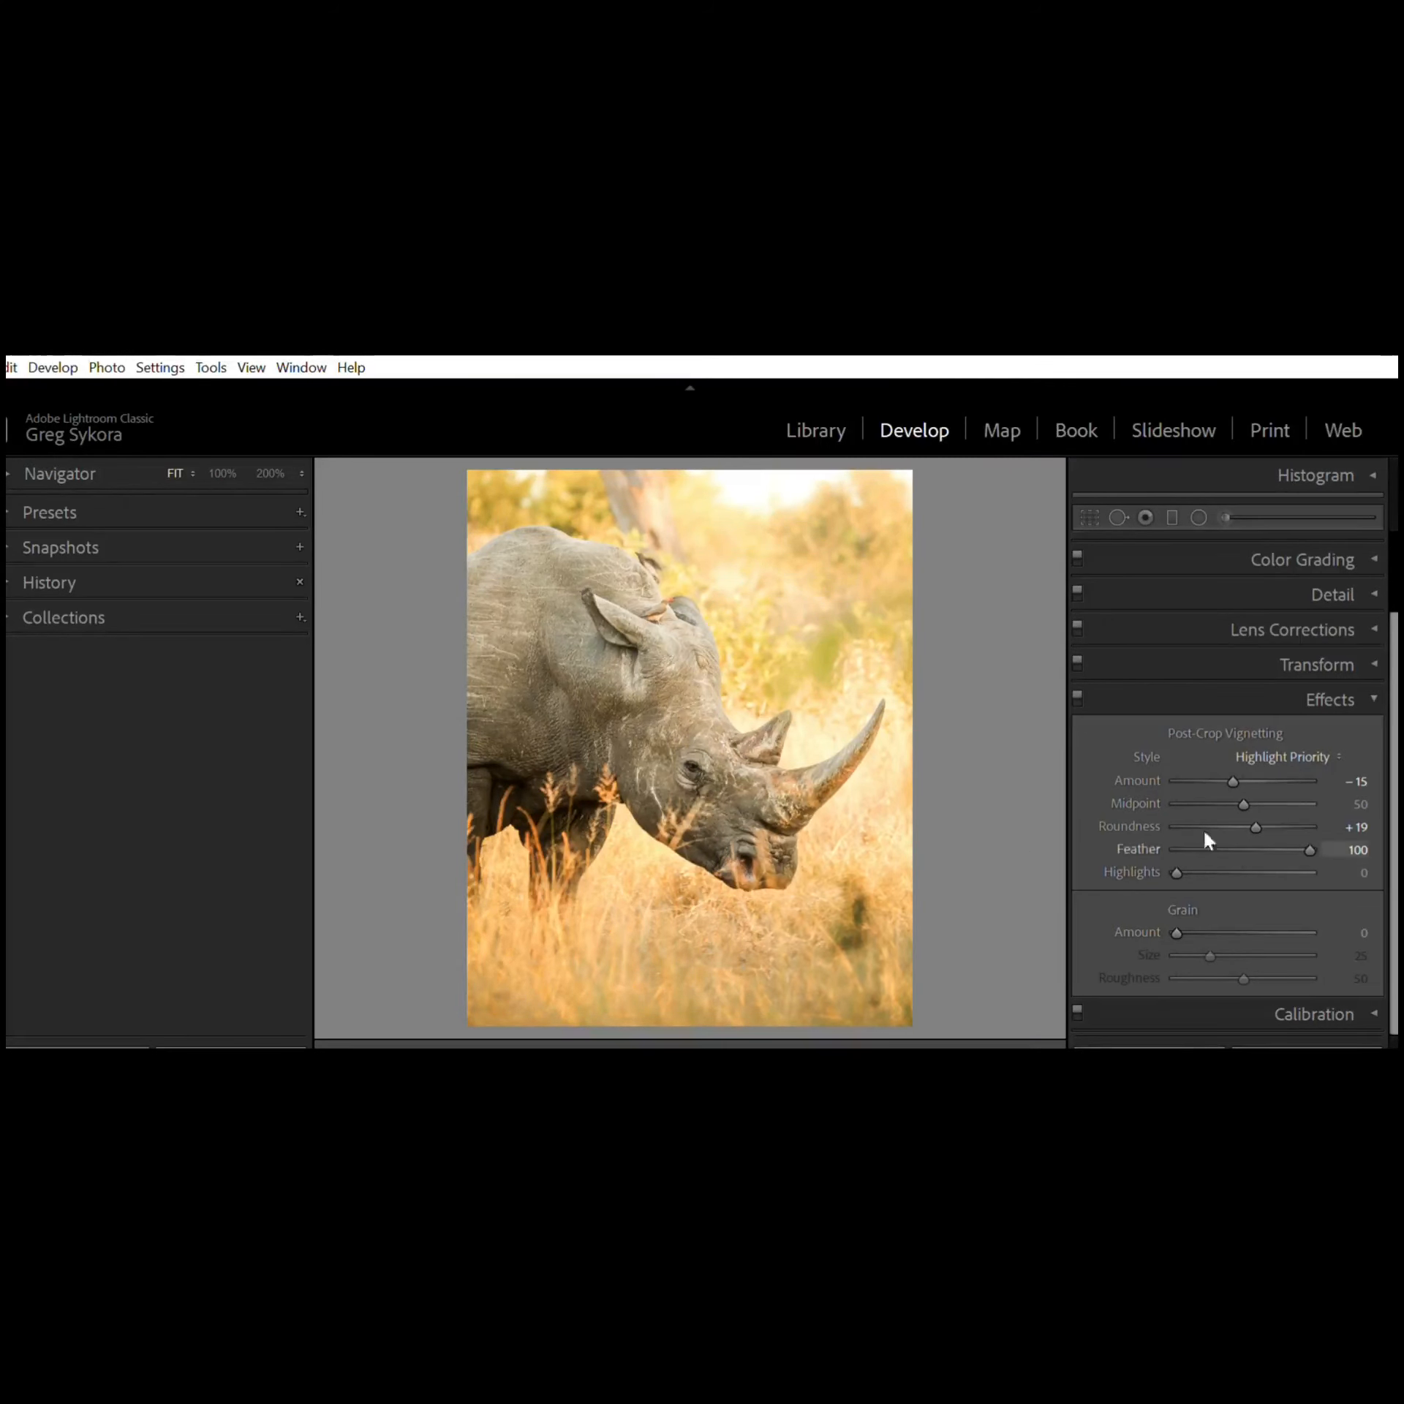
left_click_drag(1248, 783, 1174, 780)
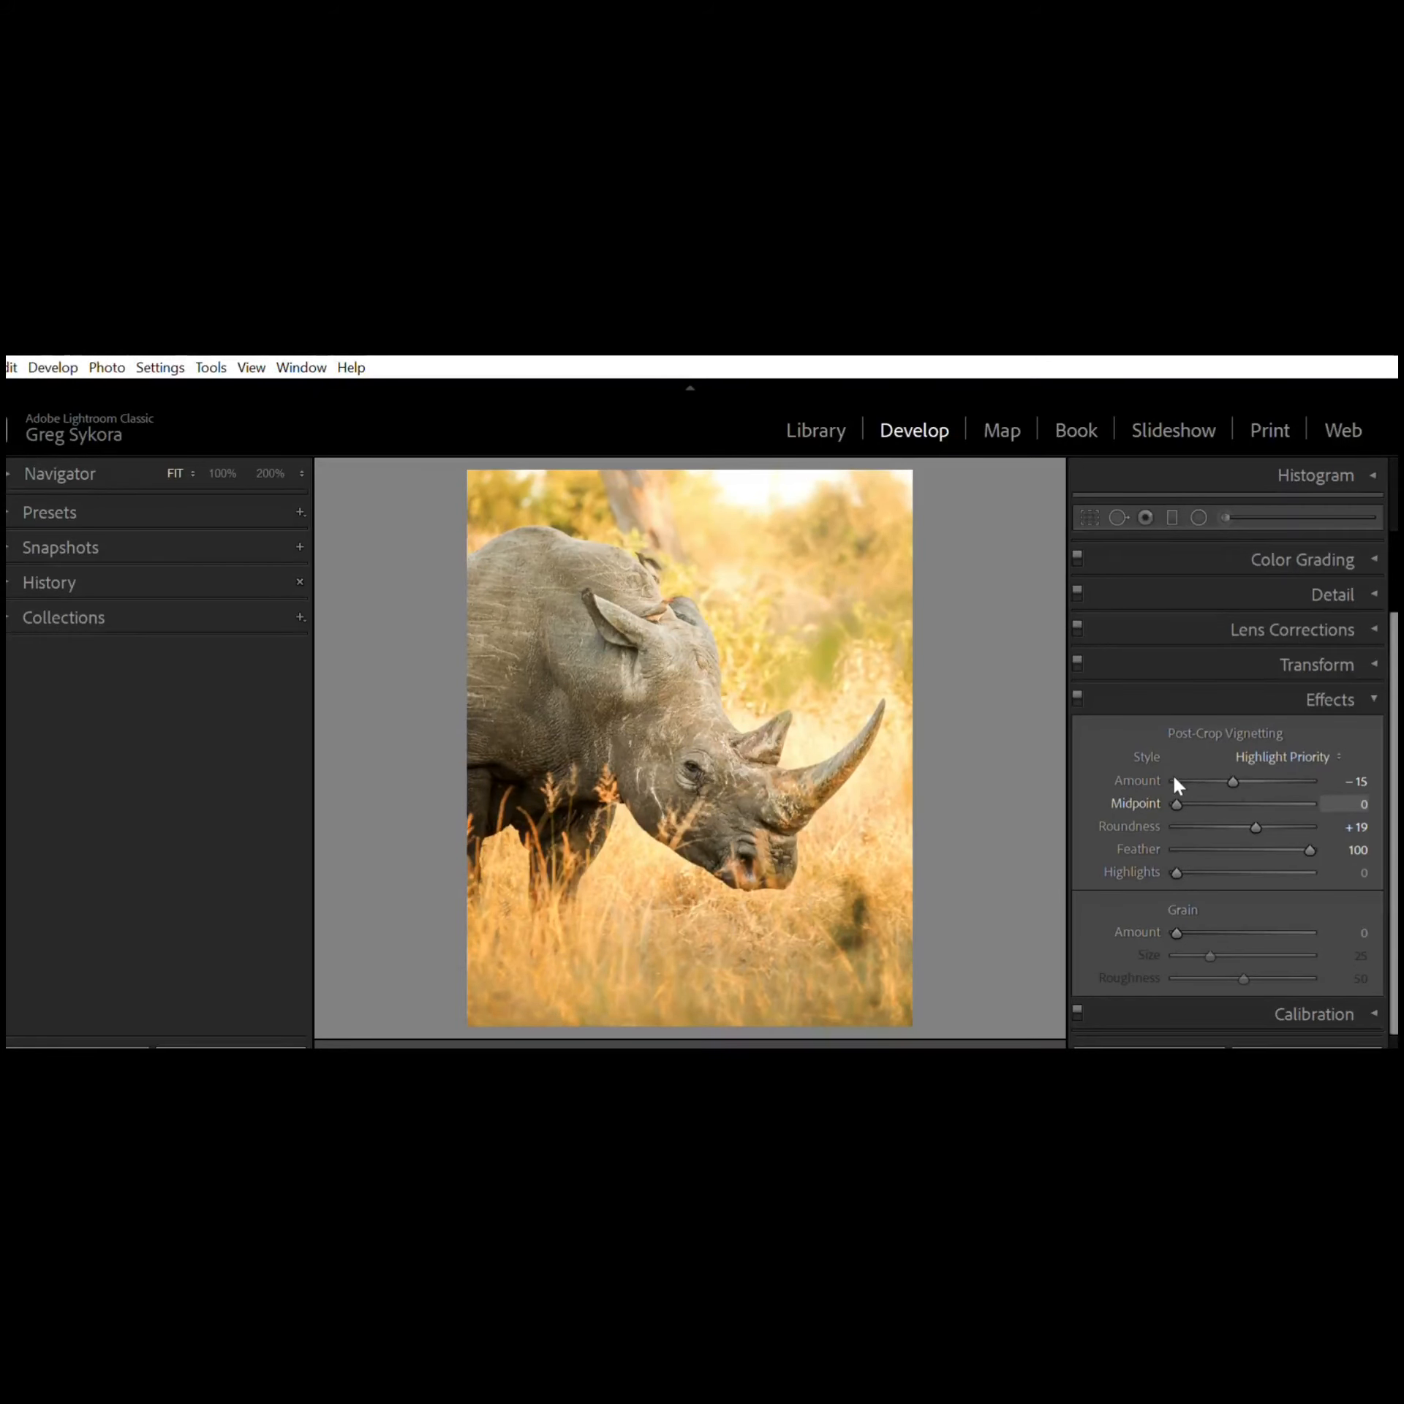
left_click_drag(1176, 783, 1239, 784)
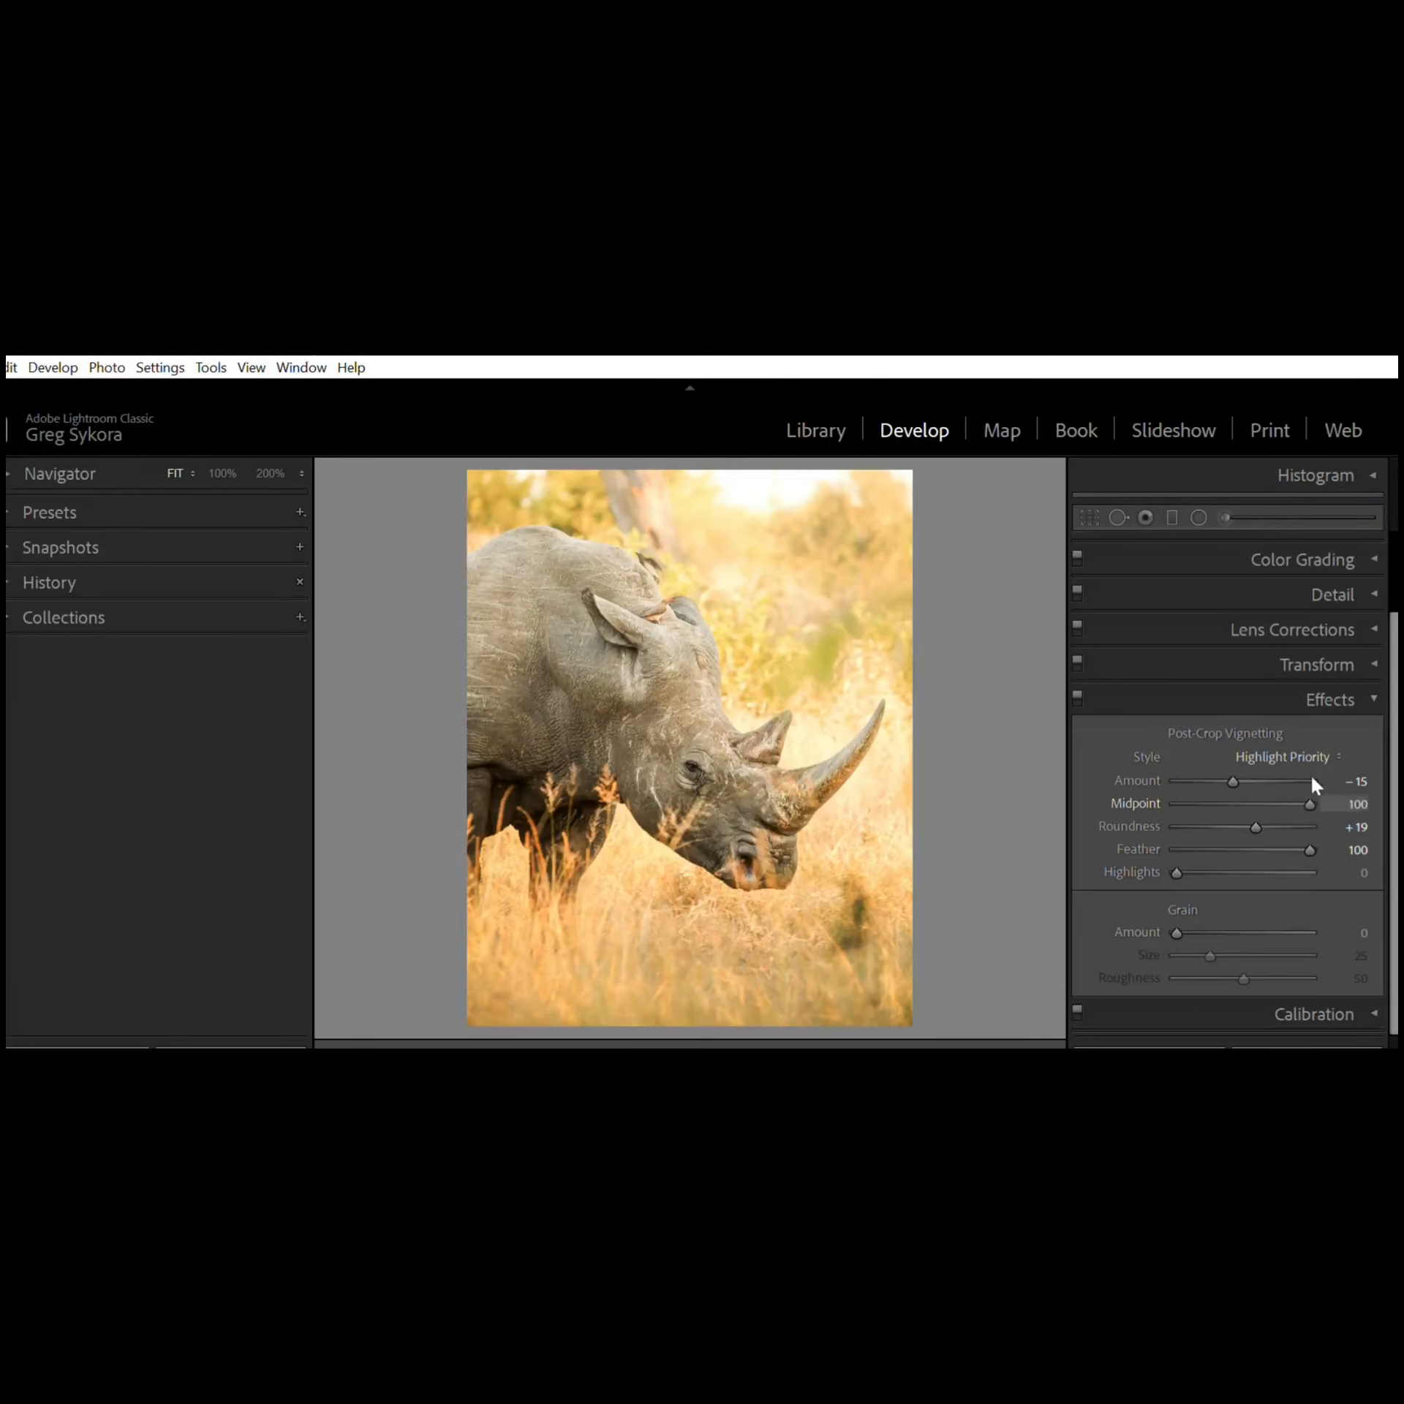
left_click_drag(1279, 785, 1242, 784)
left_click_drag(1237, 796, 1181, 786)
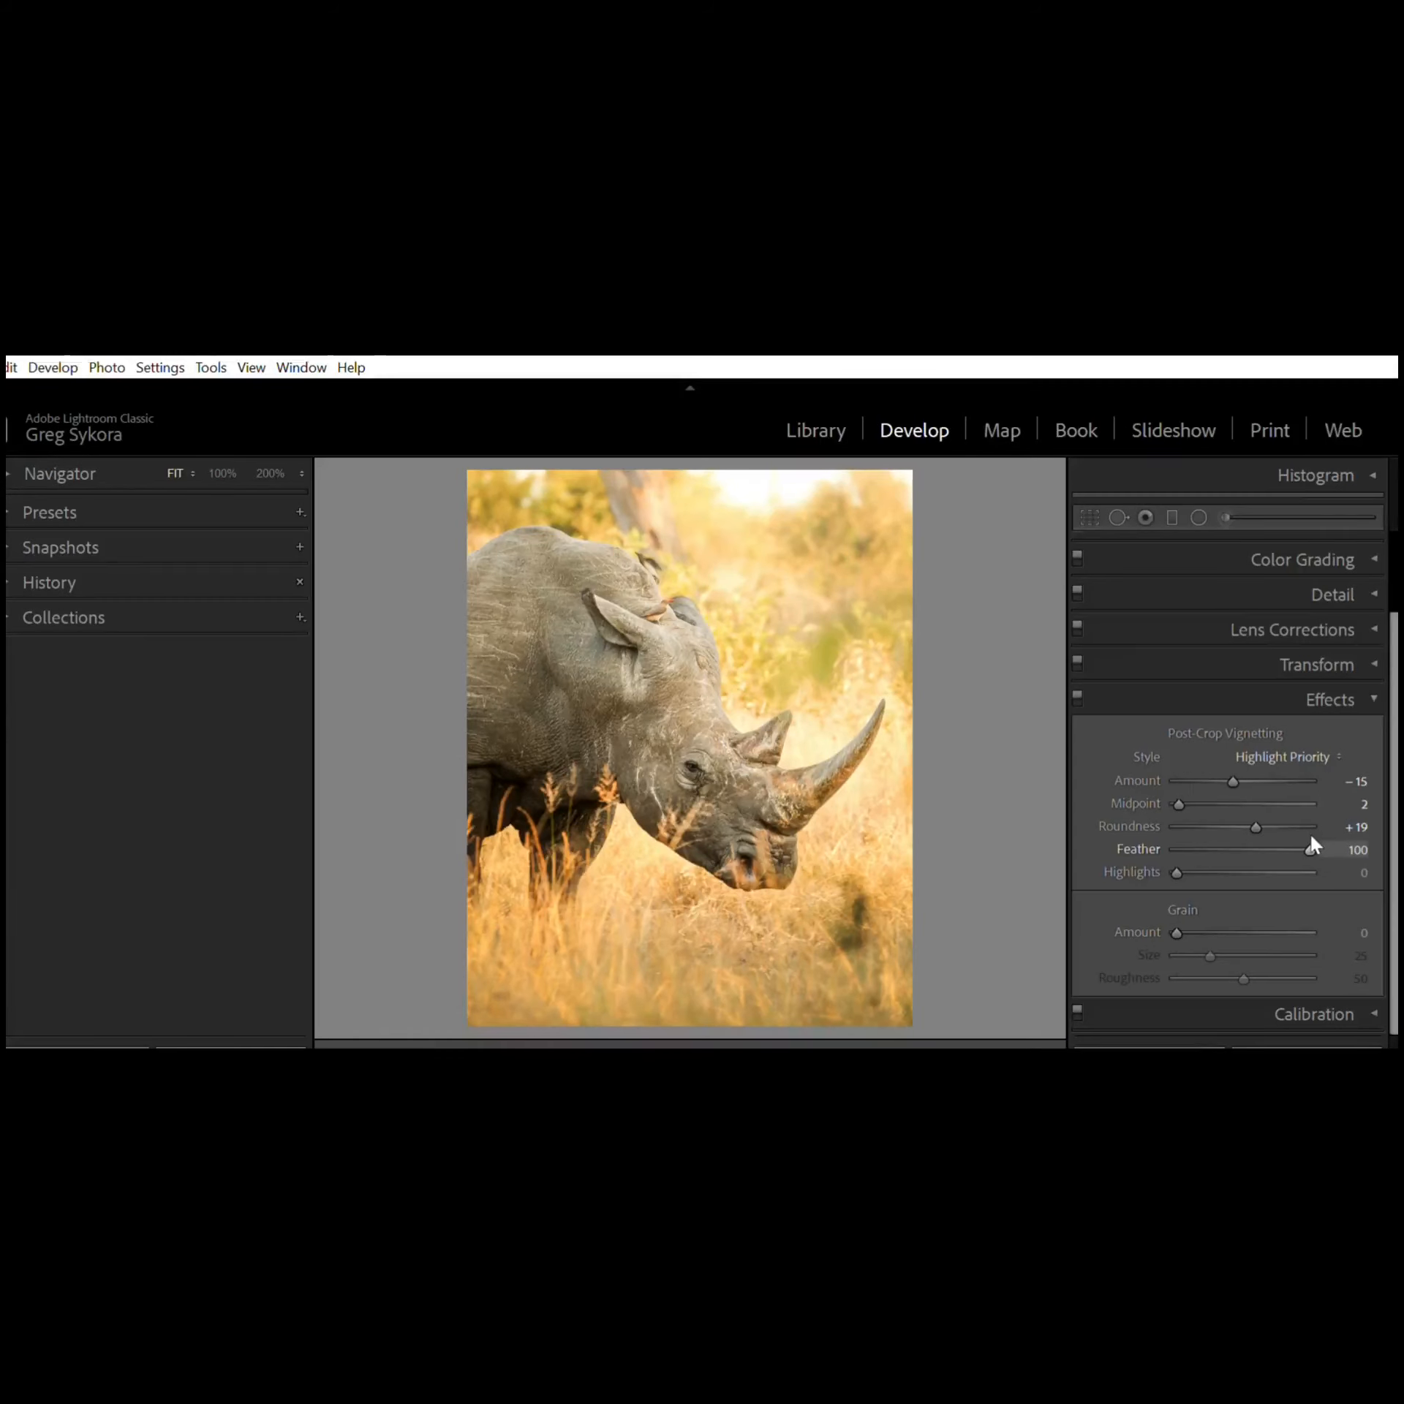
Step: Try lowering the vignette Feather to 47 and 2, return it to 100, then collapse the Effects panel
left_click_drag(1303, 824, 1233, 827)
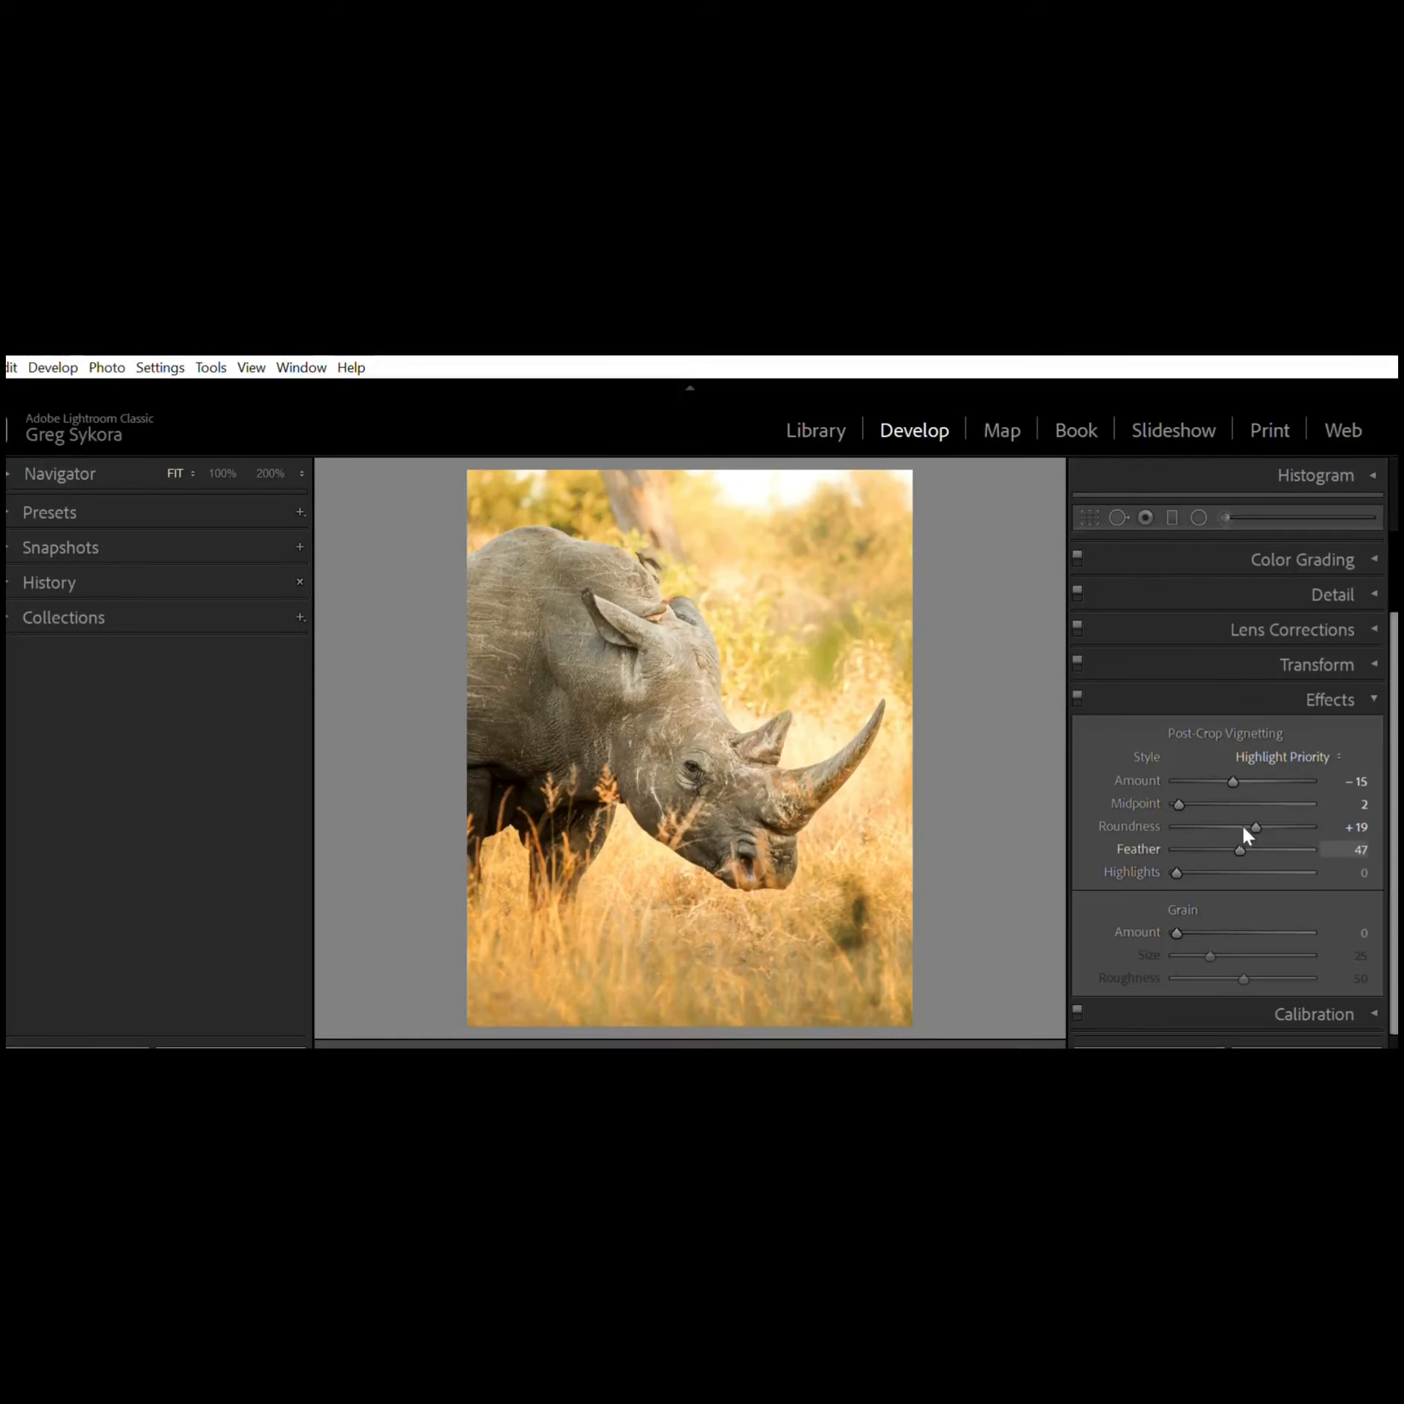
left_click_drag(1242, 837, 1312, 841)
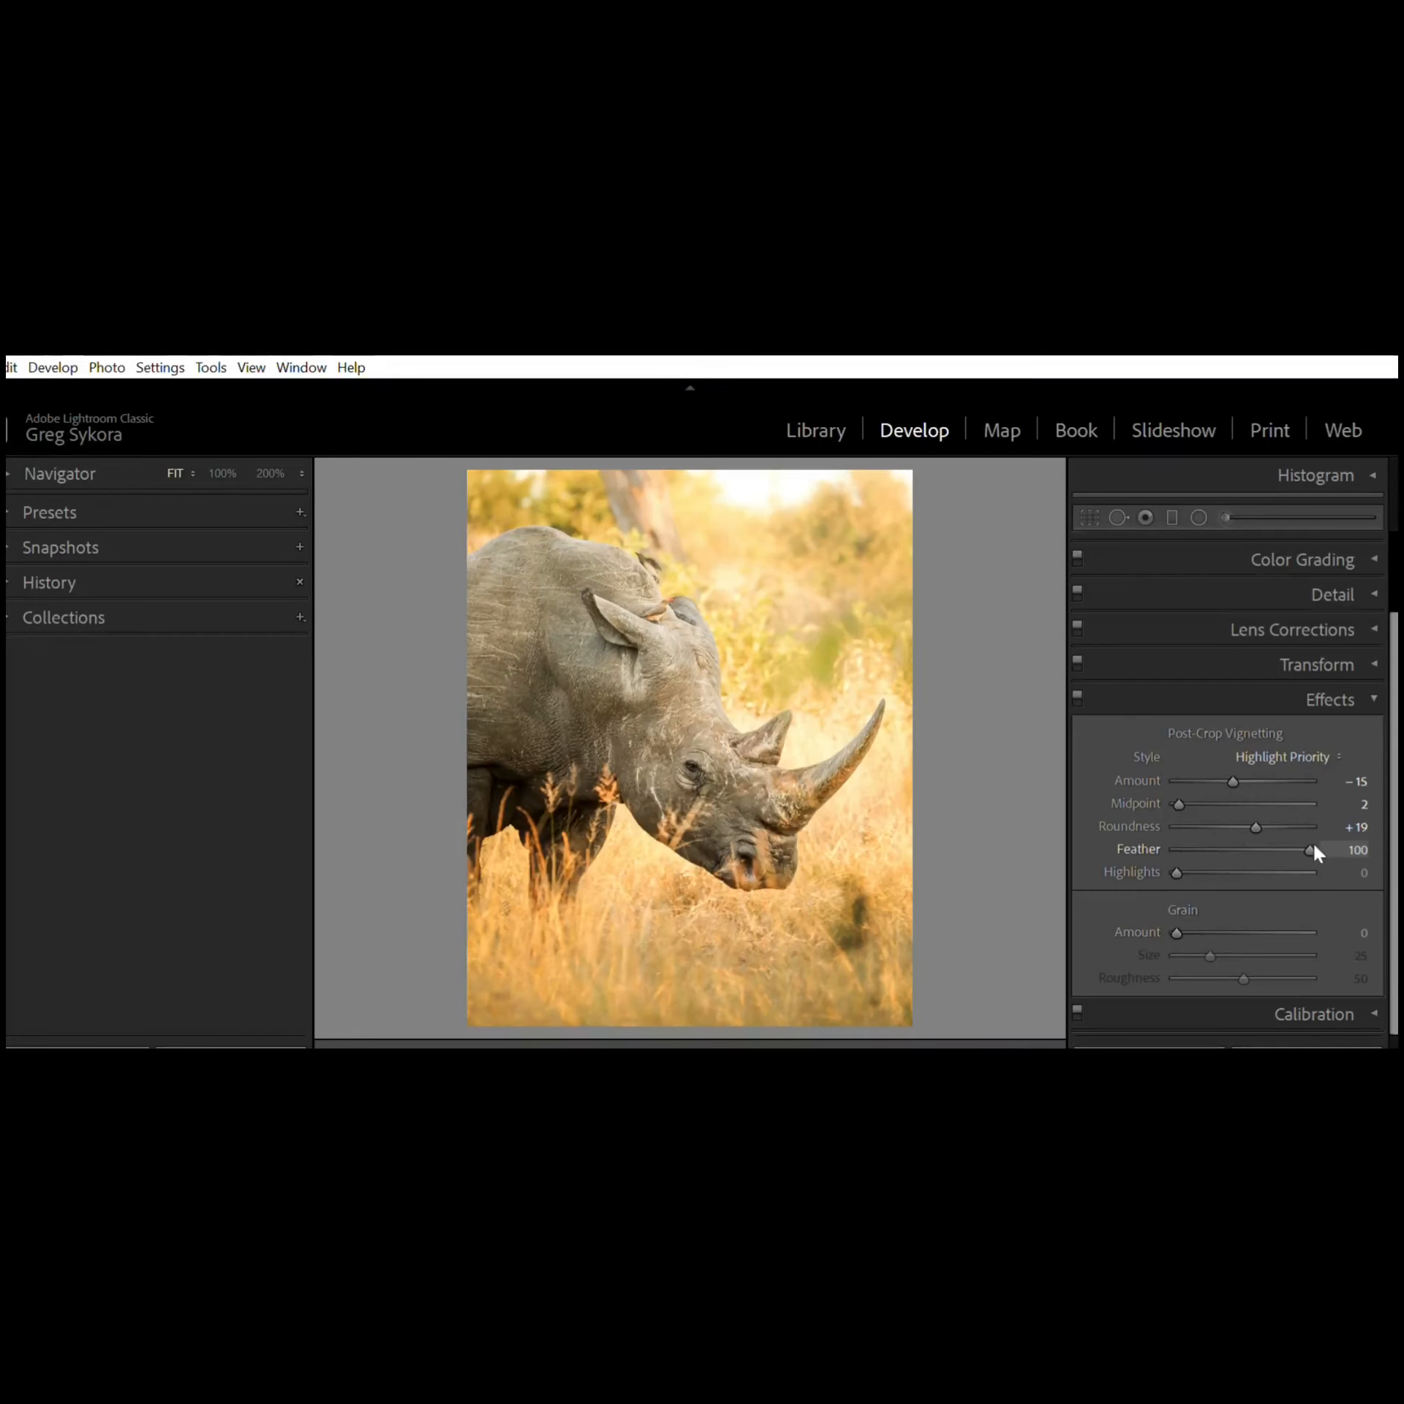
left_click_drag(1313, 845, 1161, 850)
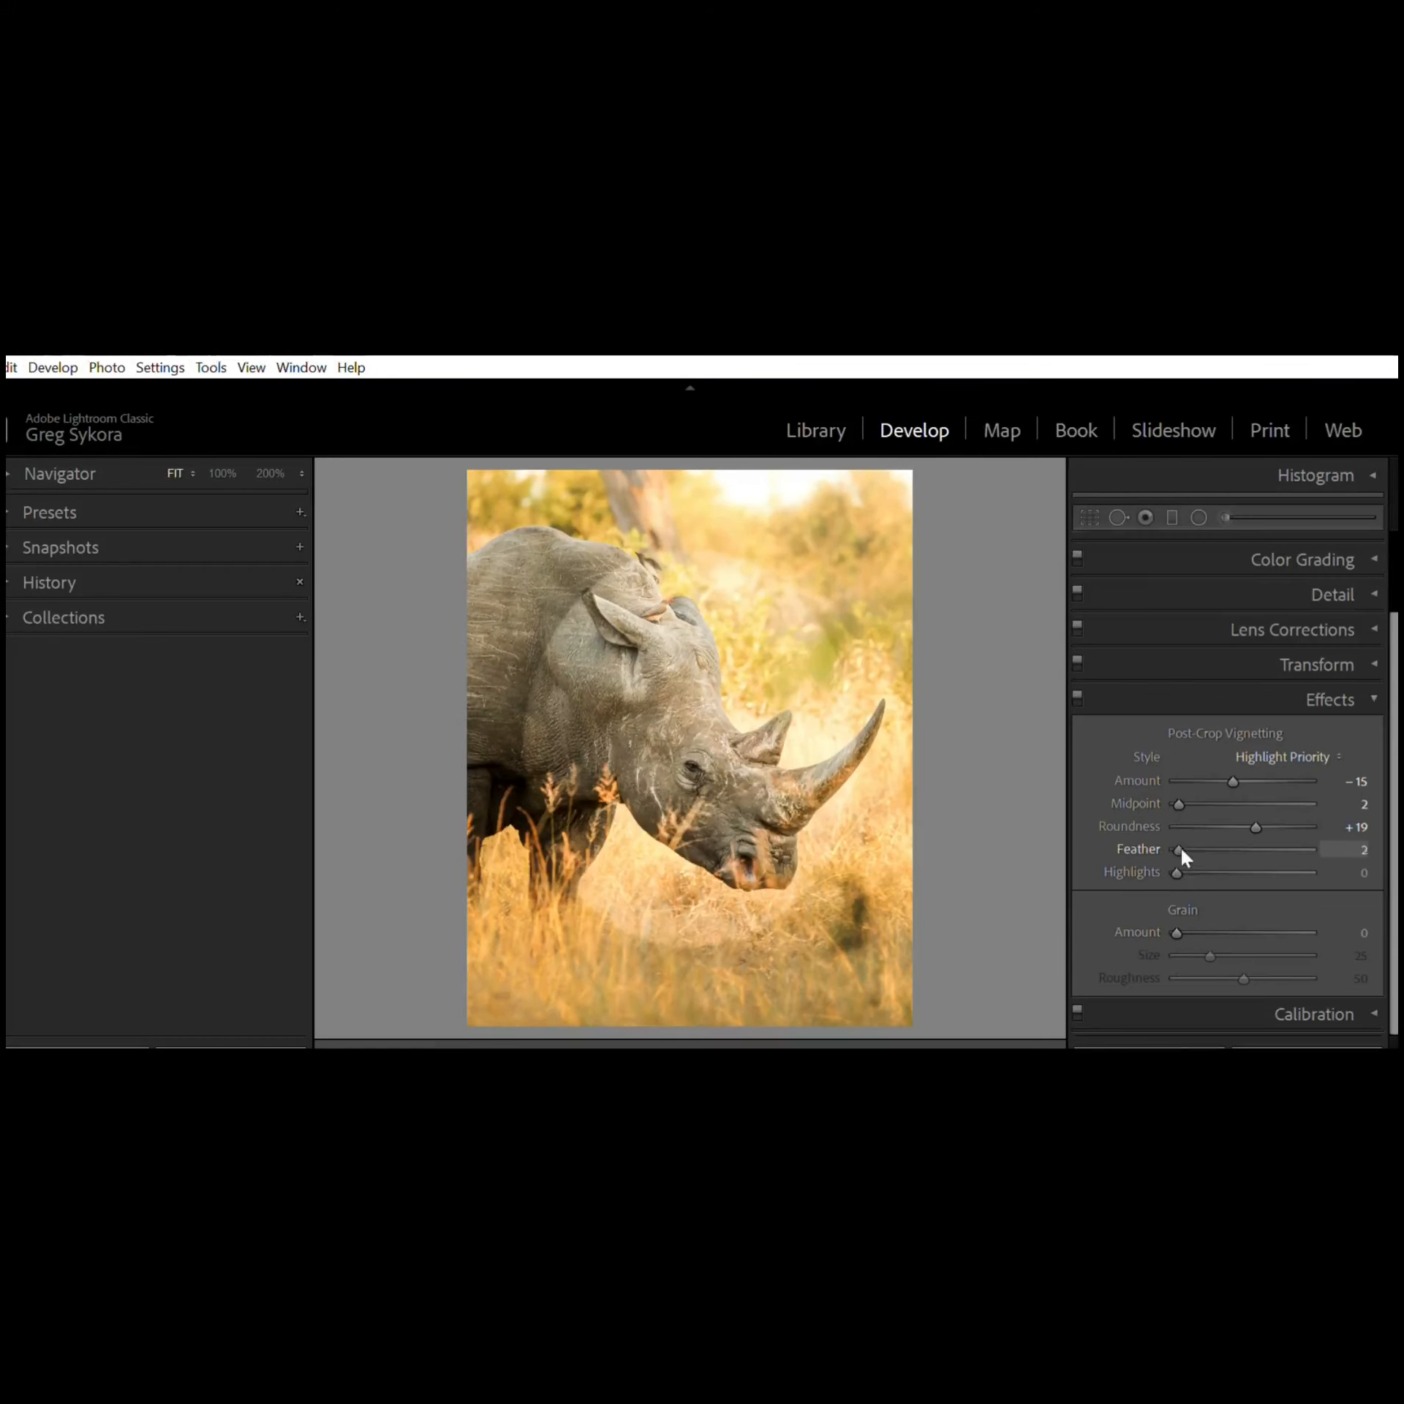
left_click_drag(1180, 847, 1251, 824)
left_click_drag(1261, 825, 1316, 821)
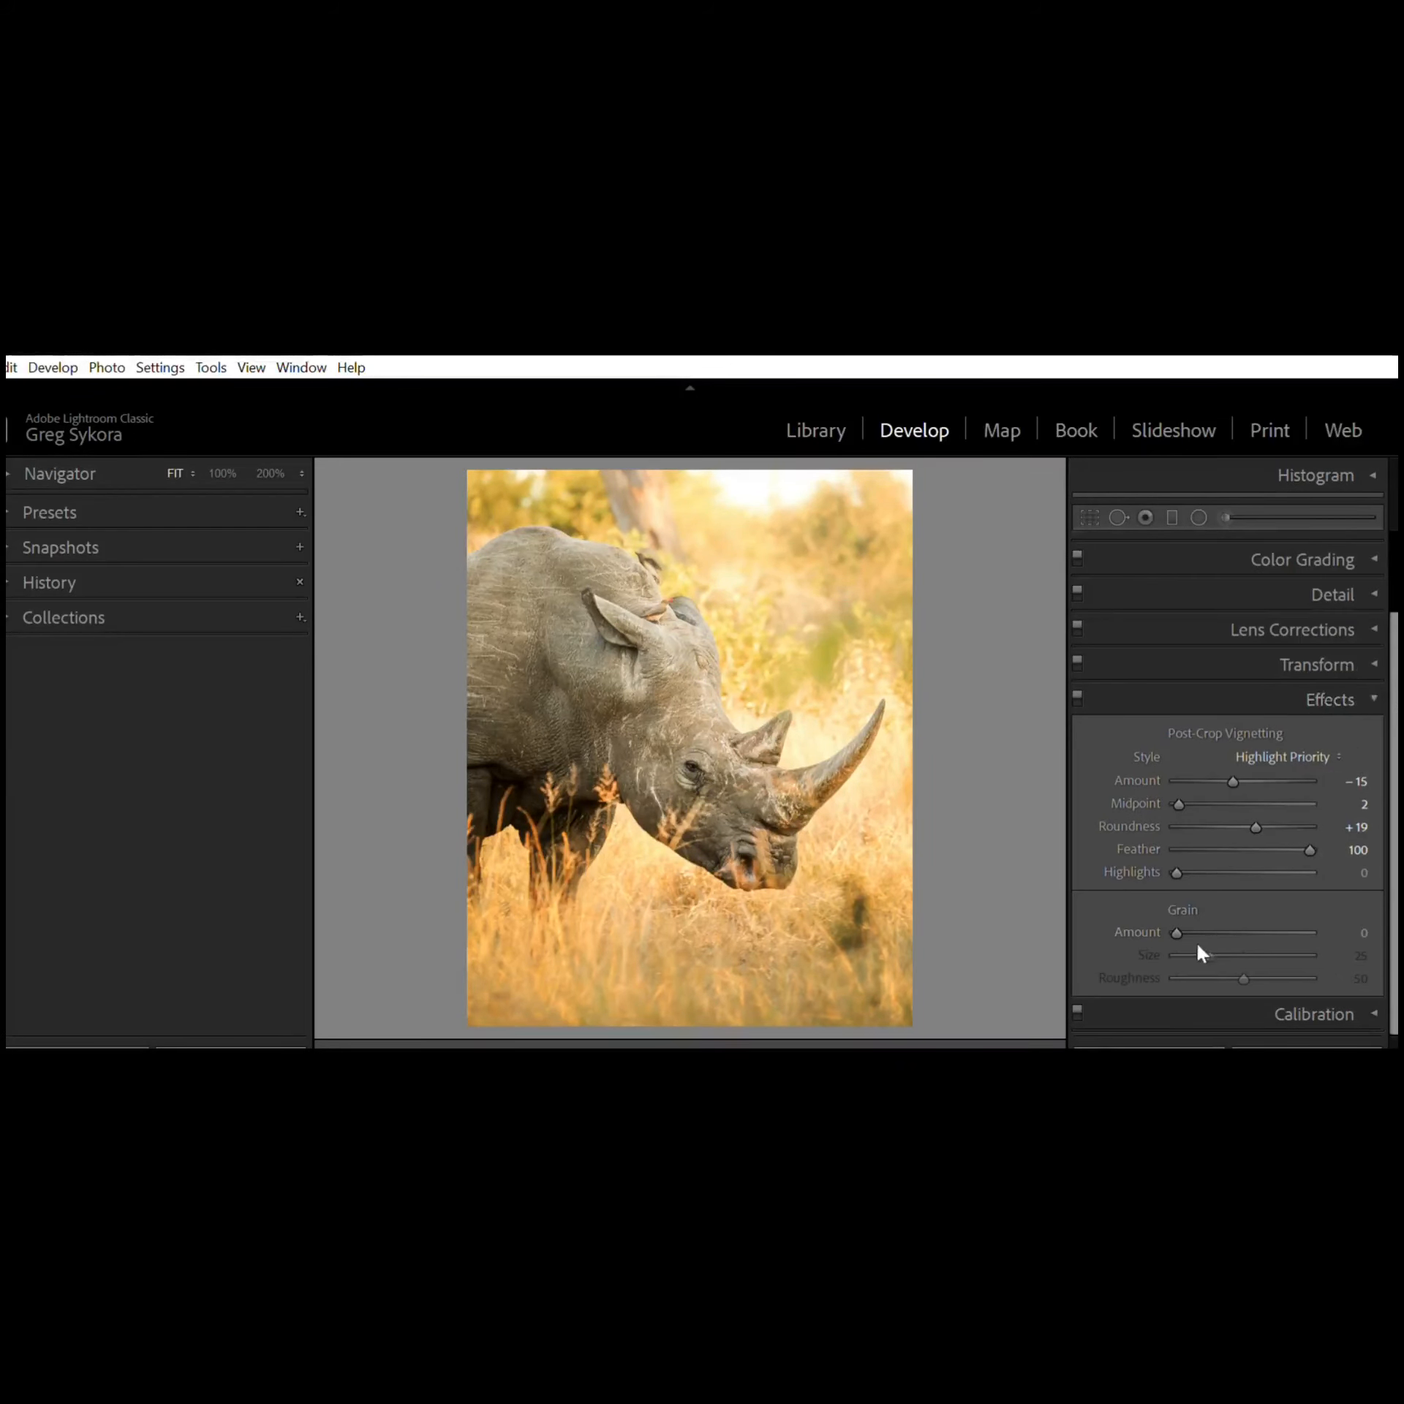
mouse_move(1190, 913)
left_mouse_down()
mouse_move(1208, 911)
mouse_move(1168, 925)
left_mouse_up()
left_click(1370, 689)
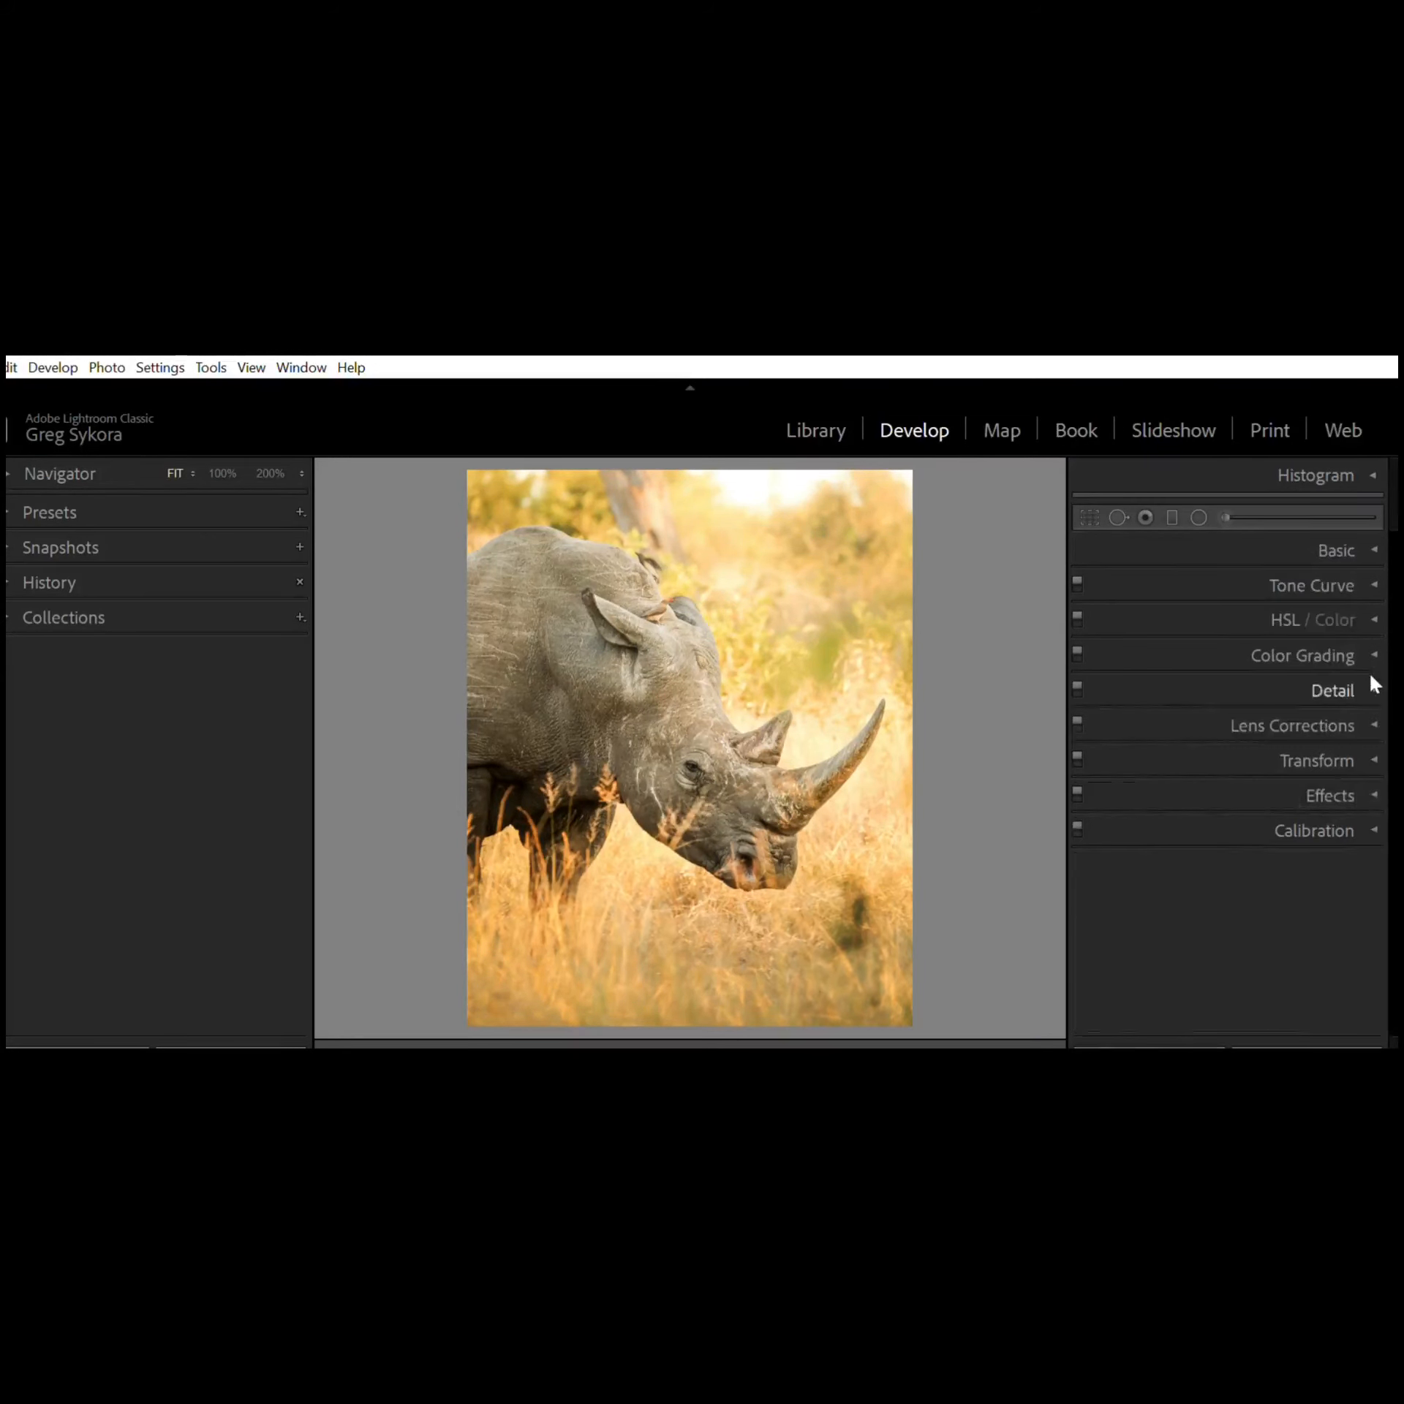
Step: Open the Calibration panel to examine its shadow tint and primary sliders, then collapse it
left_click(1377, 819)
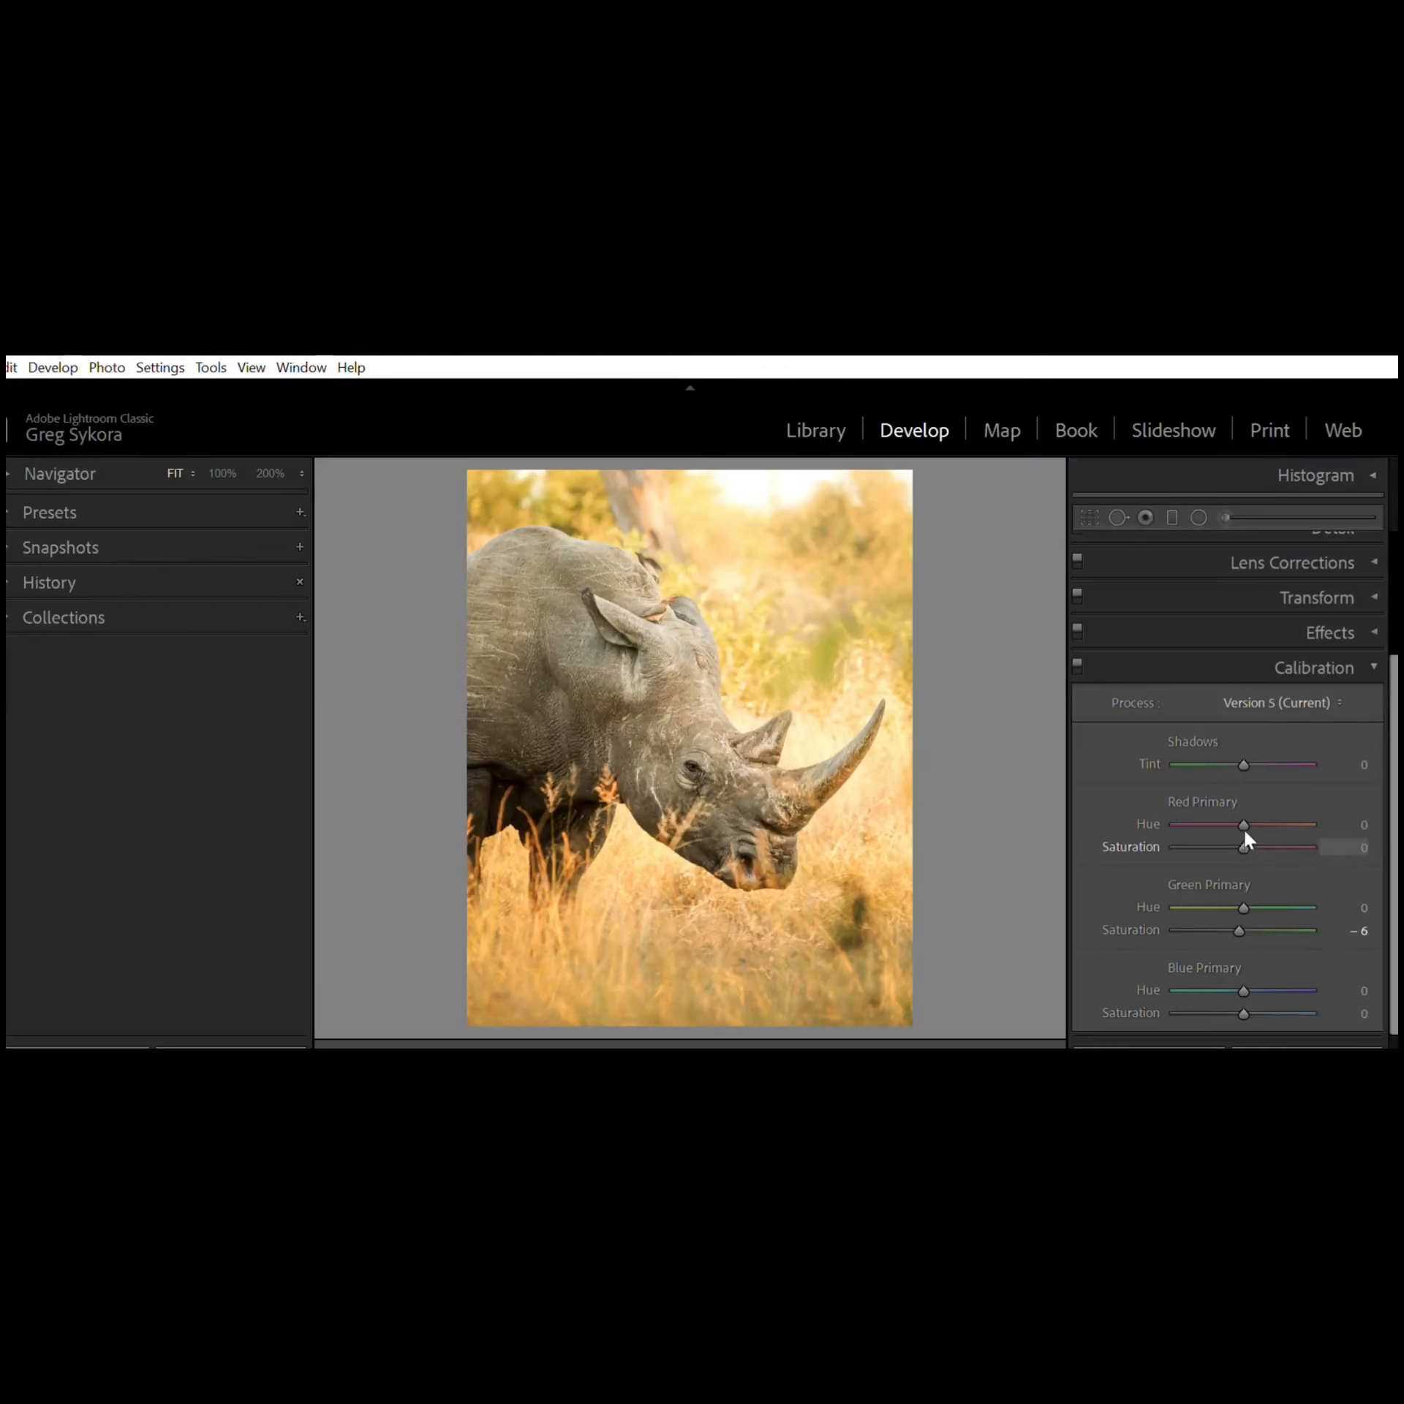
mouse_move(1244, 833)
left_mouse_down()
mouse_move(1268, 838)
mouse_move(1244, 831)
mouse_move(1262, 814)
mouse_move(1304, 814)
mouse_move(1190, 838)
mouse_move(1244, 837)
mouse_move(1244, 824)
left_mouse_up()
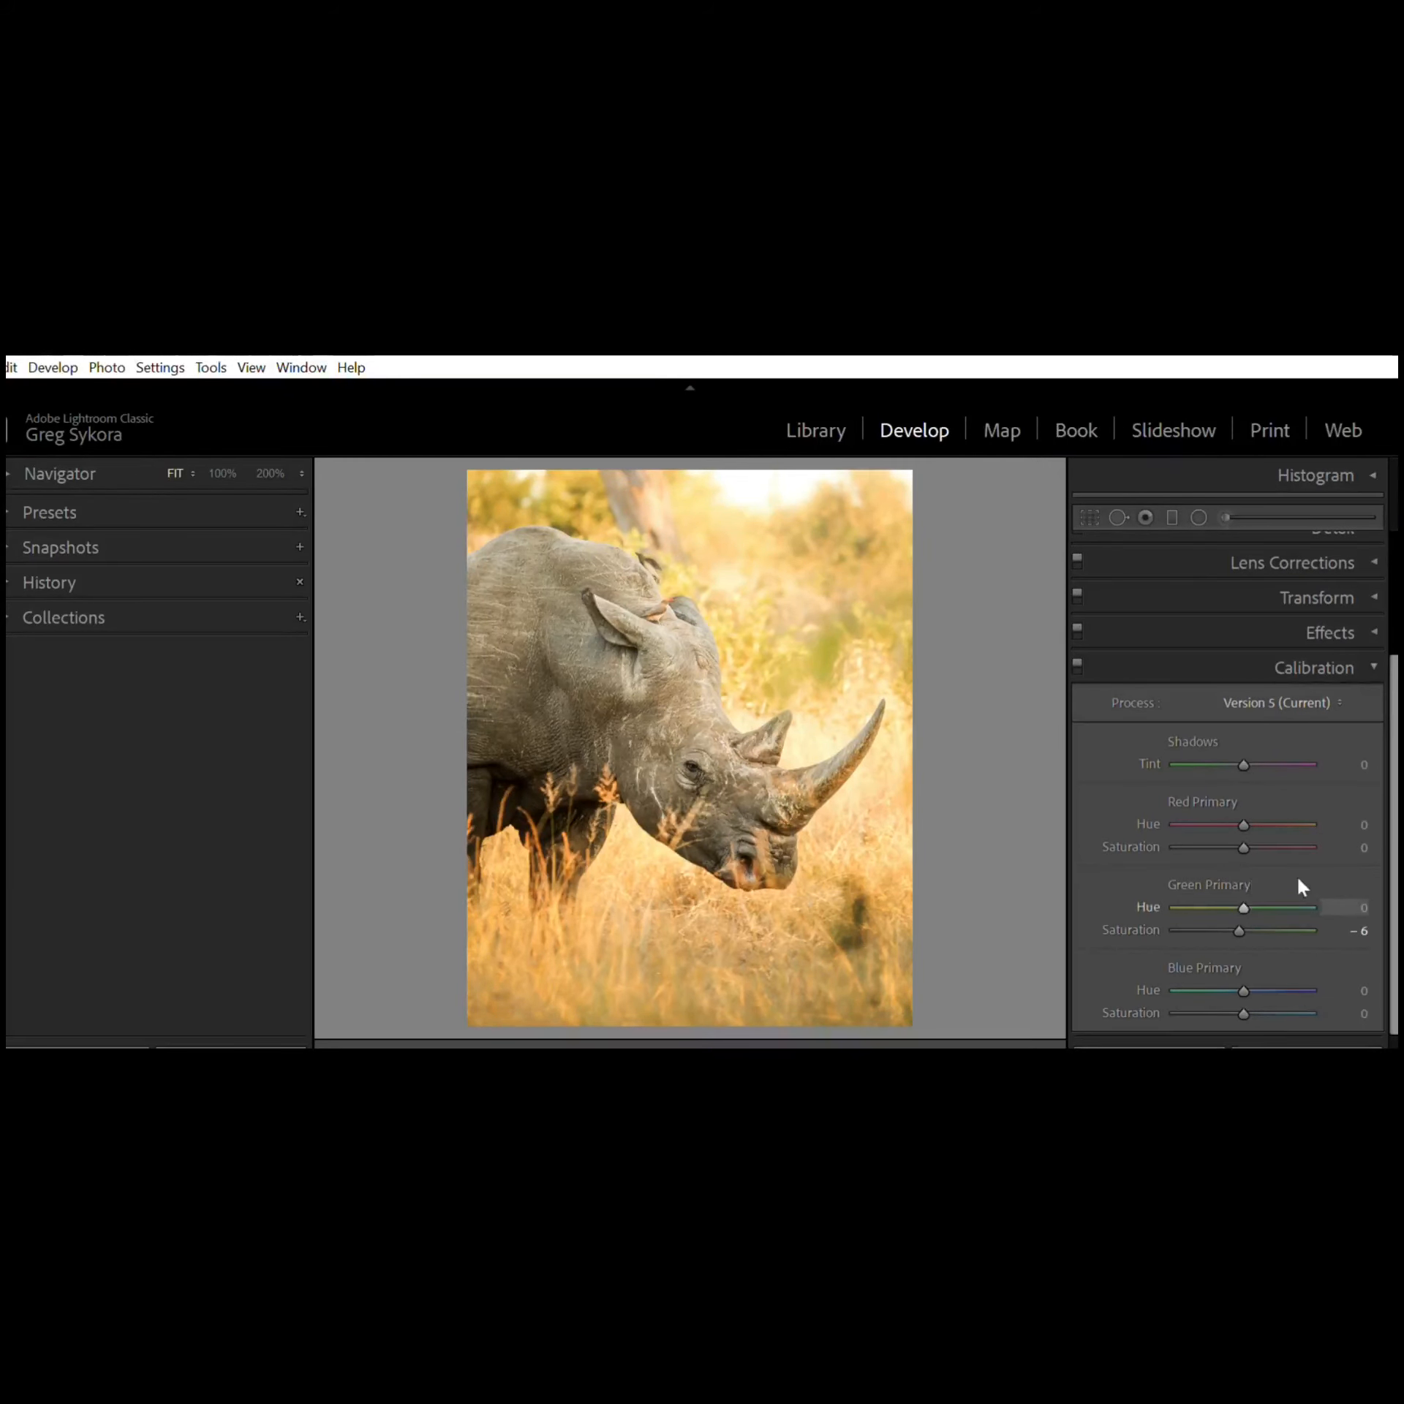
left_click(1375, 660)
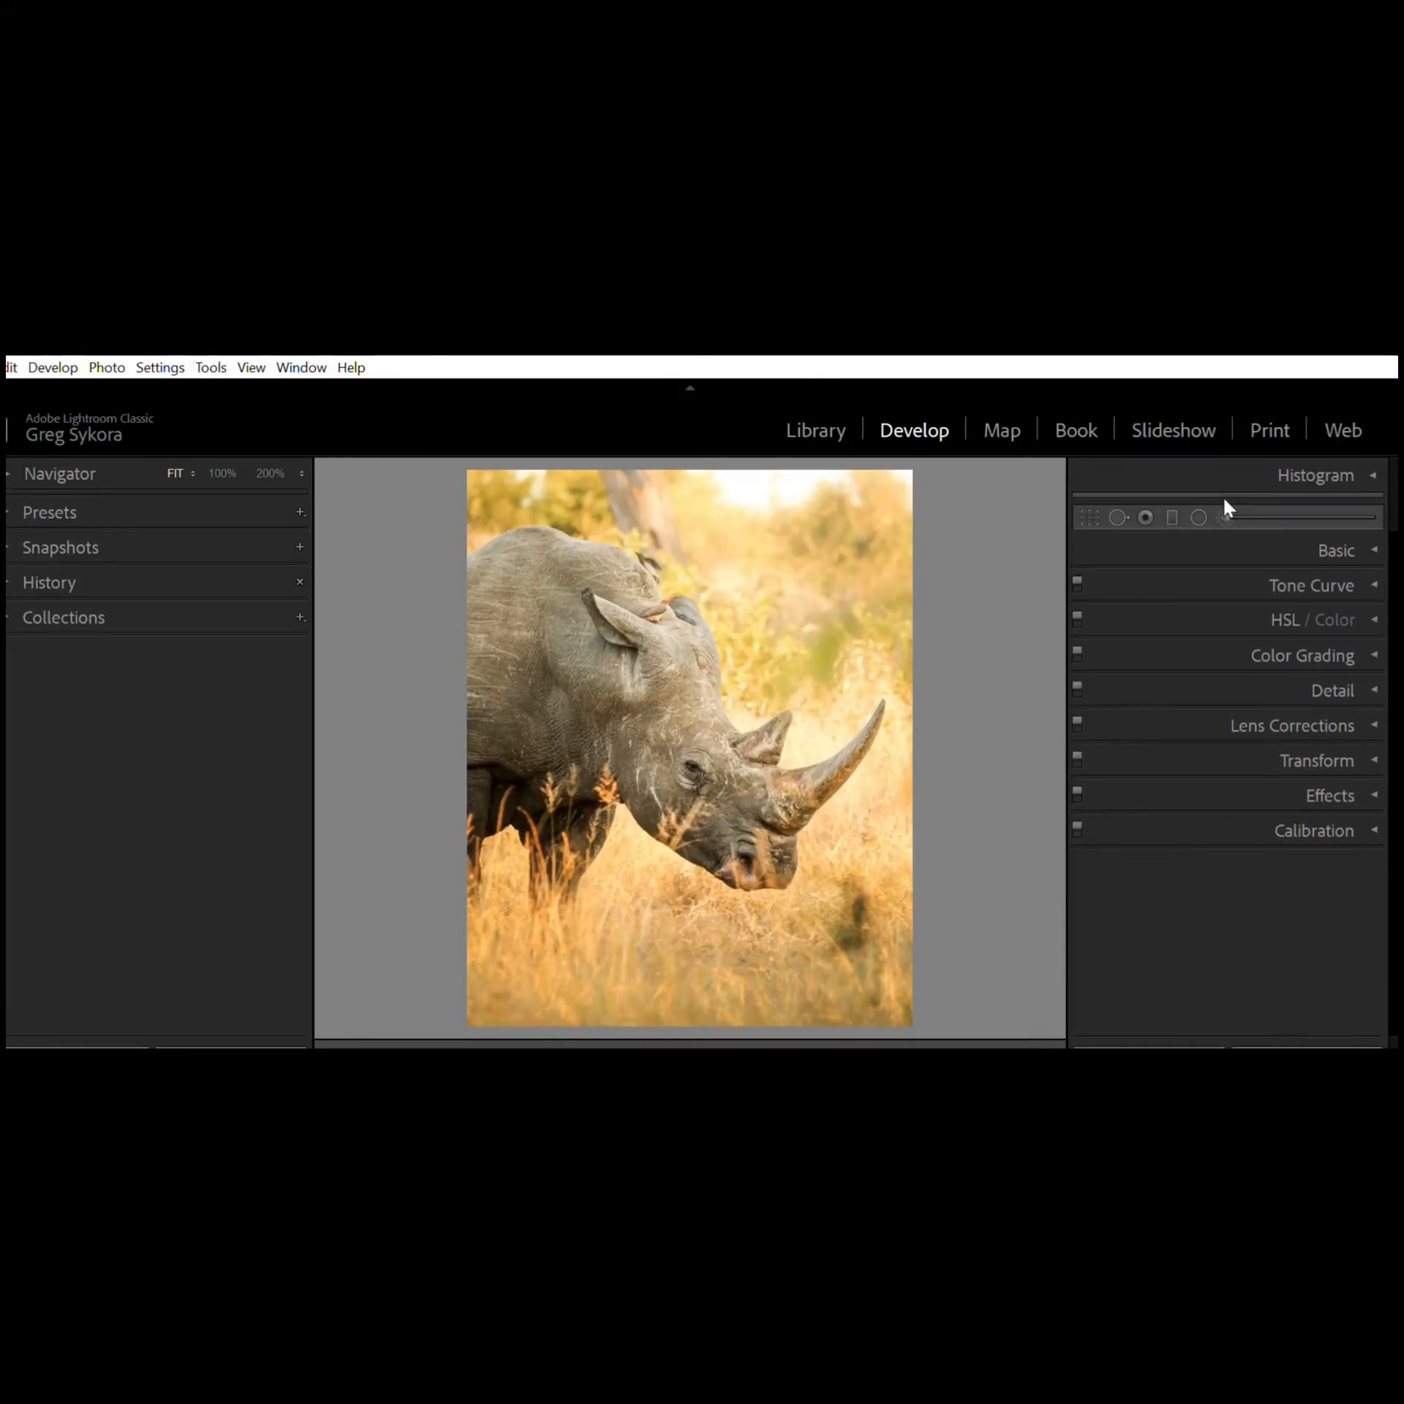
Step: Open the Adjustment Brush and look through its effect and brush settings
left_click(1224, 516)
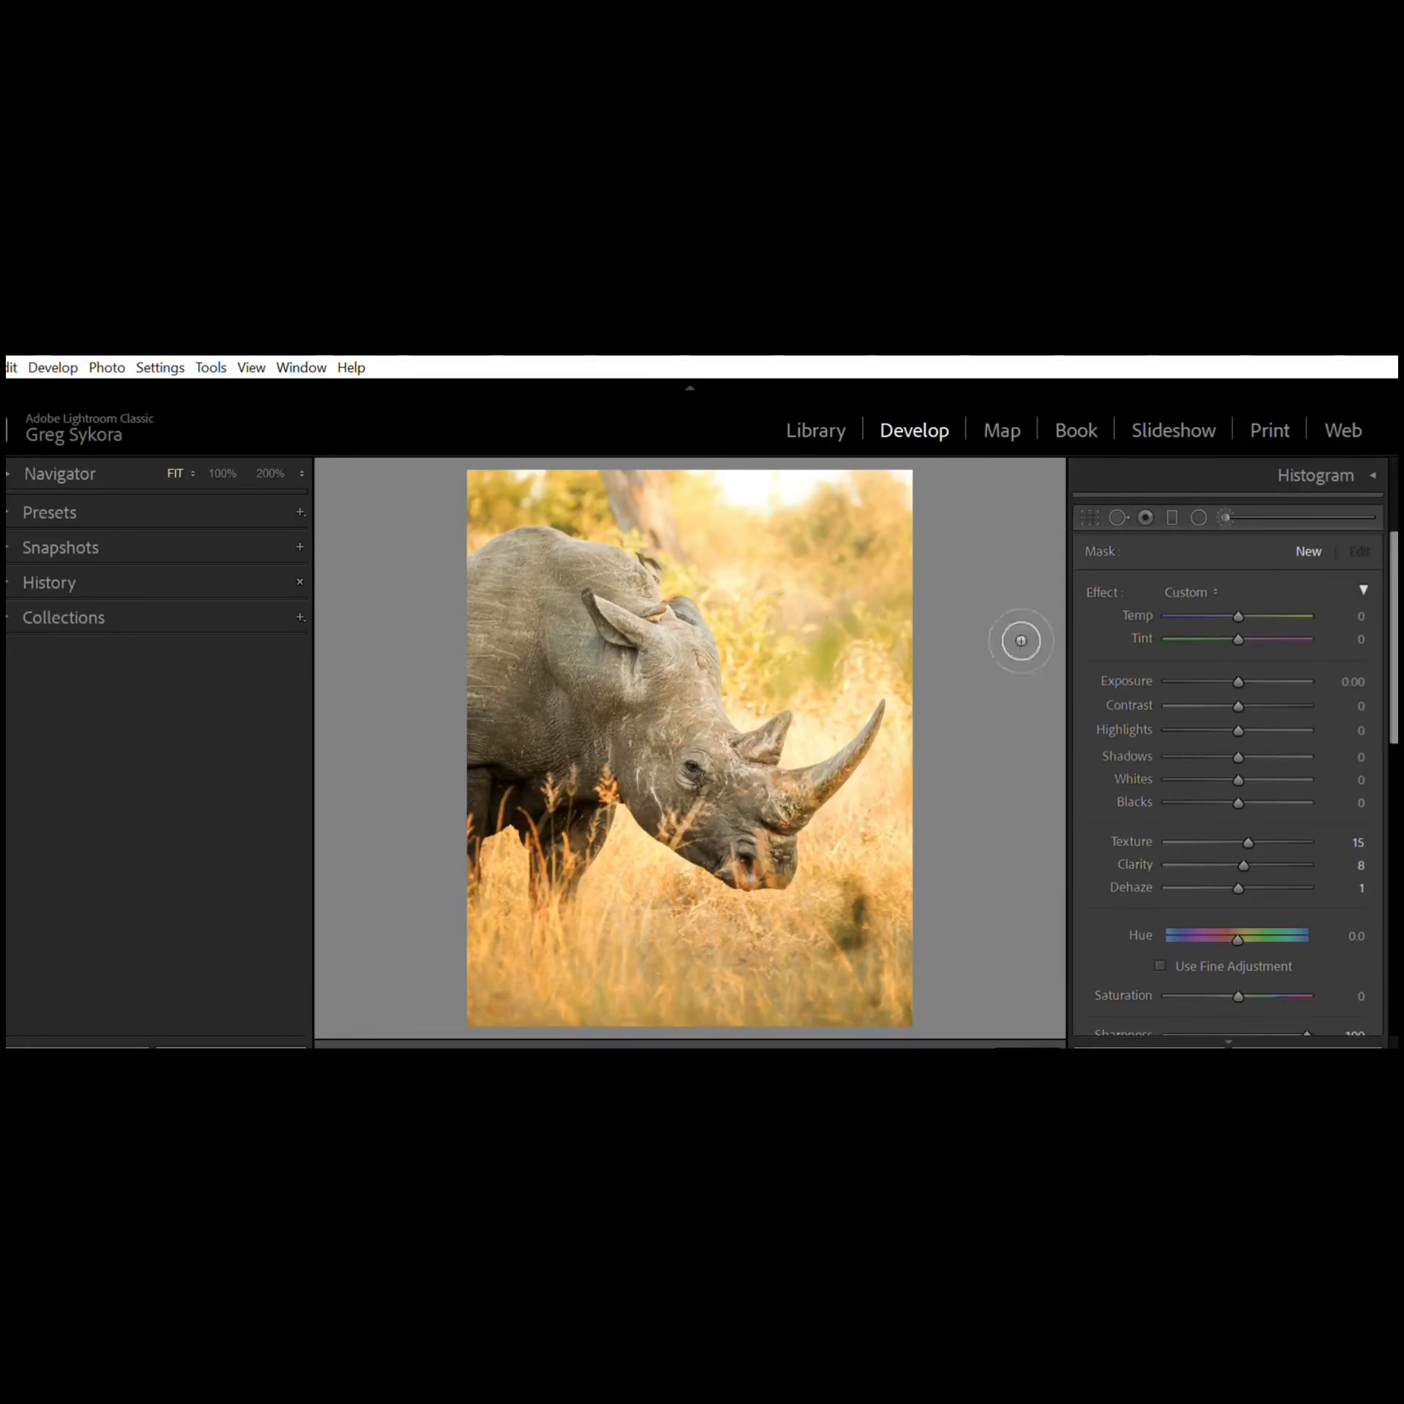
scroll(1394, 574, "down", 1)
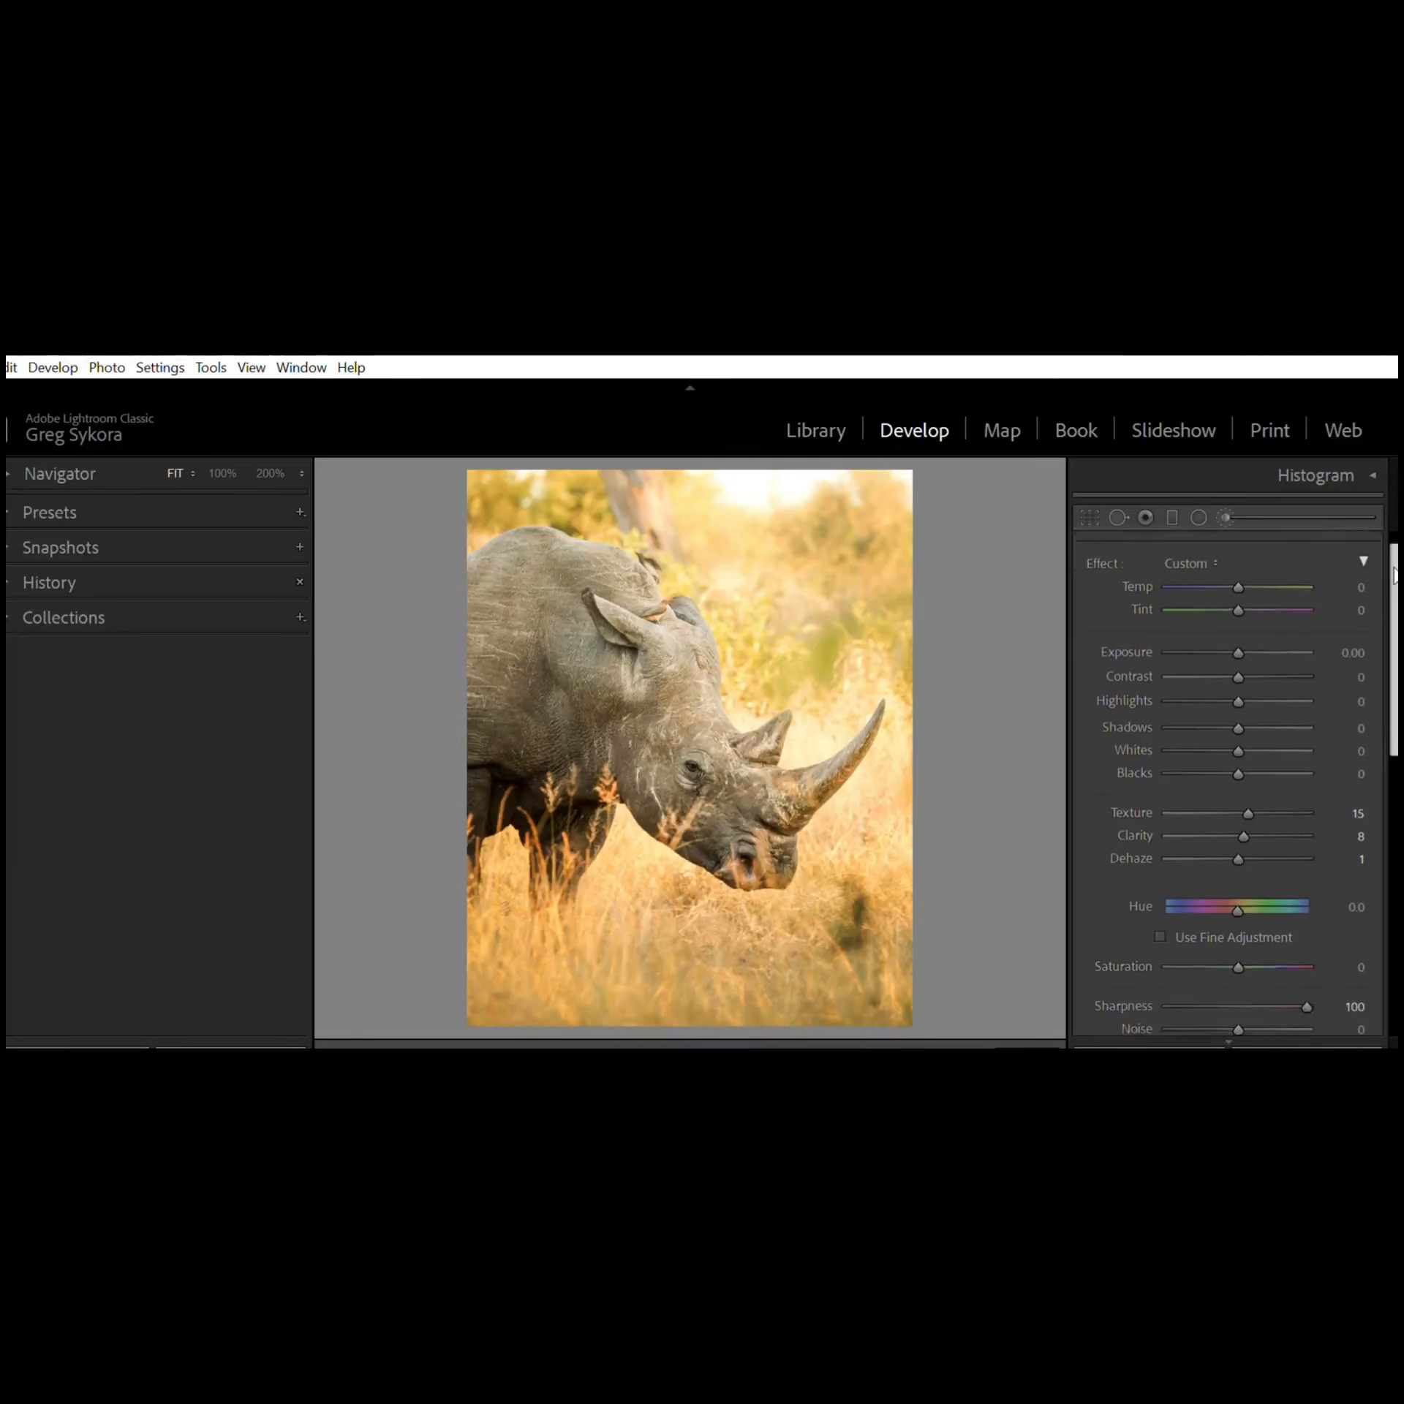
mouse_move(1394, 574)
left_mouse_down()
mouse_move(1394, 711)
mouse_move(1394, 566)
mouse_move(1371, 769)
mouse_move(1368, 756)
left_mouse_up()
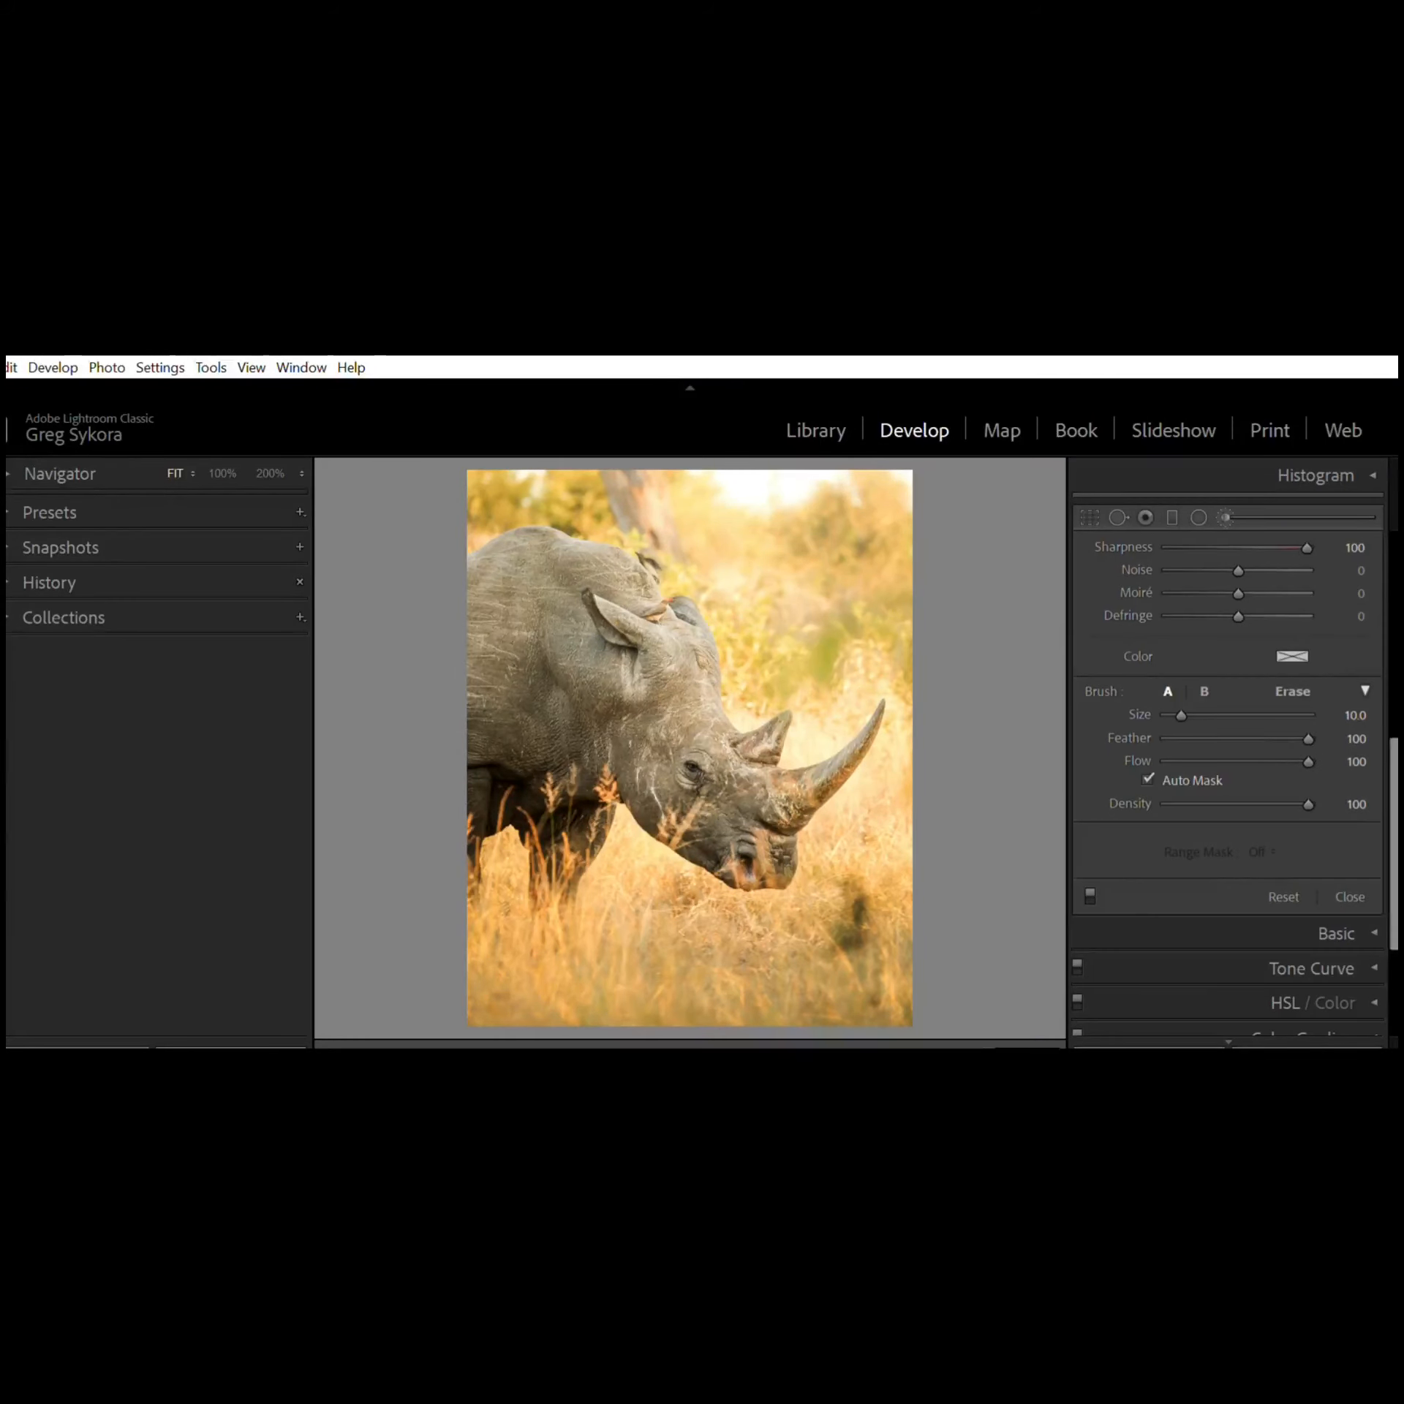
scroll(1228, 737, "up", 5)
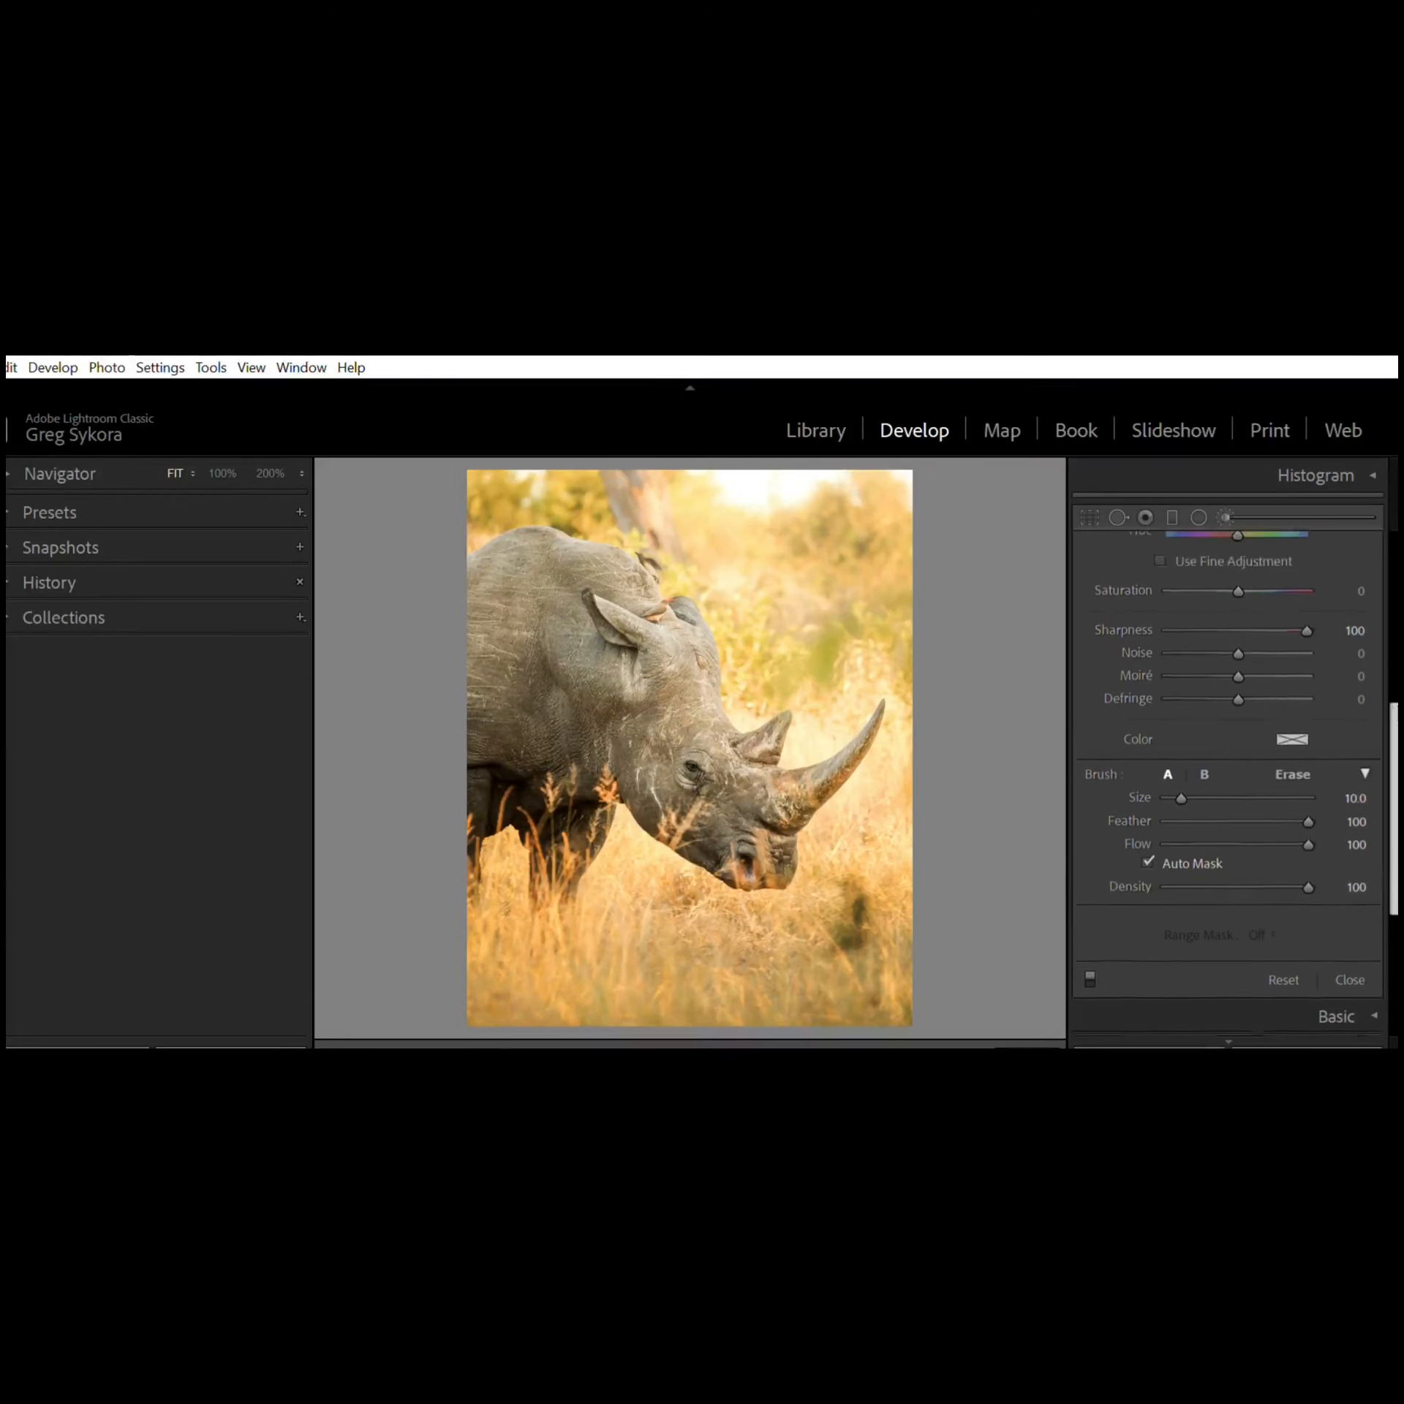
scroll(1266, 904, "up", 15)
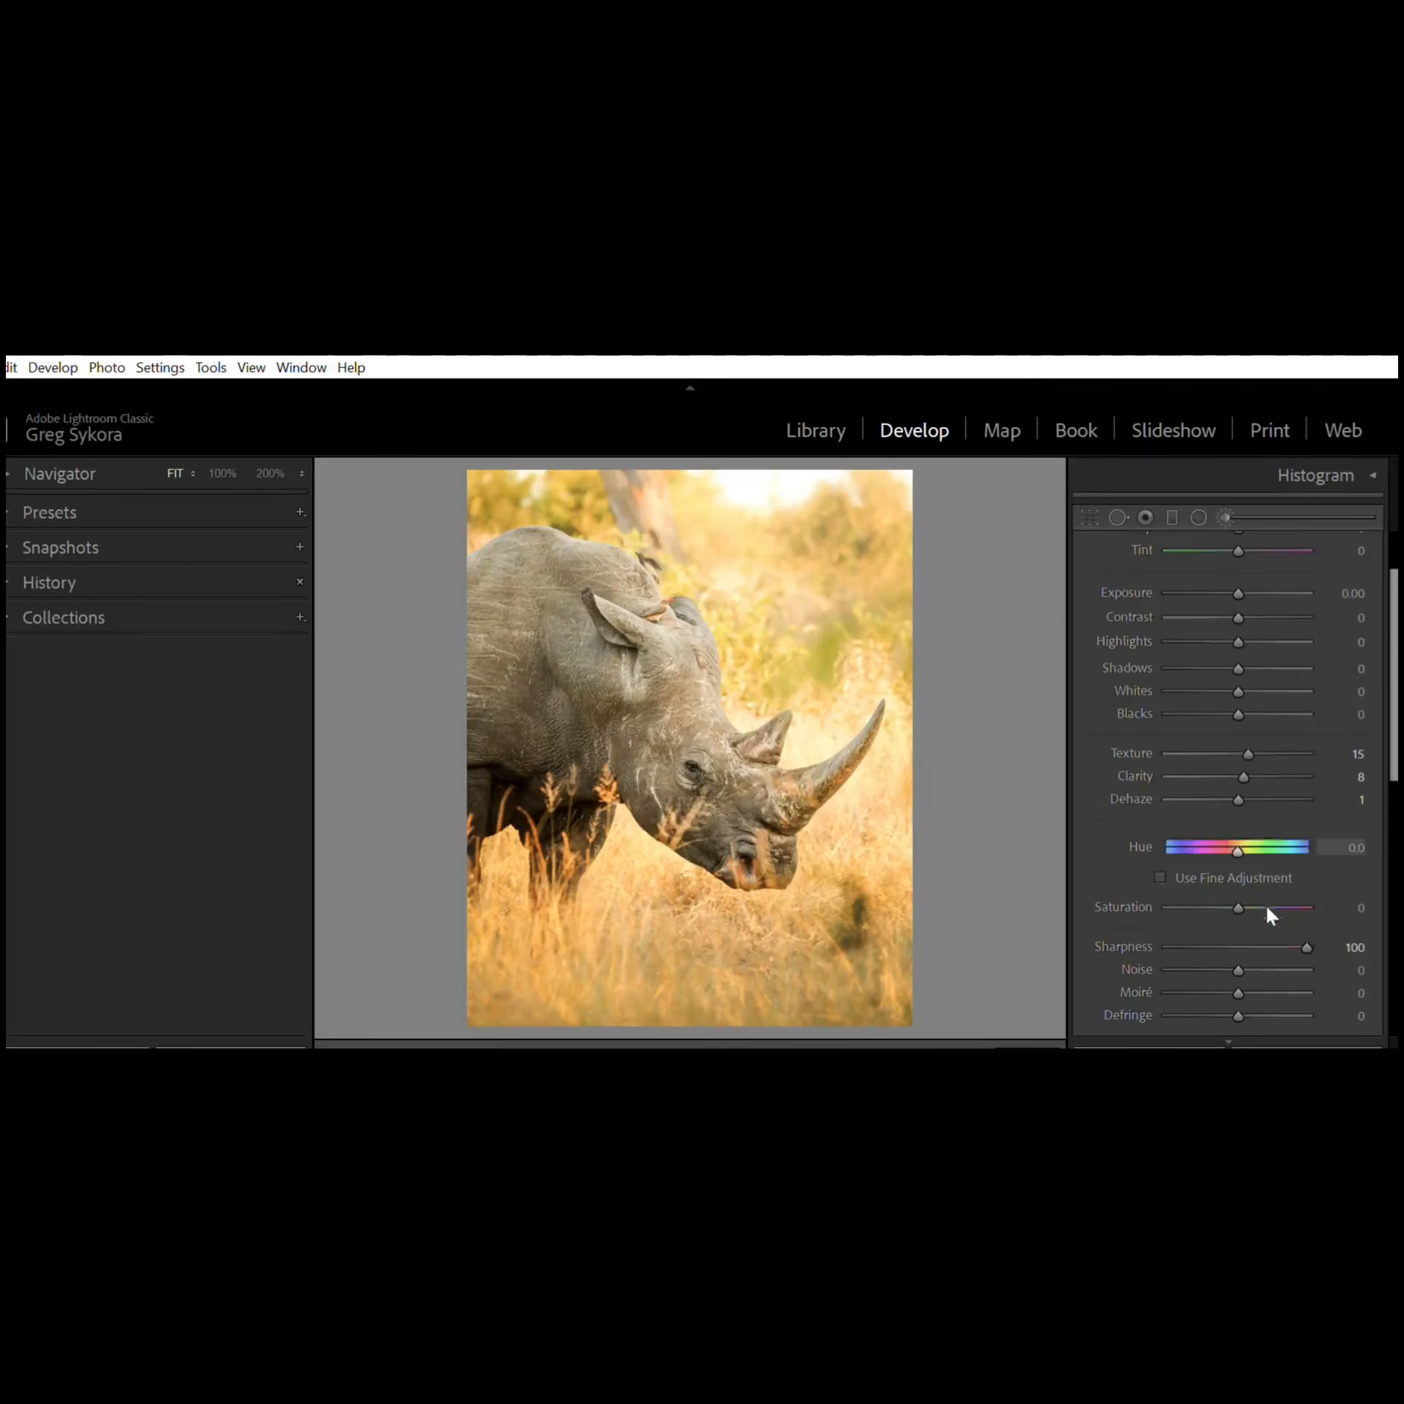
left_click_drag(1393, 712, 1388, 814)
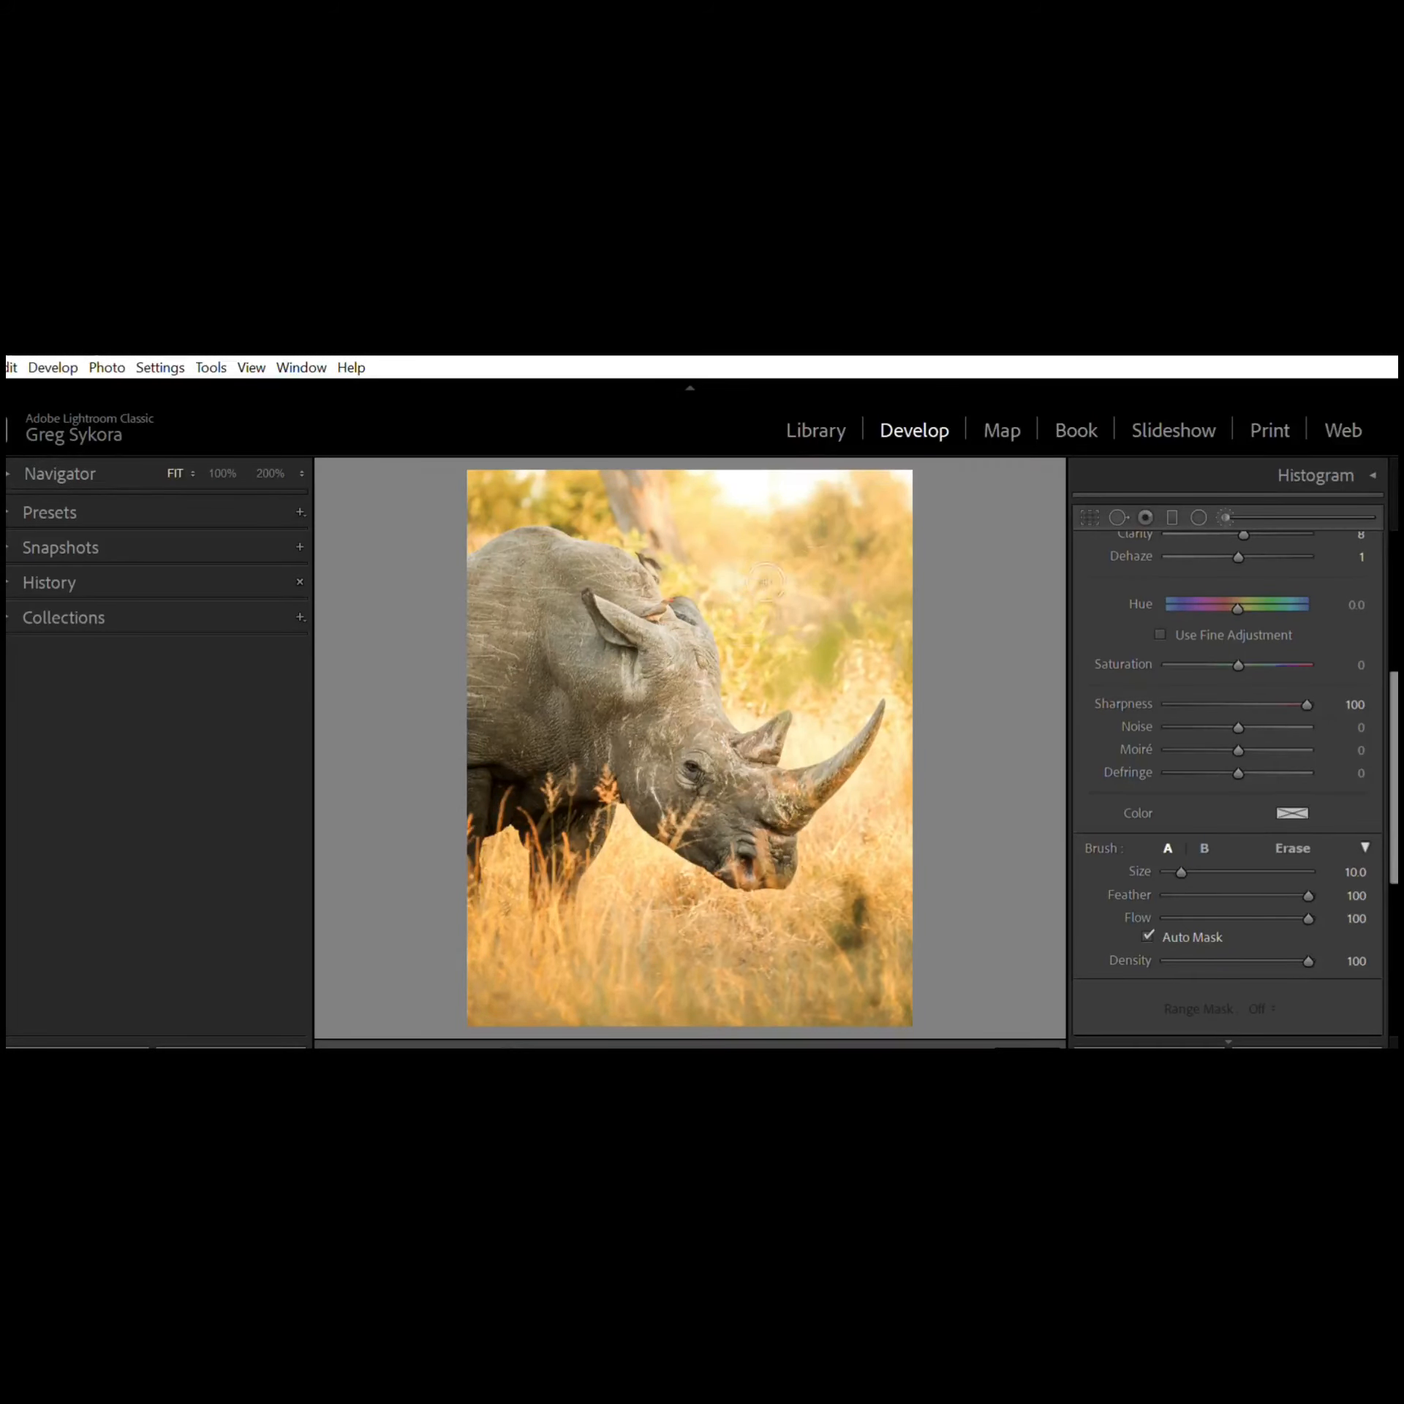
Step: Try painting a red-coloured Adjustment Brush stroke over the rhino's head, then undo the strokes and close the brush
left_click(838, 669)
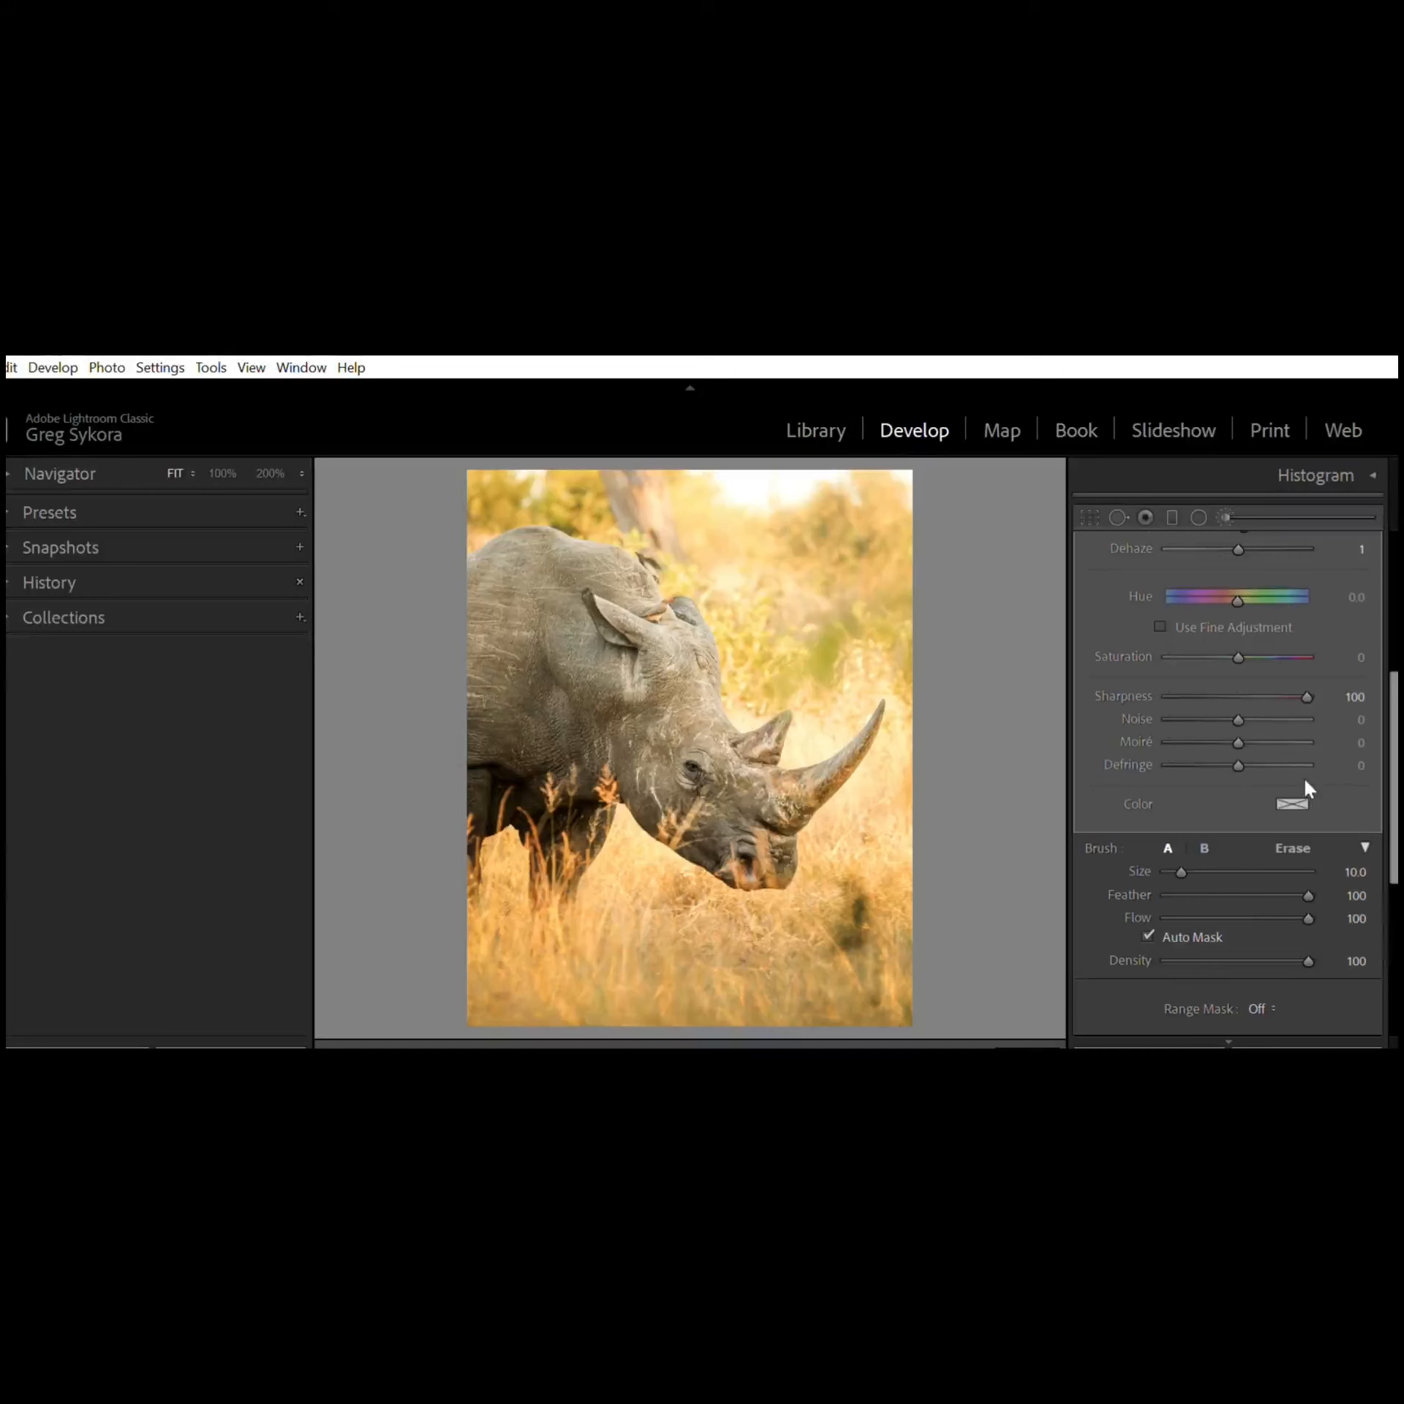
left_click_drag(1294, 803, 1005, 830)
left_click(830, 801)
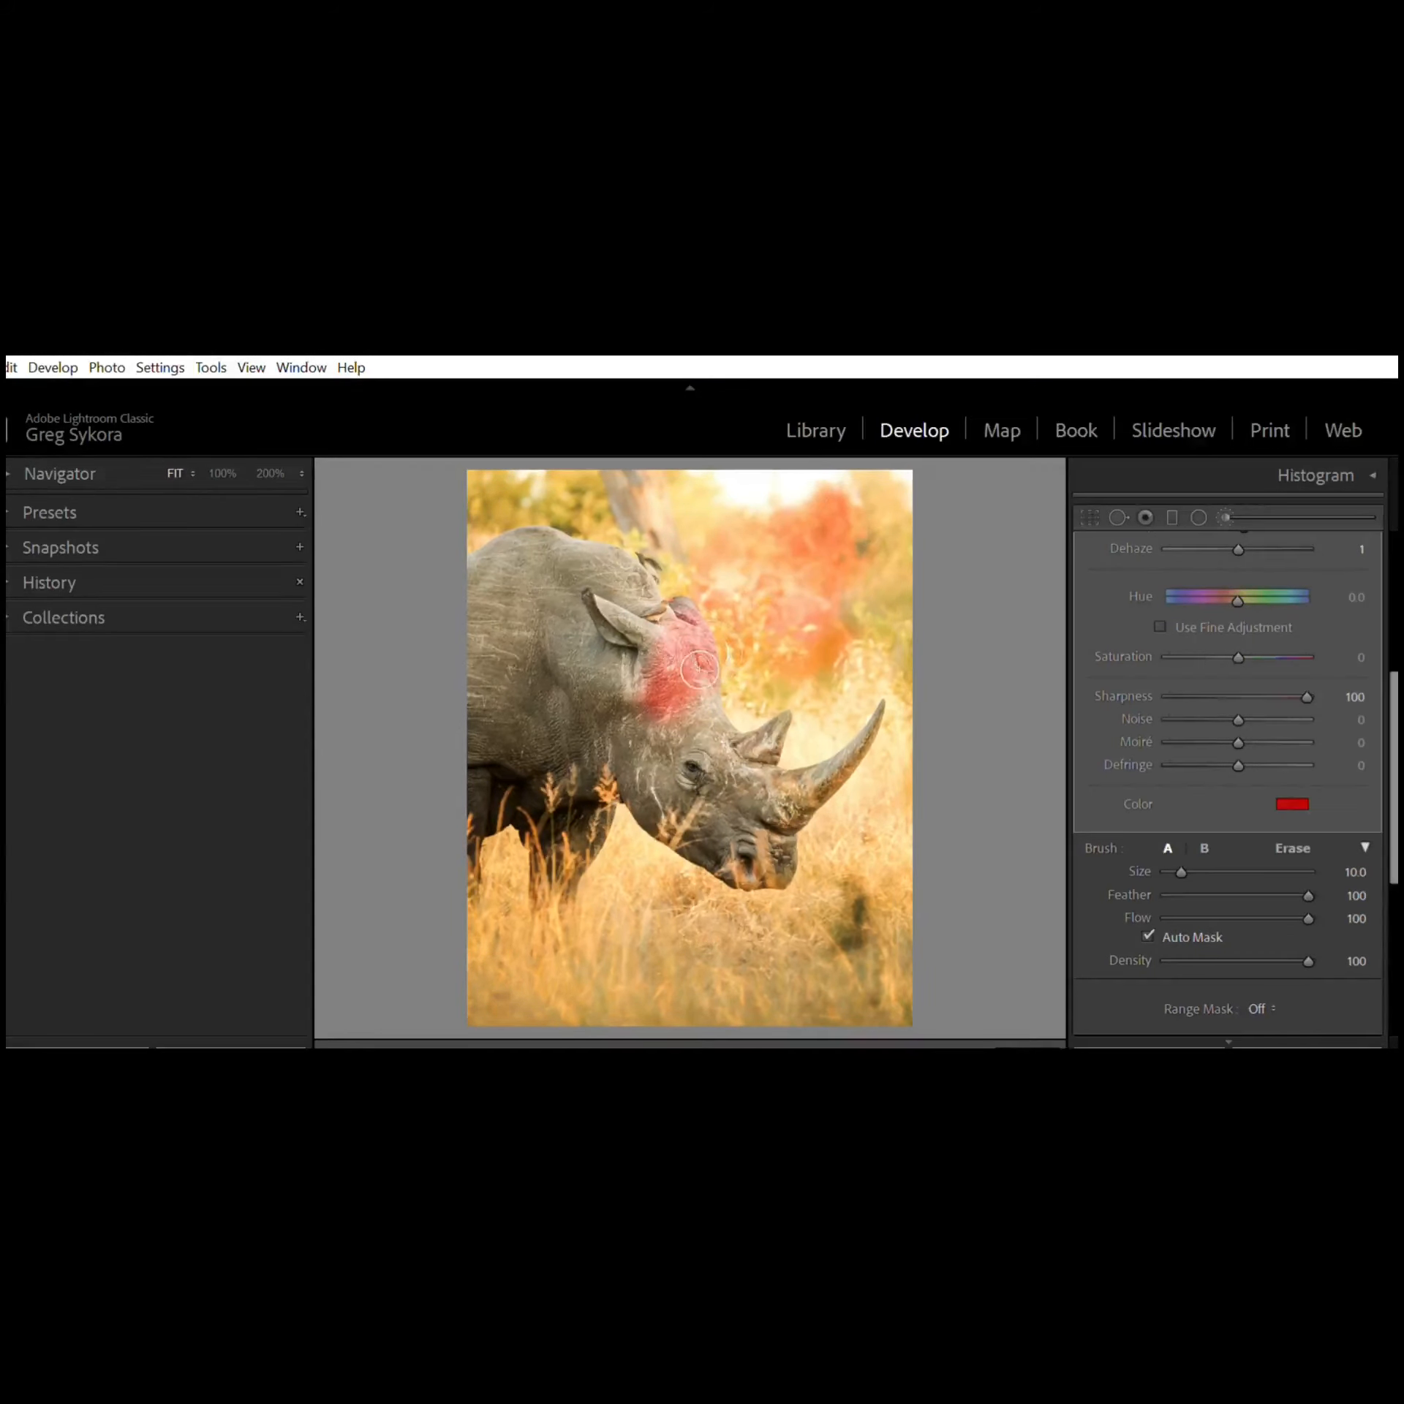
mouse_move(697, 659)
left_mouse_down()
mouse_move(701, 709)
mouse_move(639, 677)
mouse_move(705, 710)
mouse_move(615, 773)
mouse_move(663, 642)
mouse_move(698, 689)
mouse_move(668, 737)
mouse_move(812, 745)
mouse_move(718, 805)
mouse_move(730, 793)
mouse_move(837, 815)
mouse_move(749, 873)
mouse_move(757, 784)
mouse_move(726, 831)
mouse_move(794, 686)
mouse_move(773, 751)
mouse_move(792, 726)
left_mouse_up()
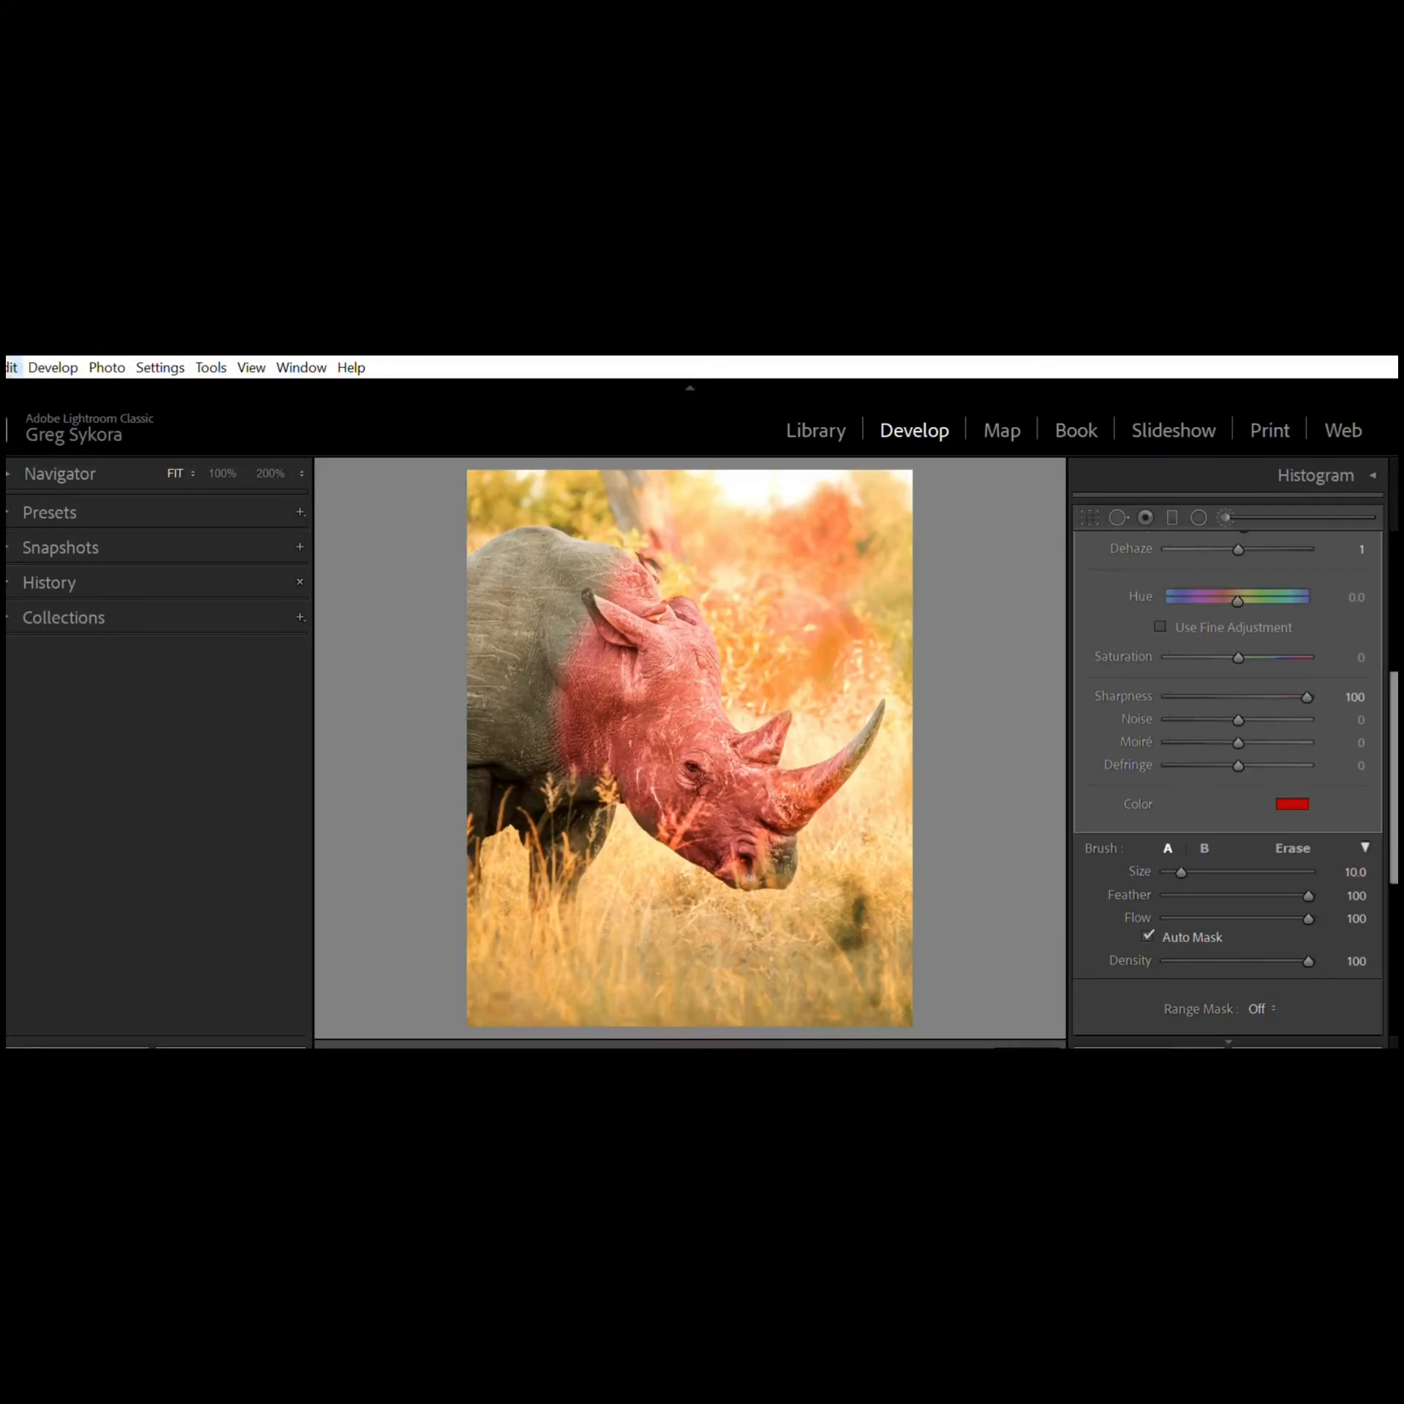
key("ctrl+z")
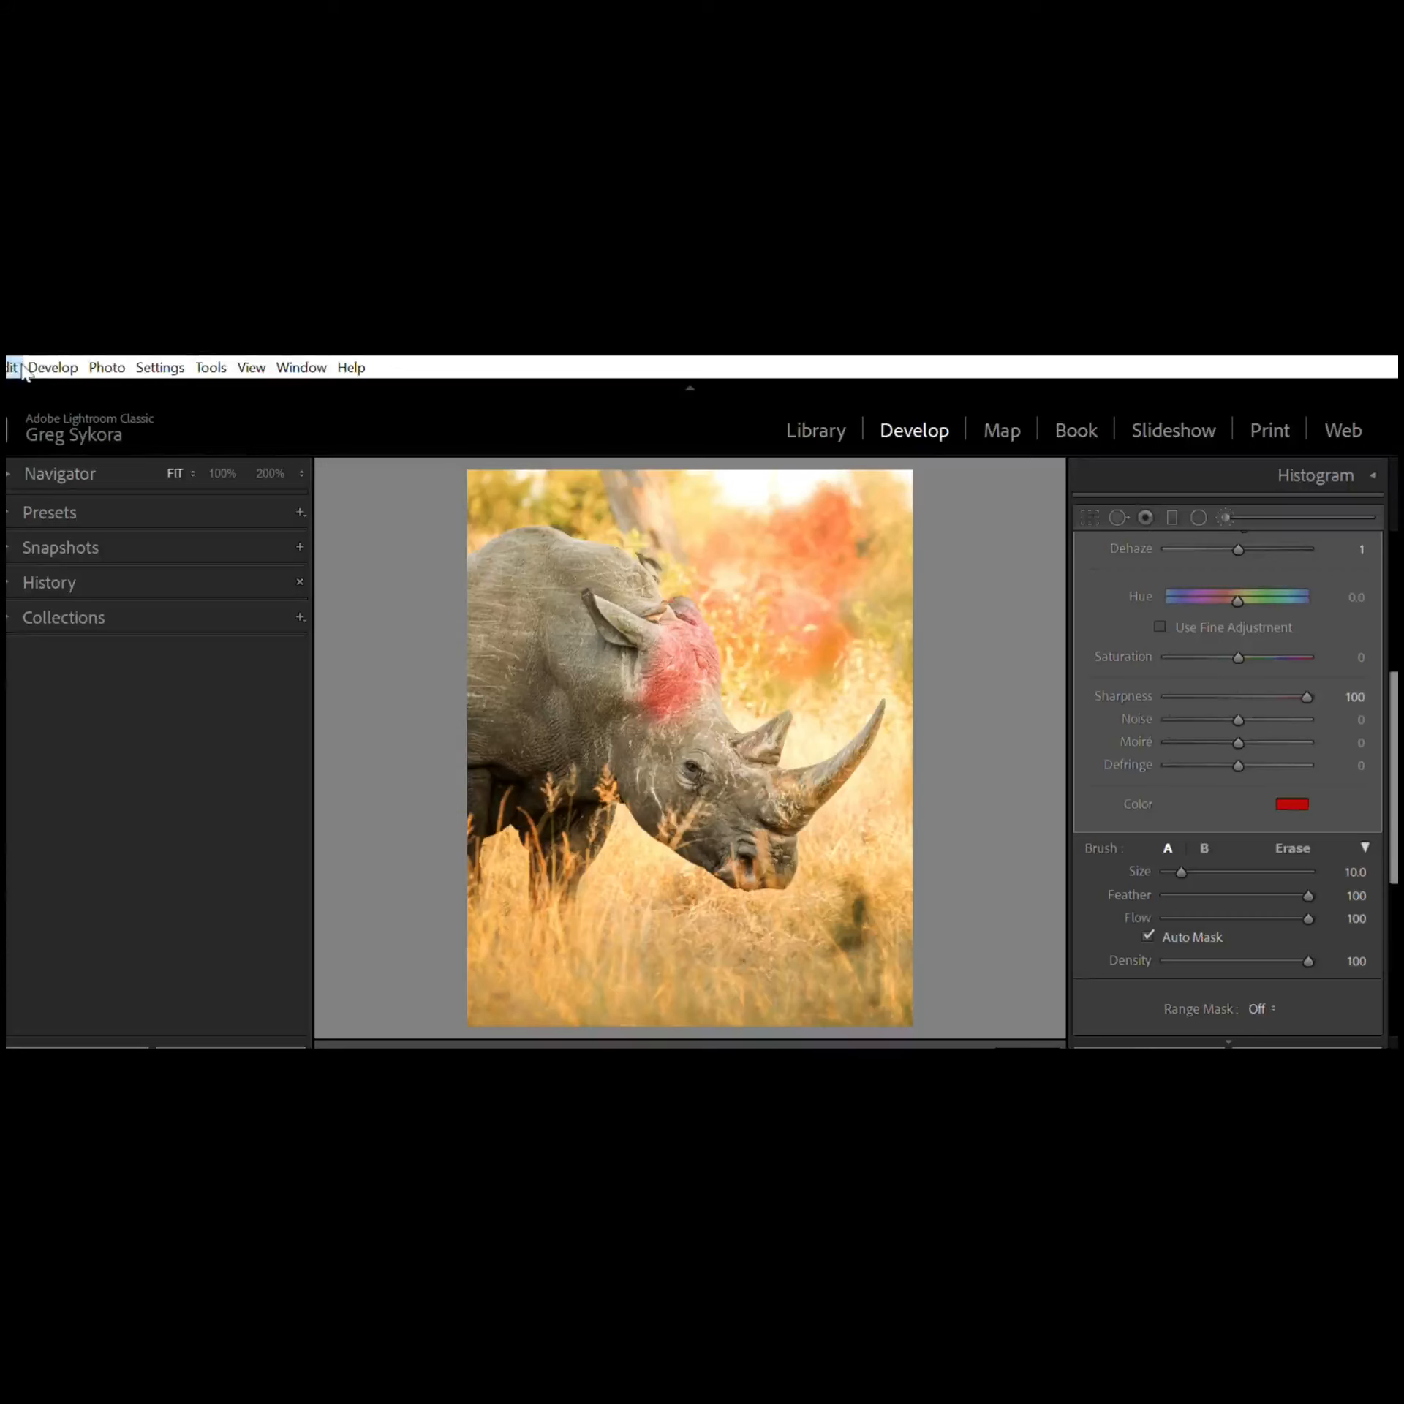
key("ctrl+z")
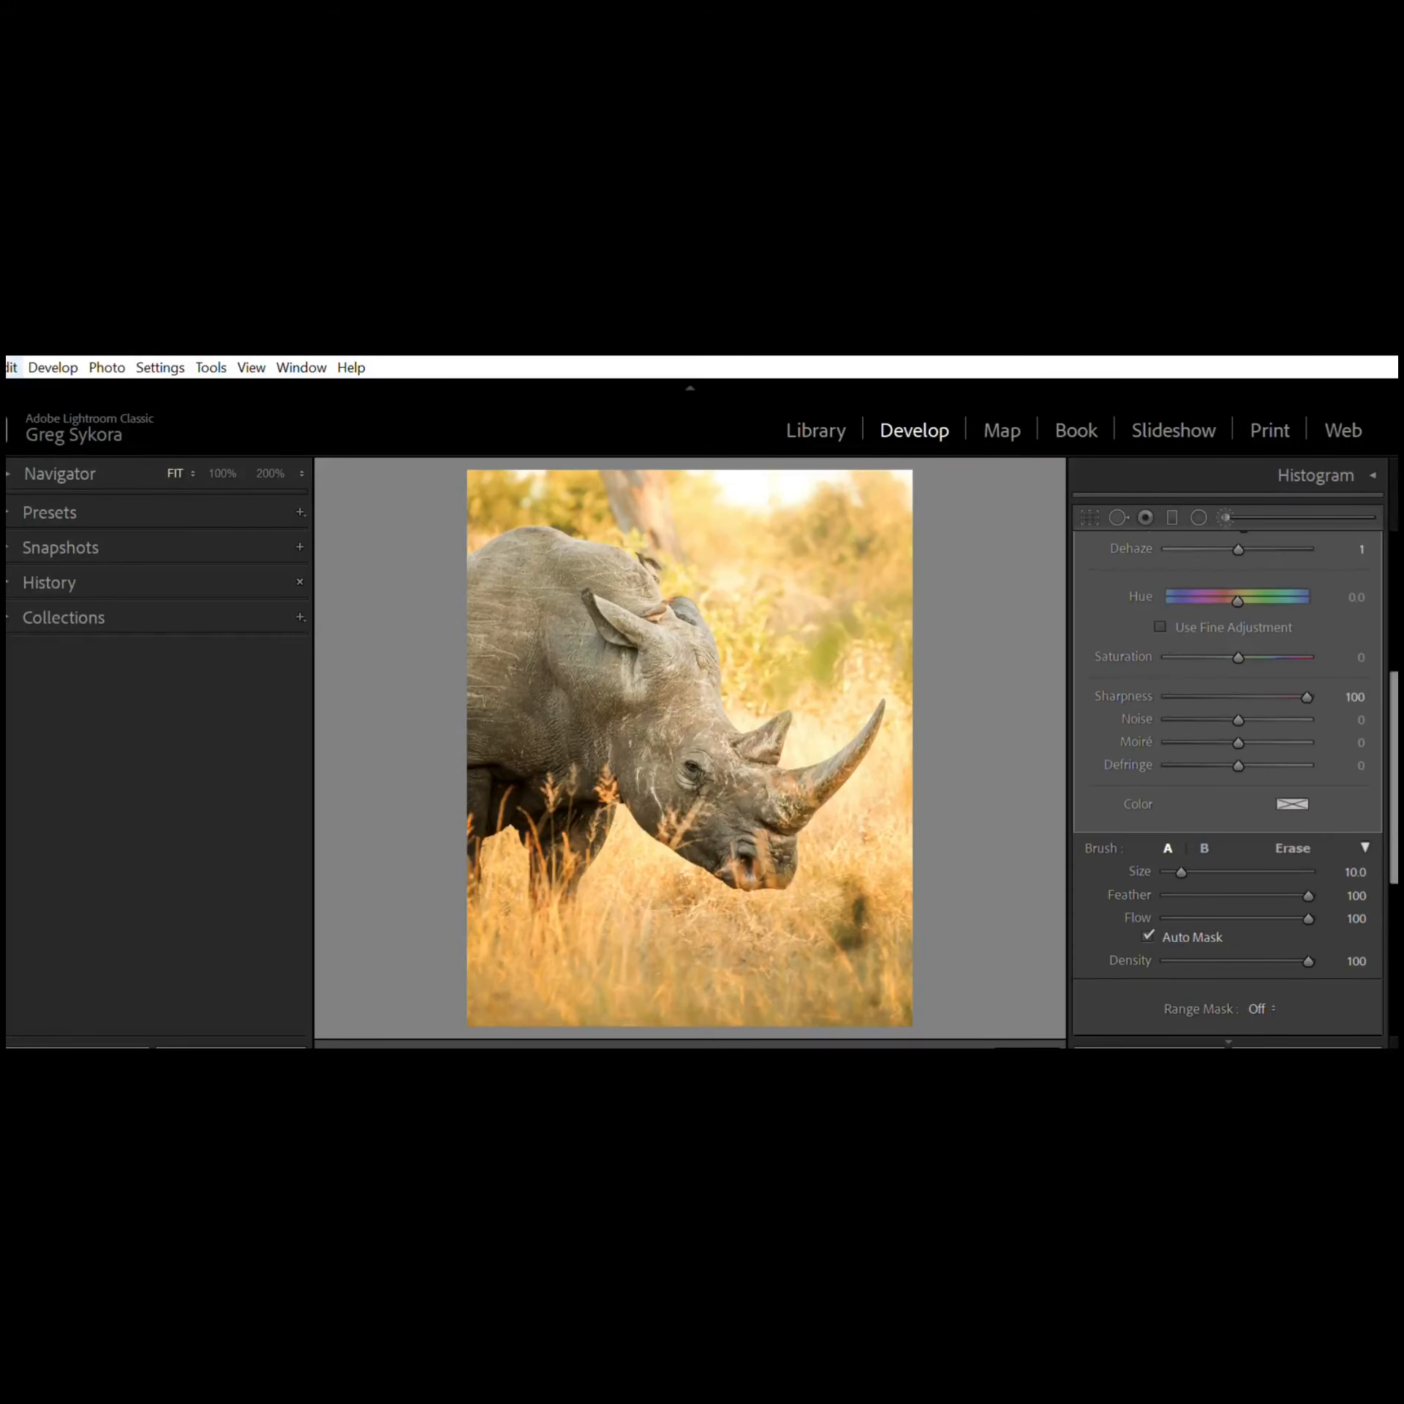
key("ctrl+z")
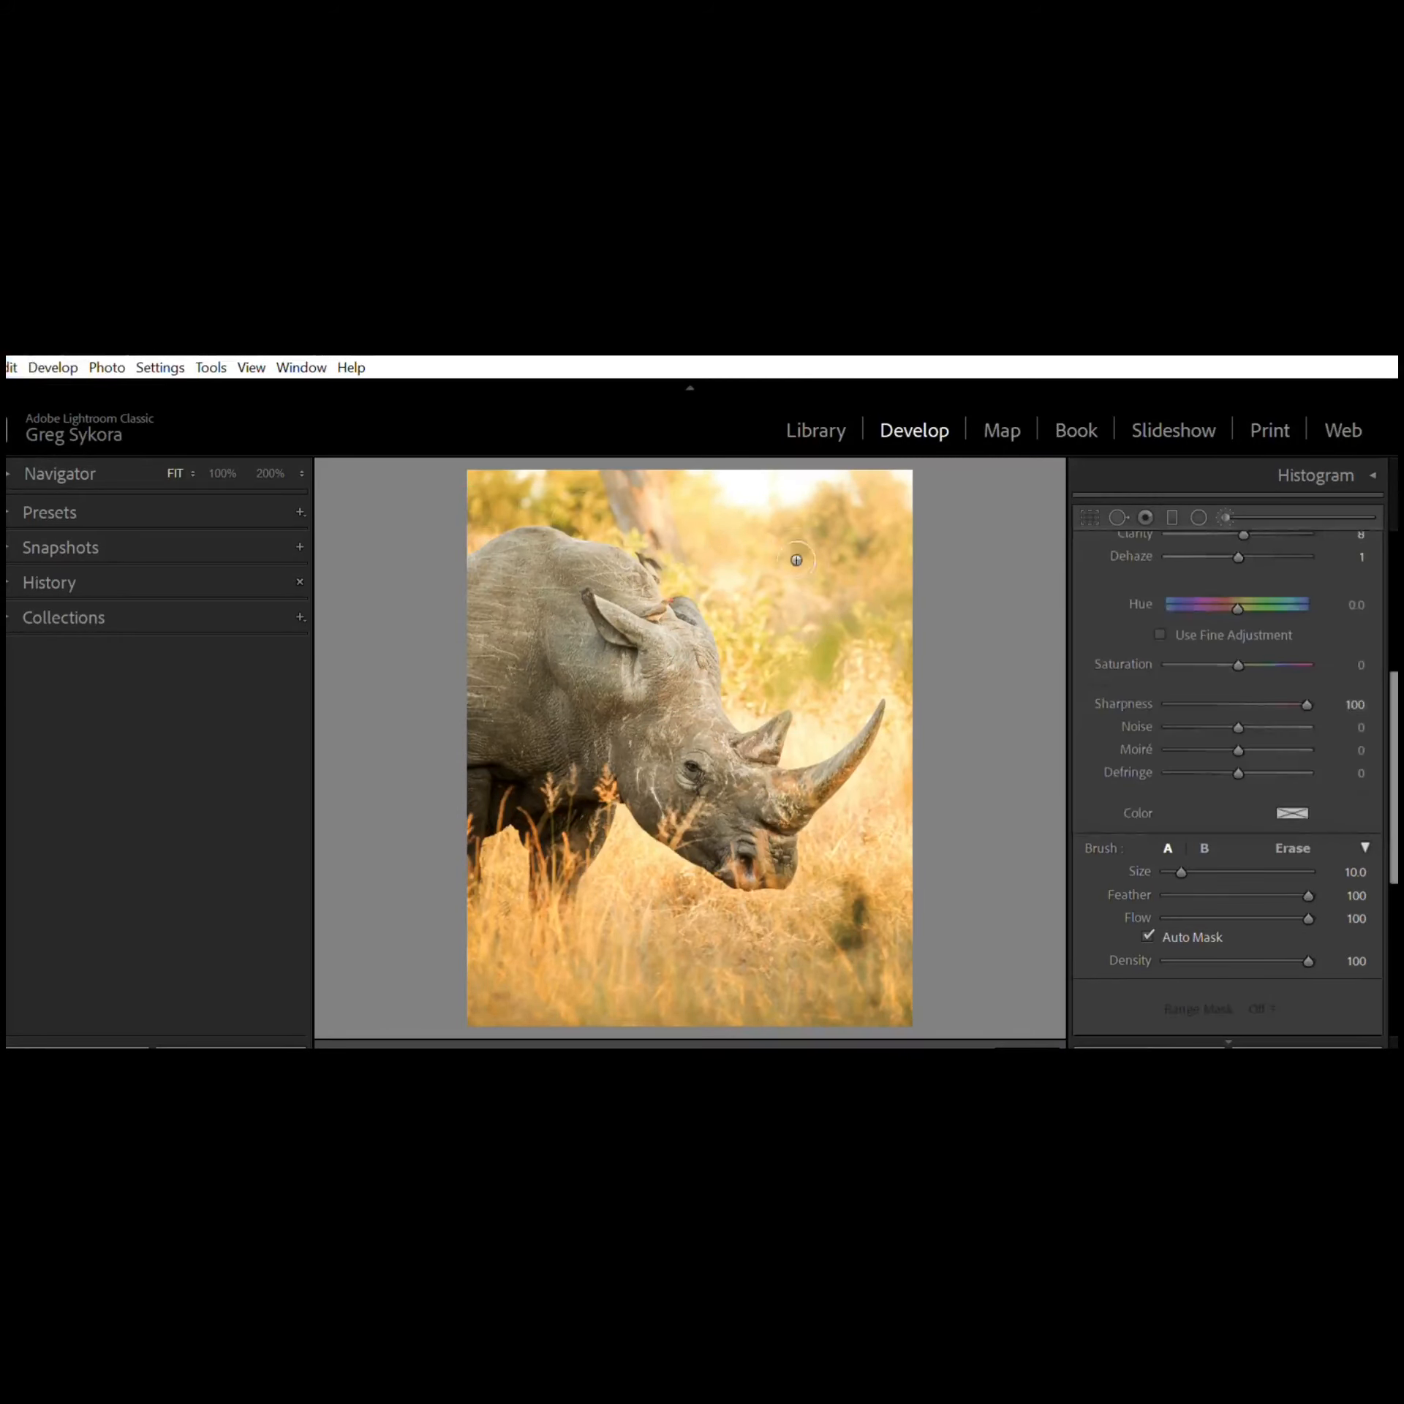
scroll(1228, 854, "up", 5)
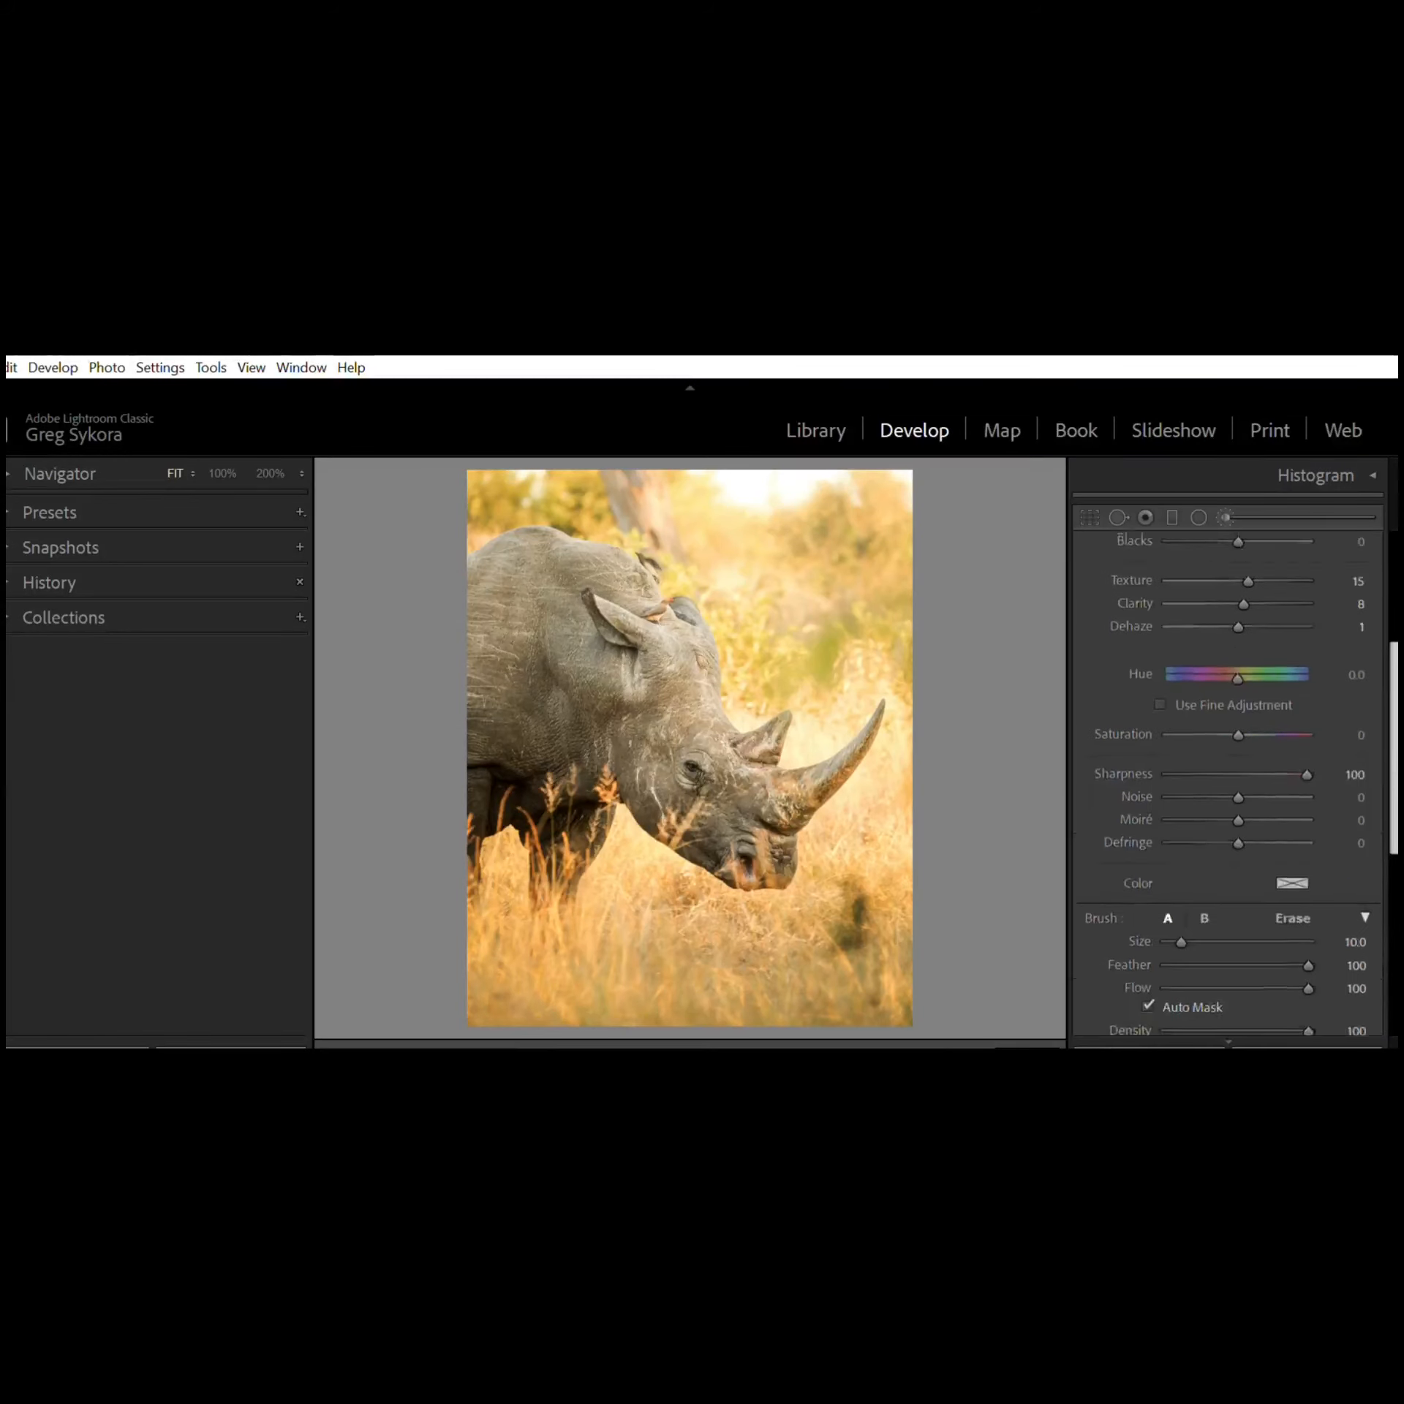
left_click(1019, 1042)
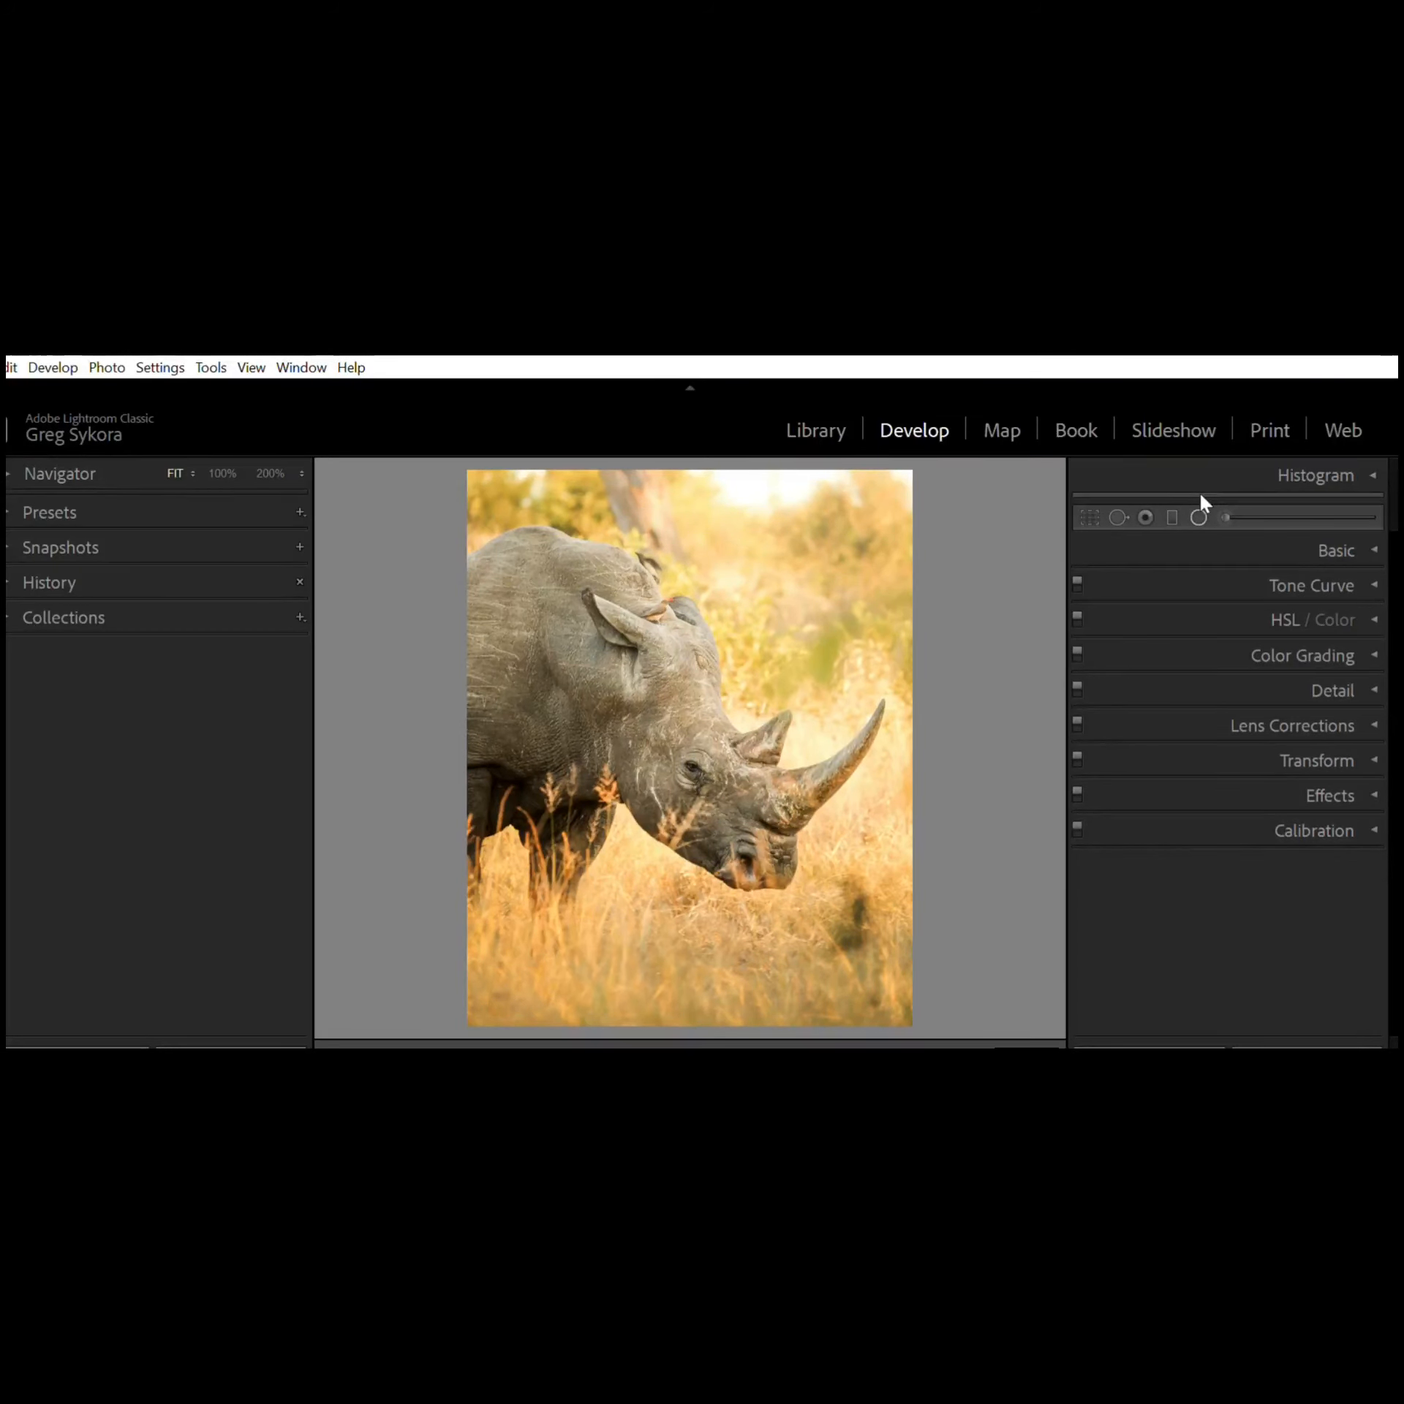
Step: Draw a Radial Filter and move it over the rhino's head, then close the Radial Filter tool
left_click(1200, 514)
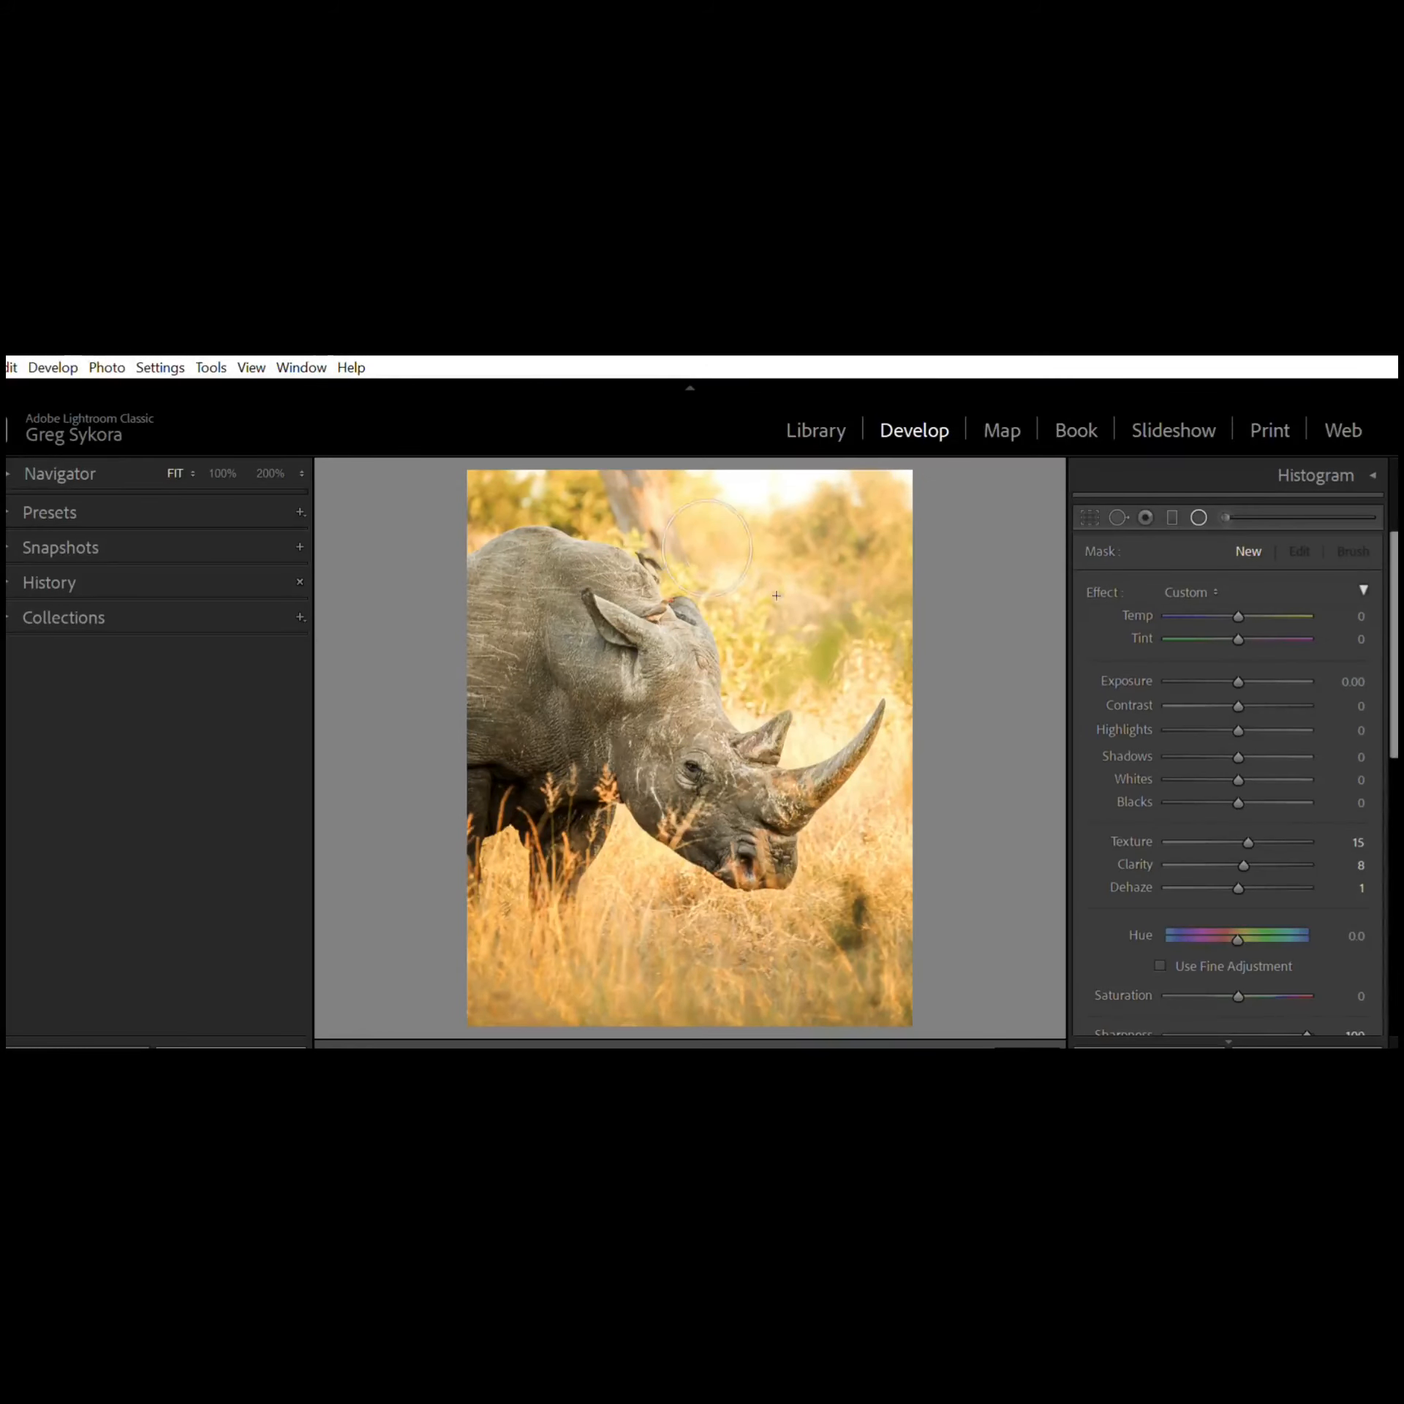
left_click_drag(776, 595, 815, 640)
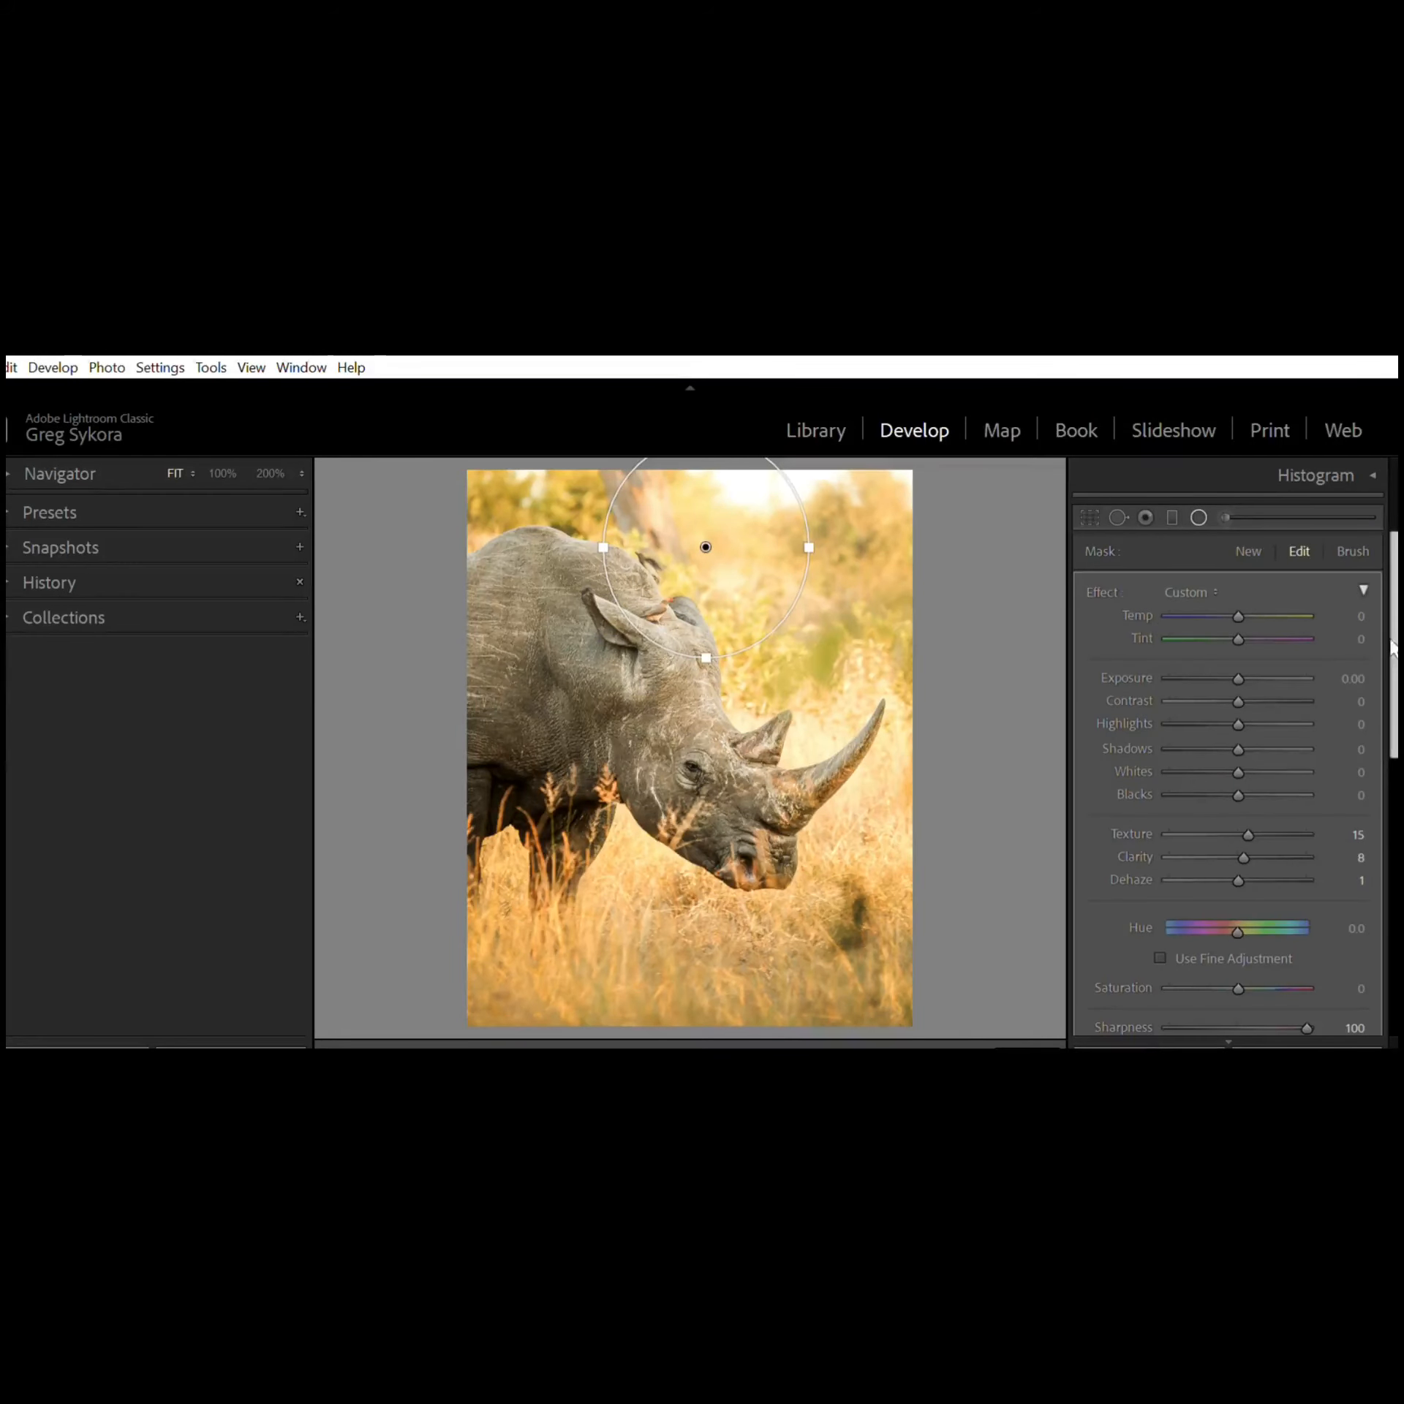
left_click_drag(1393, 652, 1377, 850)
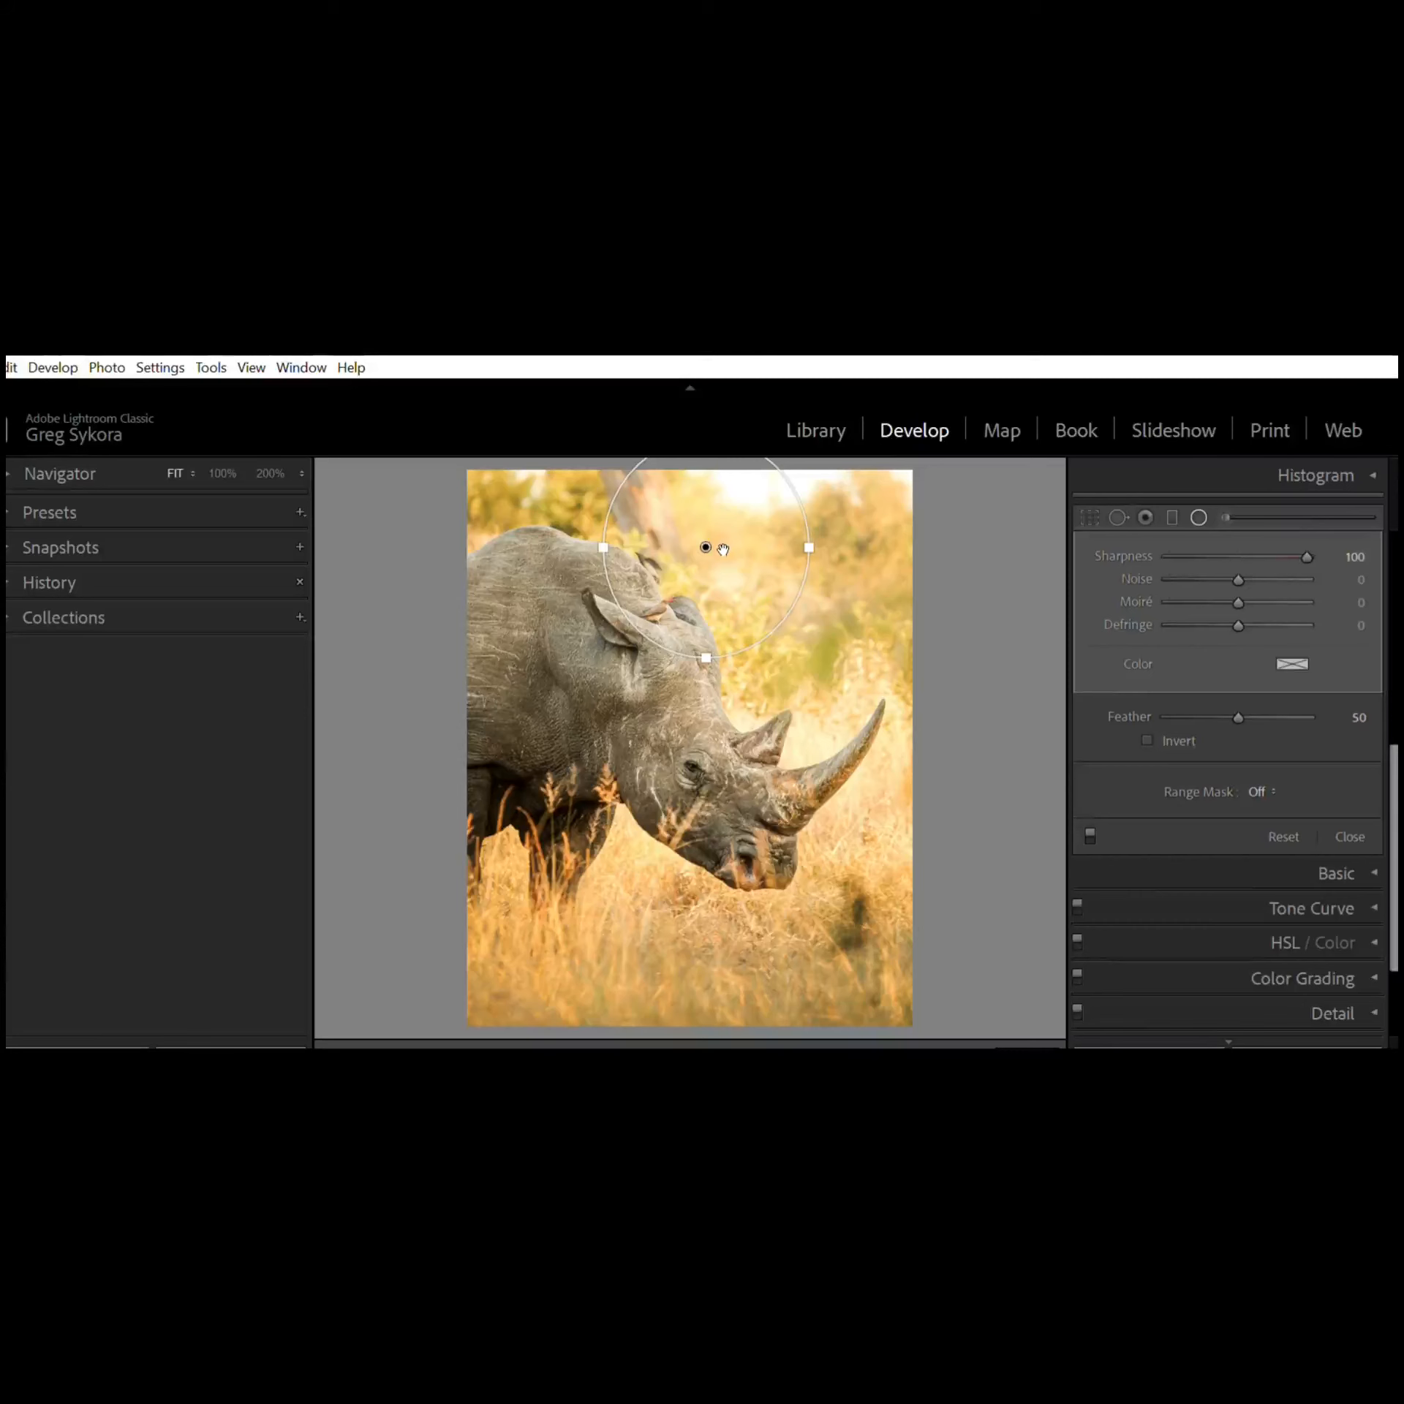
left_click_drag(704, 545, 714, 765)
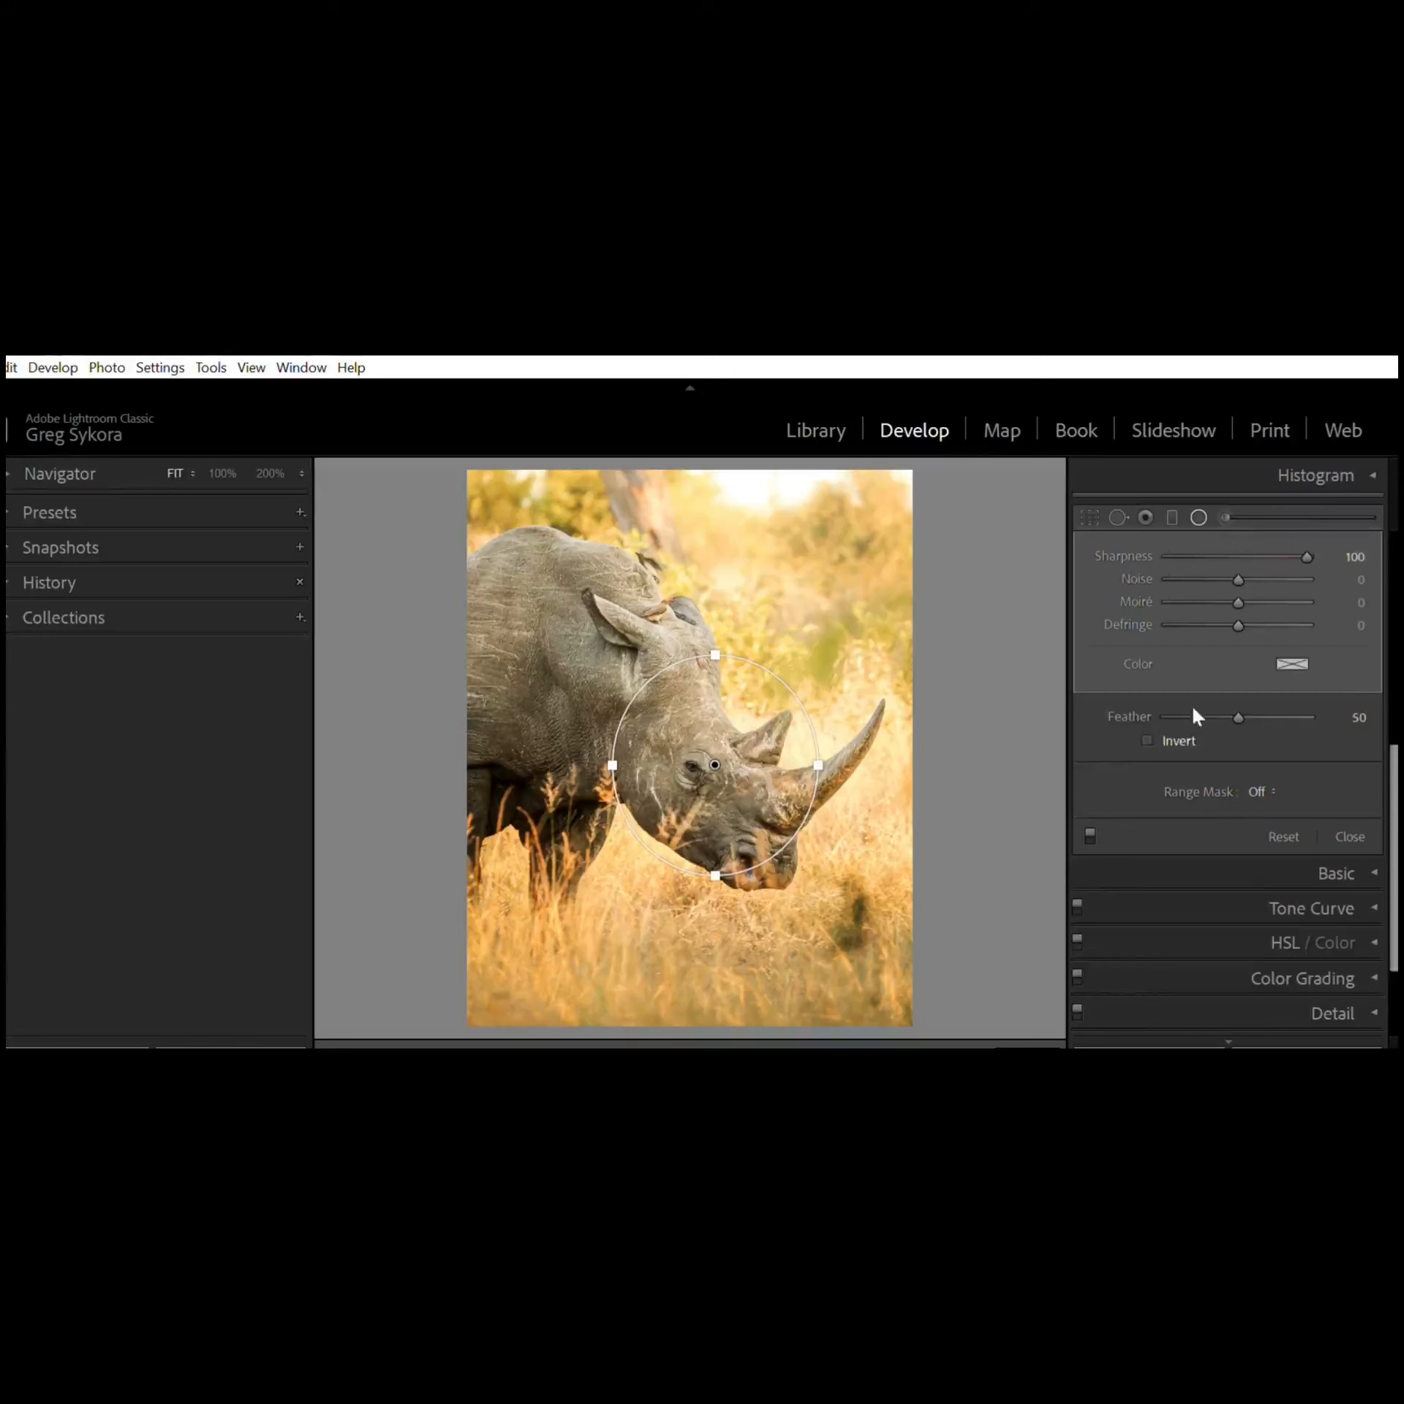
scroll(1393, 738, "up", 1)
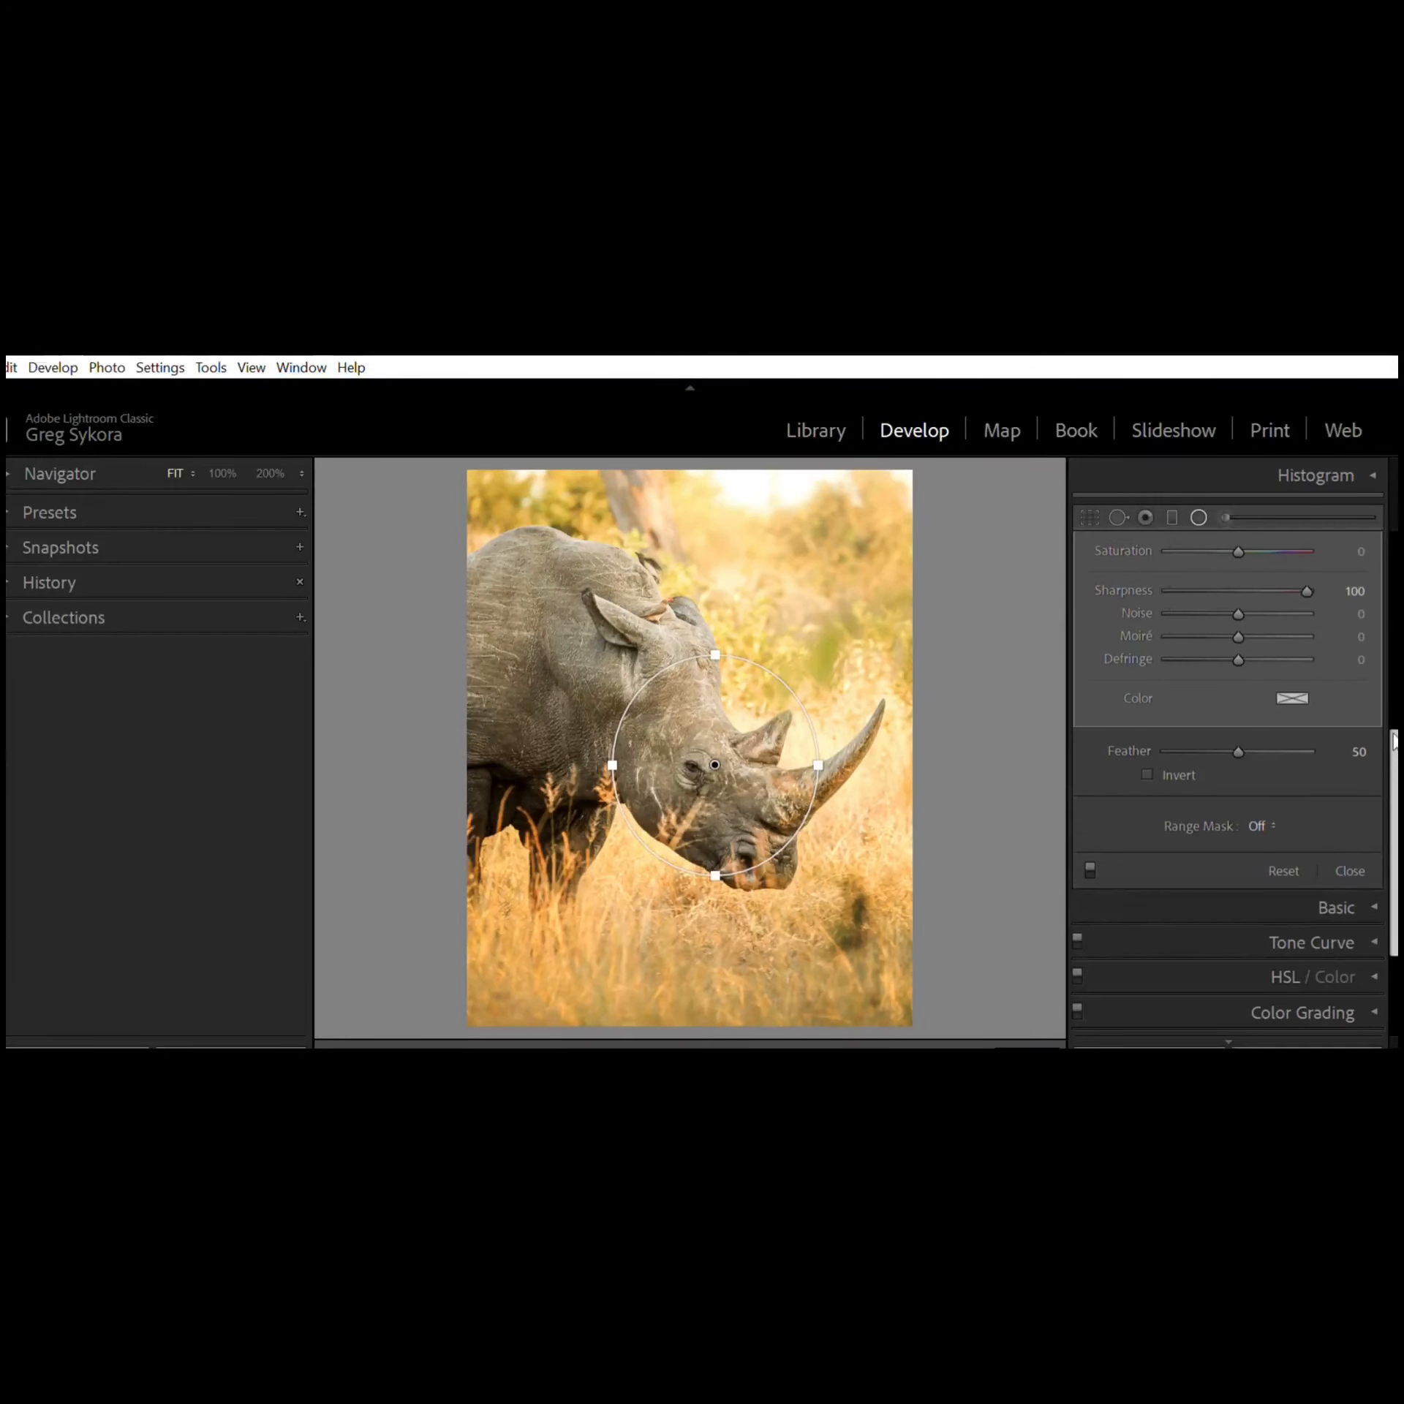
left_click_drag(1394, 737, 1331, 580)
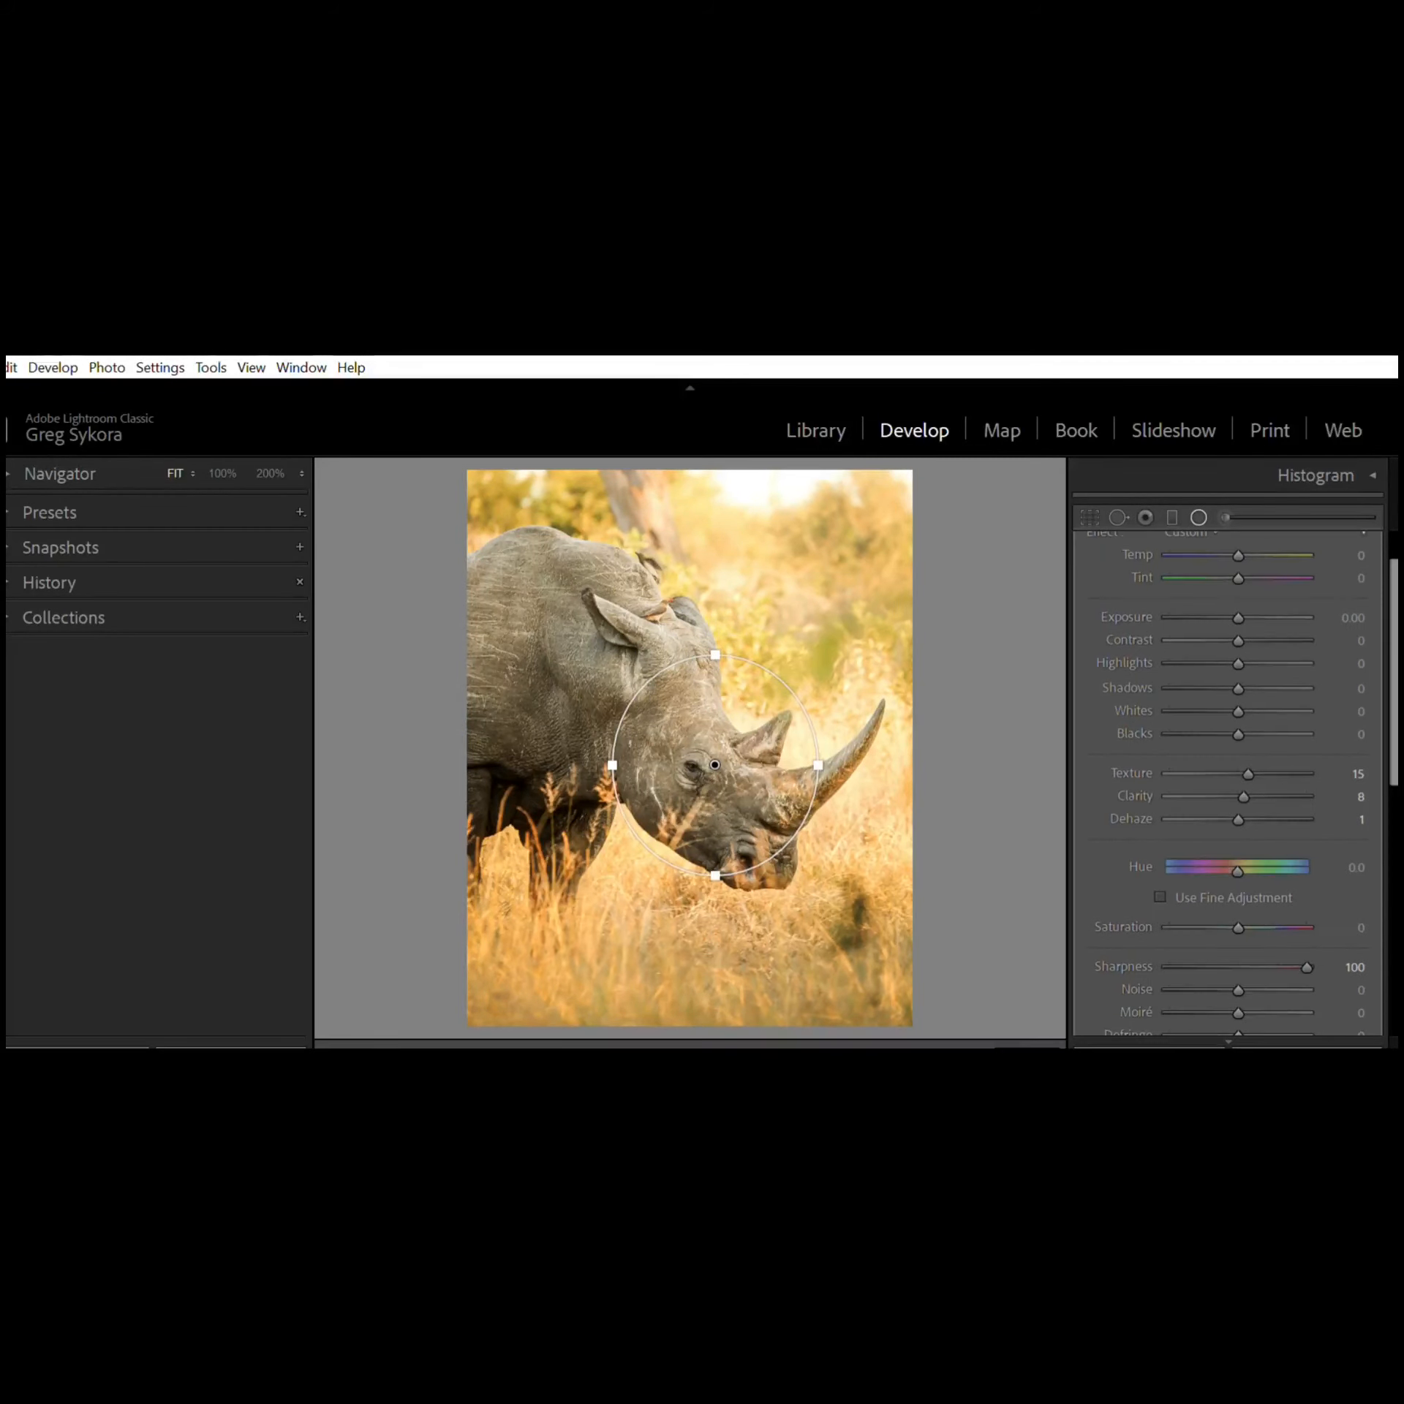
left_click(1198, 518)
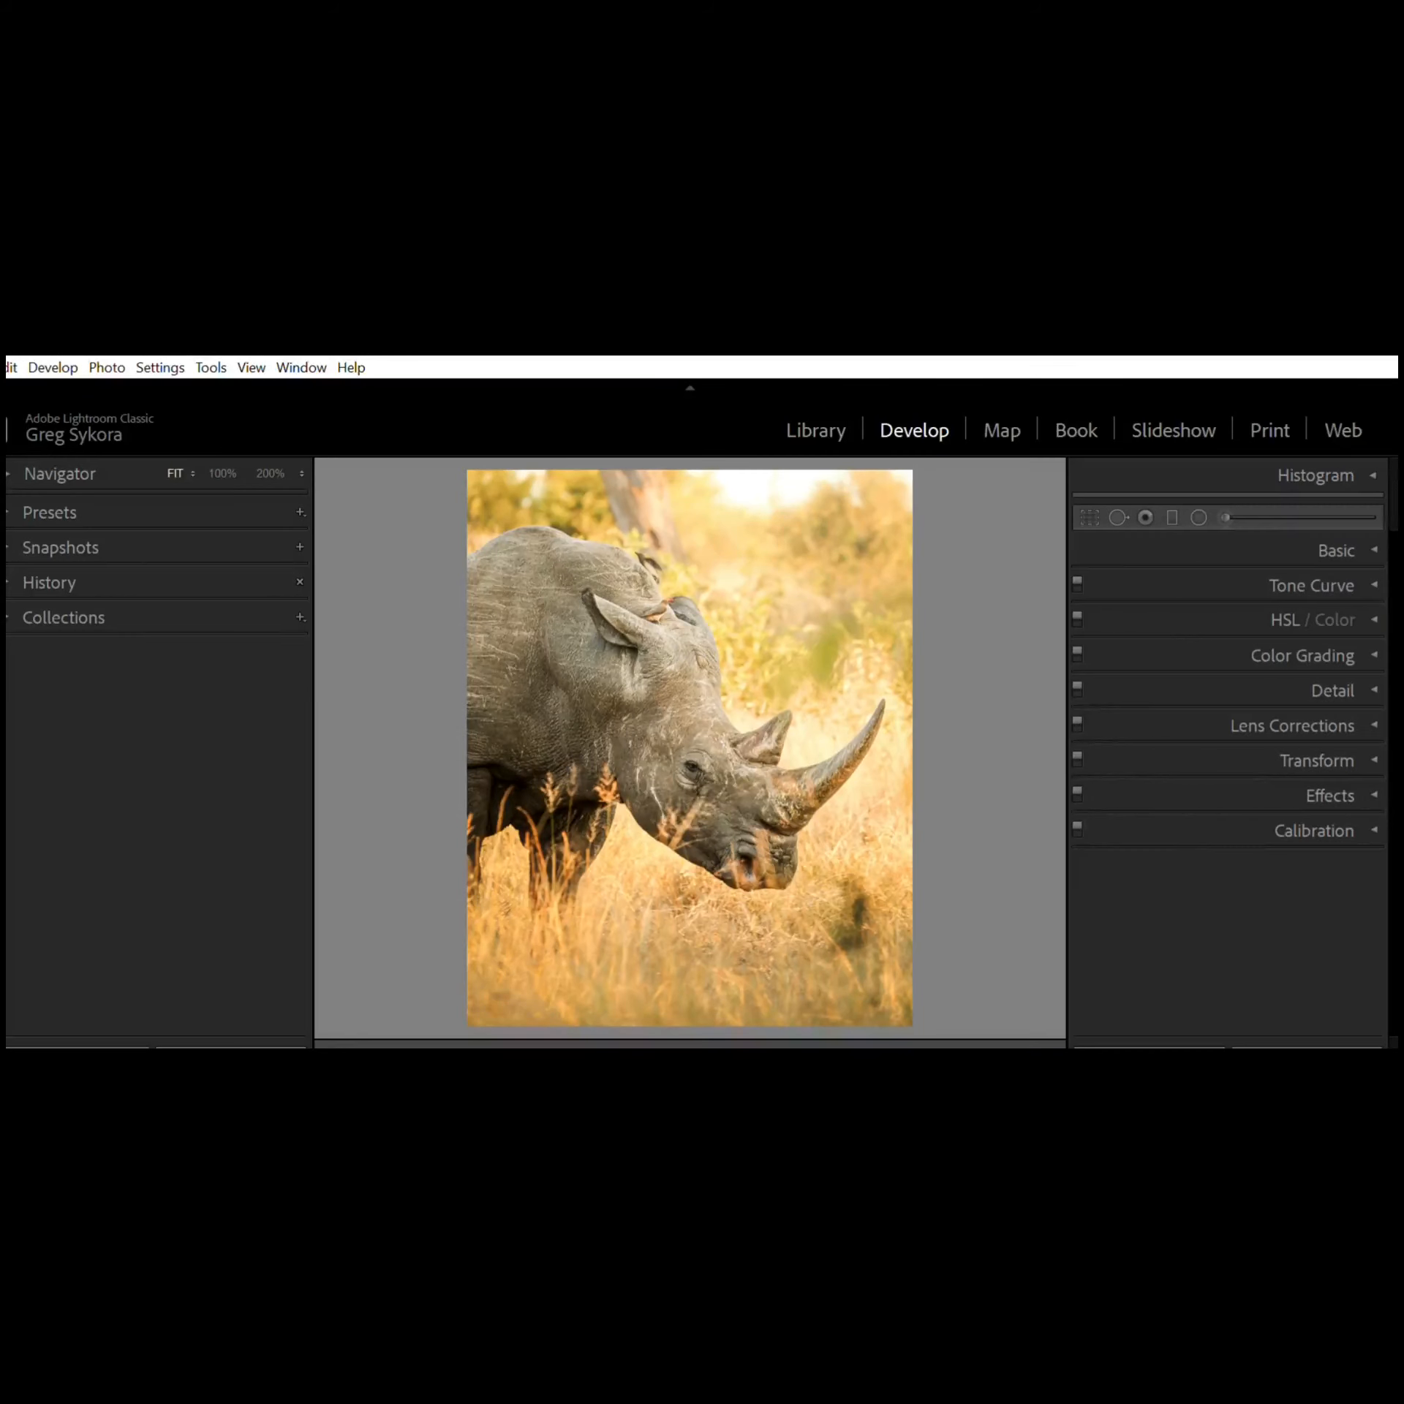
Step: Draw a Graduated Filter, rotate it horizontal across the rhino's body, set its Sharpness to 86, and close the tool
left_click(1169, 510)
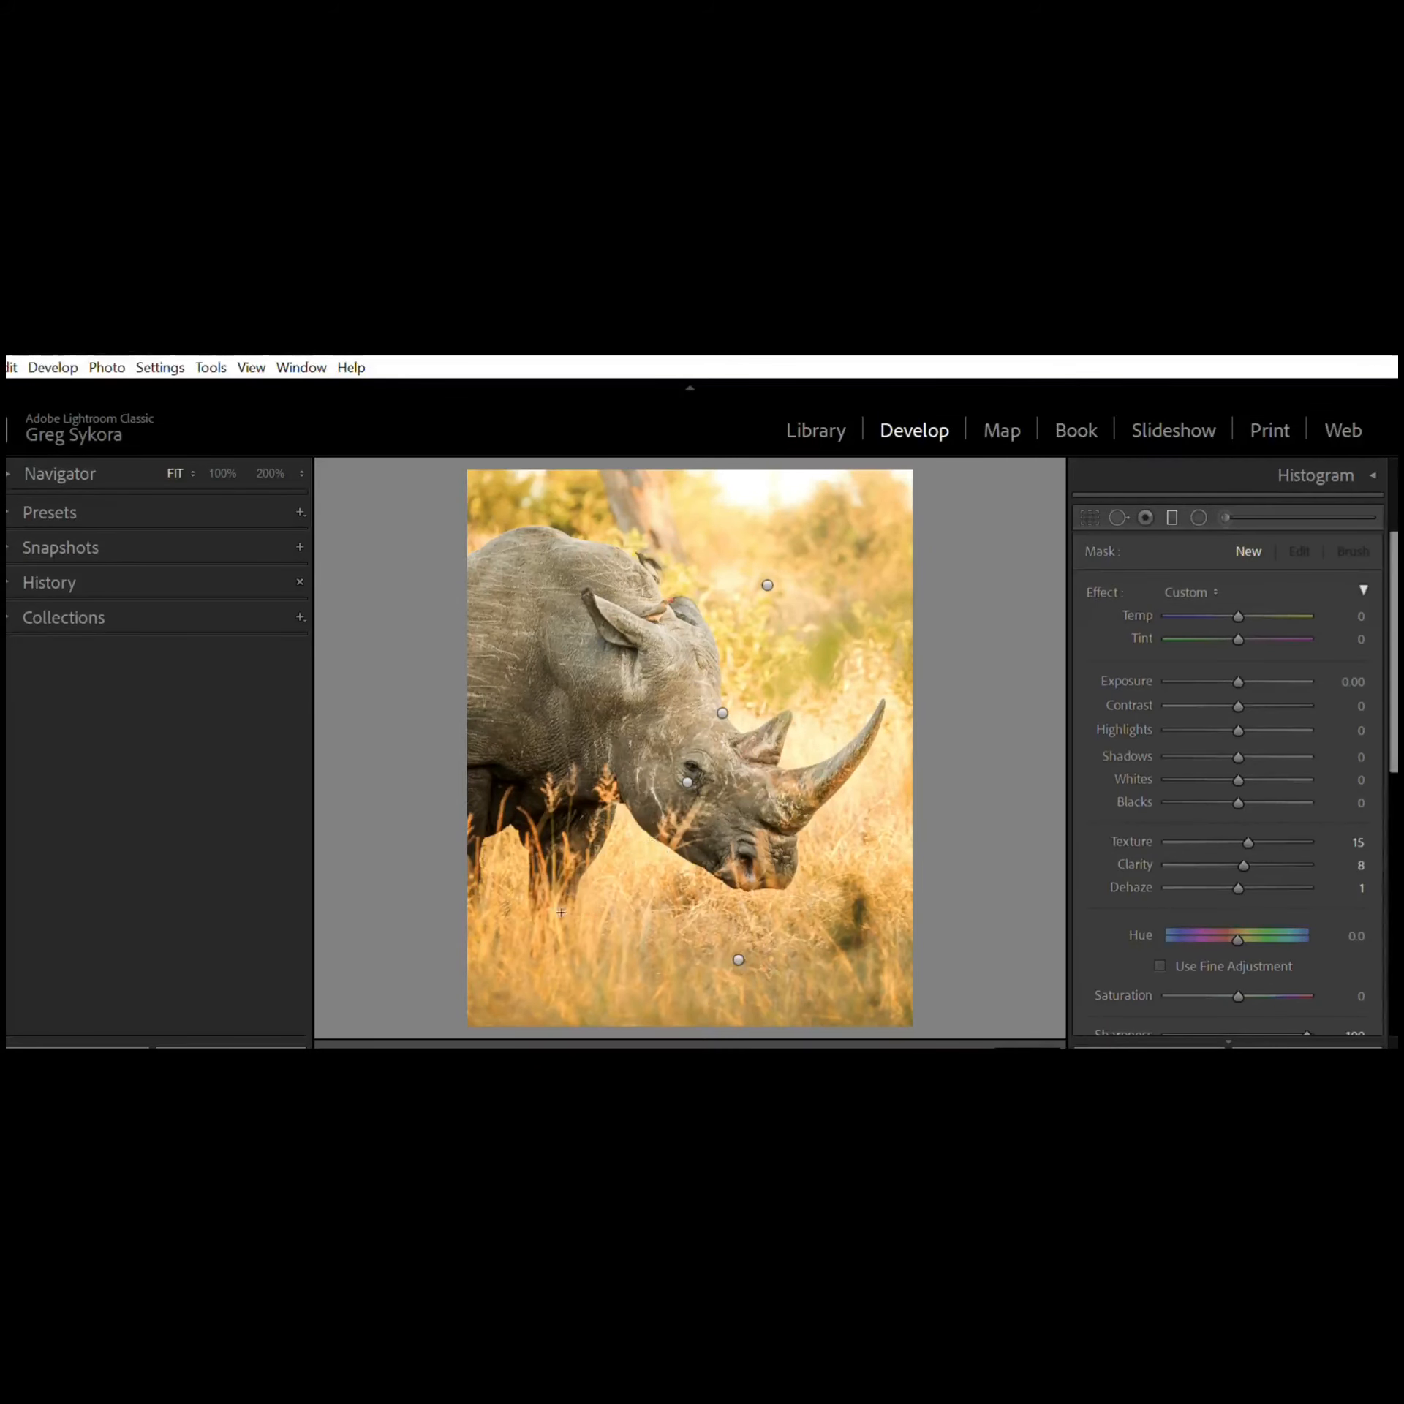
left_click_drag(561, 919, 665, 790)
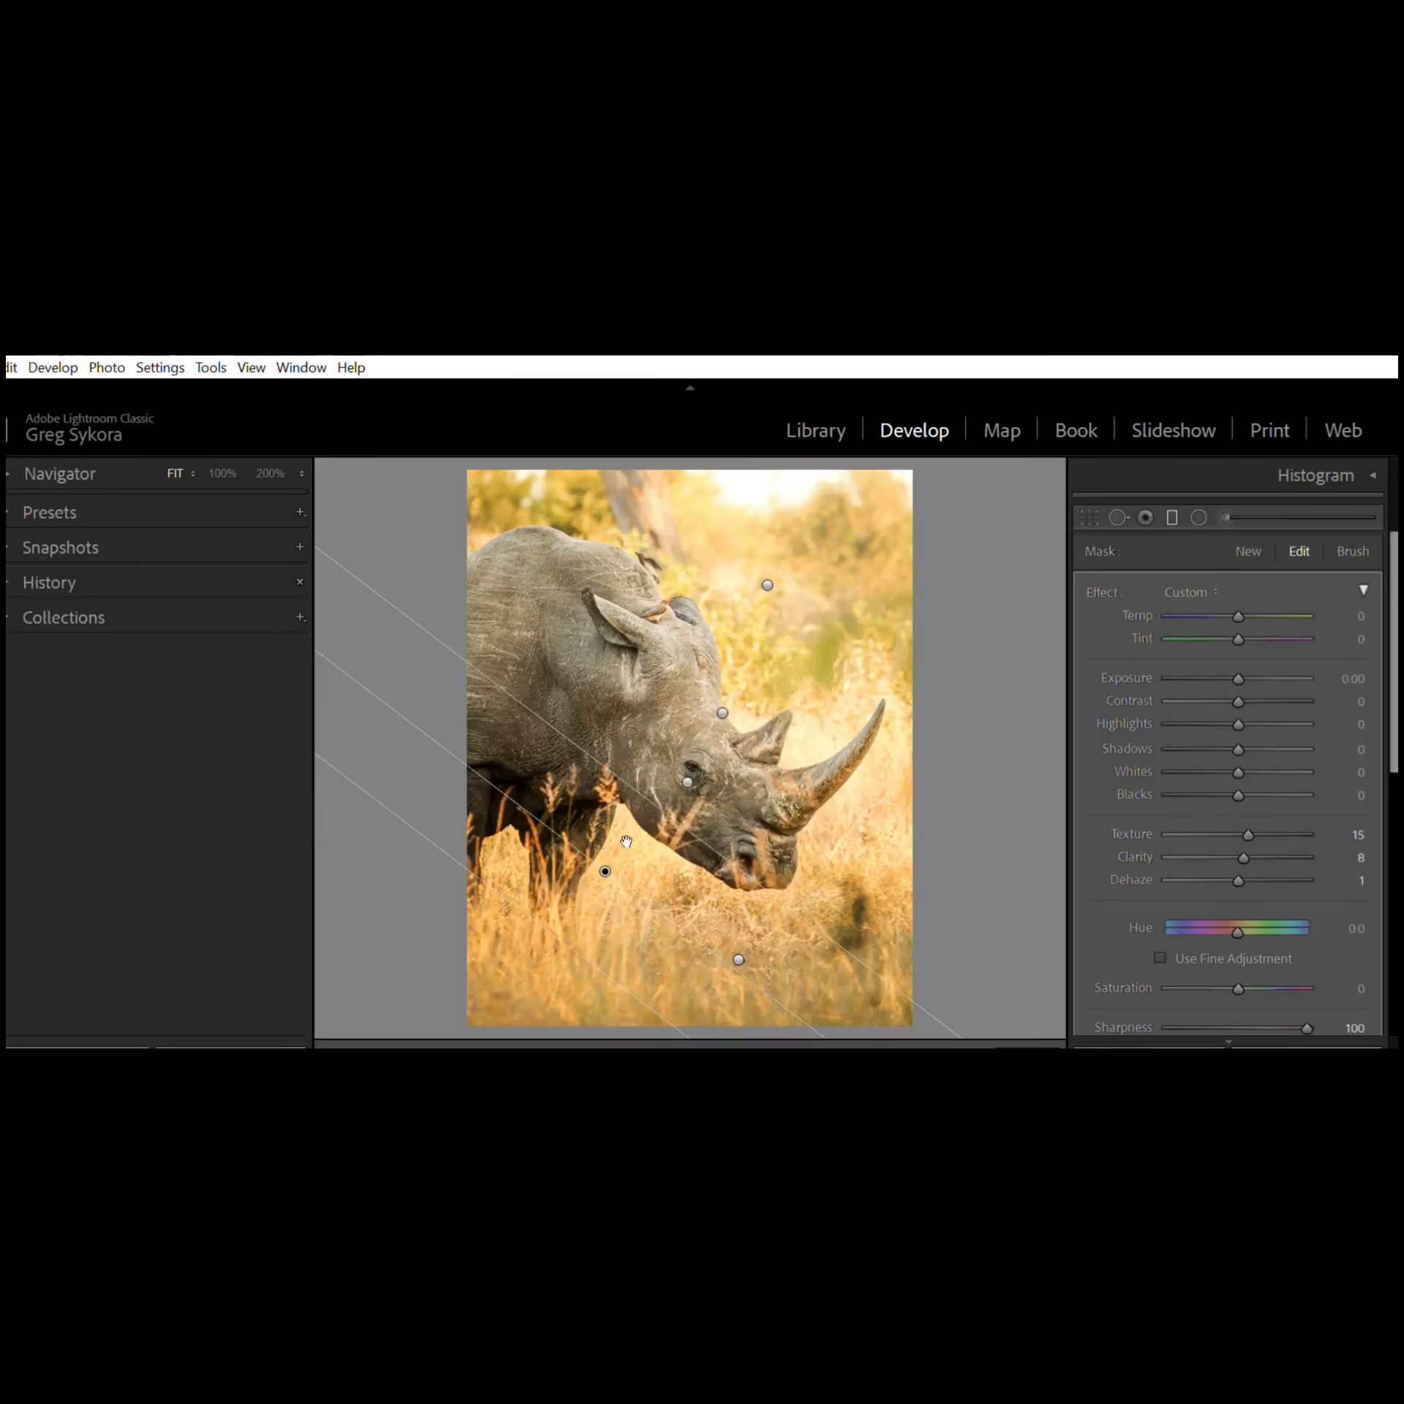
mouse_move(619, 846)
left_mouse_down()
mouse_move(743, 686)
mouse_move(631, 802)
left_mouse_up()
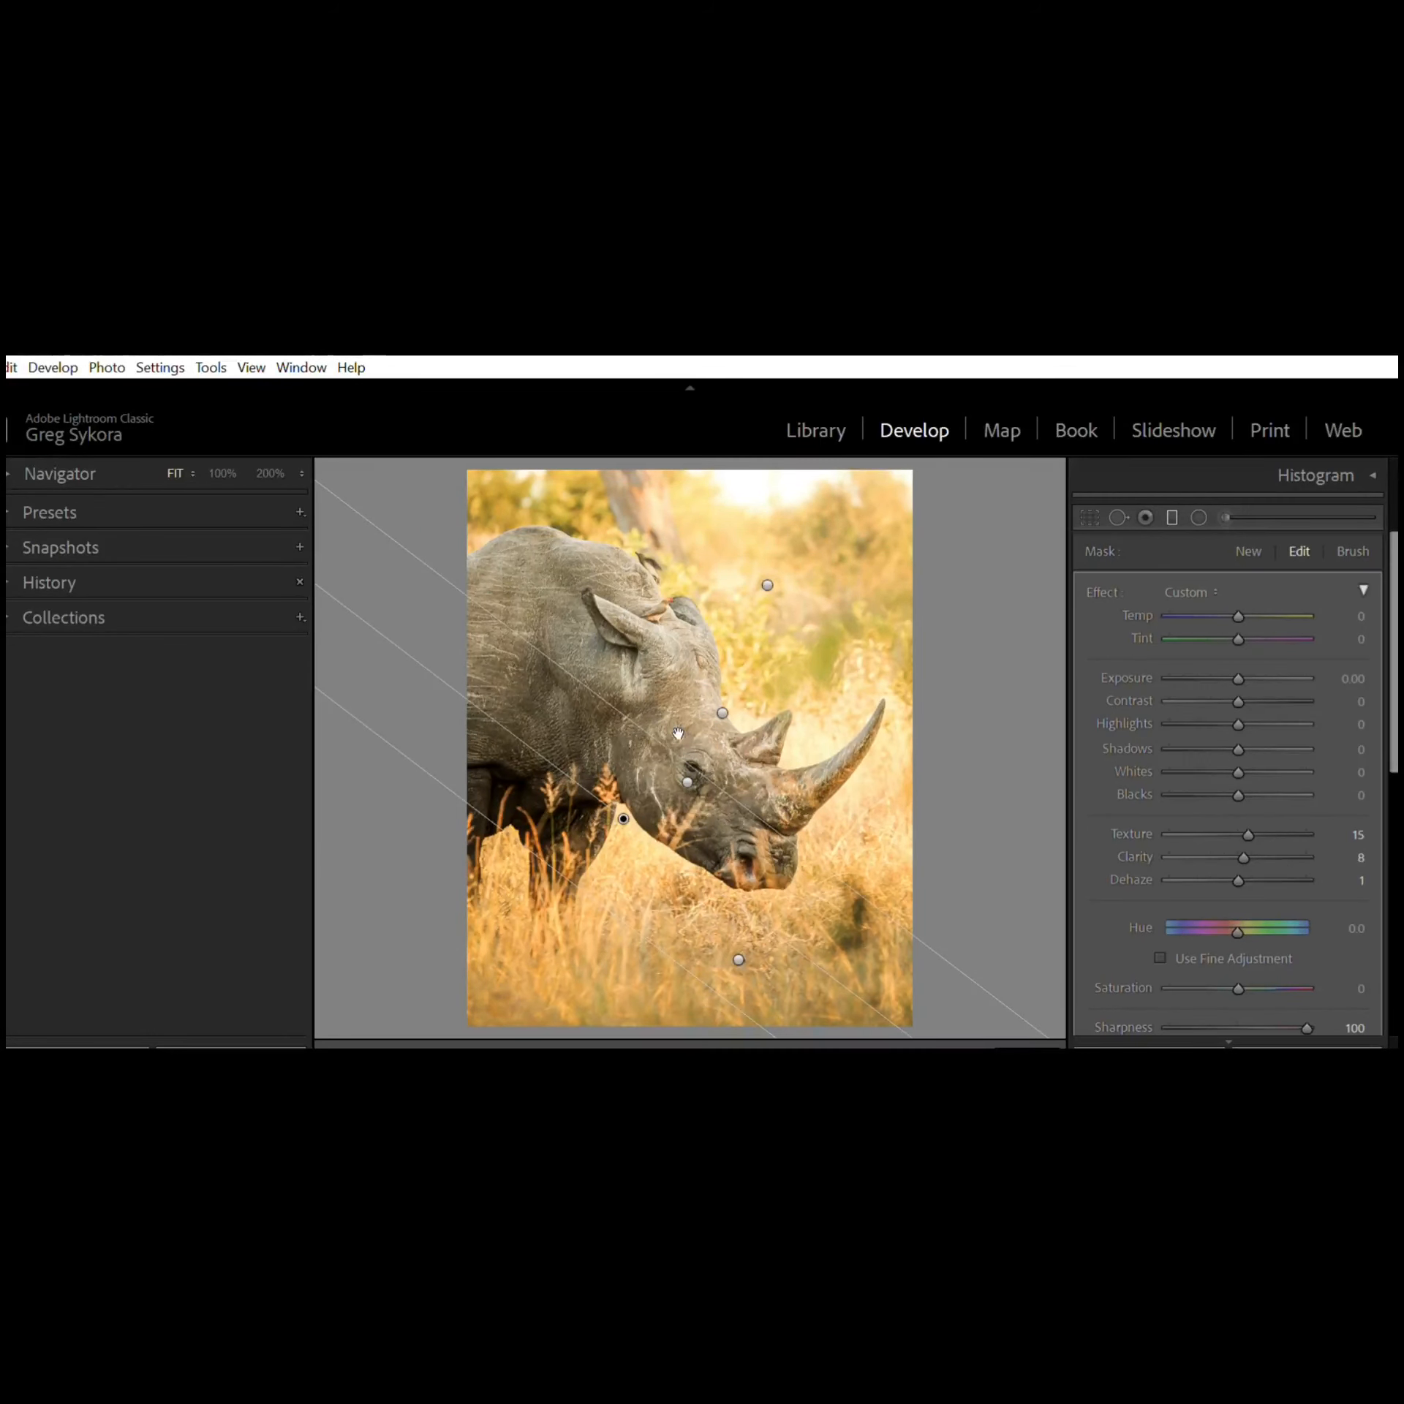
left_click_drag(678, 733, 821, 576)
left_click_drag(984, 680, 952, 708)
left_click_drag(799, 820, 806, 723)
left_click_drag(519, 698, 454, 899)
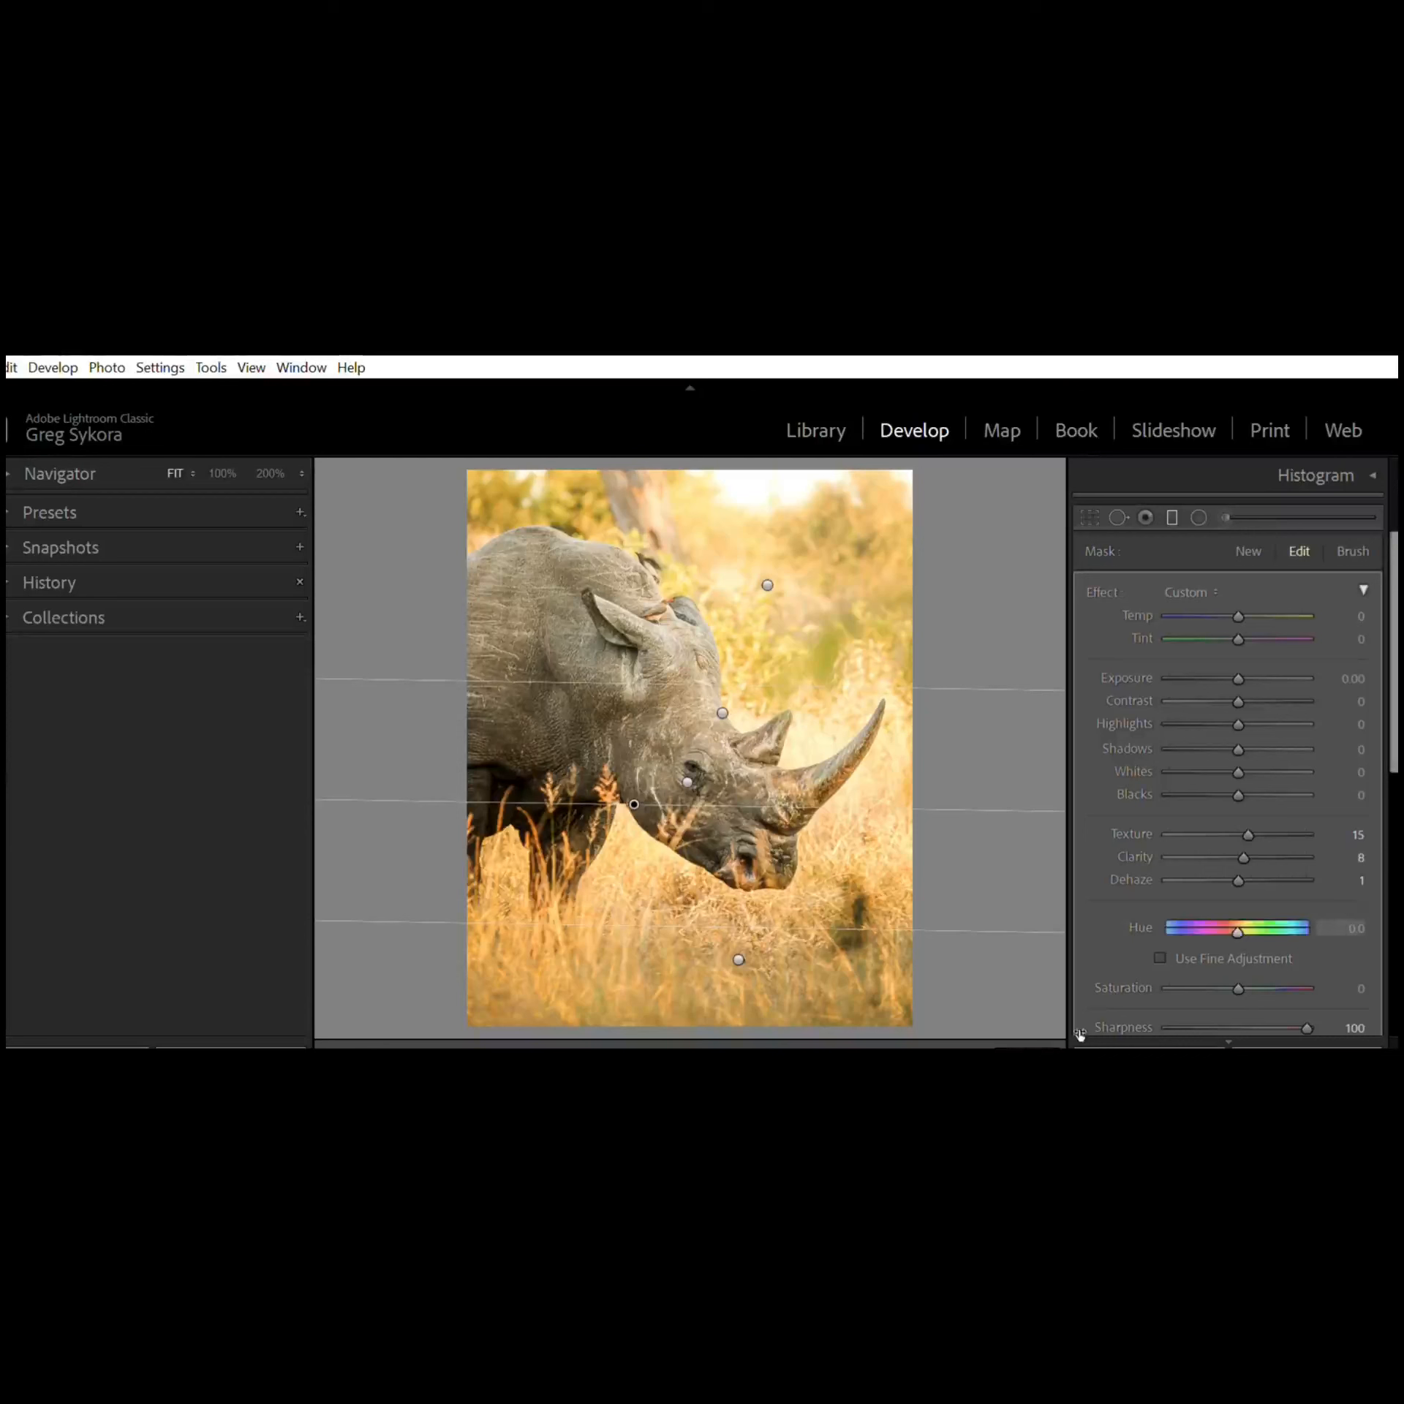
left_click(1296, 1006)
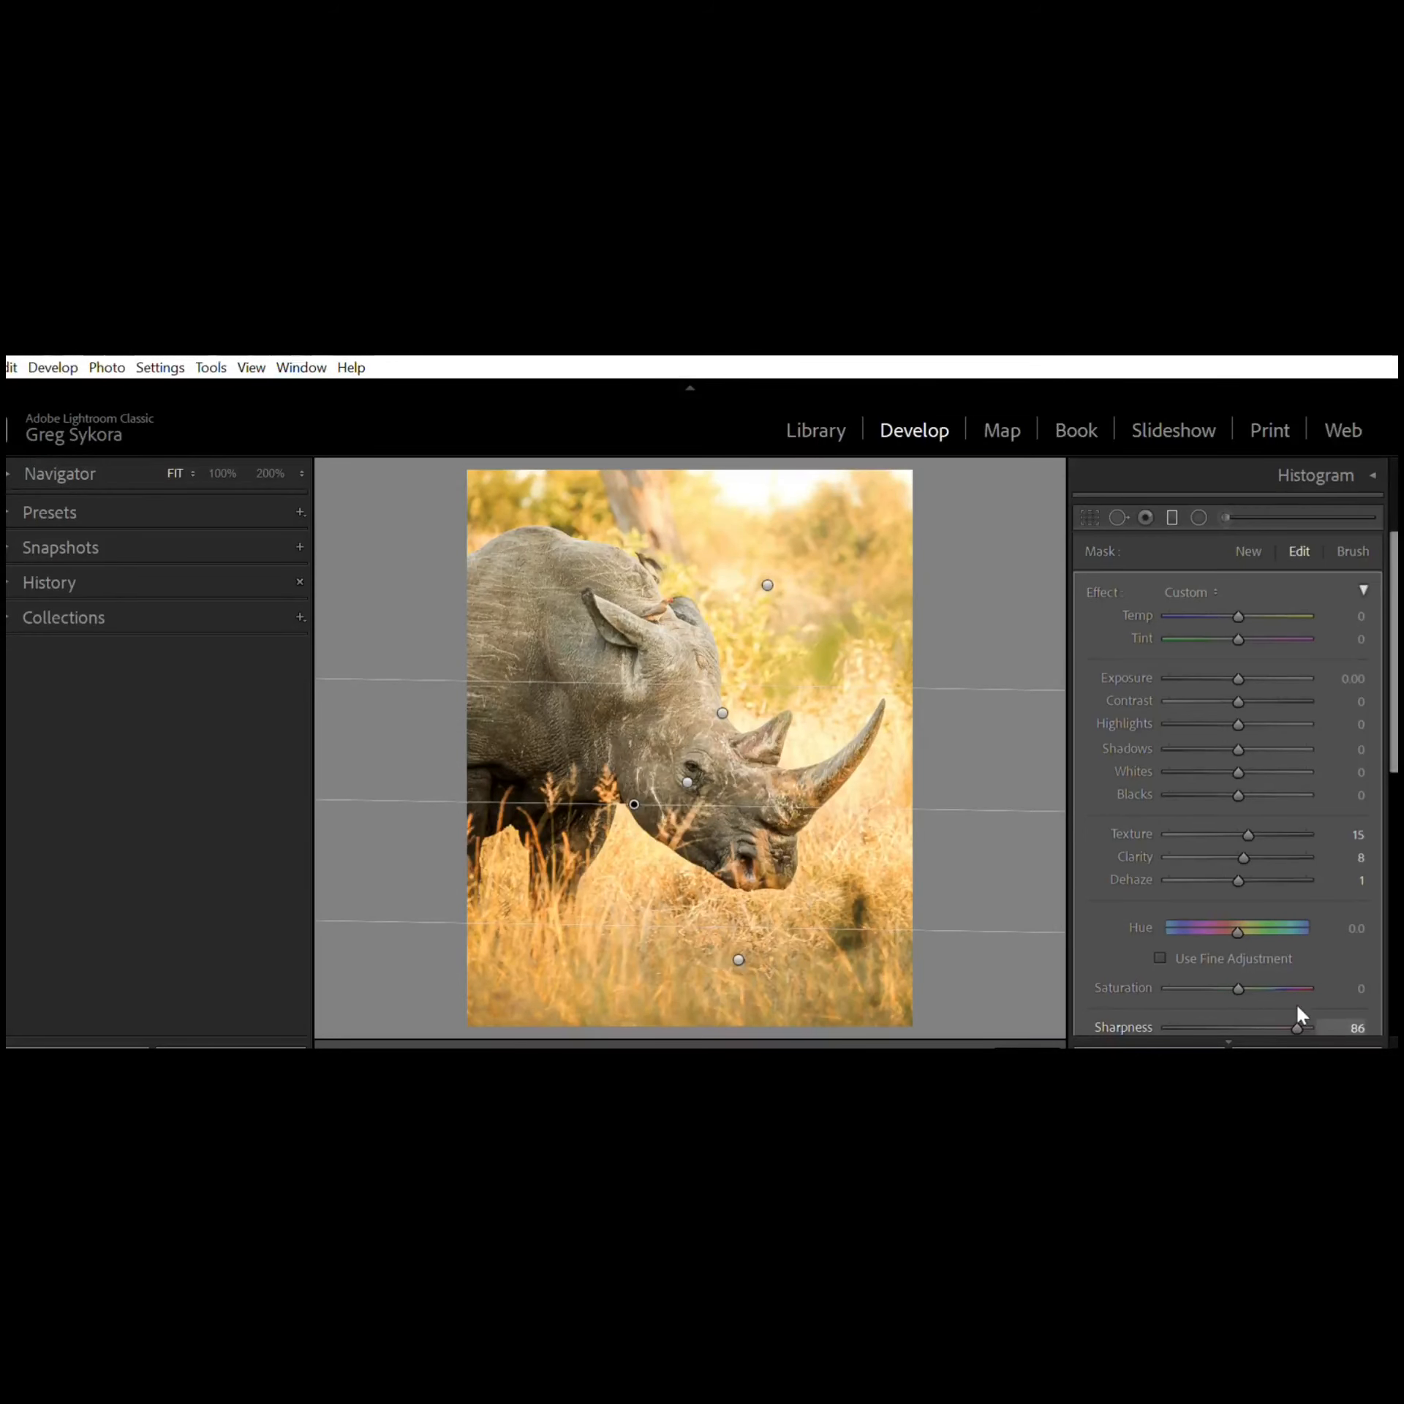
left_click(1036, 1047)
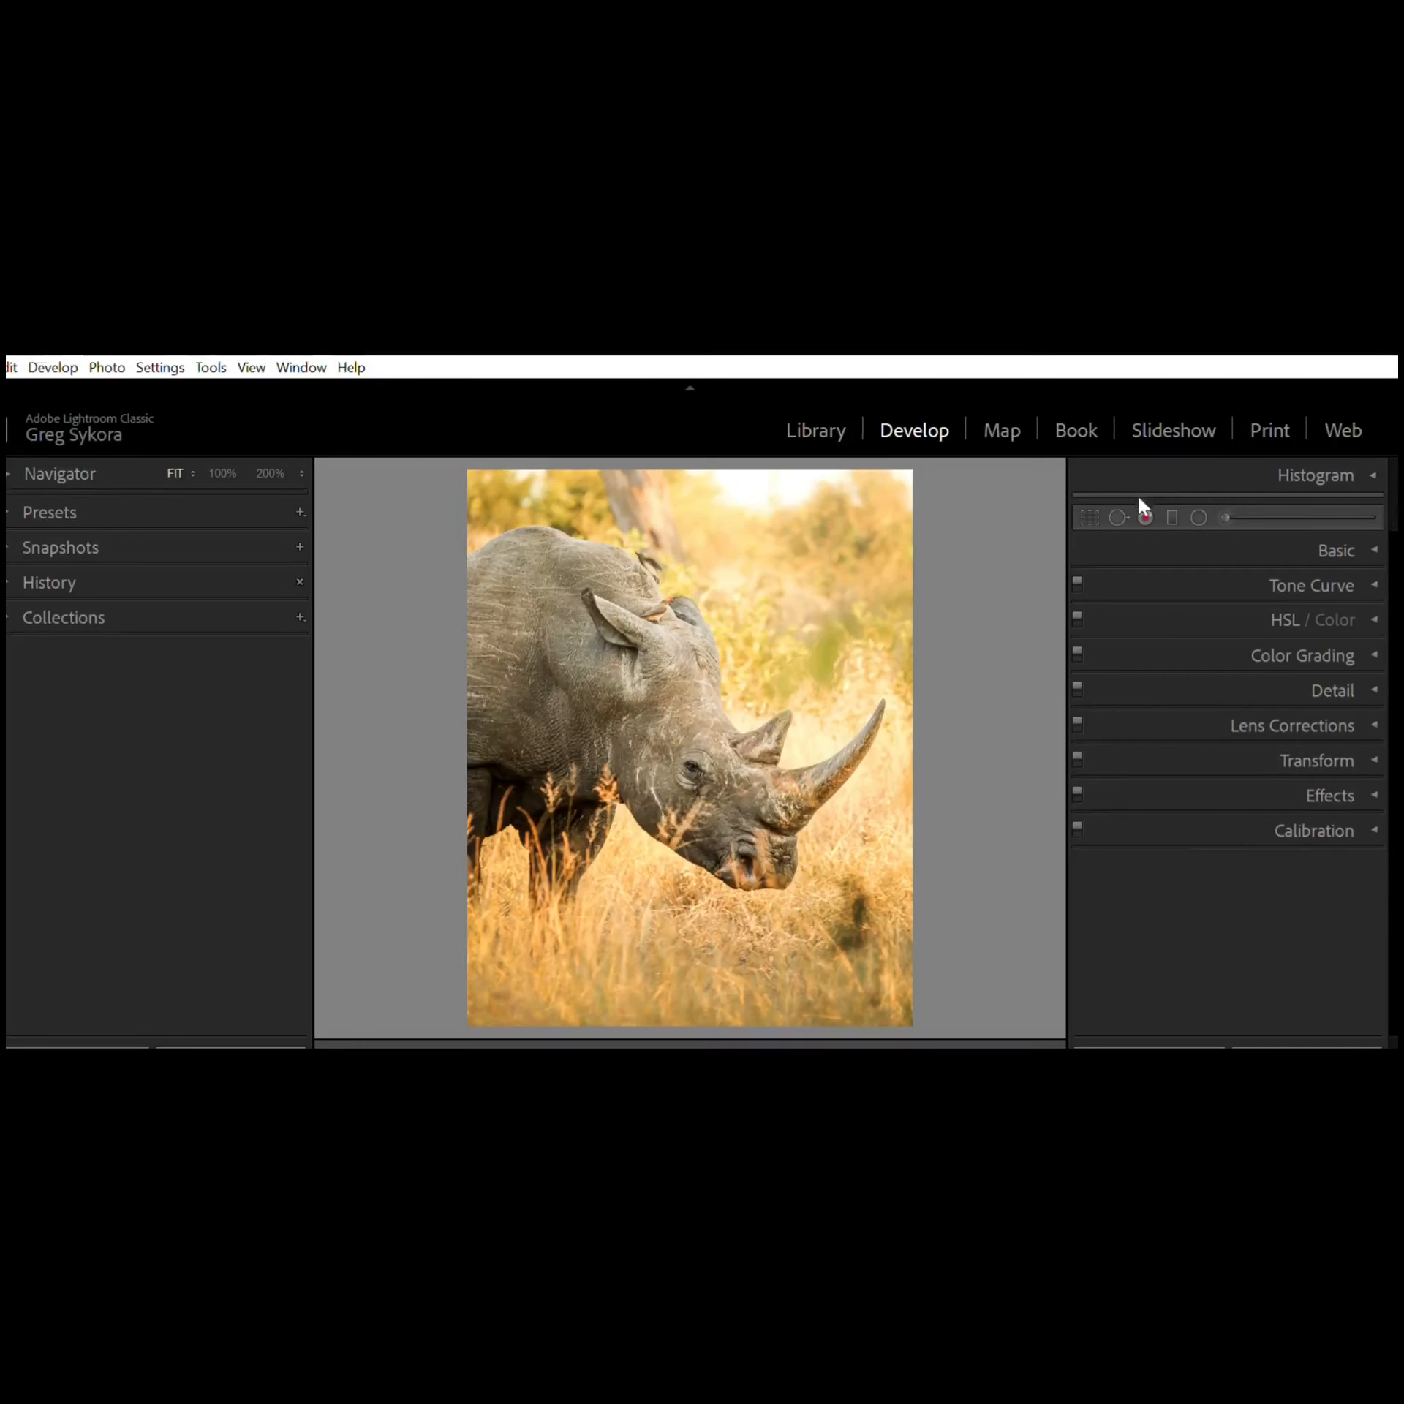
Step: Open Spot Removal in Heal mode and set the brush size to 83
left_click(1118, 516)
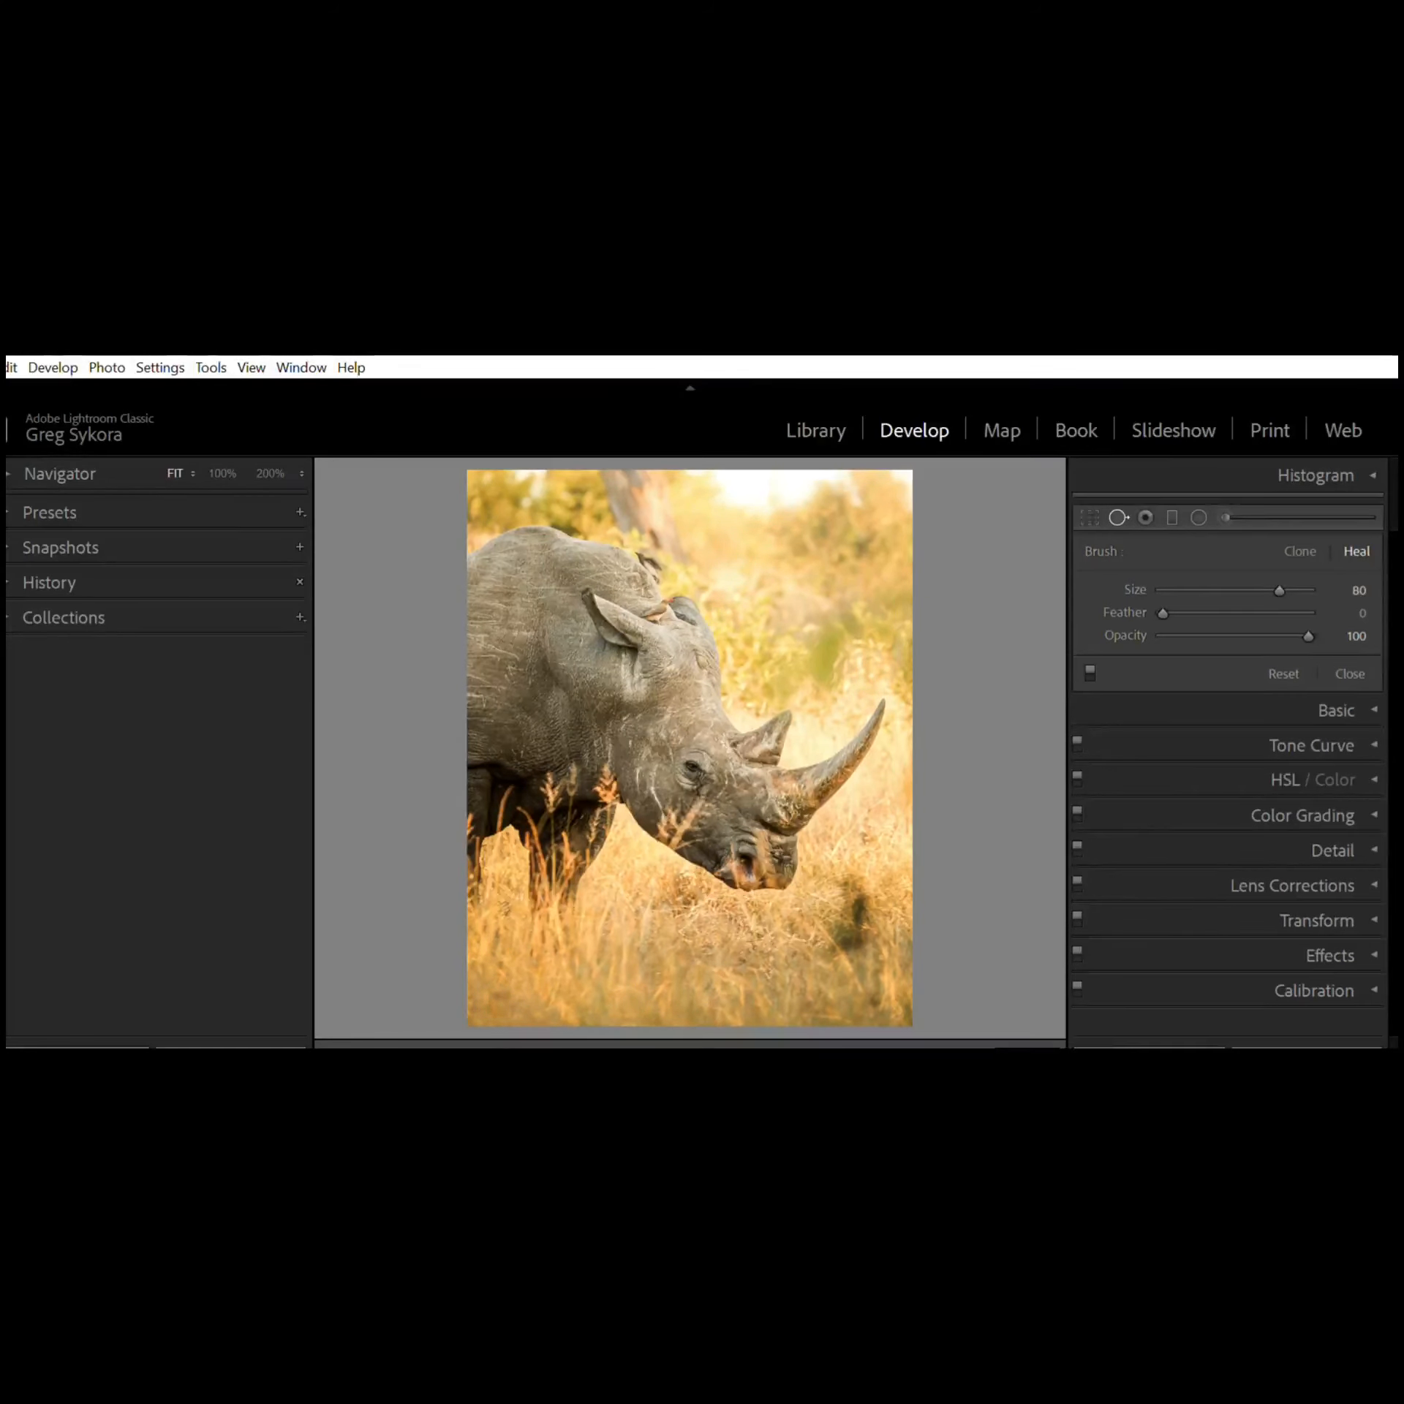
key("[")
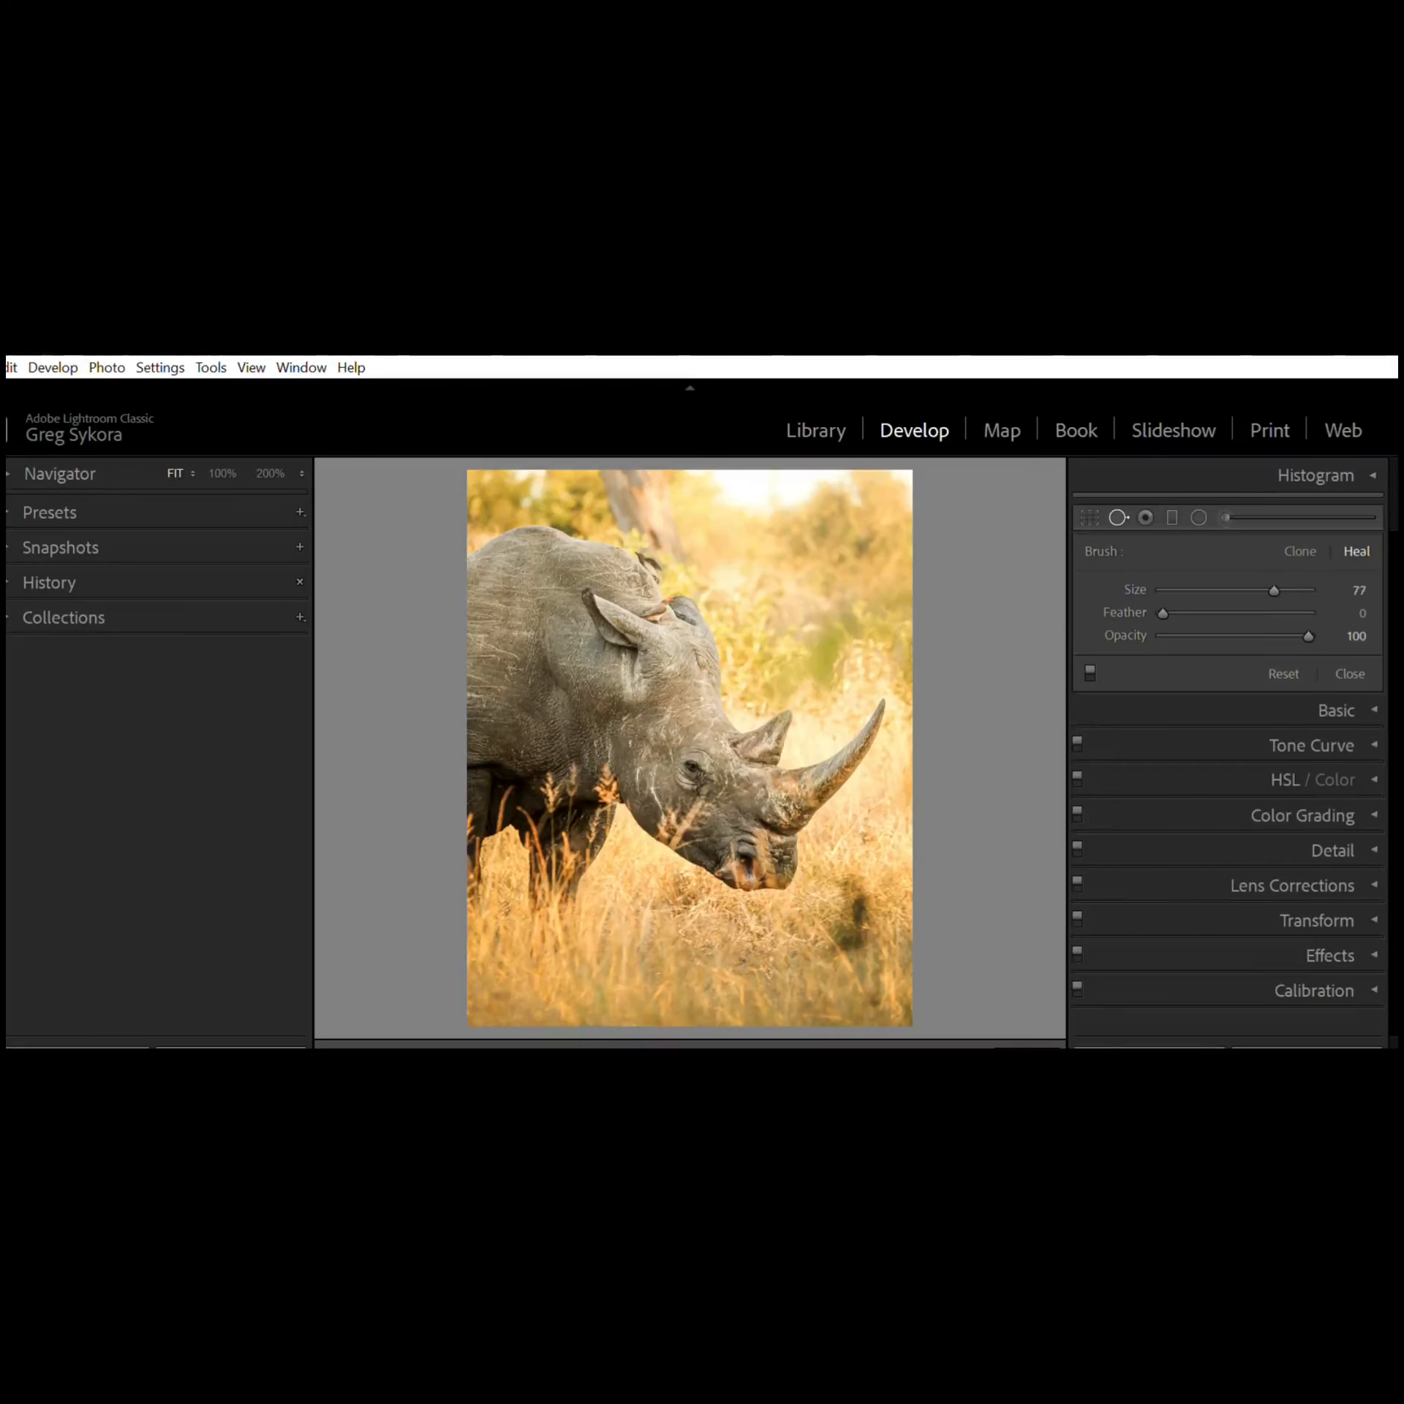
key("[")
key("[")
key("bracketright")
key("bracketright")
key("bracketright")
key("bracketright")
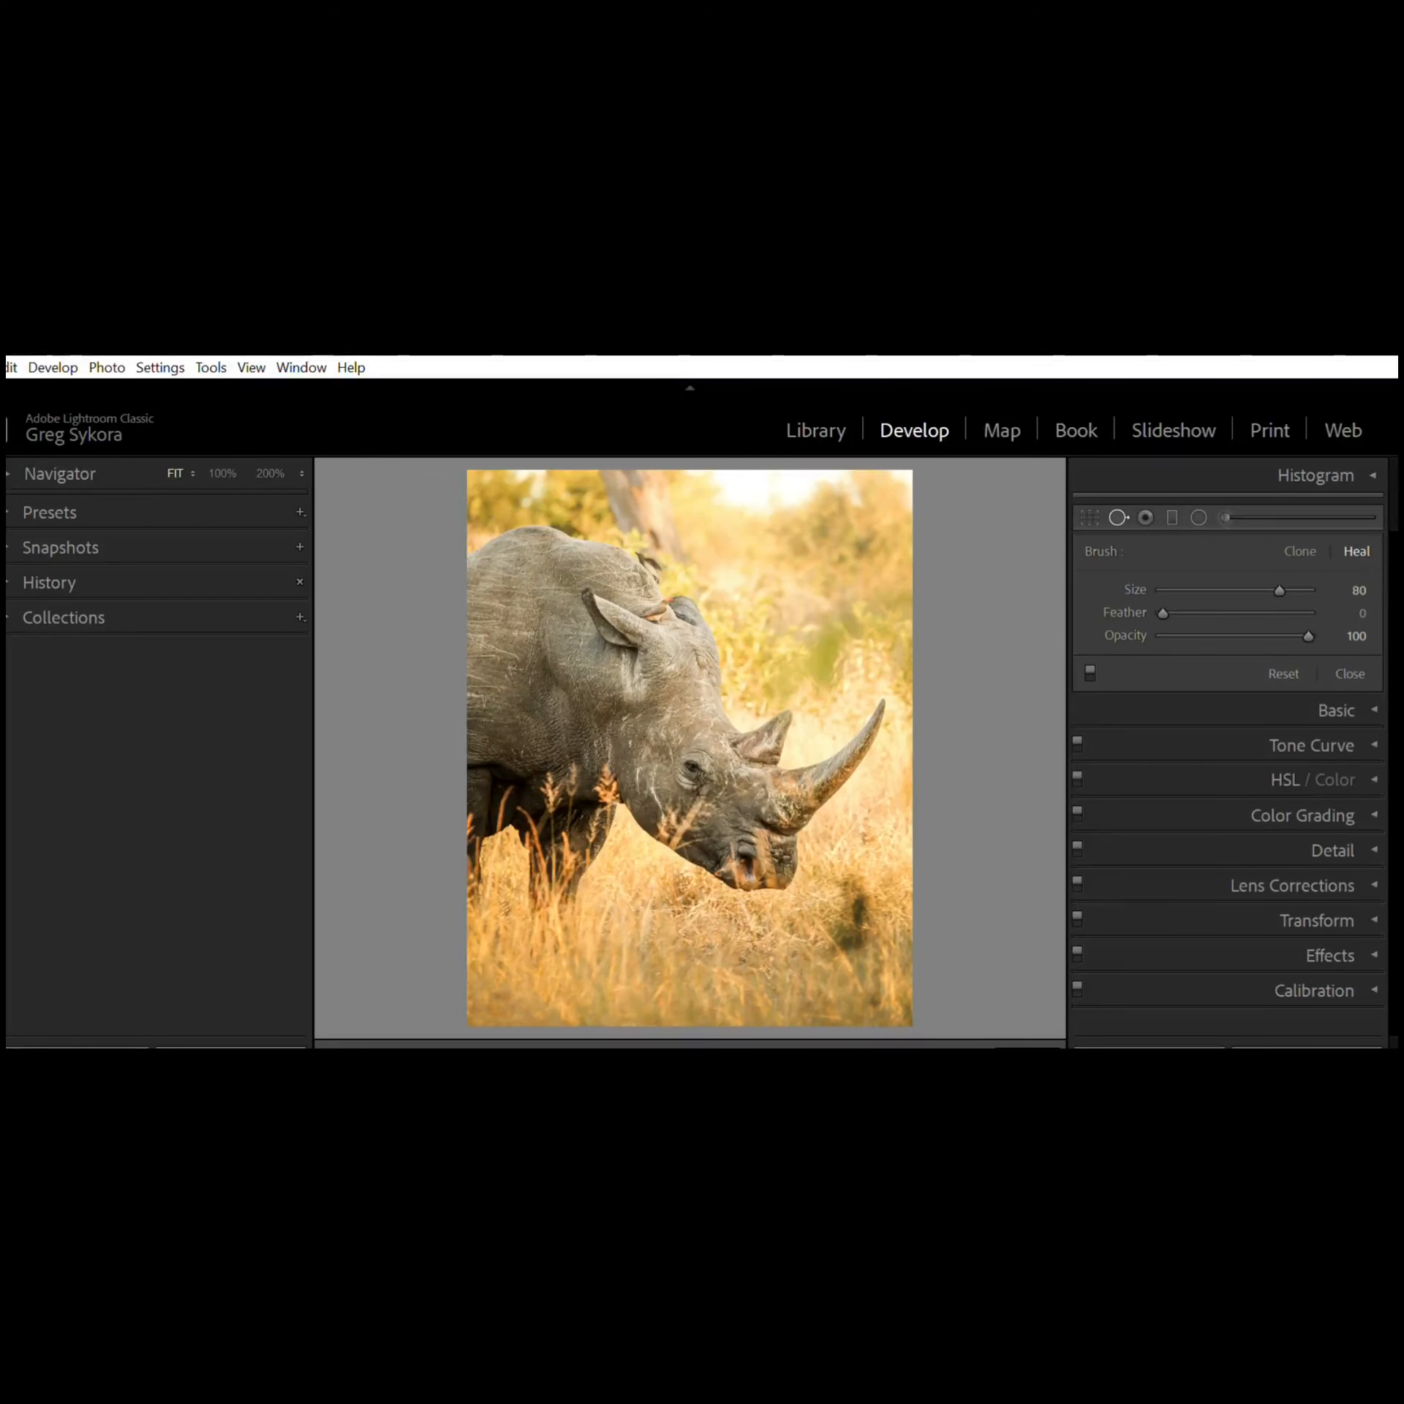
key("bracketright")
key("bracketright")
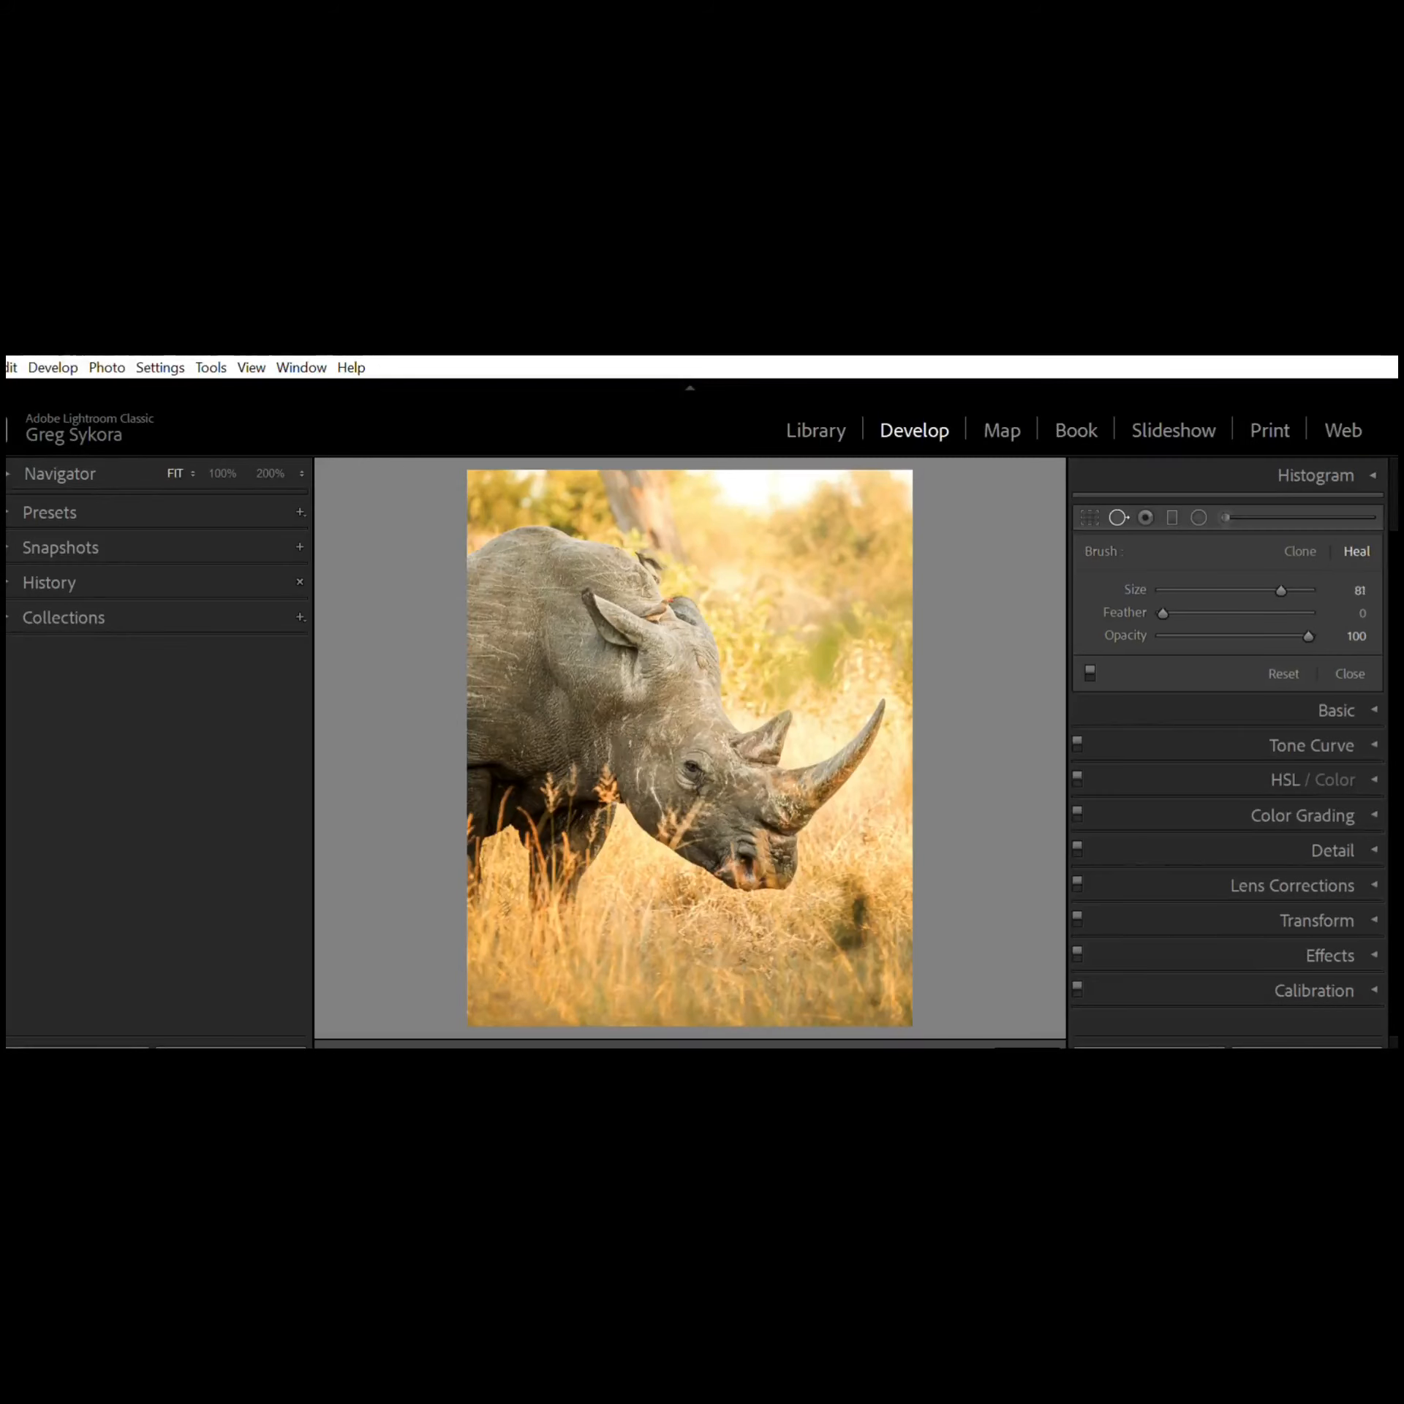
key("bracketleft")
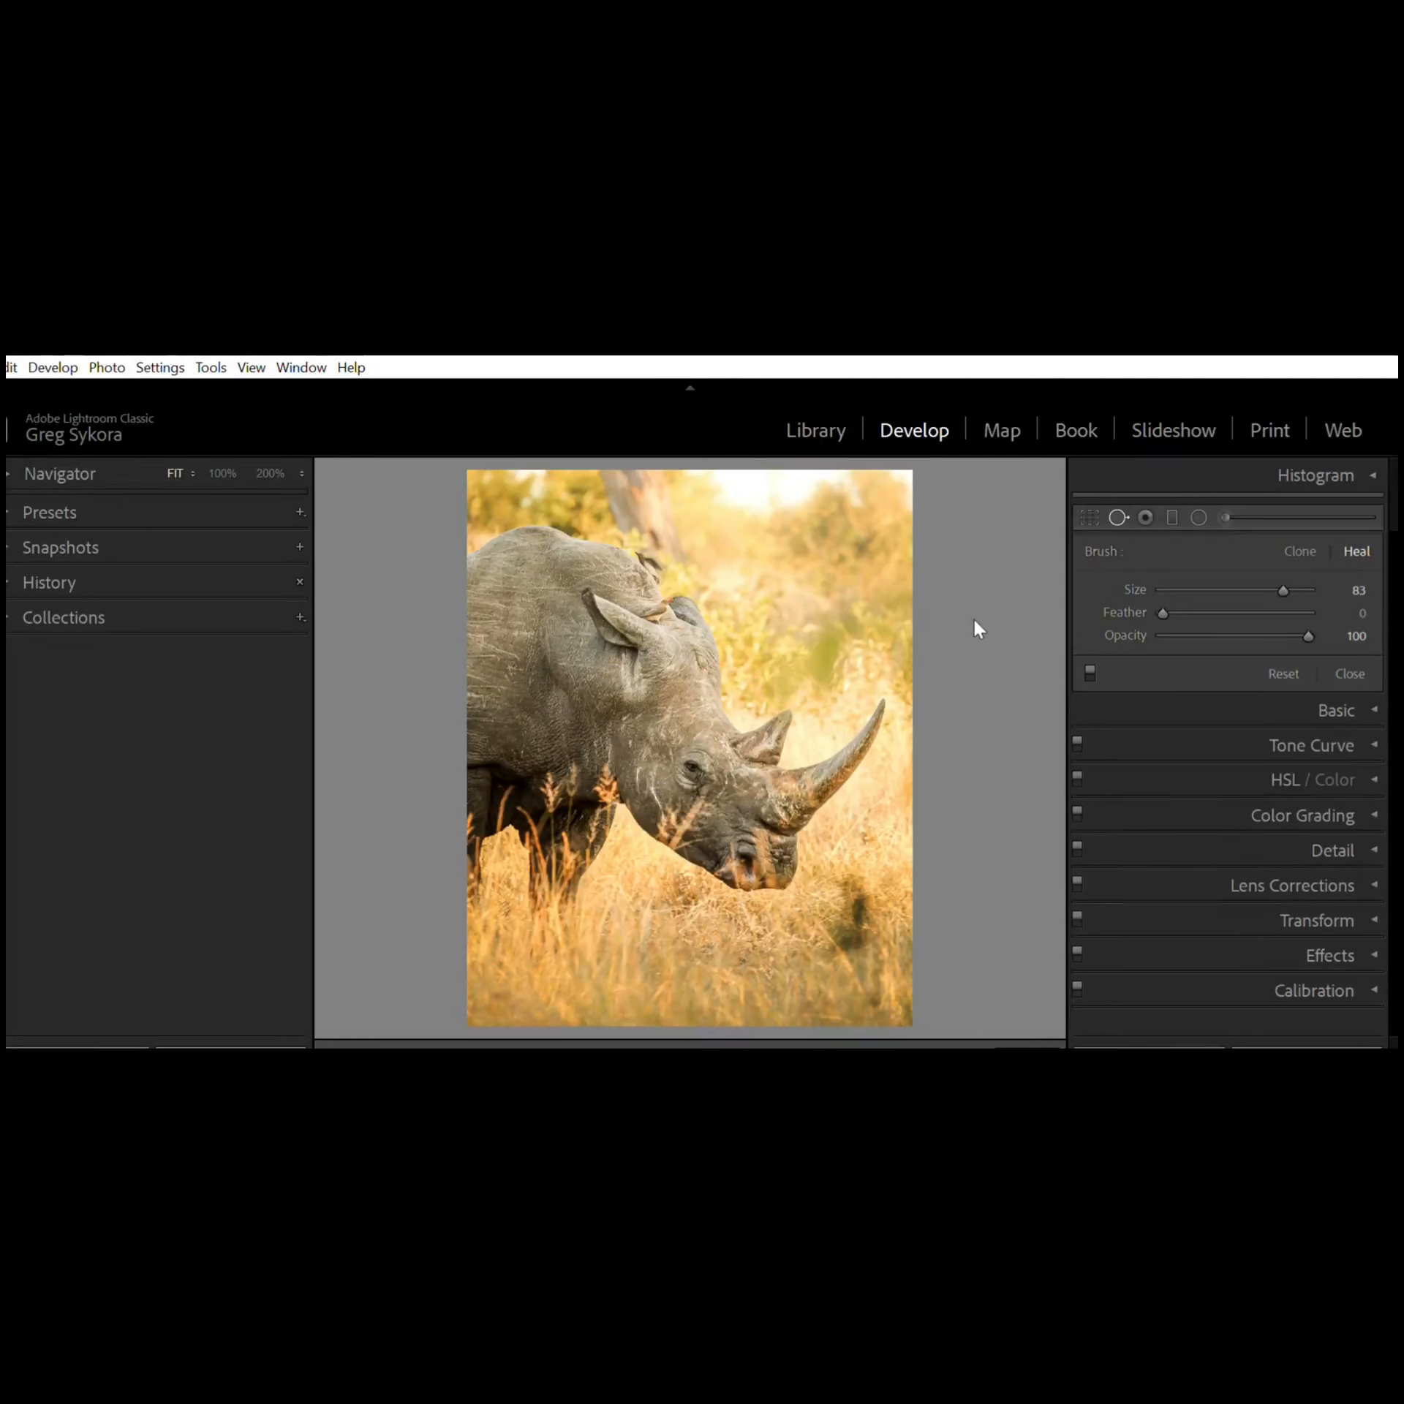
Step: Heal a spot in the background above the rhino's back, reposition its source and target circles, and close Spot Removal
left_click(775, 655)
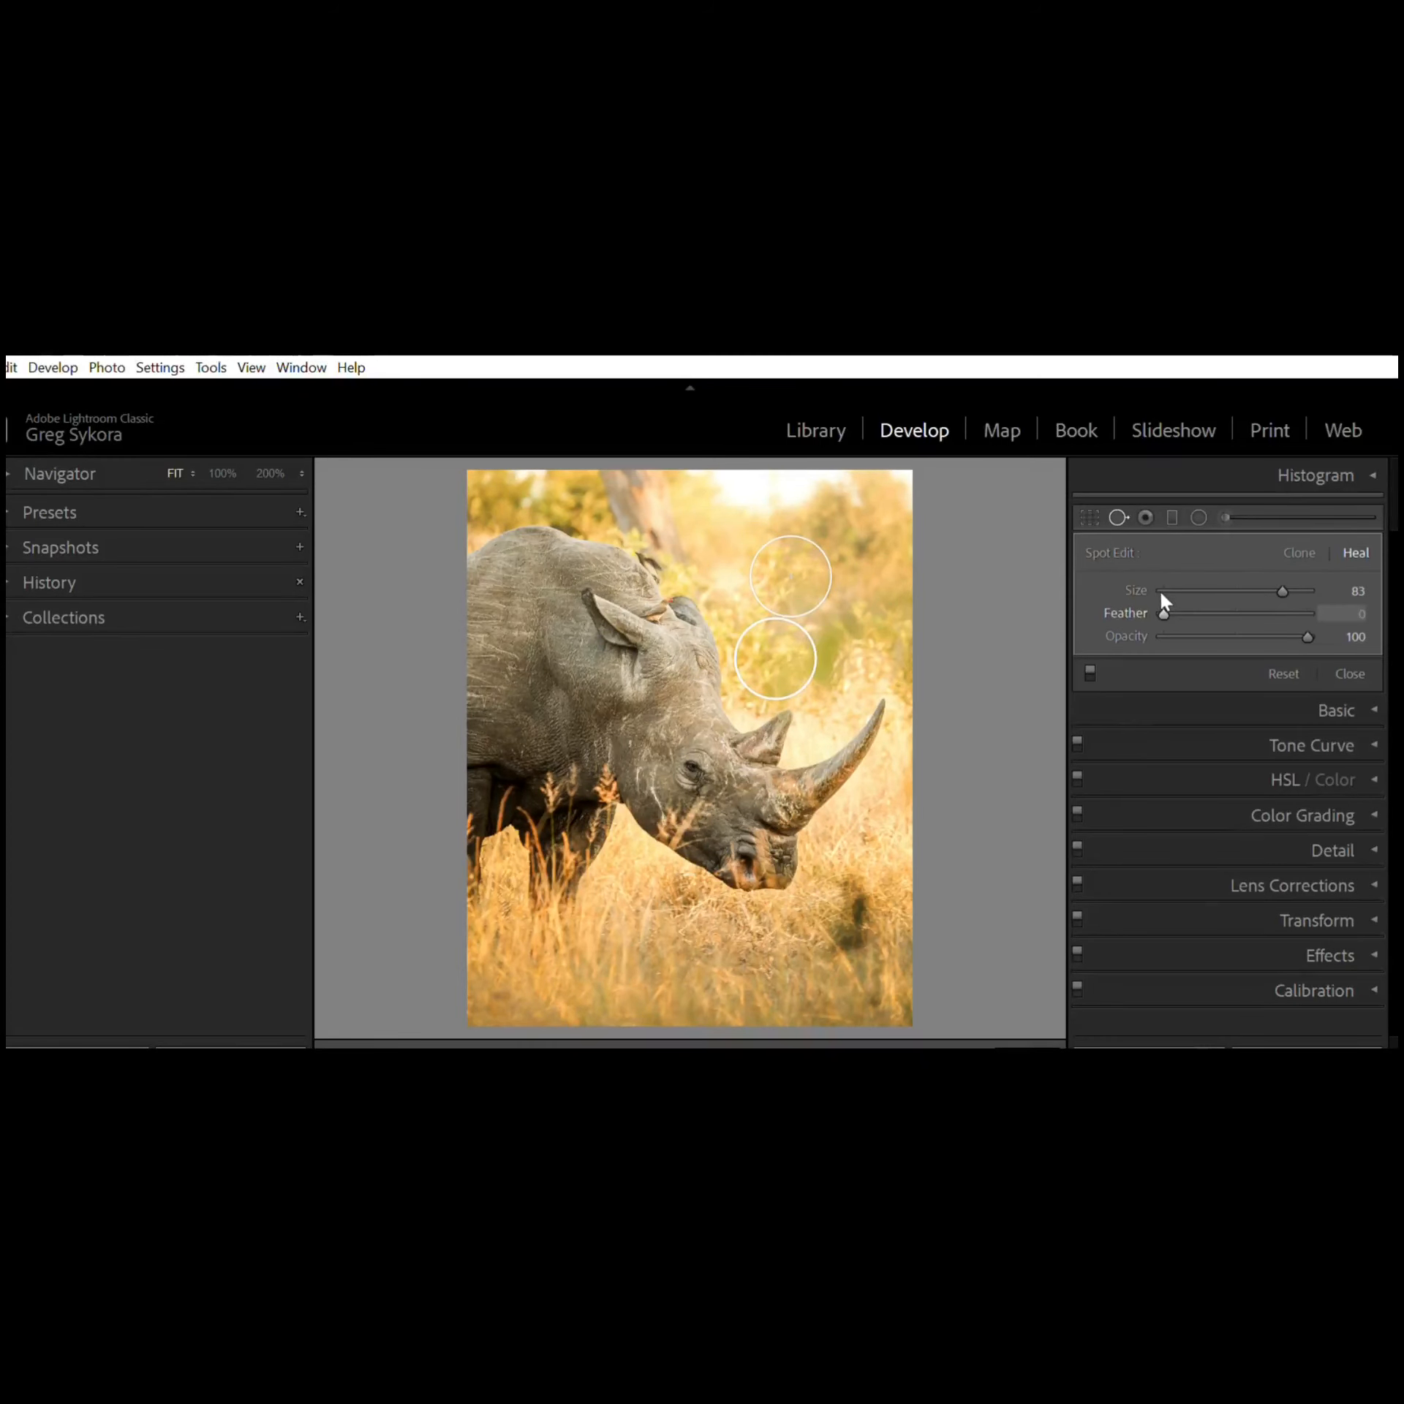
left_click_drag(1162, 596, 1249, 613)
mouse_move(1289, 625)
left_mouse_down()
mouse_move(1164, 612)
mouse_move(1264, 620)
left_mouse_up()
left_click_drag(1325, 624, 1366, 610)
mouse_move(782, 634)
left_mouse_down()
mouse_move(794, 646)
mouse_move(841, 597)
mouse_move(848, 505)
mouse_move(788, 475)
mouse_move(721, 492)
mouse_move(847, 482)
mouse_move(881, 551)
left_mouse_up()
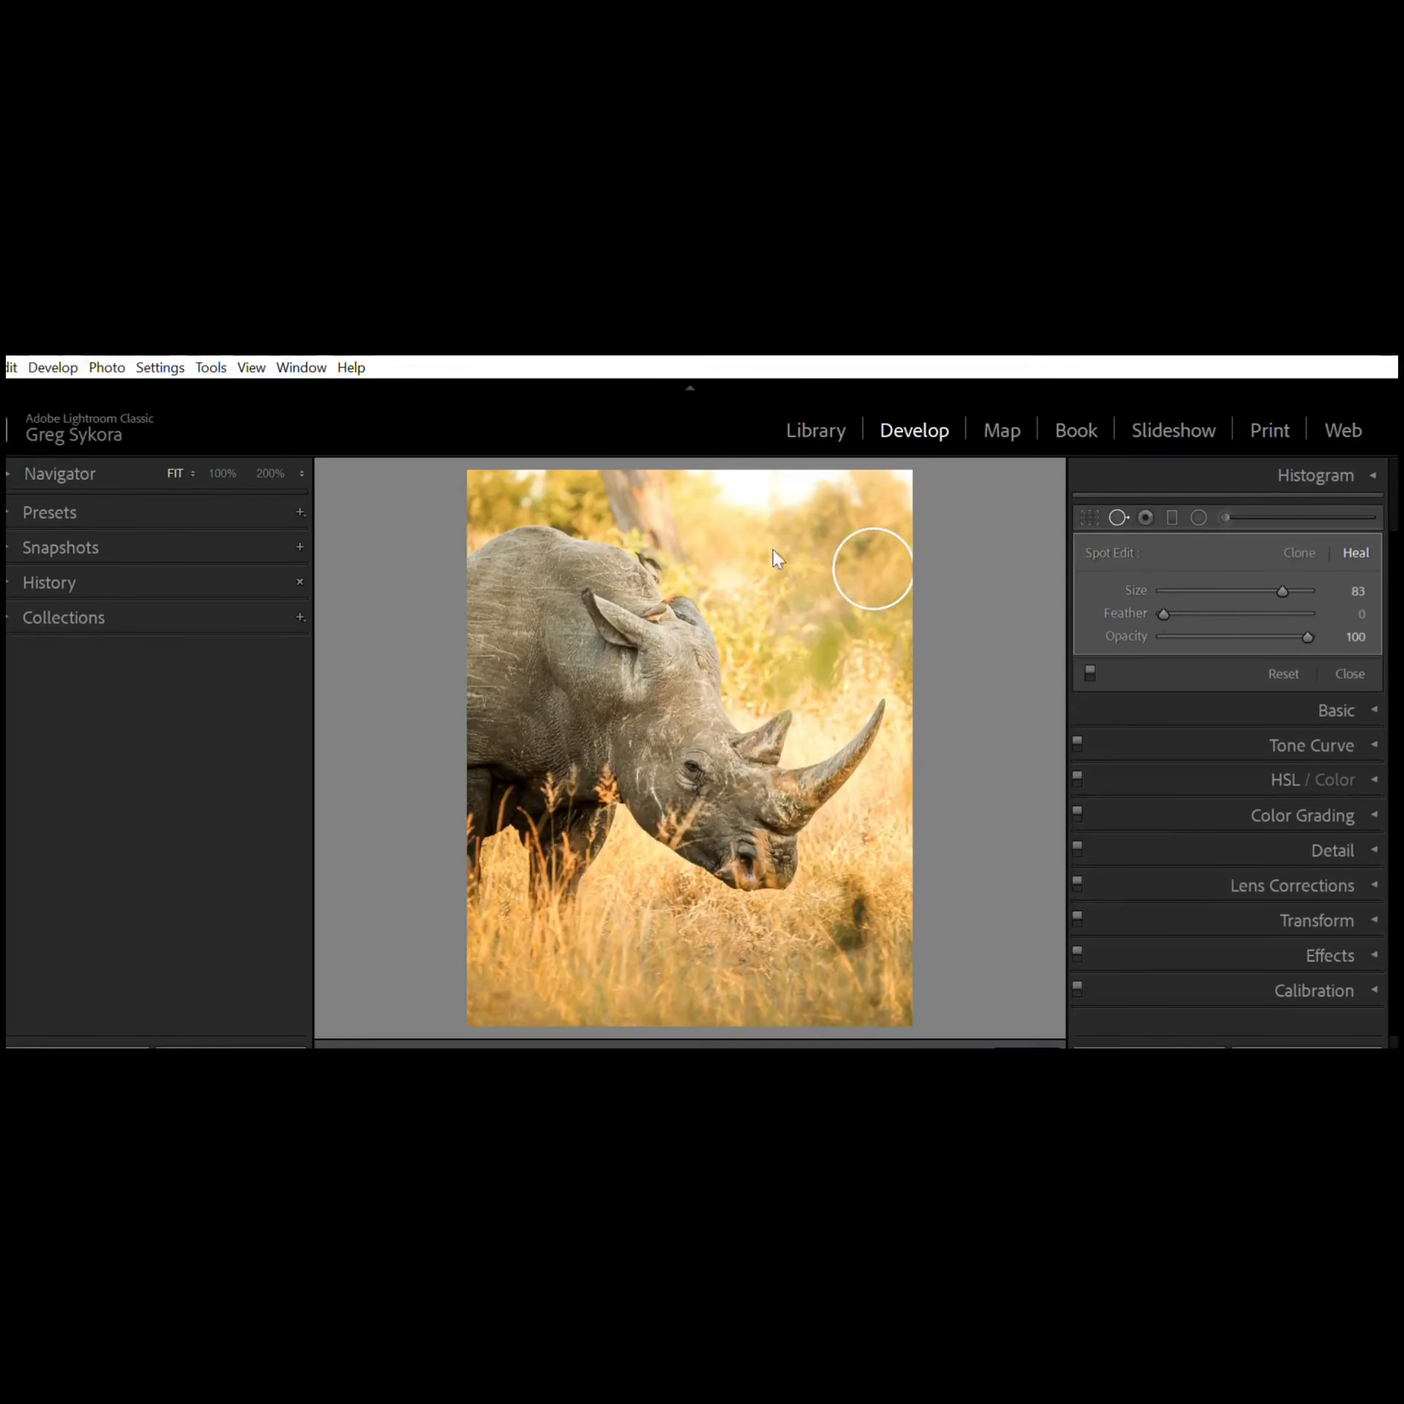
left_click(872, 547)
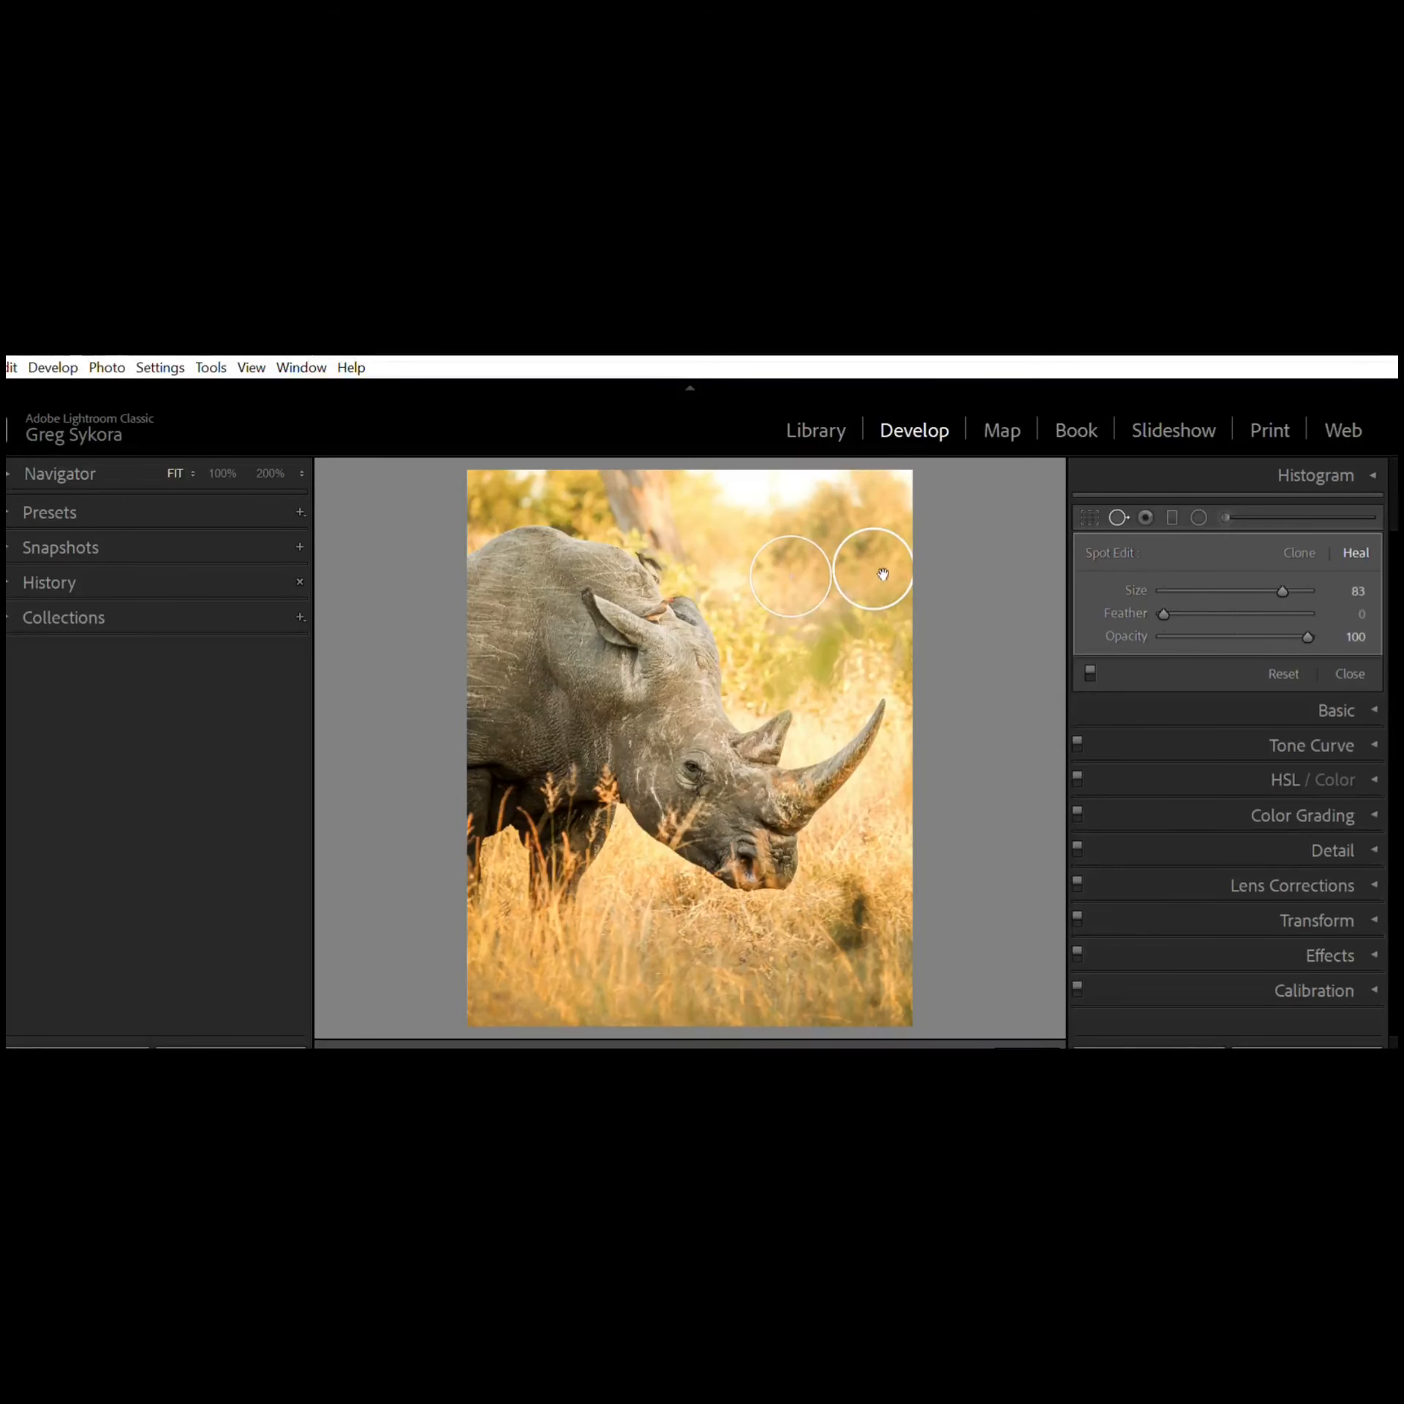
left_click_drag(884, 576, 885, 581)
mouse_move(824, 684)
left_mouse_down()
mouse_move(631, 778)
mouse_move(594, 811)
mouse_move(701, 940)
mouse_move(786, 920)
mouse_move(875, 850)
mouse_move(870, 767)
mouse_move(773, 680)
left_mouse_up()
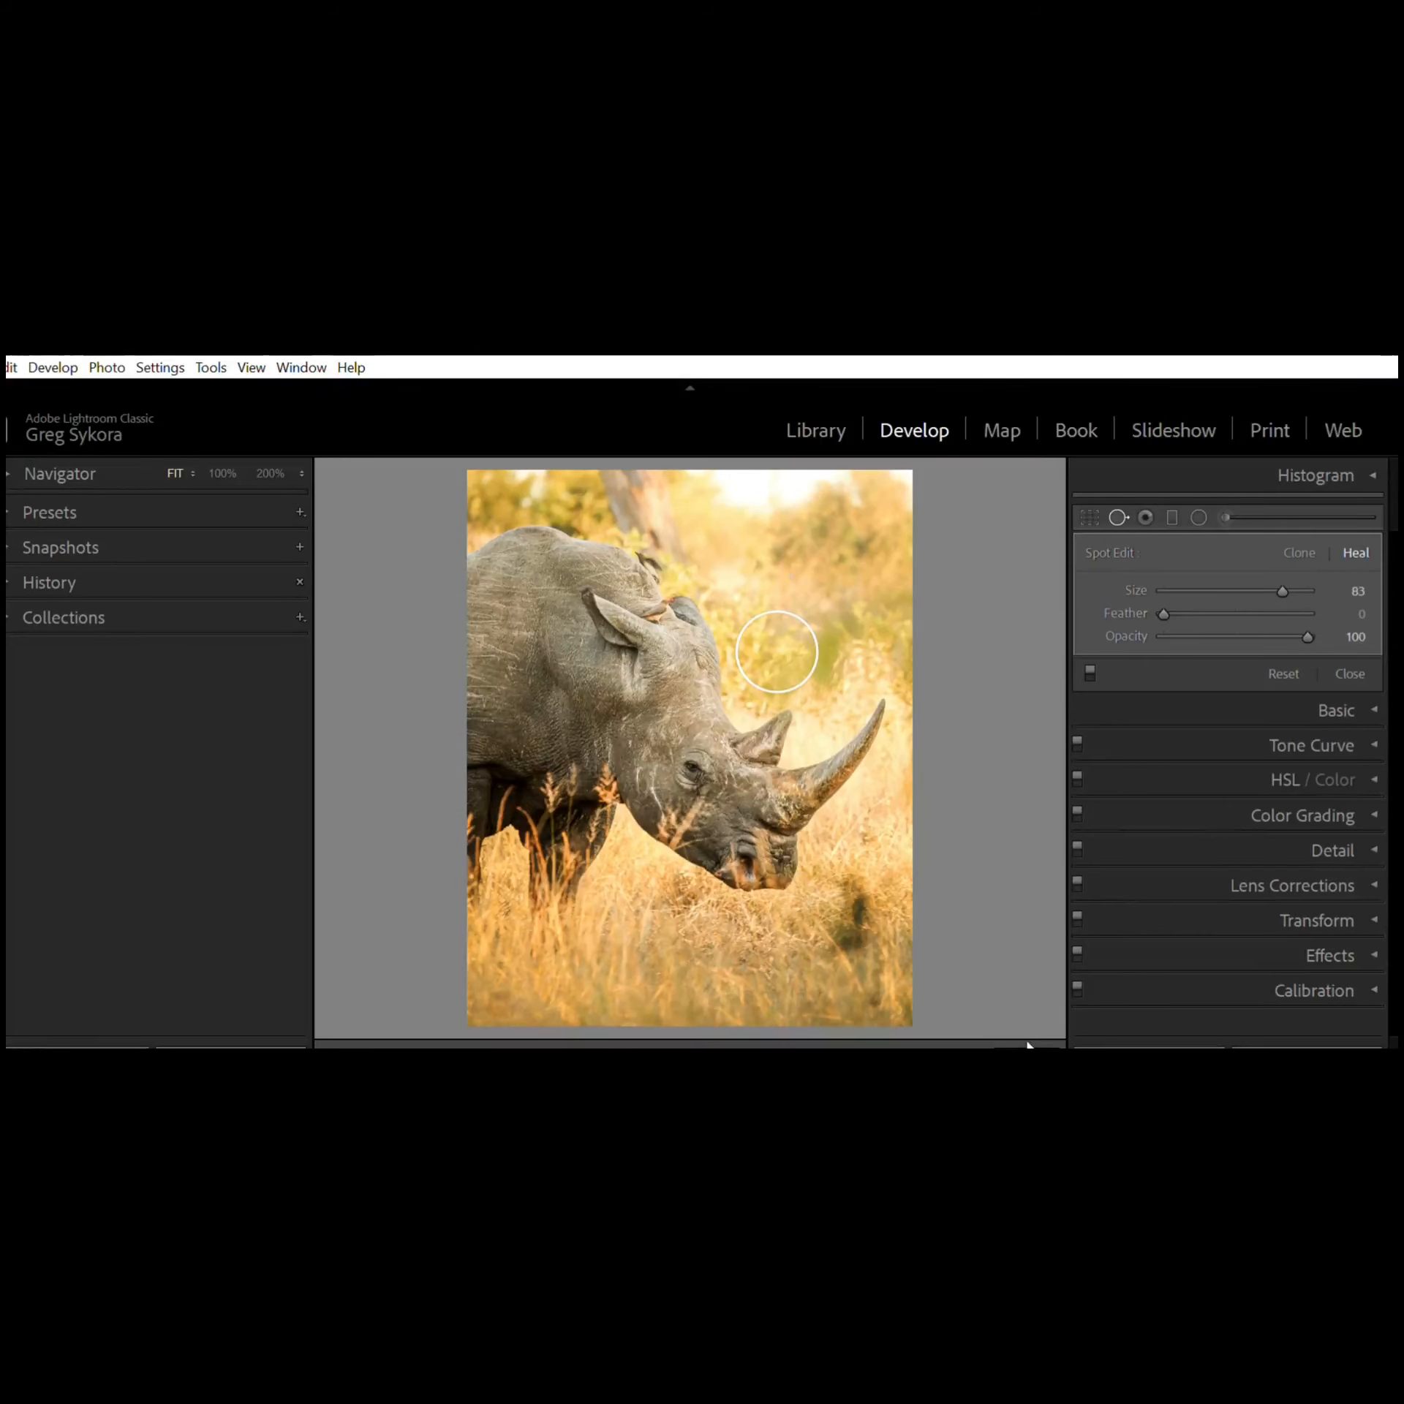
key("q")
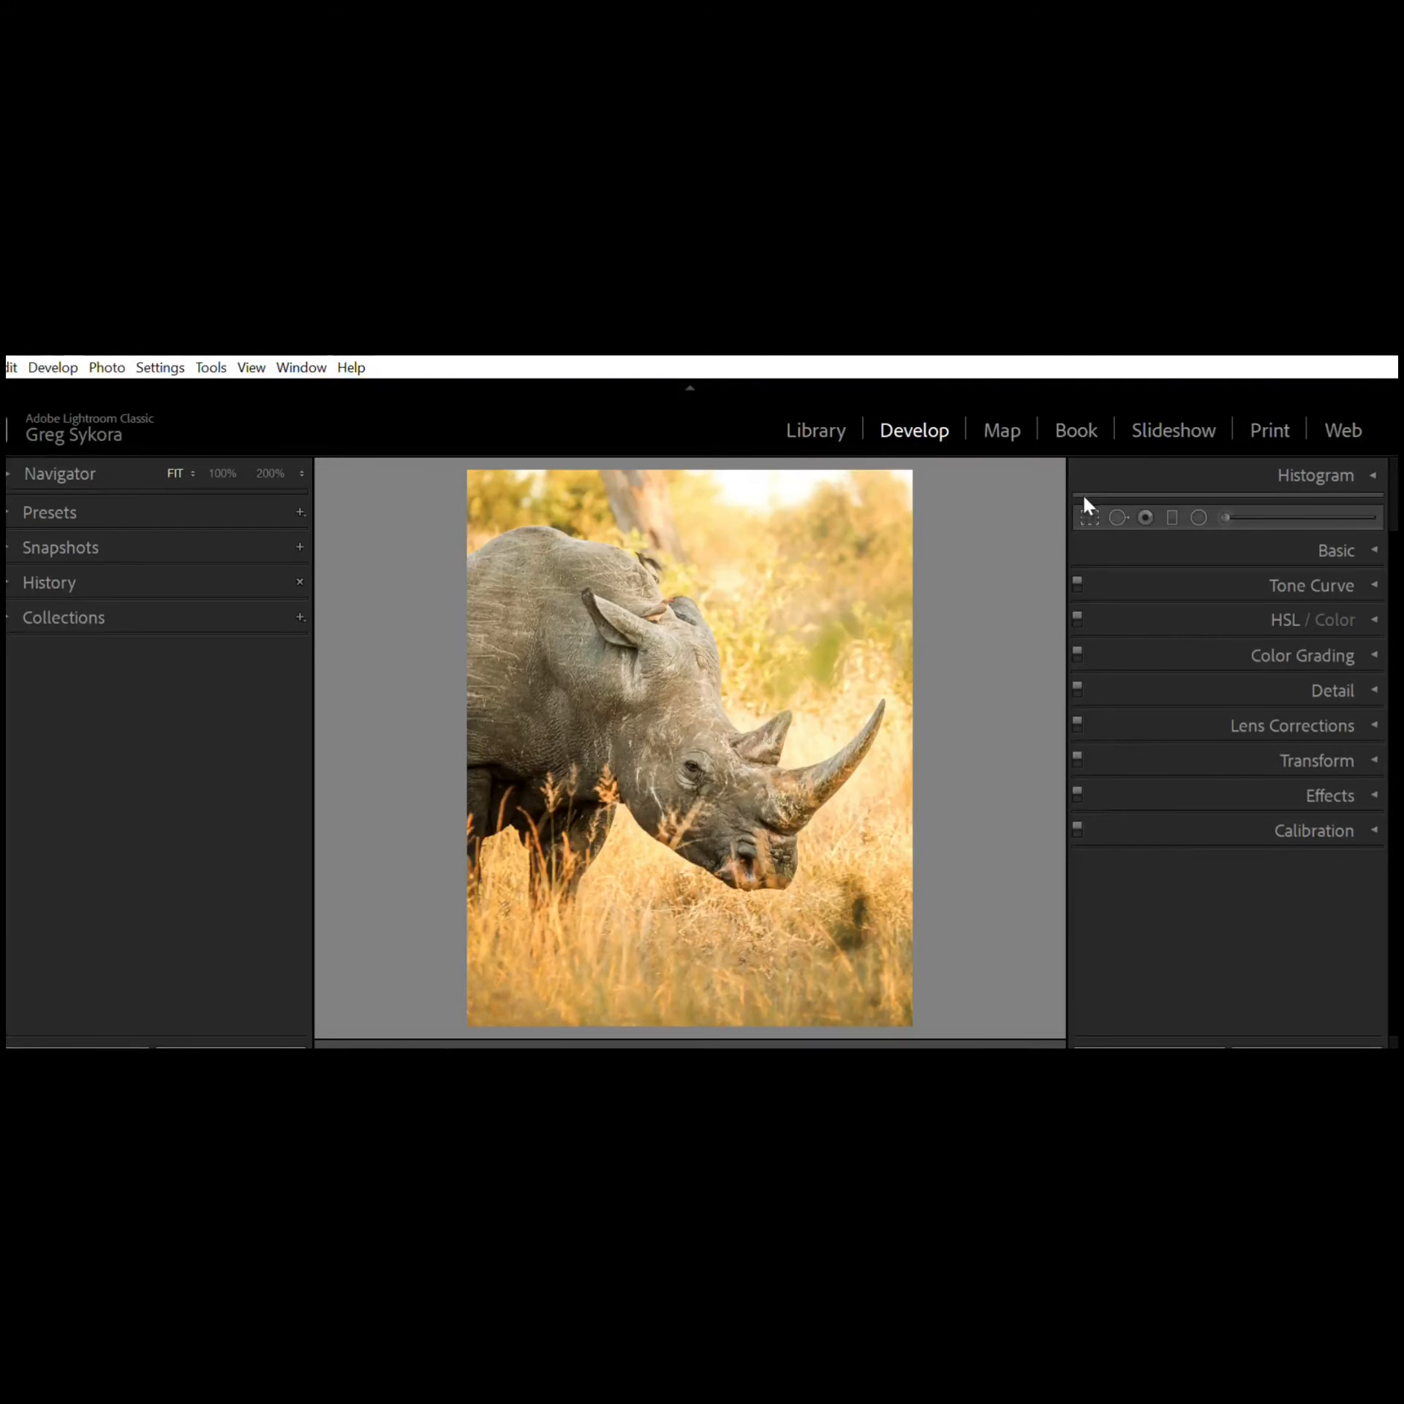
Step: Open Crop & Straighten, unlock the aspect ratio and drag the crop box's top and right edges
key("r")
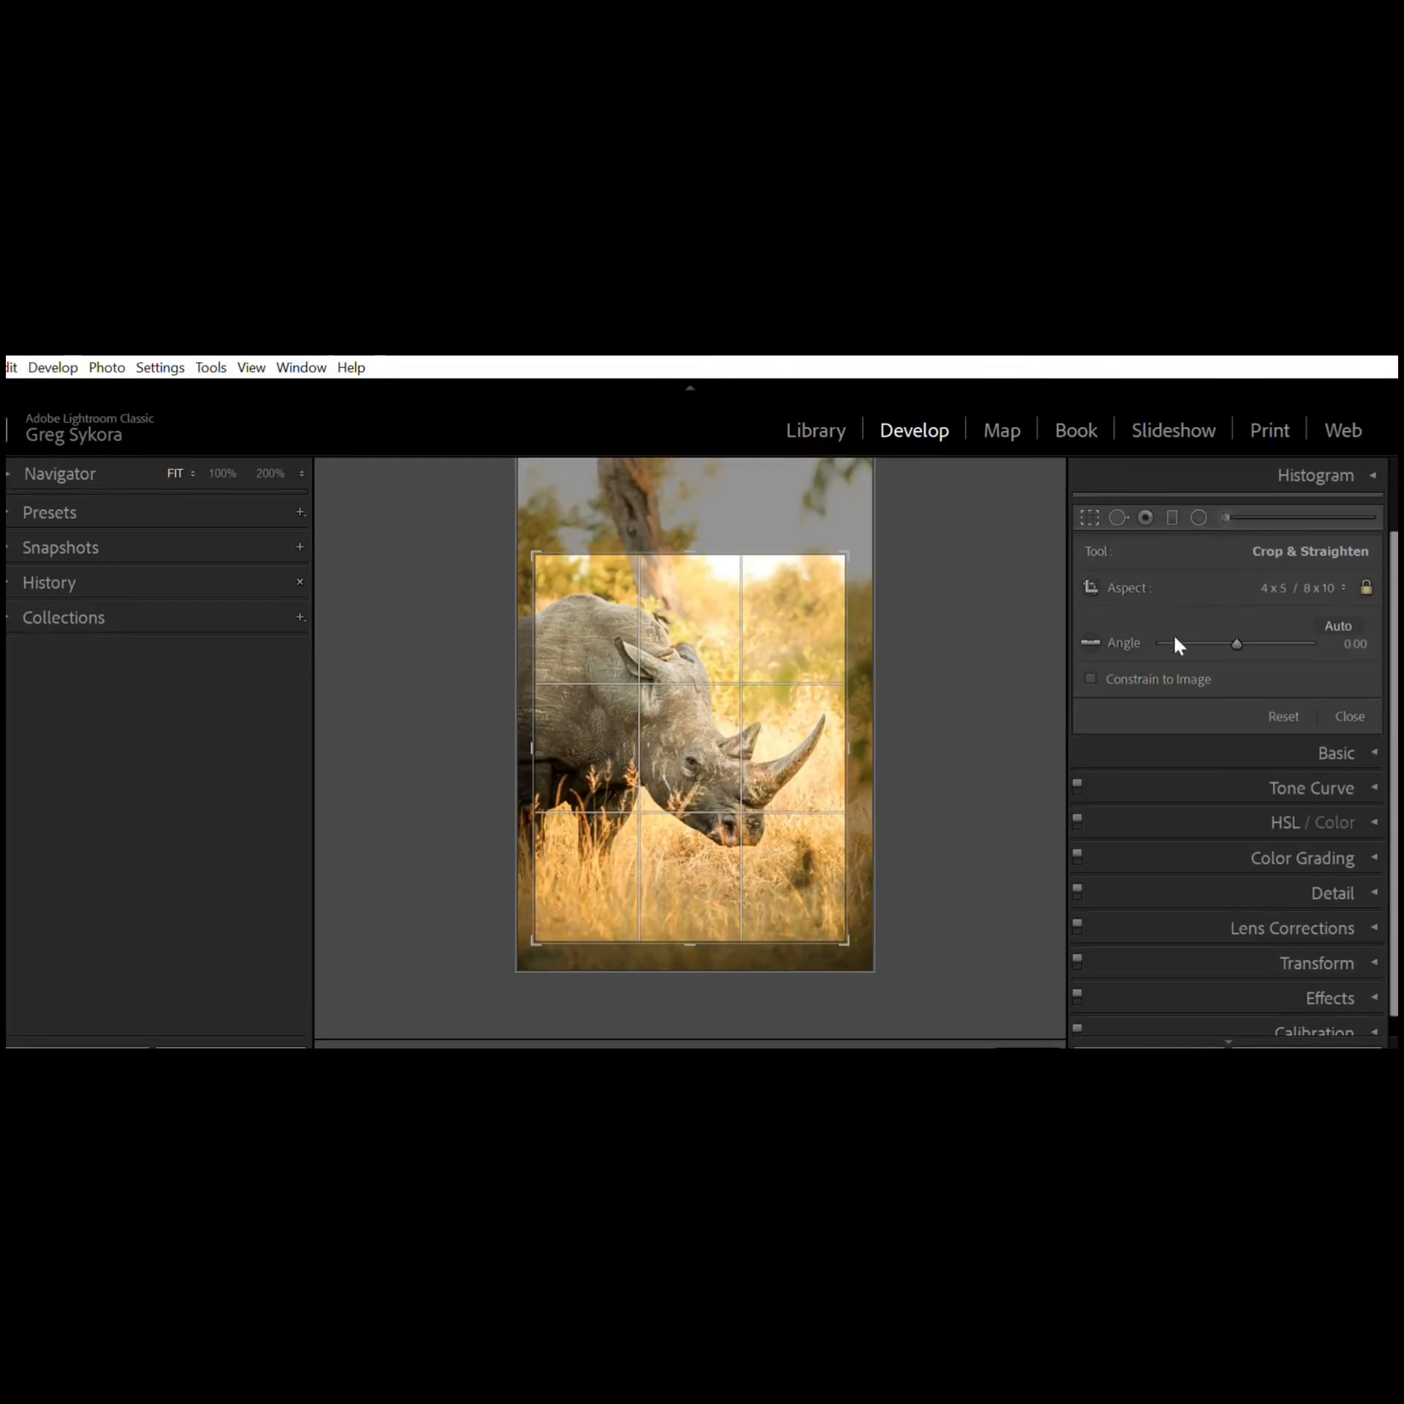
key("shift+a")
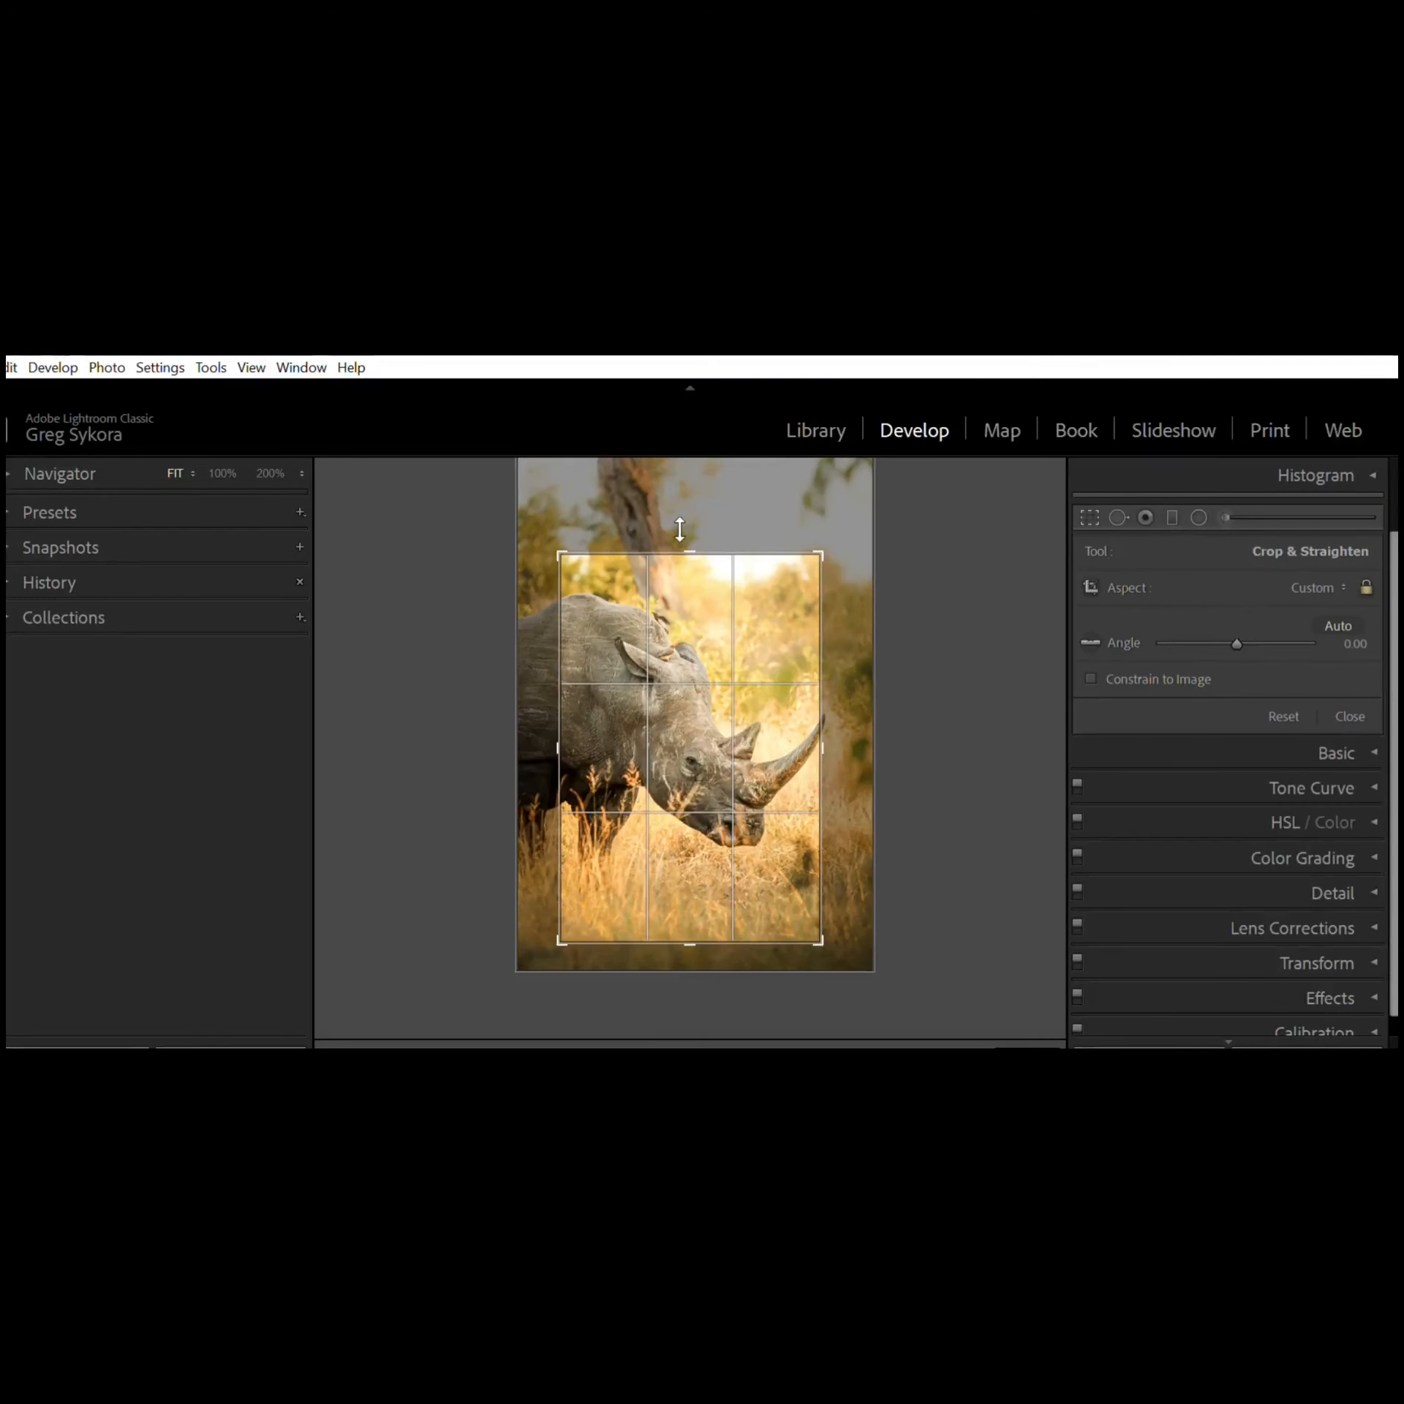
mouse_move(680, 533)
left_mouse_down()
mouse_move(678, 510)
mouse_move(679, 548)
left_mouse_up()
left_click_drag(827, 696, 845, 686)
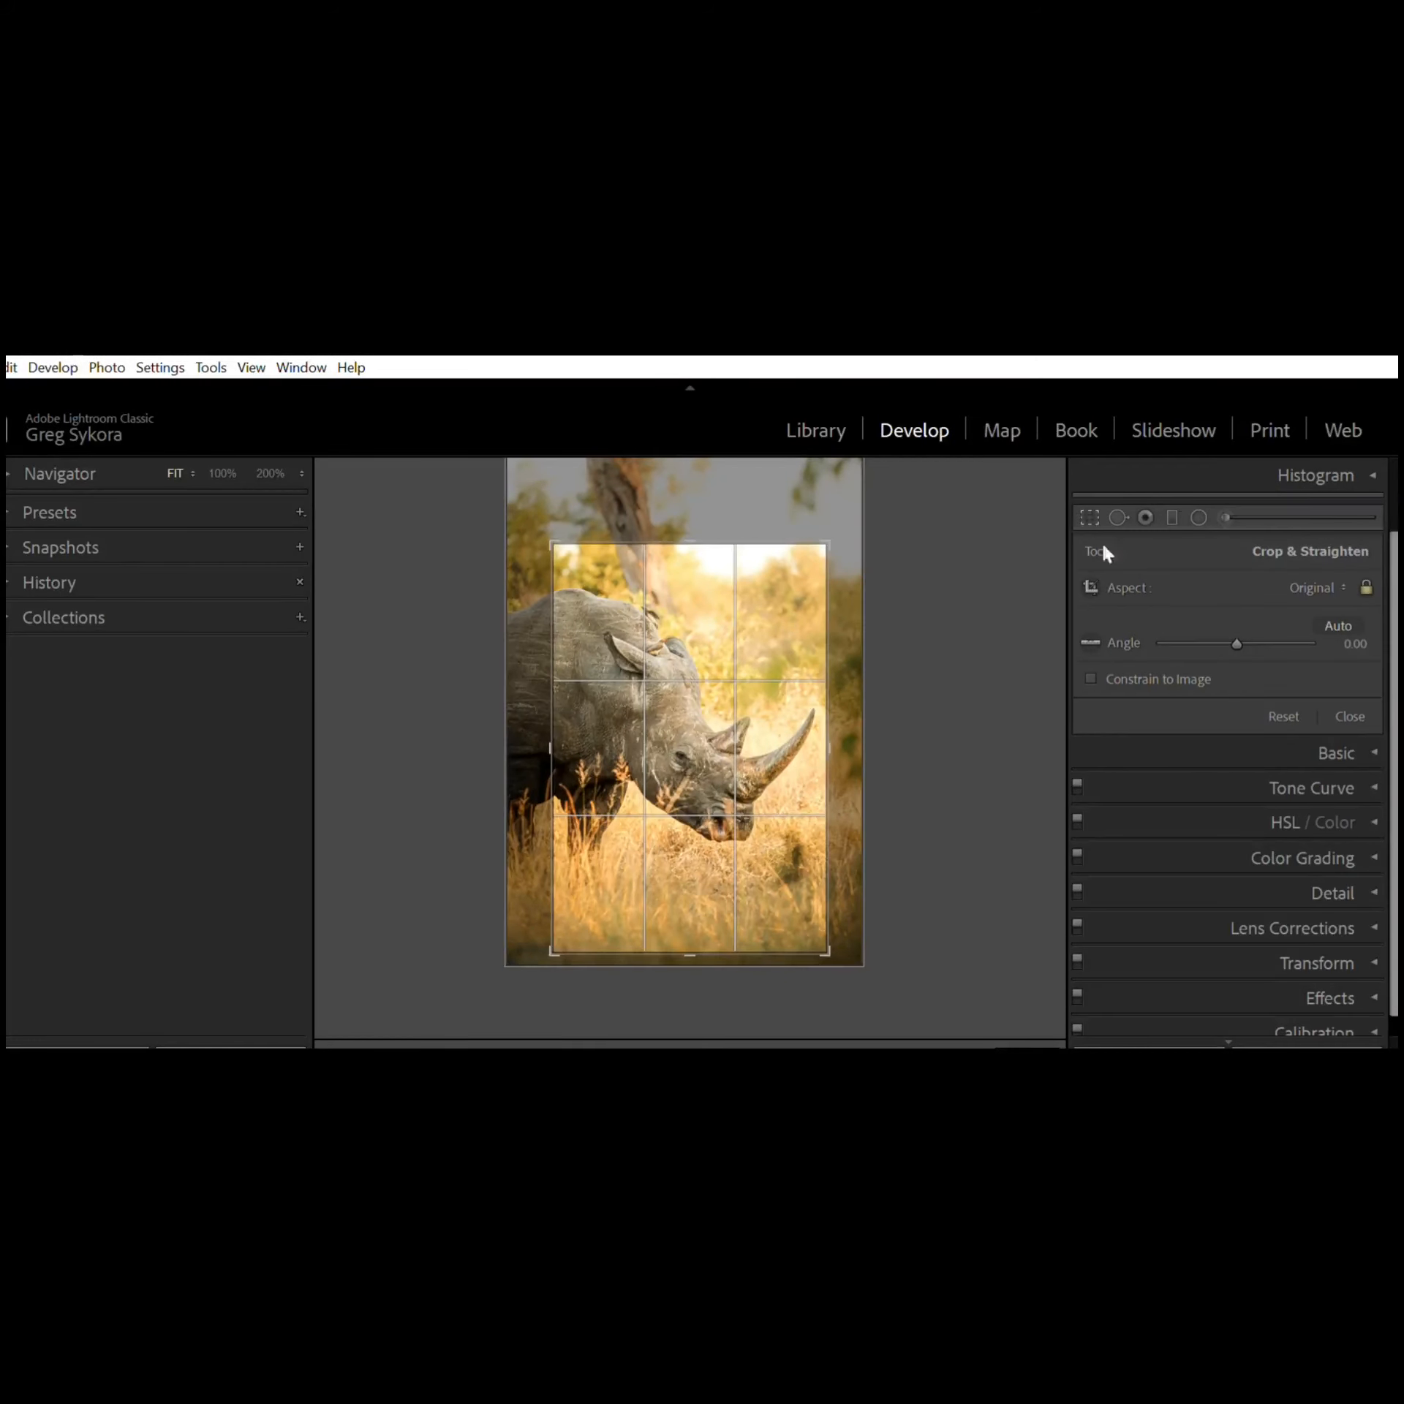
Step: Cycle the crop aspect through 1 x 1, 4 x 5 / 8 x 10, 8.5 x 11 and 16 x 9
left_click(1168, 674)
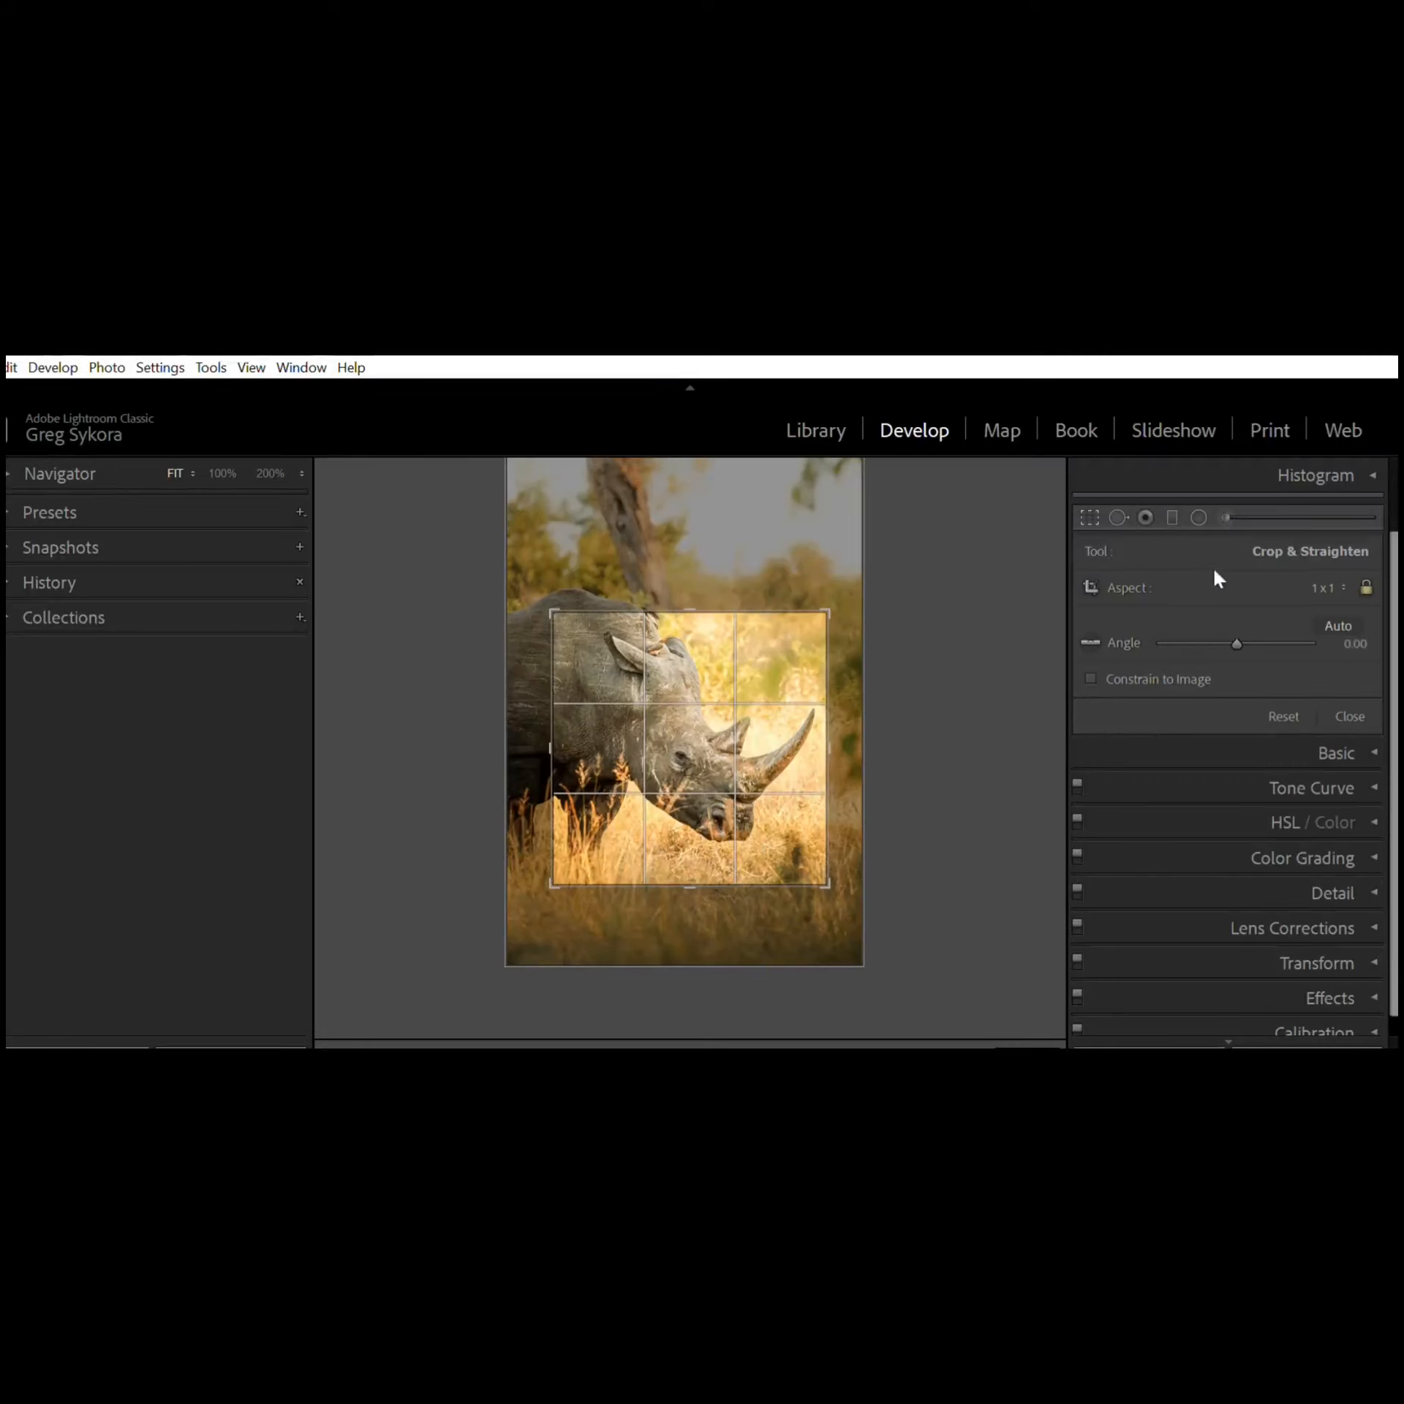
left_click(1210, 693)
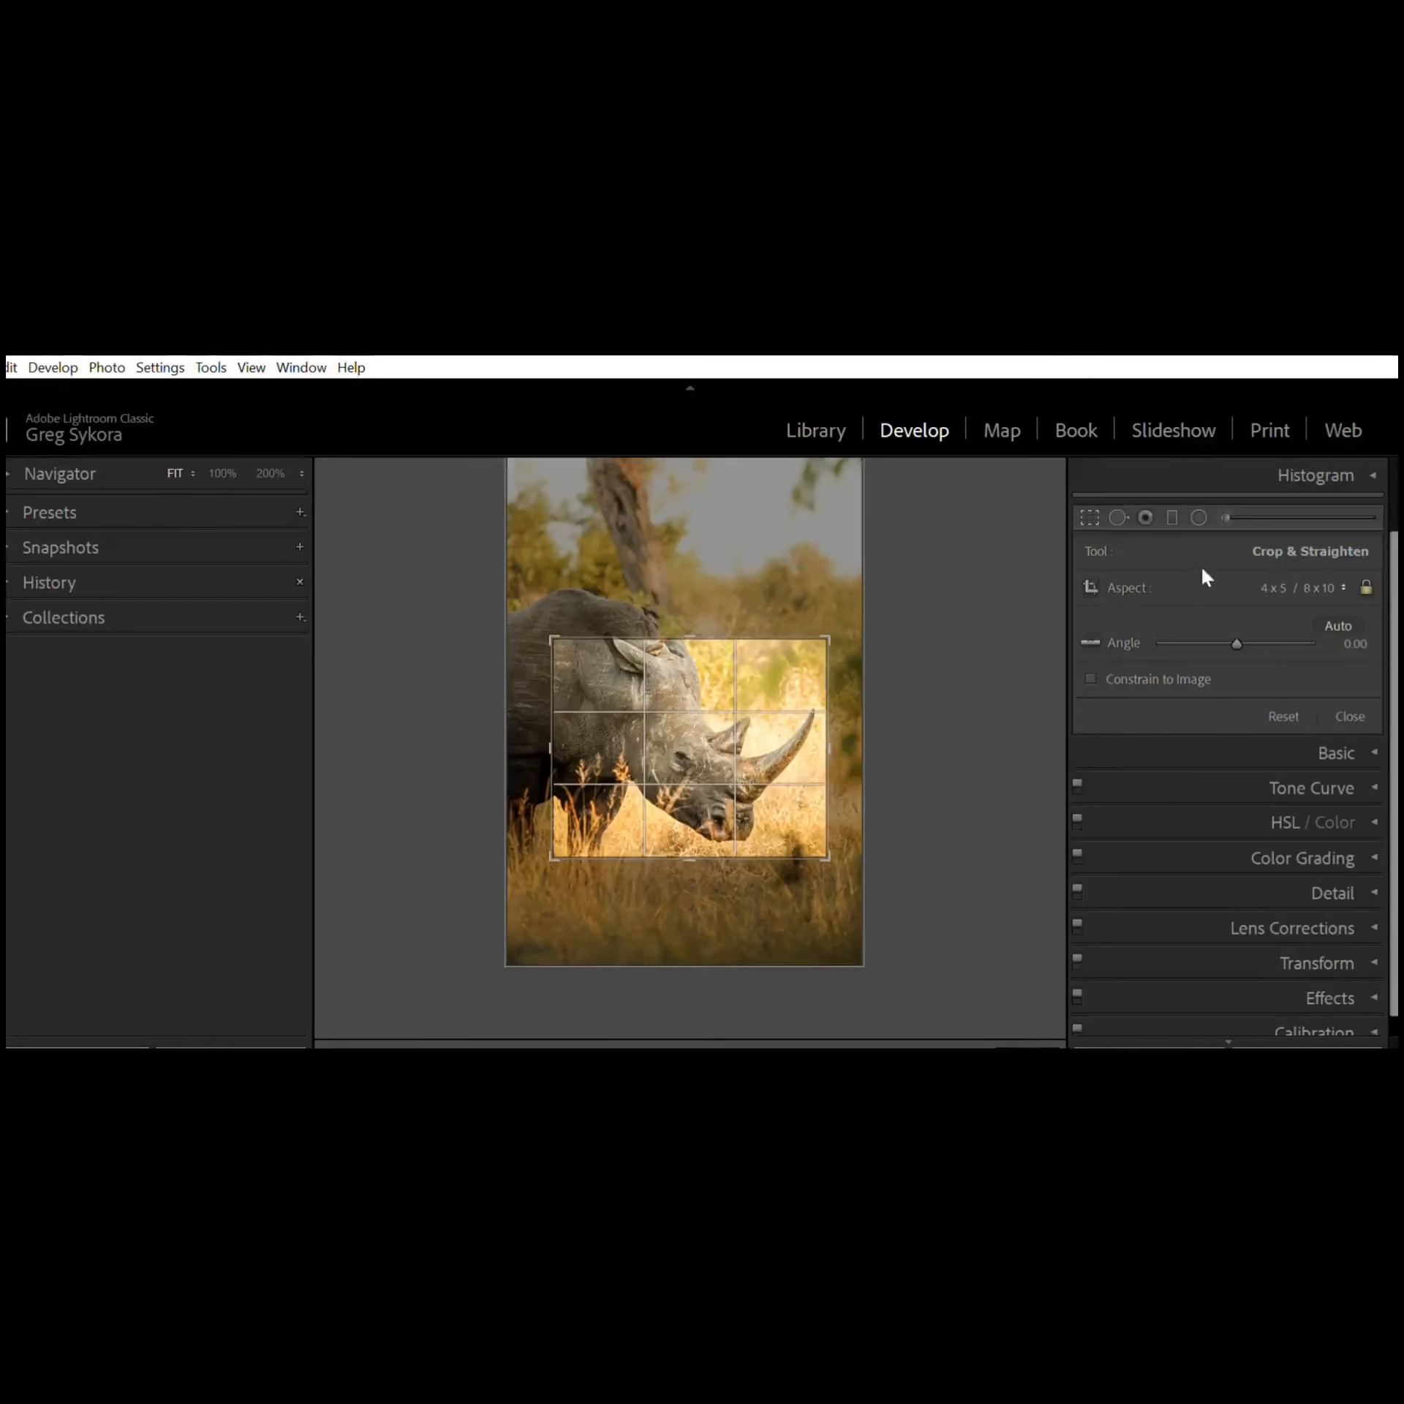
left_click(1186, 720)
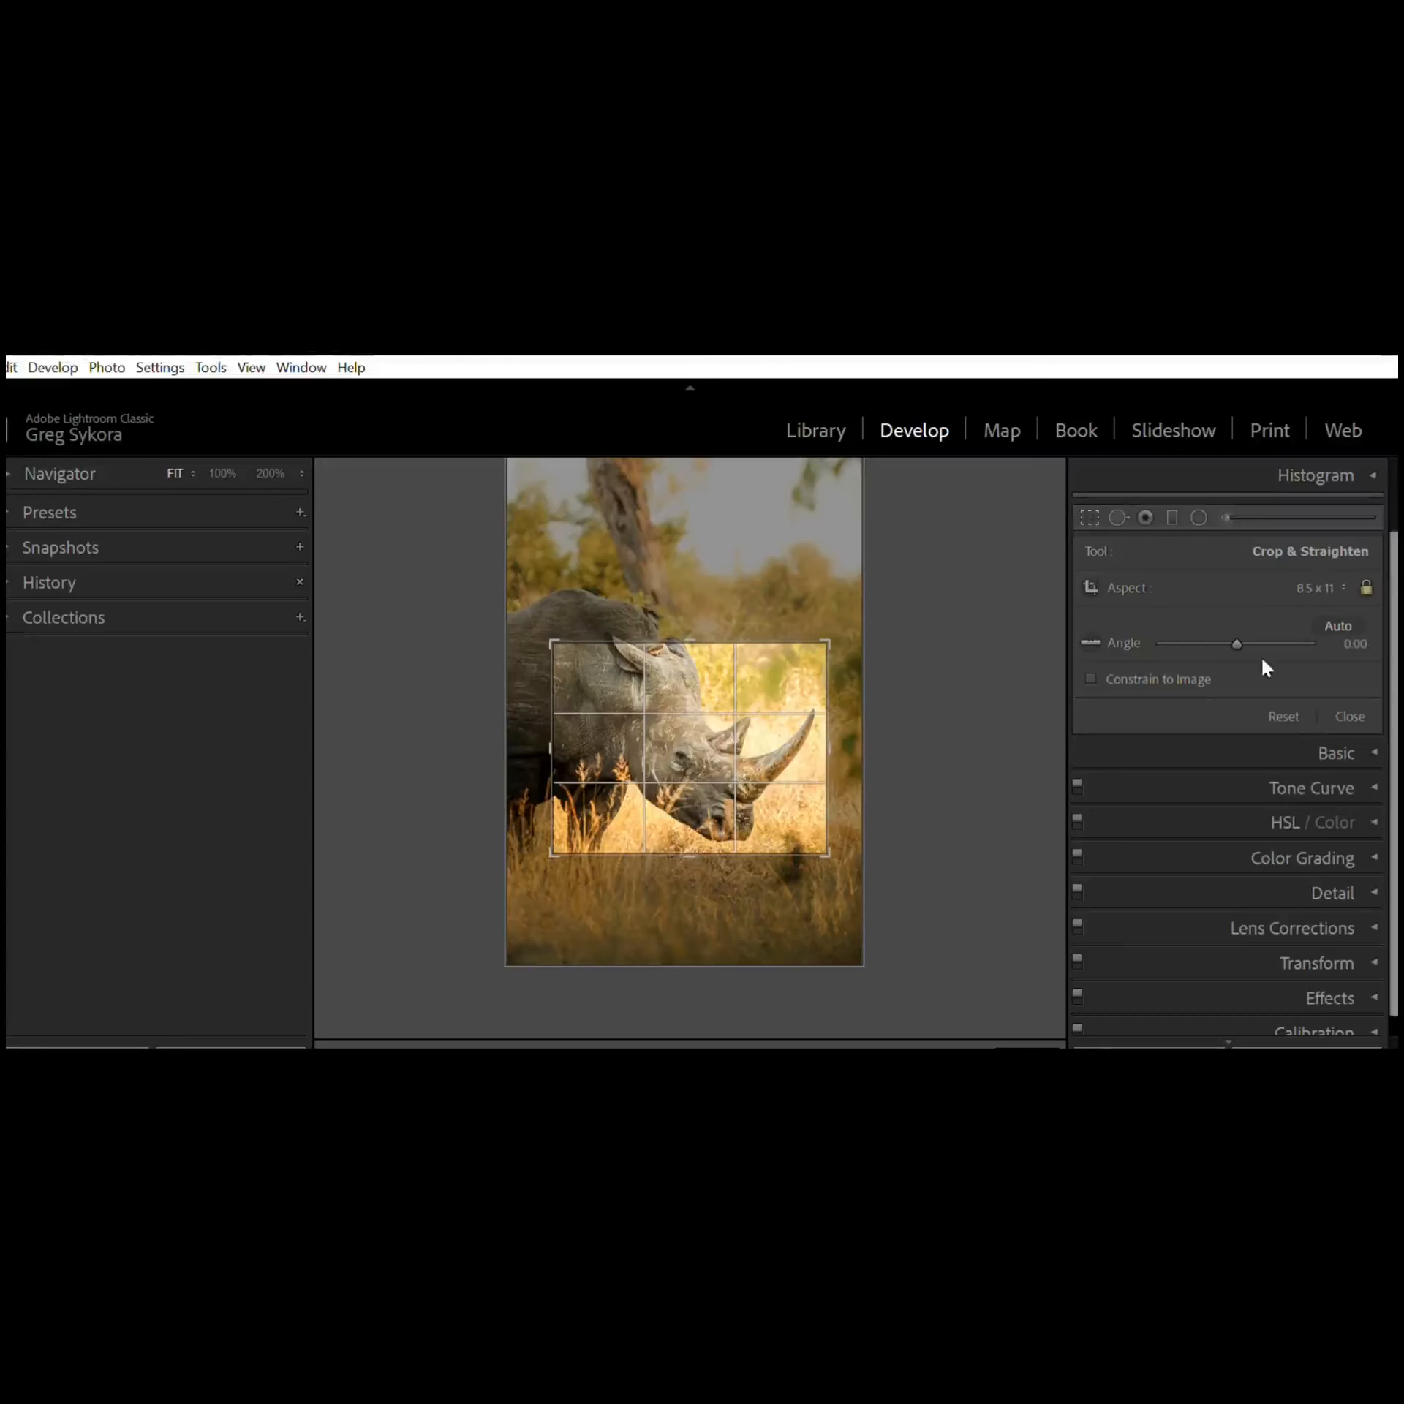
left_click(1163, 817)
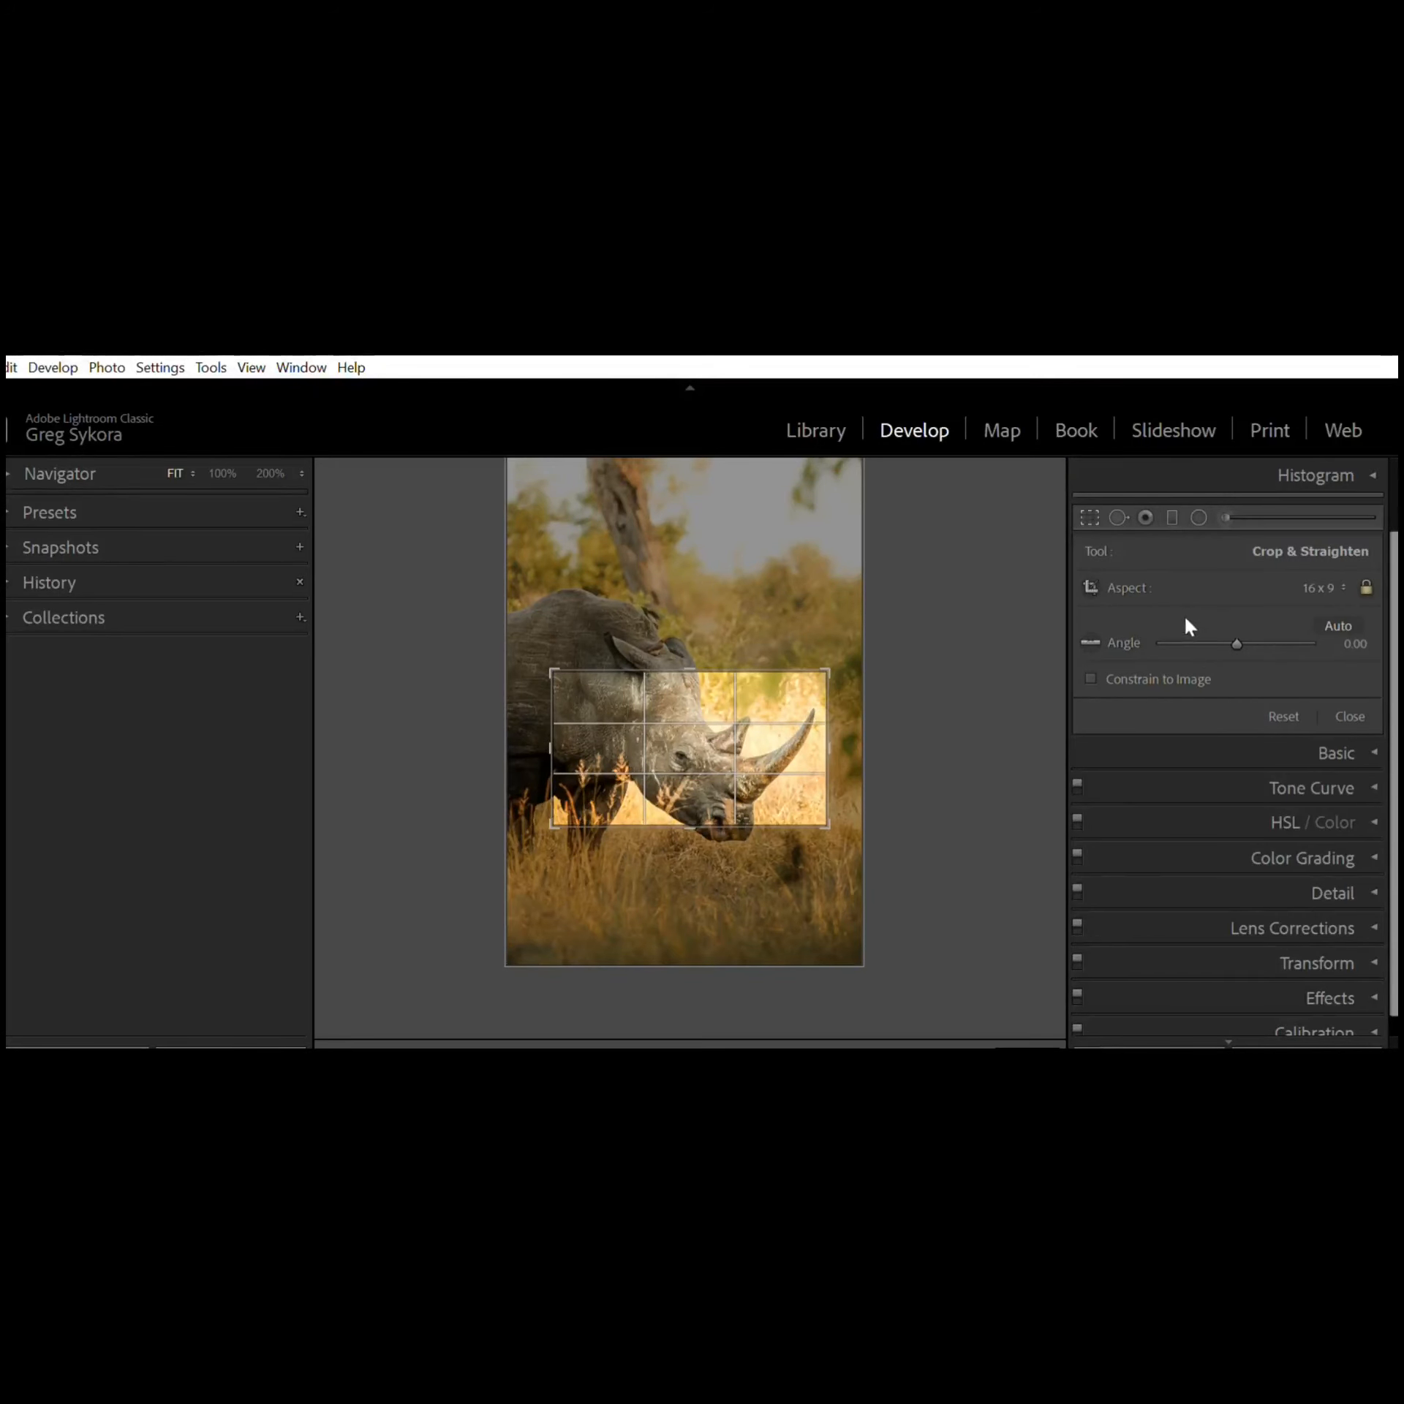
Step: Reset the crop, shrink it from the top-right corner at the original aspect, shift the photo left within it, and apply the crop
key("ctrl+alt+r")
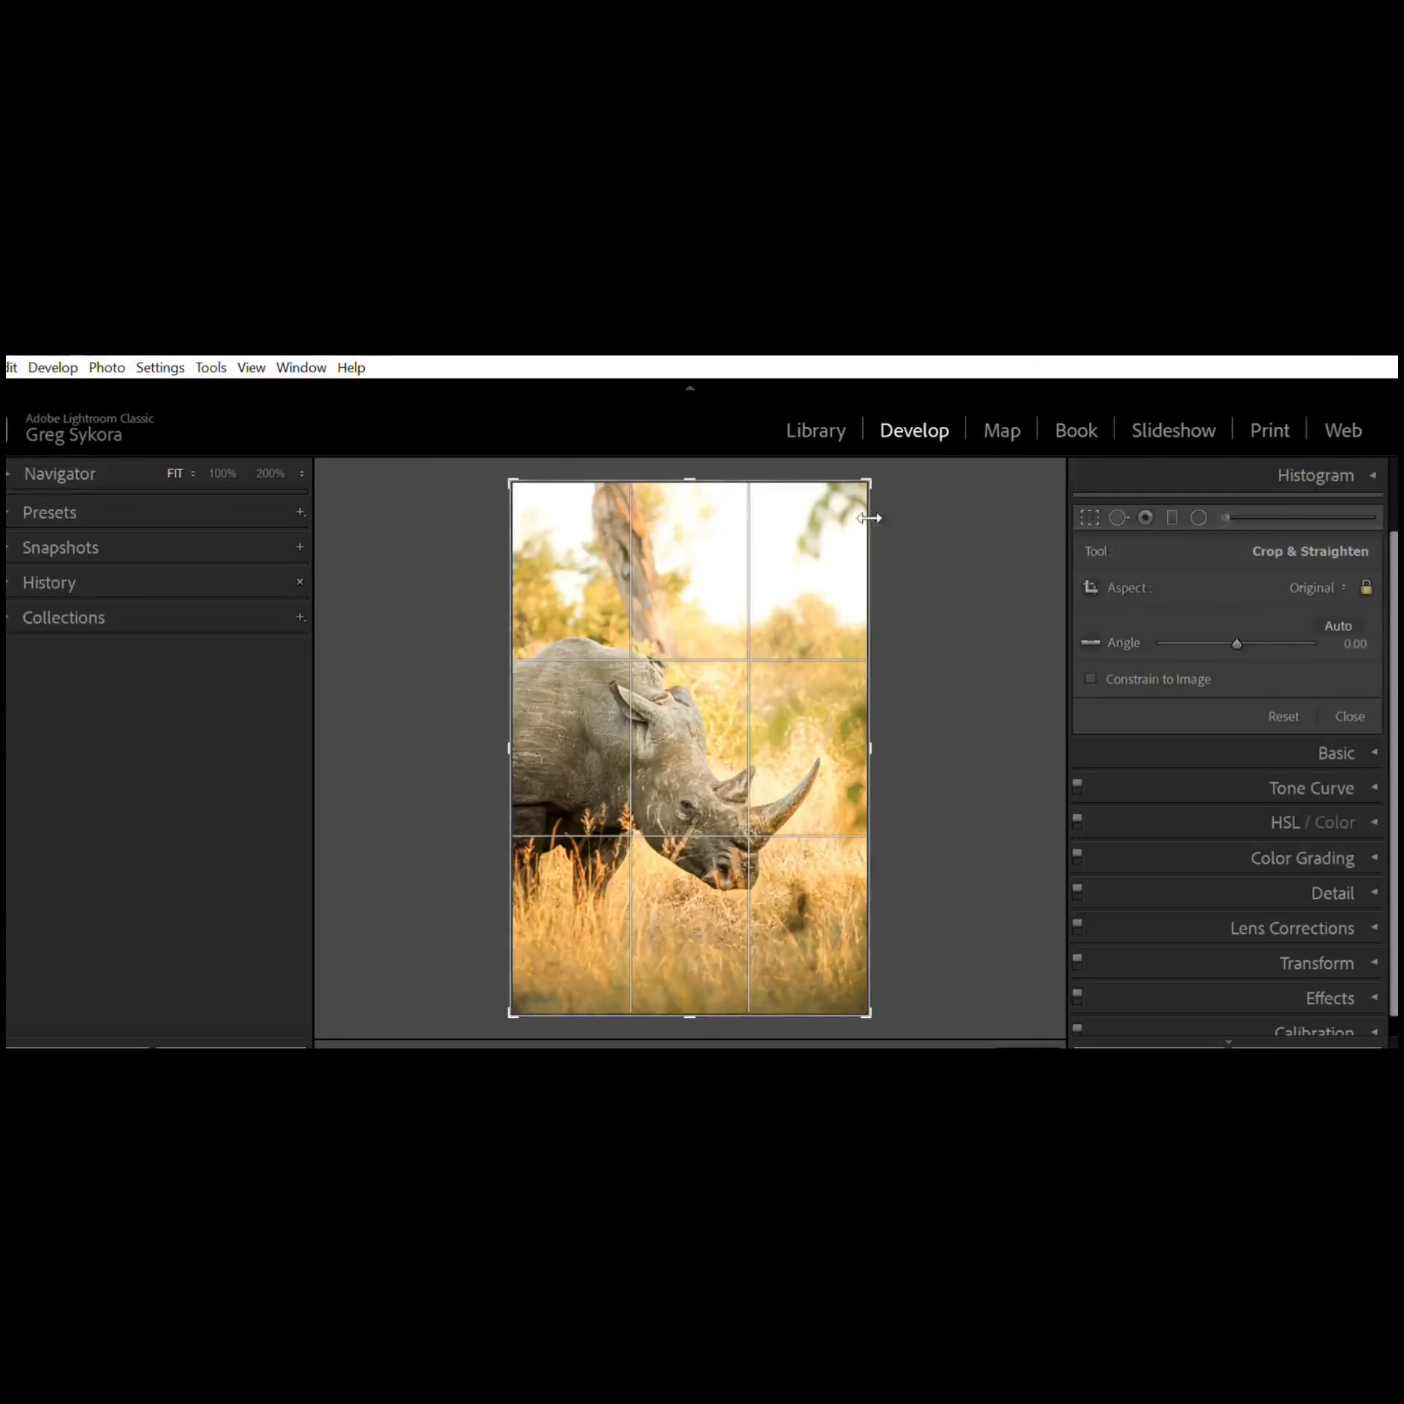
left_click_drag(870, 478, 837, 501)
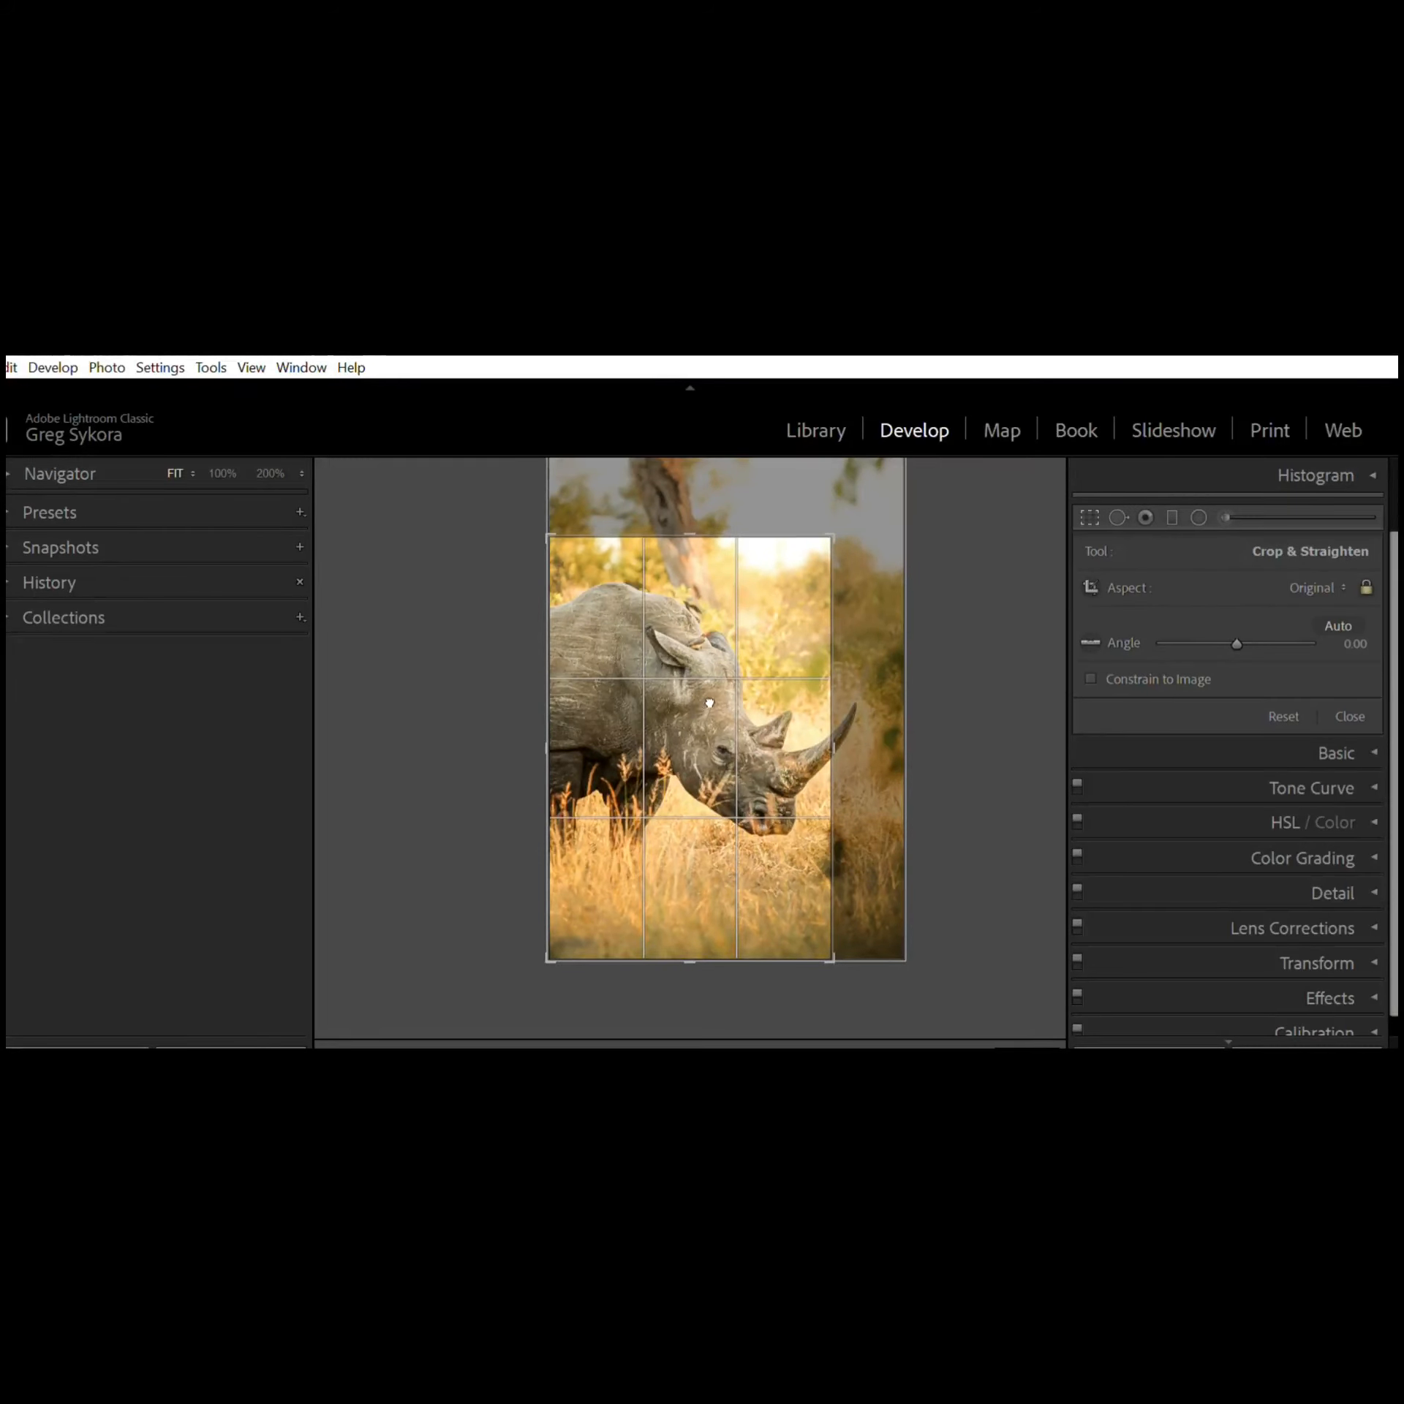
left_click_drag(706, 696, 648, 689)
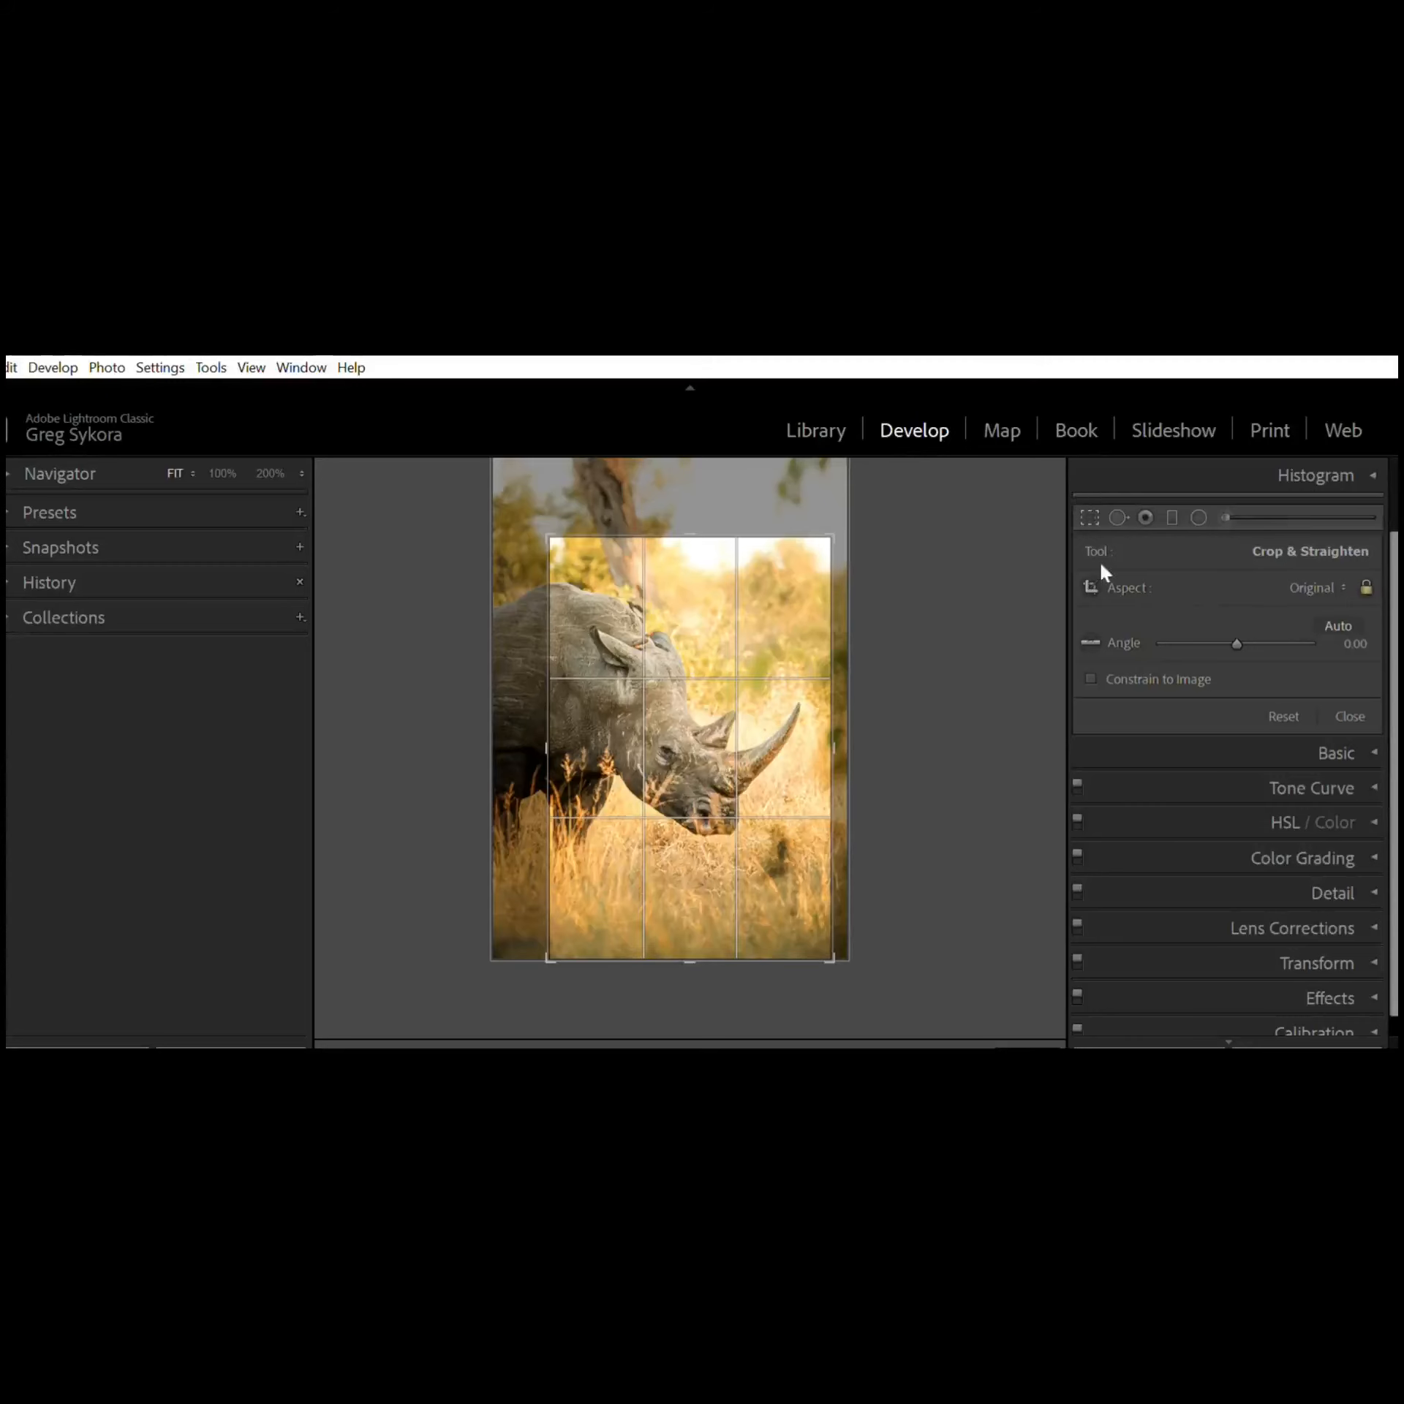
key("Return")
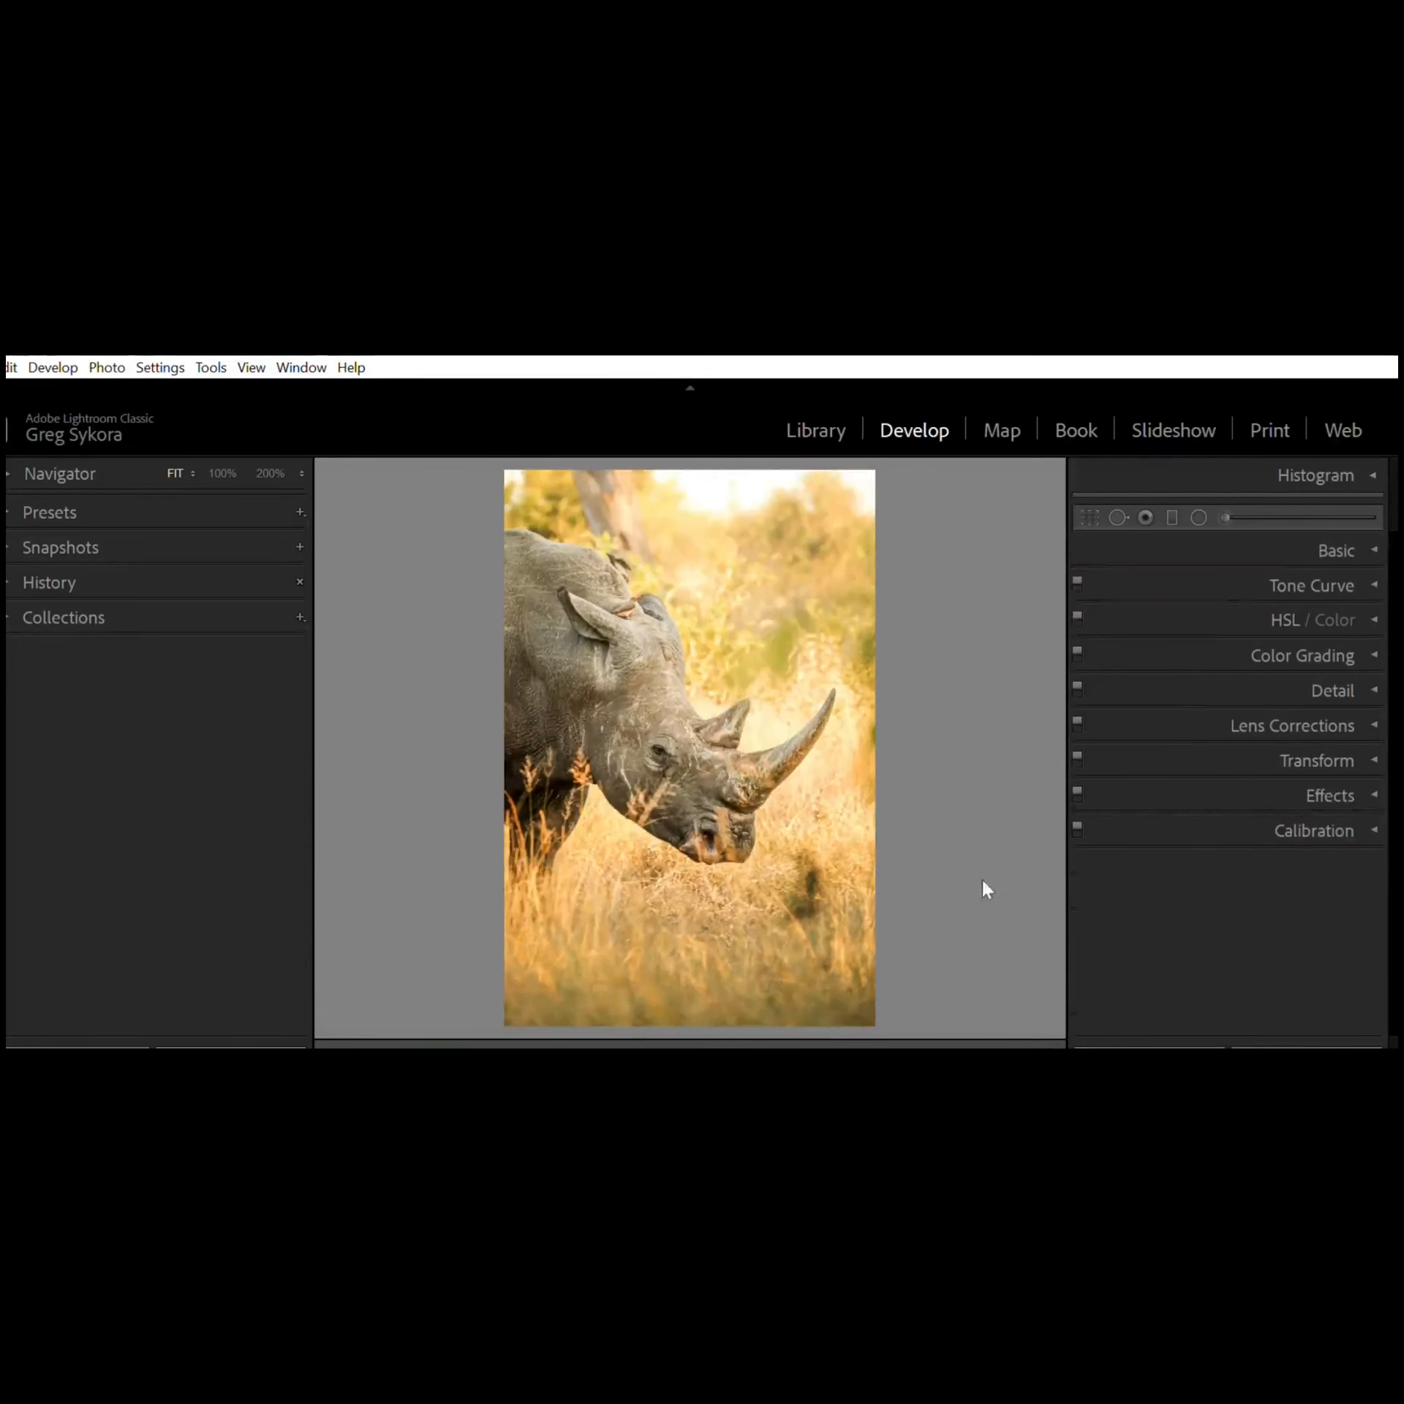